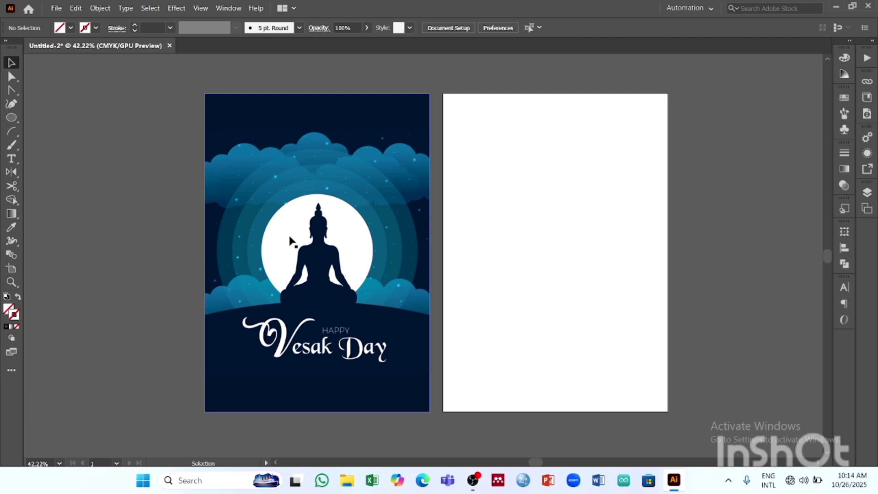
- Move the Vesak Day poster image onto the blank second artboard, covering it exactly
left_click_drag(293, 241, 542, 236)
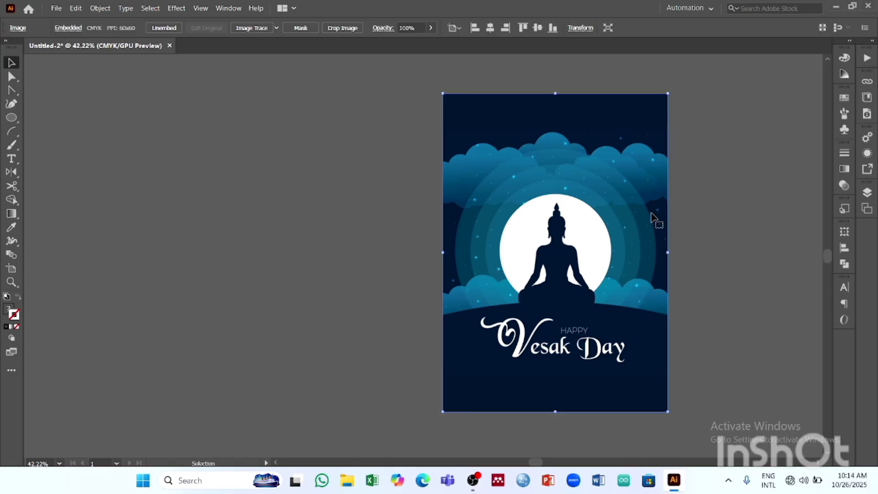
key("space")
left_click_drag(654, 202, 508, 232)
key("z")
key("space")
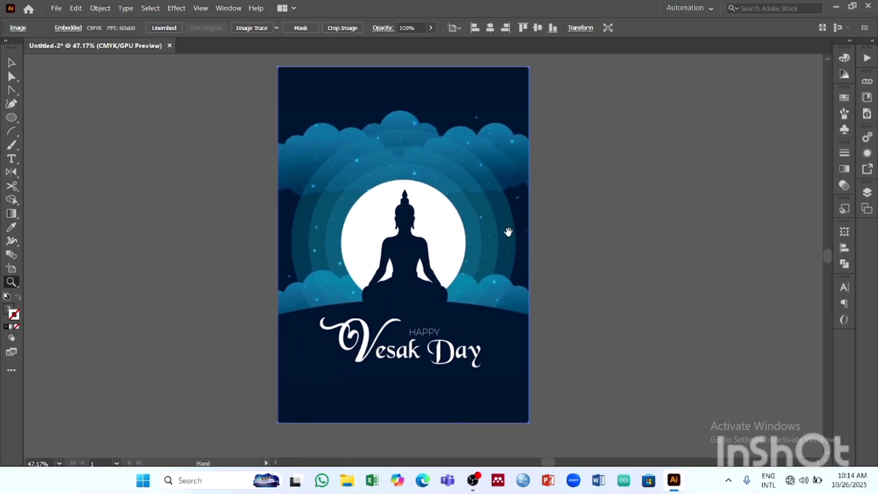
- Lower the poster image's opacity to 56% so it serves as a faded tracing reference
left_click(10, 61)
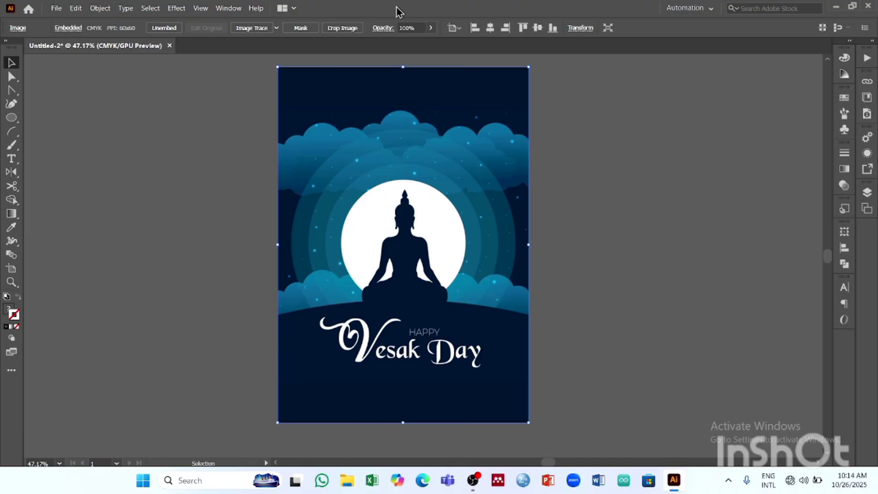
left_click(430, 28)
left_click_drag(430, 41, 408, 42)
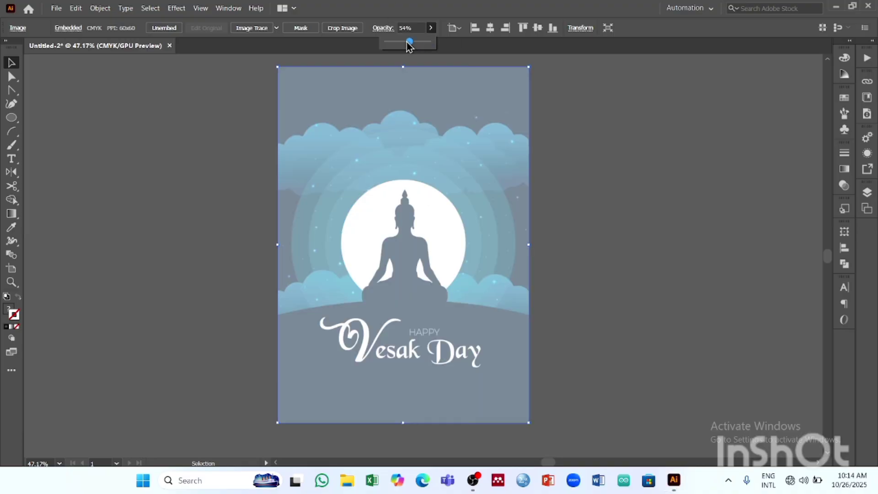
left_click(618, 145)
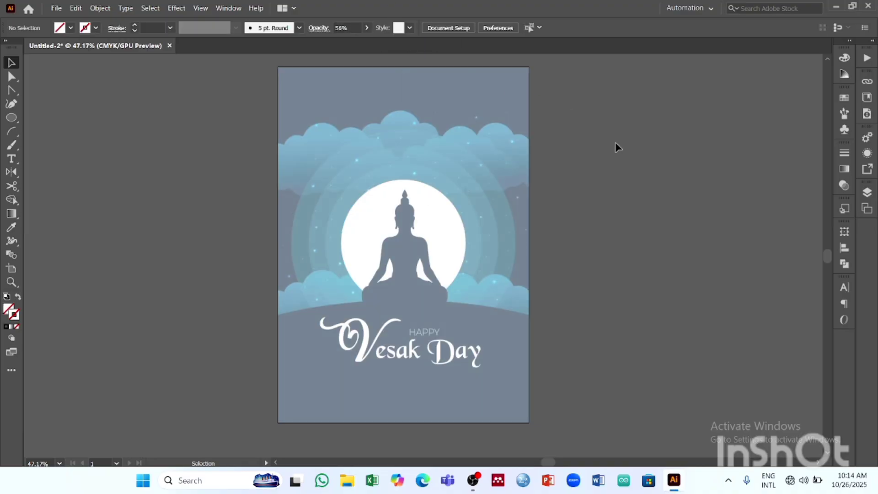
- Lock the poster image in Layer 1
left_click(492, 216)
left_click(866, 194)
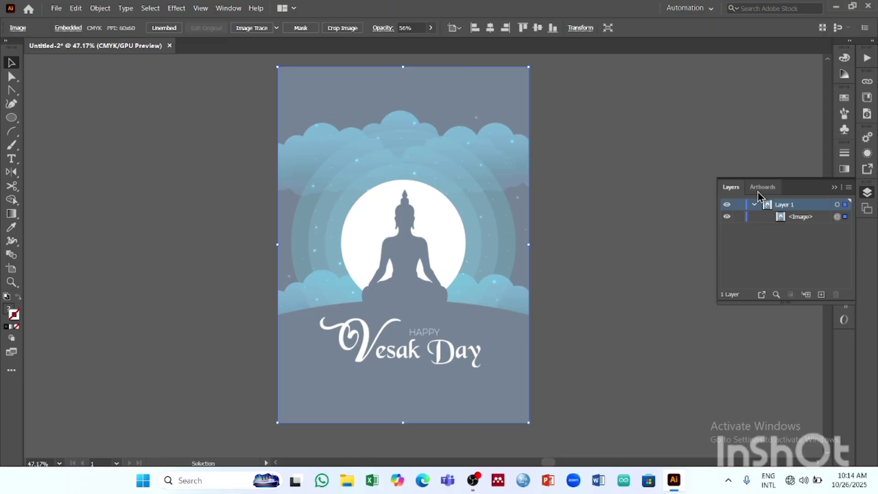
left_click(739, 217)
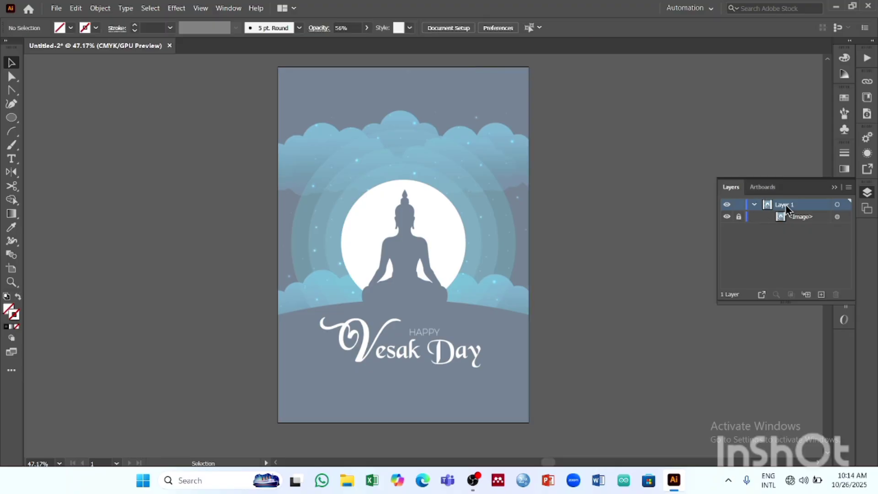
left_click(834, 187)
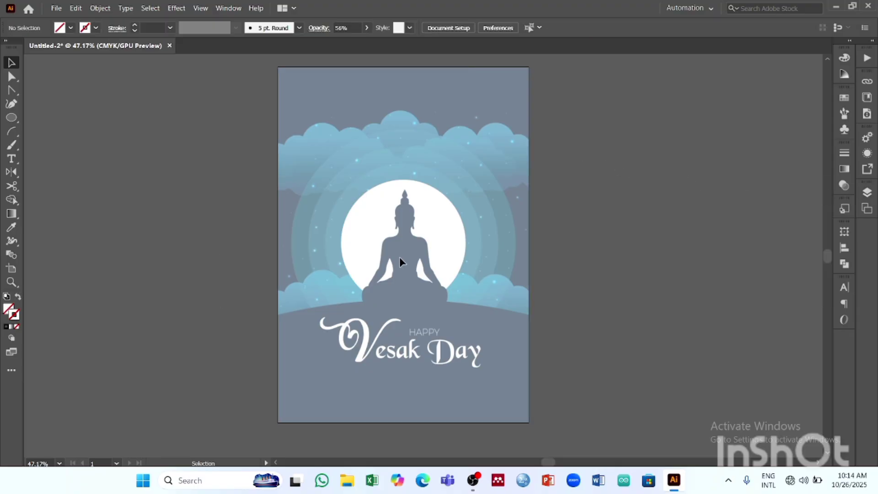
key("z")
left_click_drag(409, 214, 496, 255)
left_click_drag(436, 222, 404, 237)
left_click_drag(399, 292, 441, 298)
left_click_drag(430, 291, 435, 266)
left_click_drag(499, 249, 417, 264)
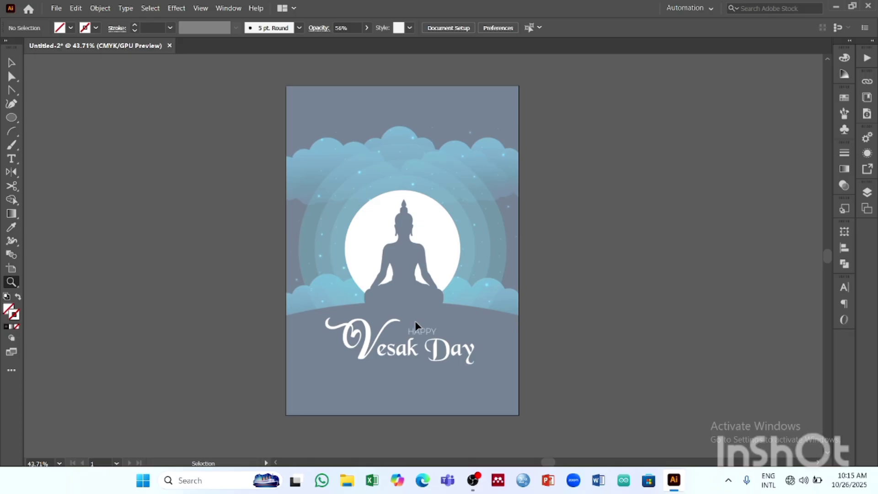
- Show the rulers and place a vertical guide through the centre of the Buddha silhouette
key("ctrl+r")
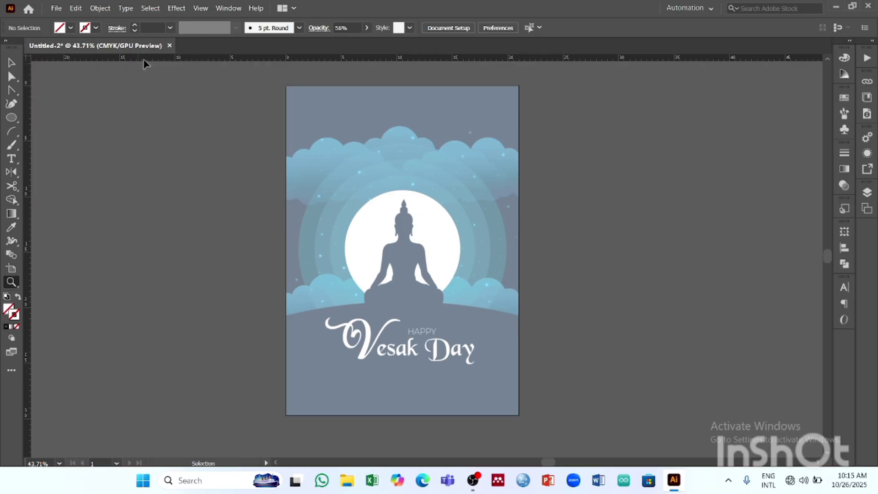
left_click(9, 54)
left_click_drag(402, 219, 404, 219)
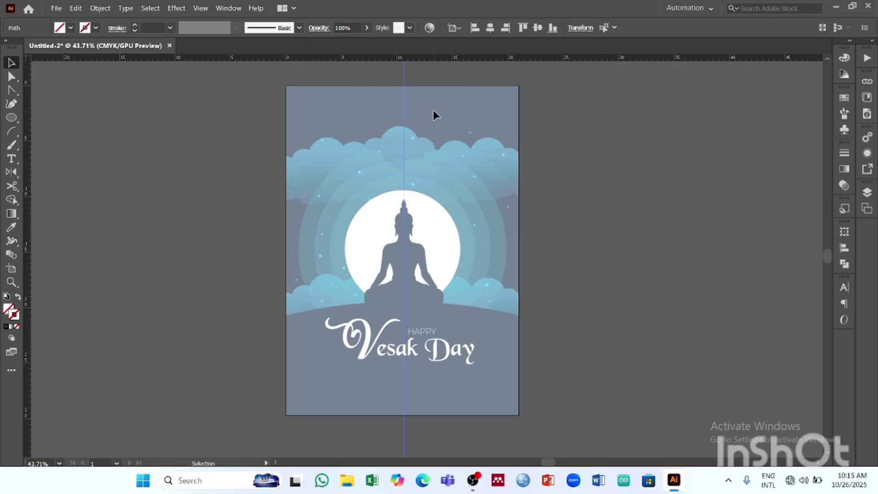
- Lock the guides, keeping the vertical centre guide in place
key("Delete")
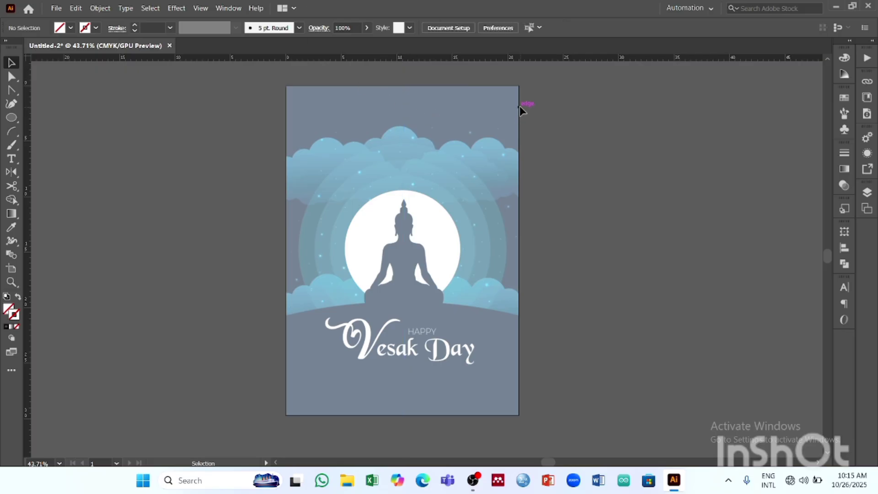
key("ctrl+z")
left_click(200, 8)
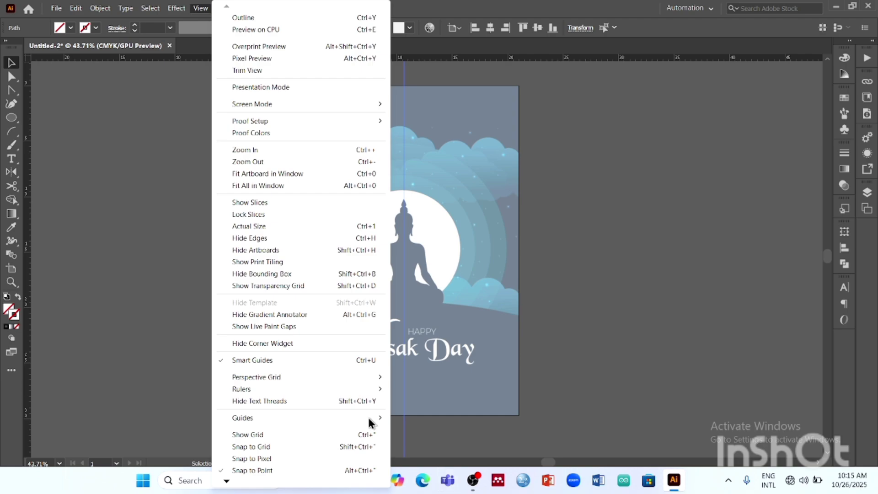
mouse_move(369, 420)
left_click(414, 429)
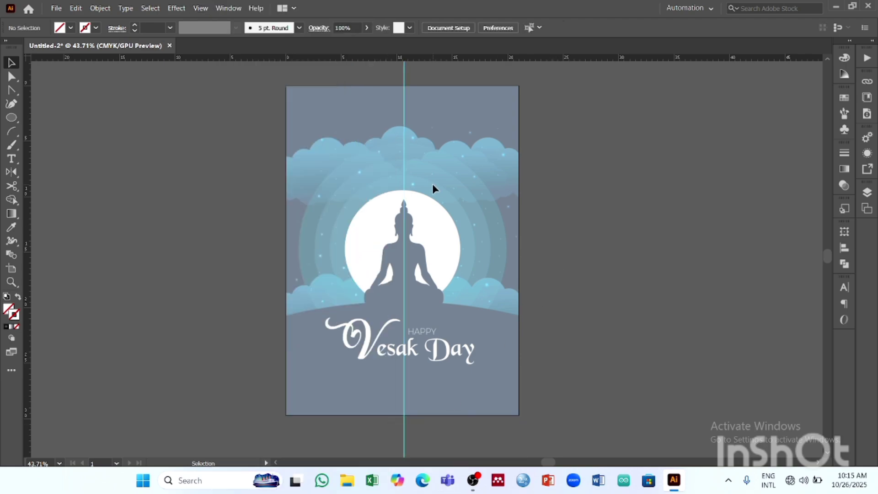
- Hide the rulers with the Buddha silhouette in close-up
key("z")
left_click_drag(397, 192, 493, 221)
key("space")
left_click_drag(427, 223, 367, 148)
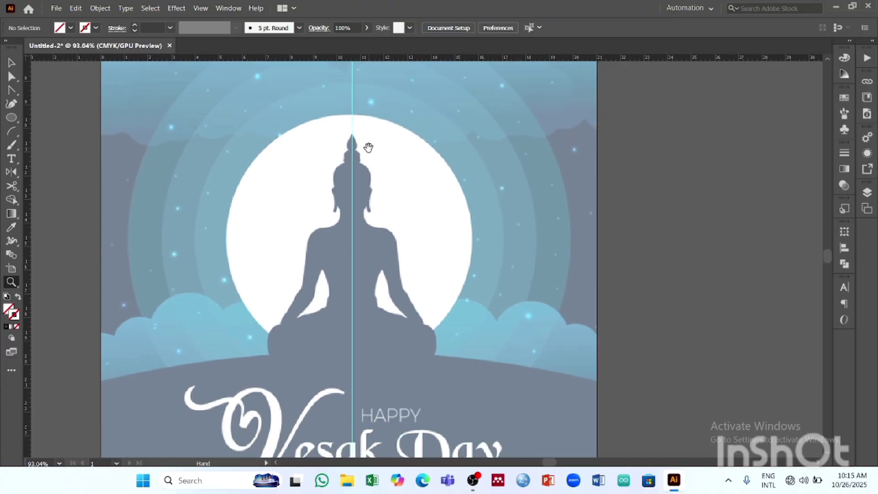
left_click_drag(367, 179, 384, 182)
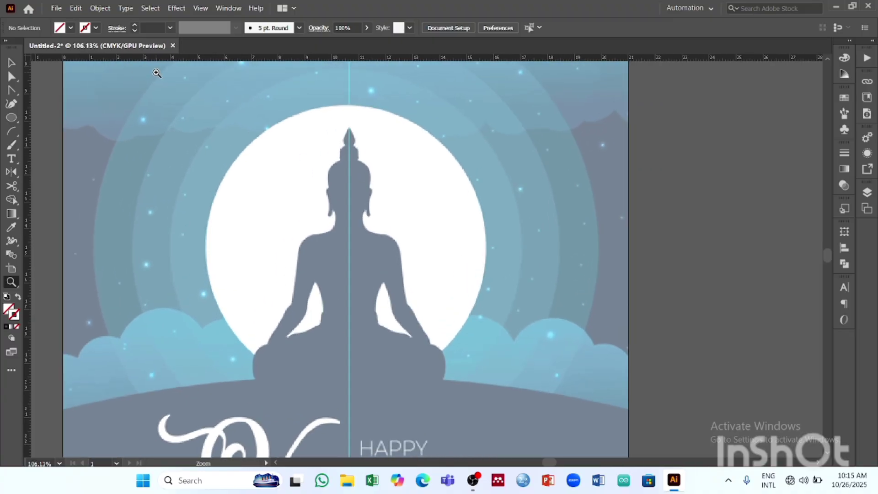
key("ctrl+r")
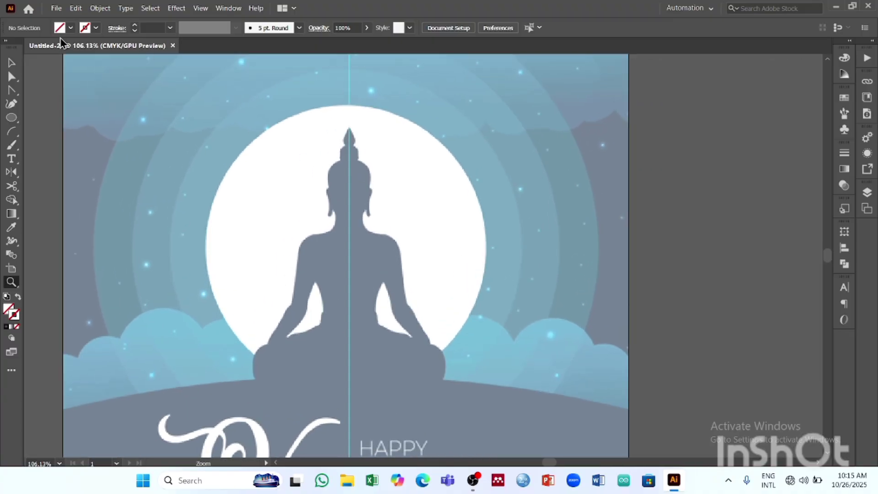
- Trace the left half of the Buddha's head with the Pen tool, from the tip on the centre guide down around the ear
left_click(13, 107)
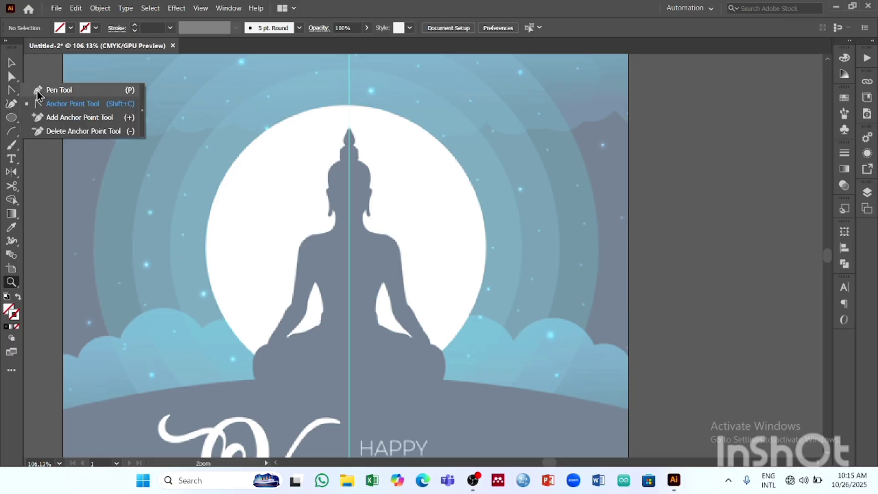
left_click(38, 93)
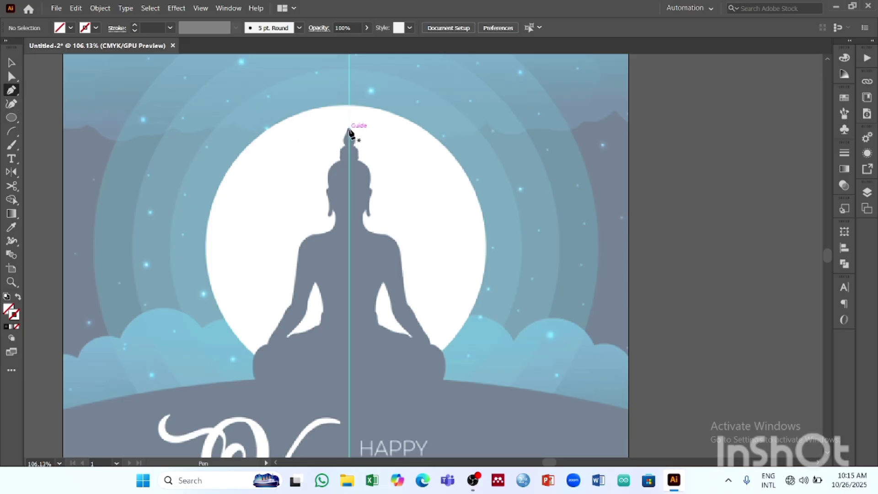
left_click(348, 129)
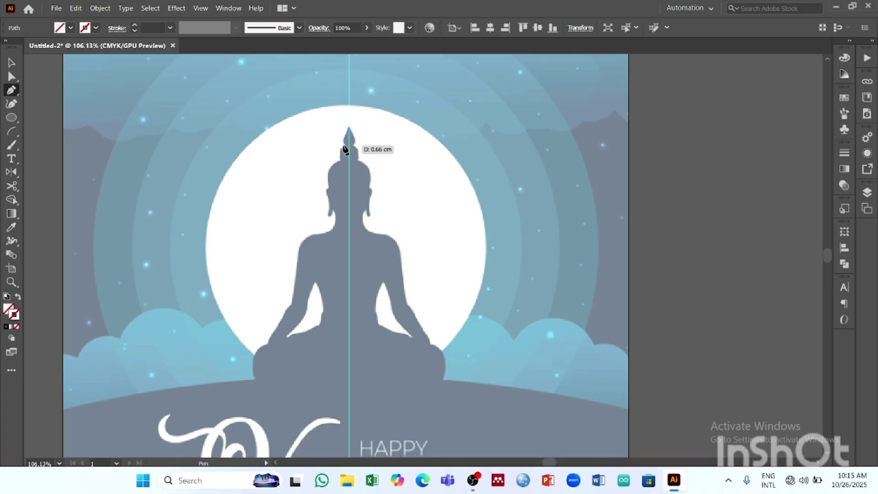
left_click(343, 149)
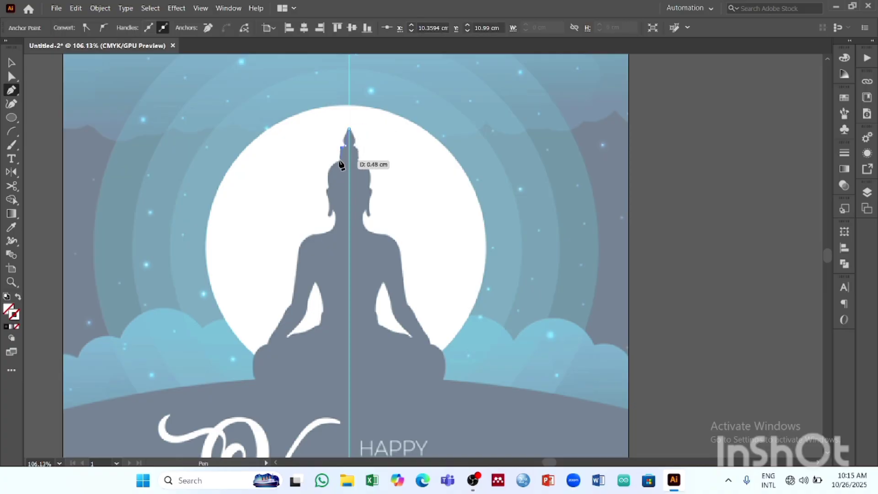
left_click(339, 162)
left_click_drag(330, 169, 329, 128)
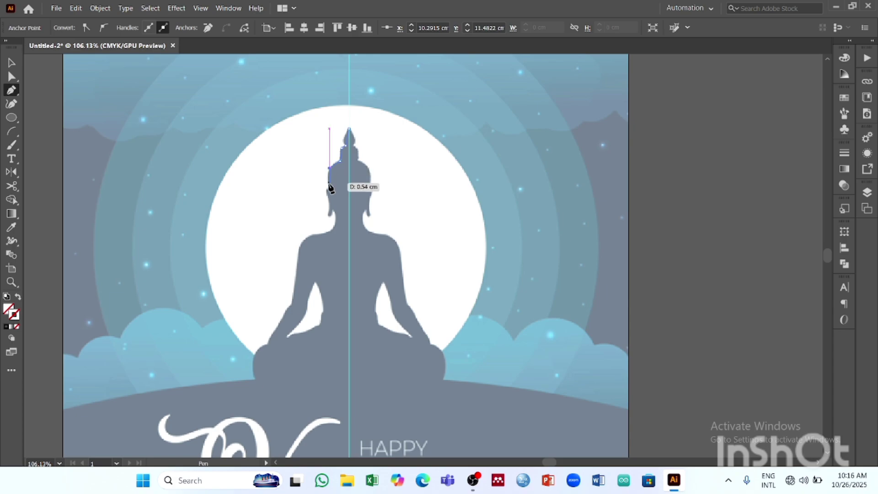
left_click(327, 188)
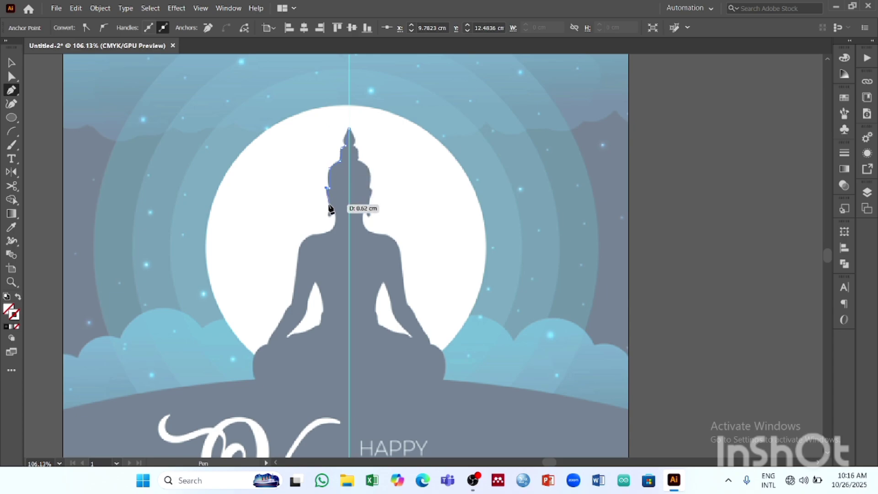
left_click(330, 214)
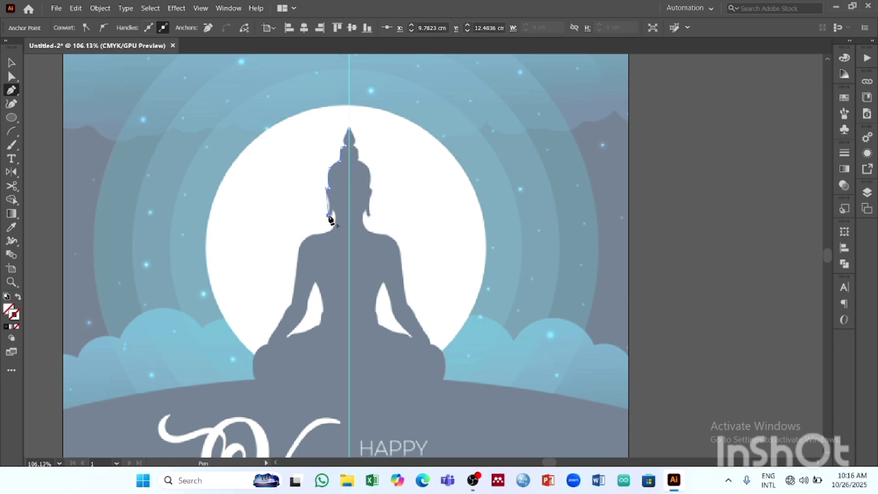
left_click(331, 215)
left_click(334, 210)
- Continue the outline along the left shoulder, arm and knee, ending along the base at the centre guide
left_click(310, 236)
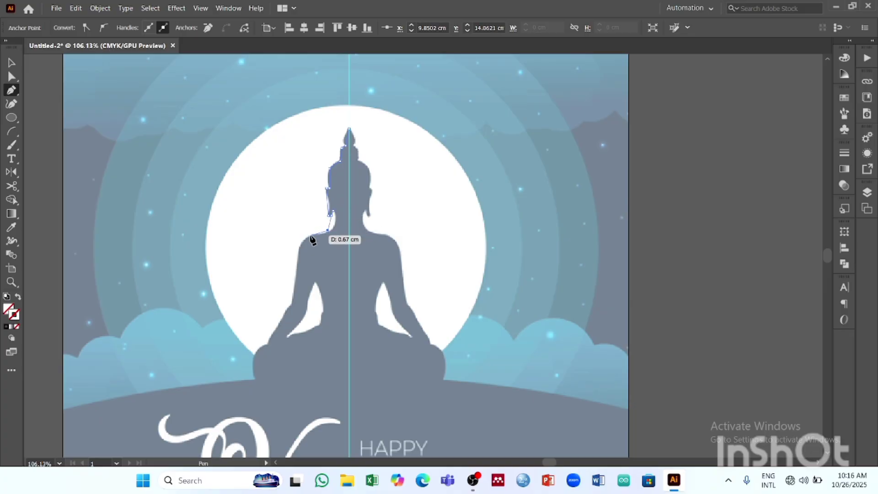
left_click(299, 247)
left_click(293, 304)
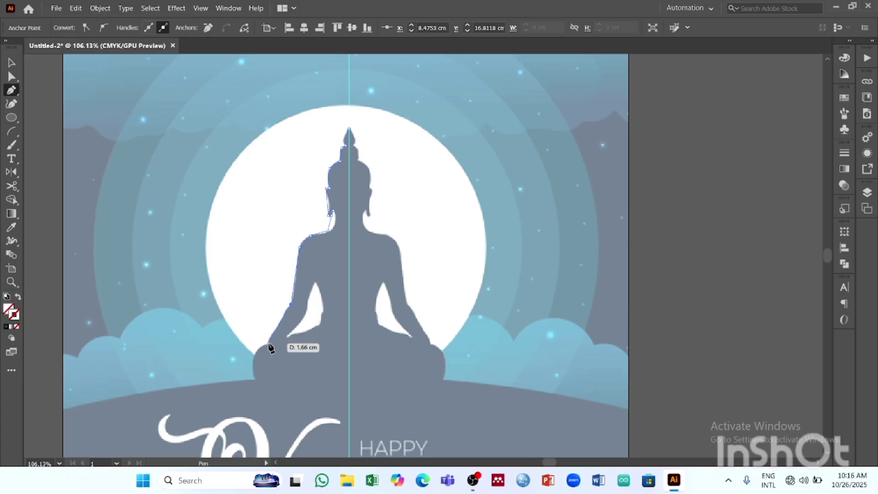
left_click(268, 342)
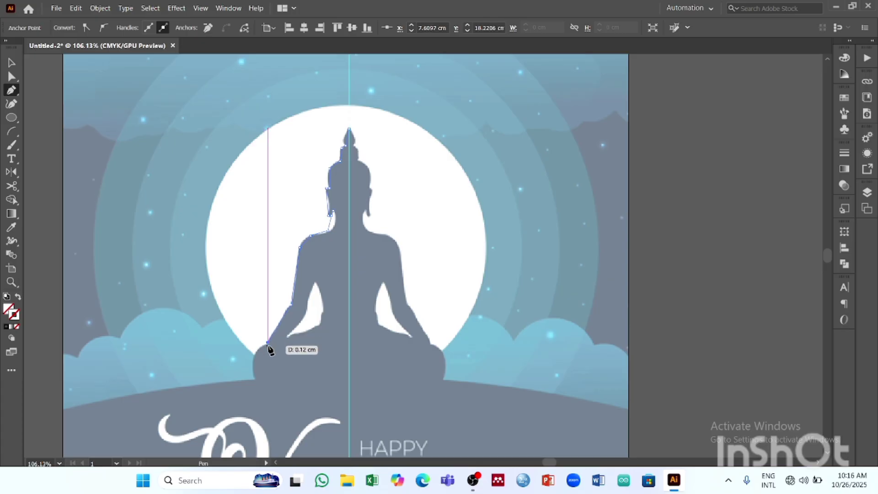
left_click(267, 345)
left_click(255, 353)
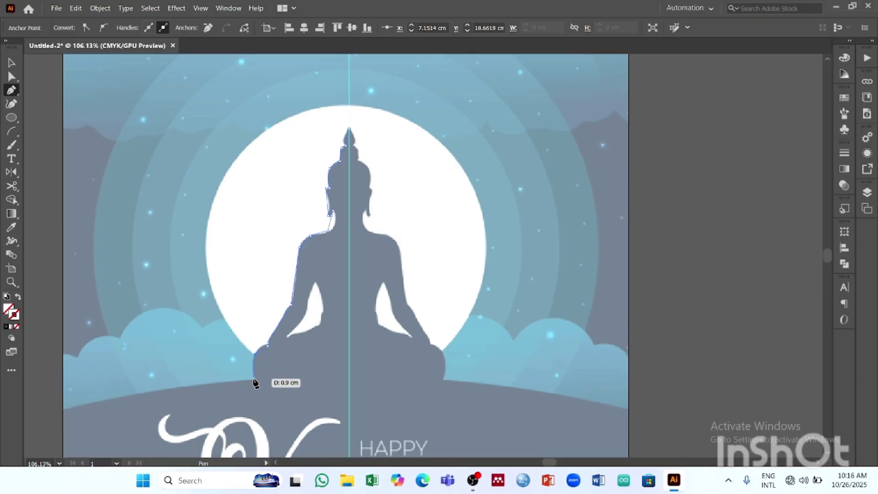
left_click(255, 380)
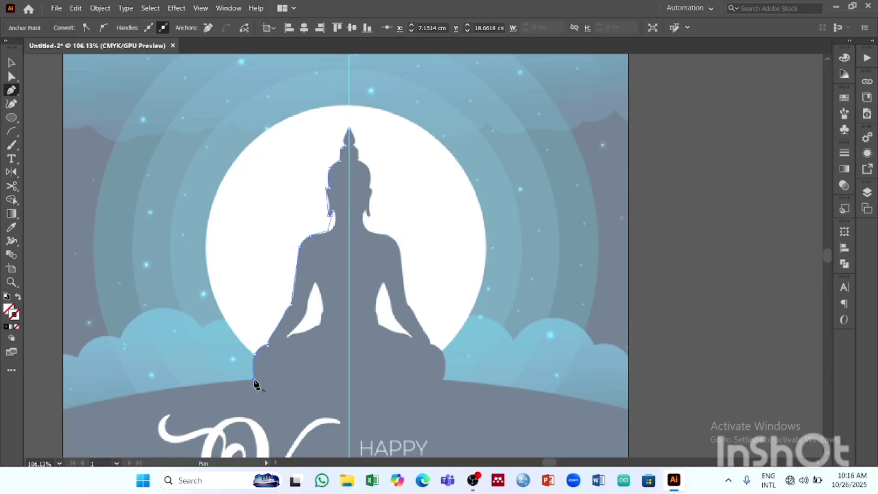
left_click(350, 379)
left_click(8, 66)
left_click(428, 157)
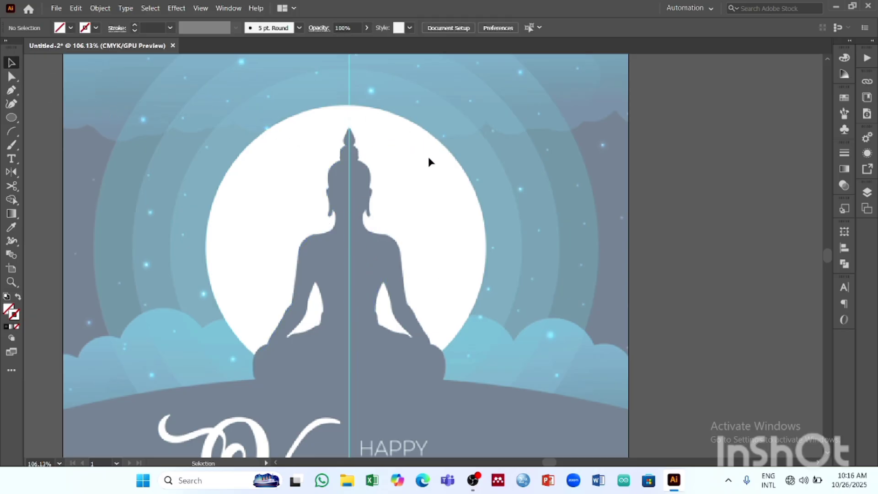
- Give the traced half outline a black stroke
left_click(326, 192)
left_click(95, 28)
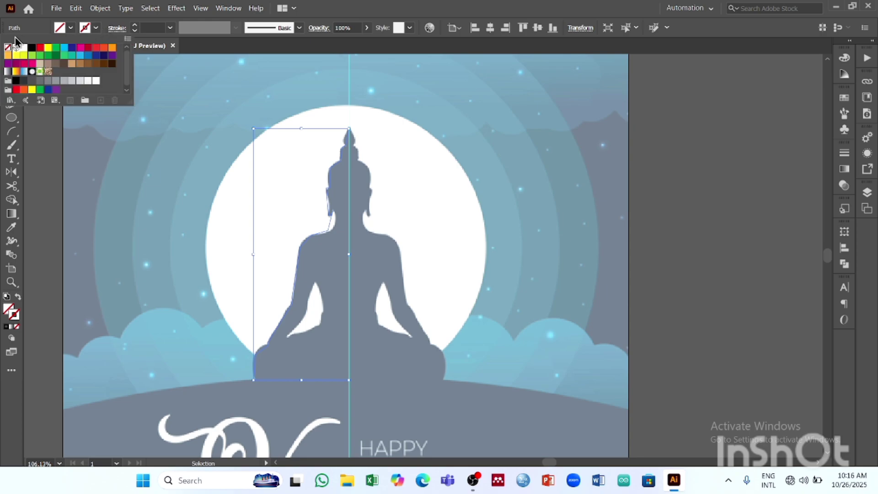
left_click(32, 47)
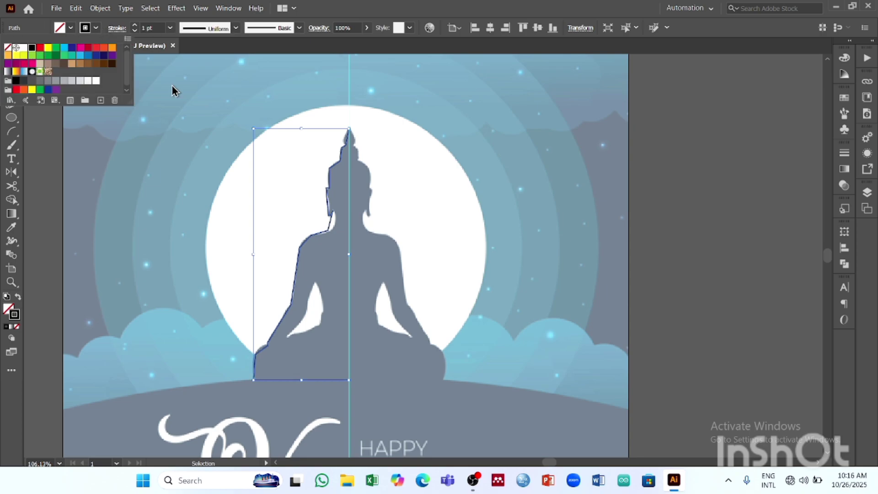
left_click(218, 176)
left_click(392, 239)
- Curve the straight topknot segments and the left side of the head with the Anchor Point tool to match the silhouette
key("z")
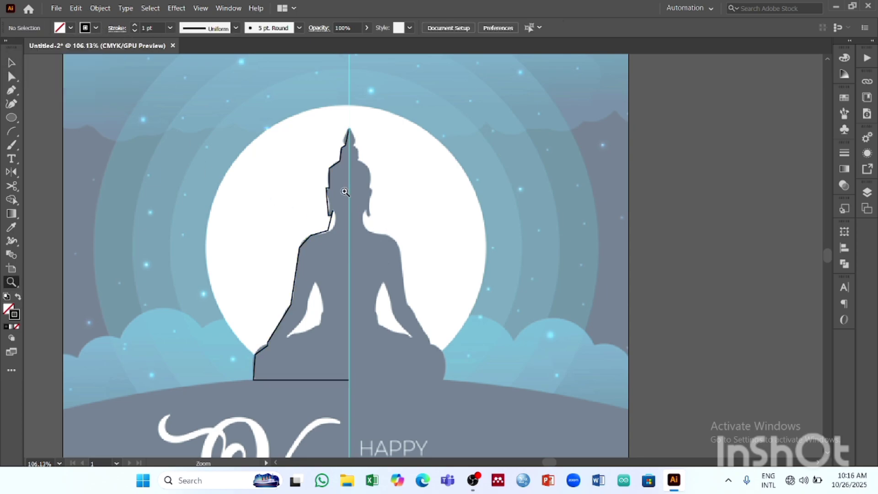
left_click_drag(344, 190, 473, 250)
key("space")
left_click_drag(322, 147, 254, 233)
left_click_drag(254, 232, 295, 217)
key("space")
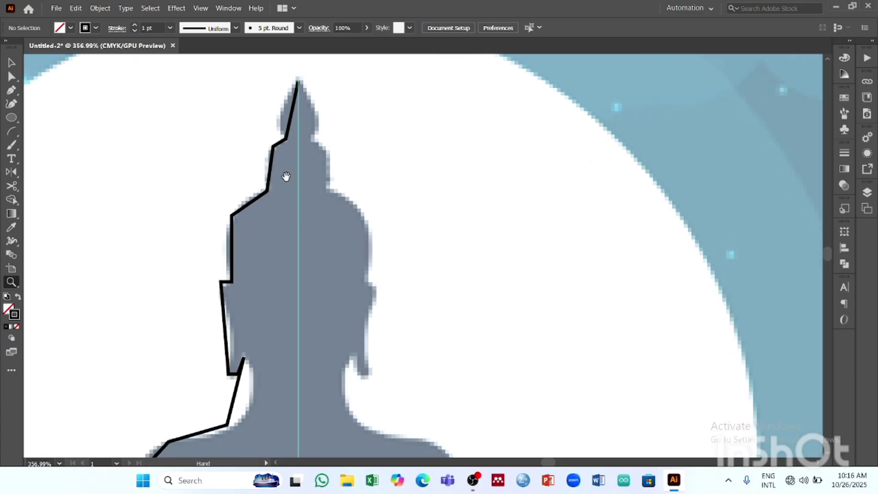
left_click_drag(285, 175, 280, 221)
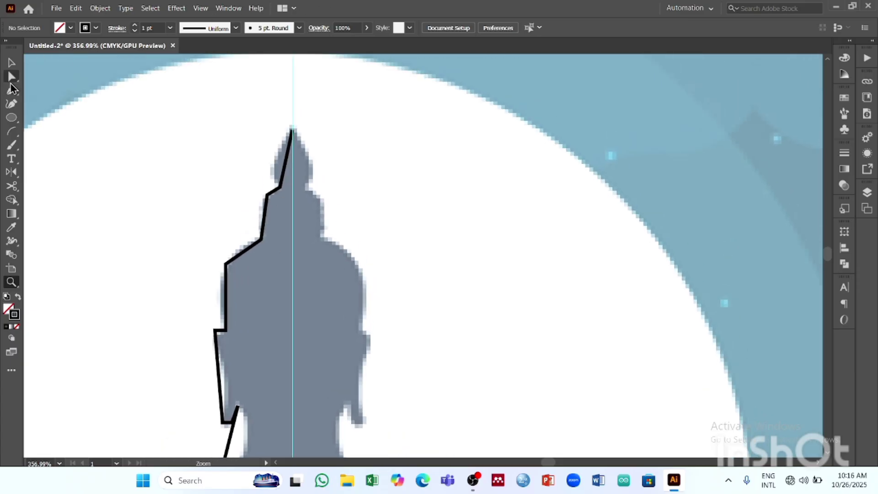
right_click(12, 79)
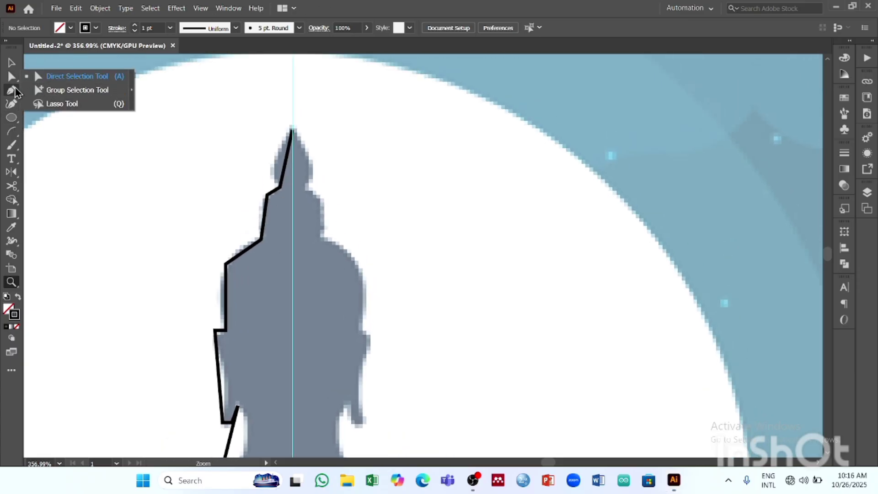
right_click(11, 90)
left_click(59, 129)
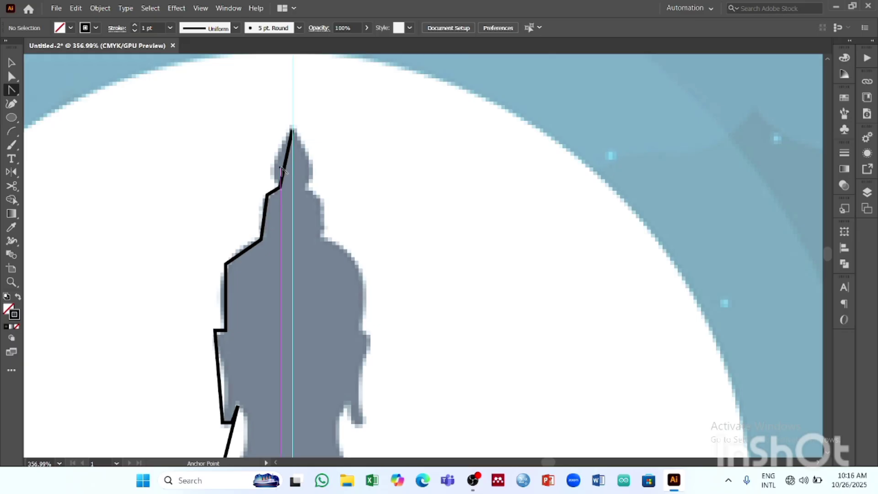
left_click_drag(282, 170, 270, 191)
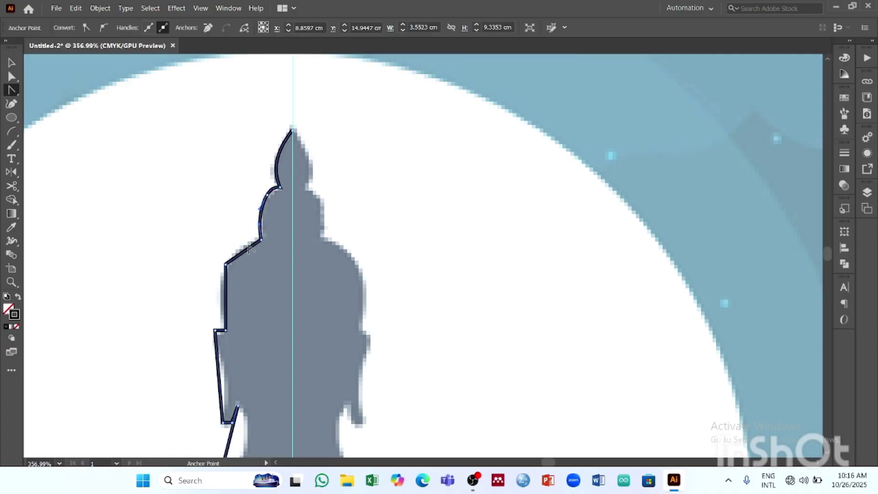
left_click_drag(248, 247, 243, 245)
left_click_drag(226, 291, 223, 294)
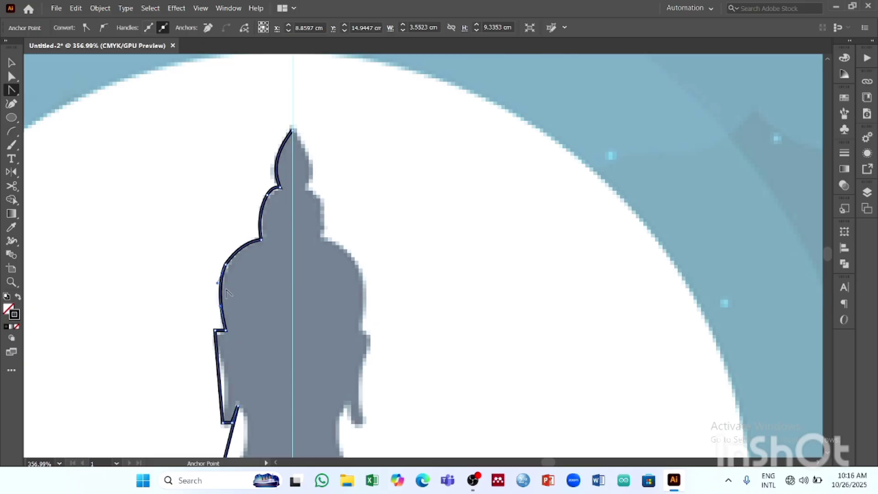
- Bend the outer edge of the left ear inward with the Anchor Point tool to follow the reference
left_click(11, 63)
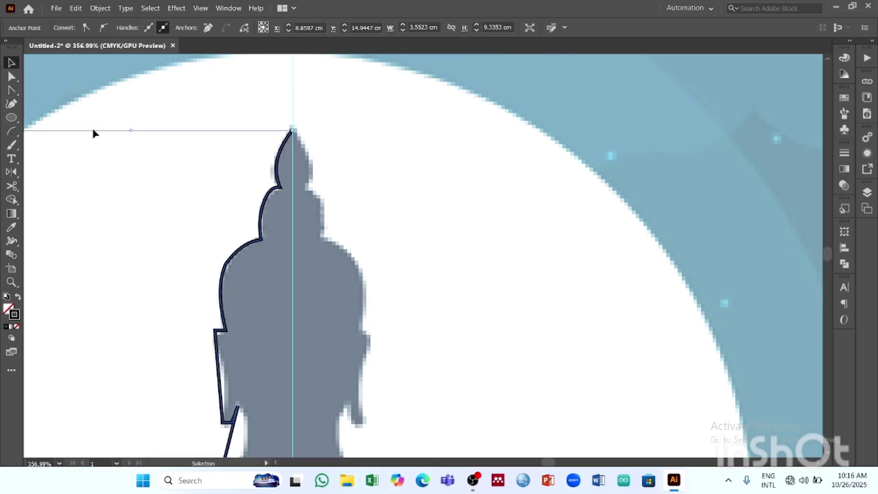
left_click(94, 133)
left_click(224, 316)
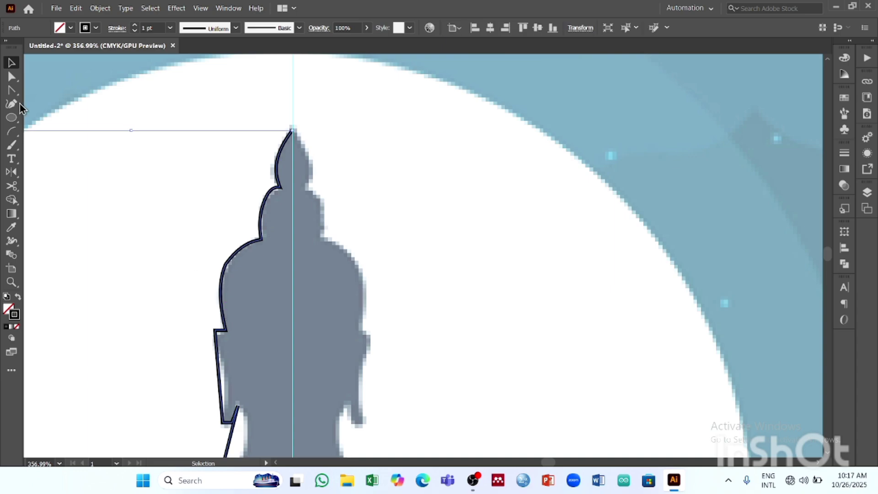
key("shift+c")
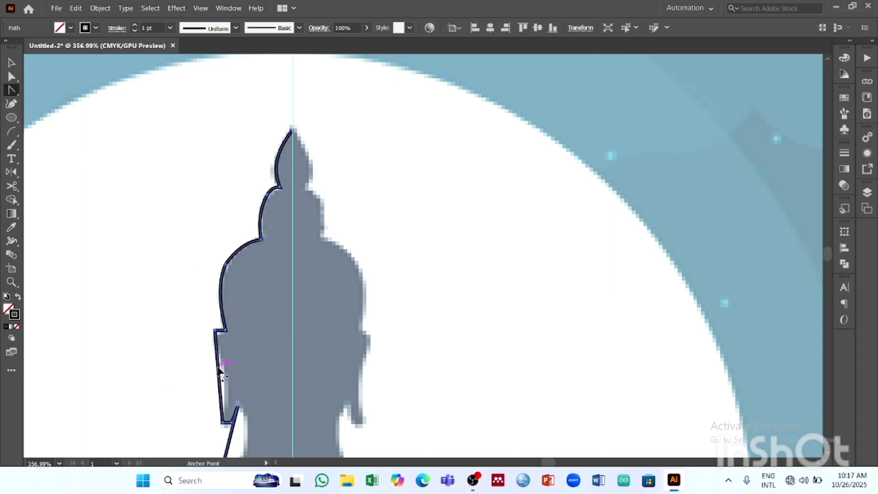
left_click_drag(218, 380, 223, 377)
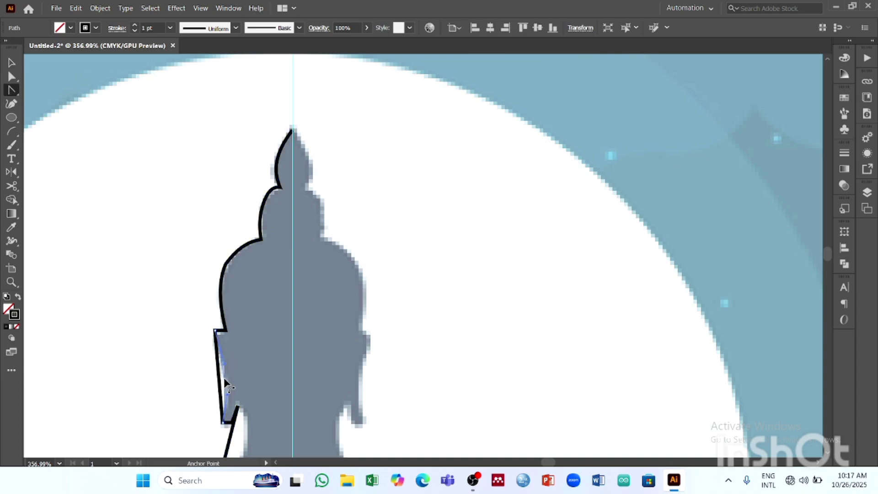
- Round the upper corner of the left ear with the Direct Selection tool
left_click(12, 76)
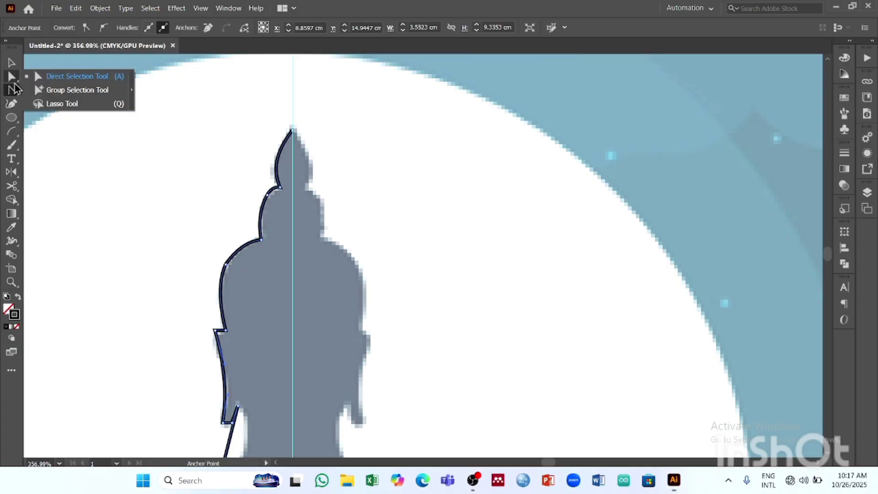
left_click(45, 77)
left_click_drag(209, 326, 227, 349)
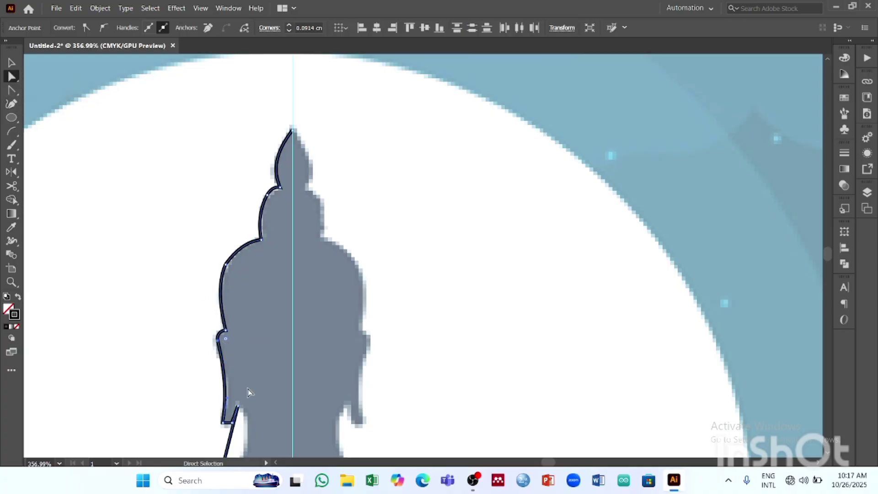
- Curve the neck segment below the left ear inward with the Anchor Point tool to follow the silhouette
key("z")
left_click_drag(244, 429, 335, 444)
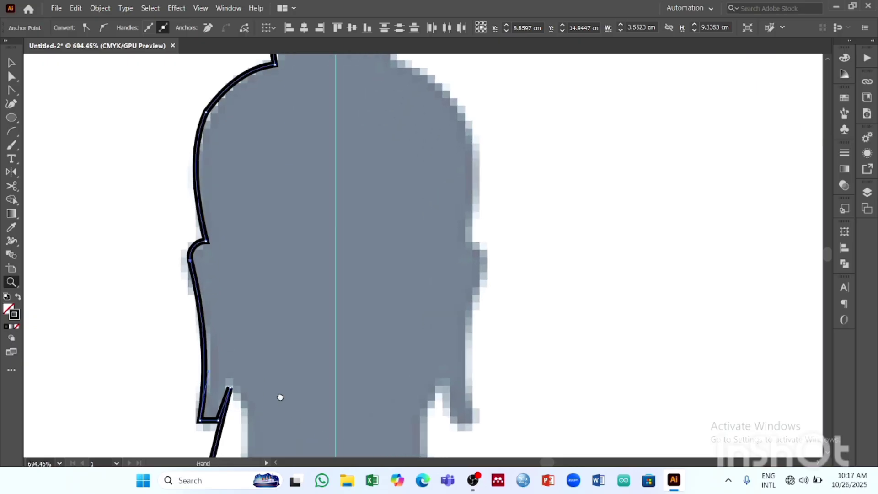
left_click_drag(279, 396, 252, 297)
mouse_move(267, 353)
left_mouse_down()
mouse_move(300, 362)
mouse_move(284, 355)
left_mouse_up()
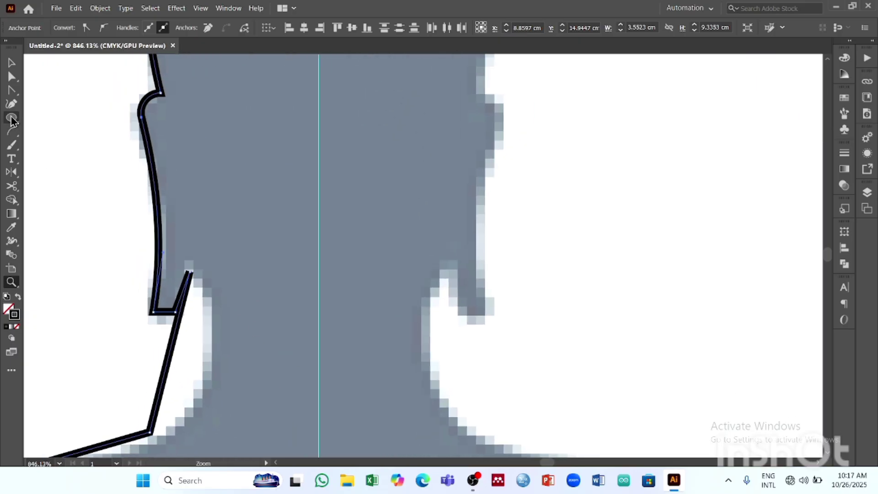
left_click(11, 92)
left_click_drag(176, 346, 210, 373)
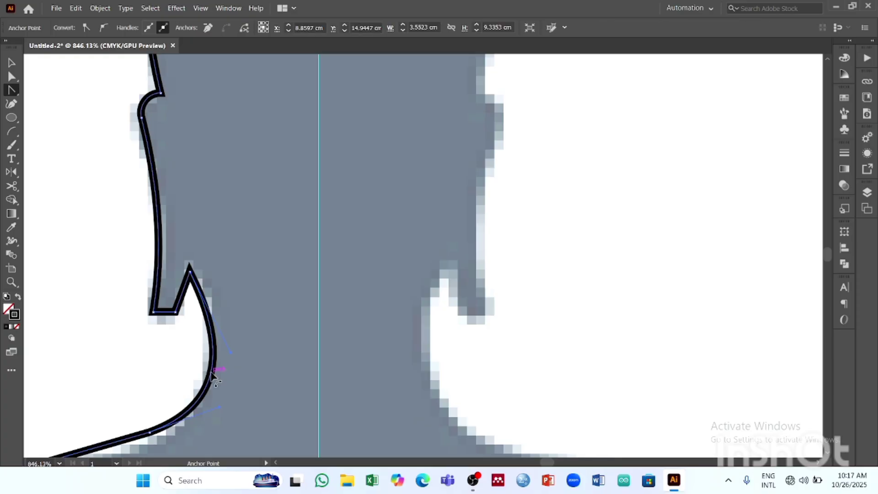
- Round the bottom corners of the left earlobe and the sharp notch between ear and neck with the Direct Selection tool
key("a")
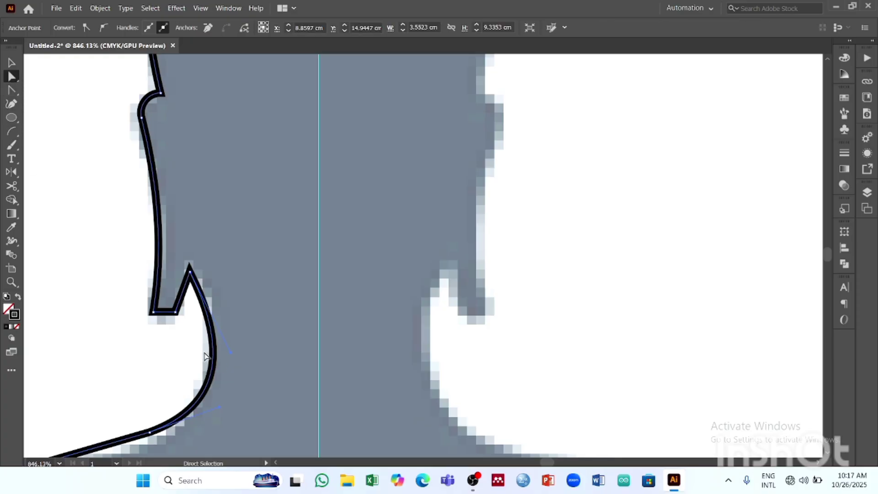
left_click_drag(165, 329, 164, 305)
left_click(175, 351)
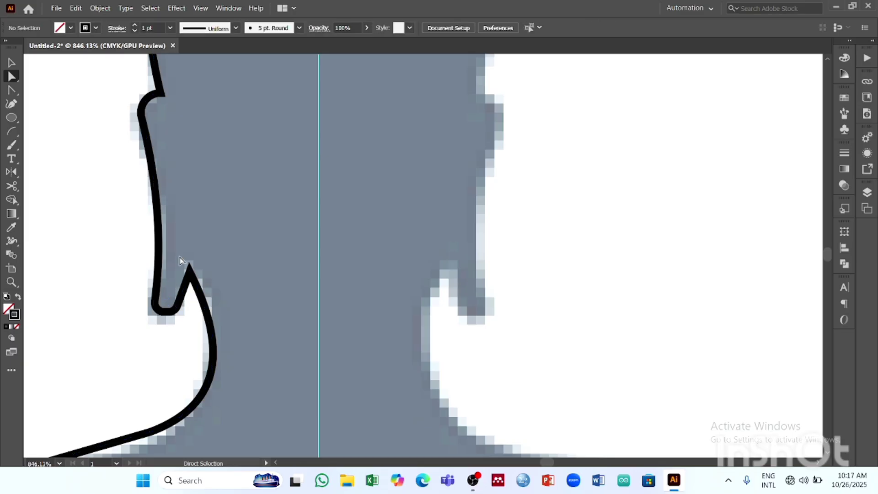
left_click(192, 282)
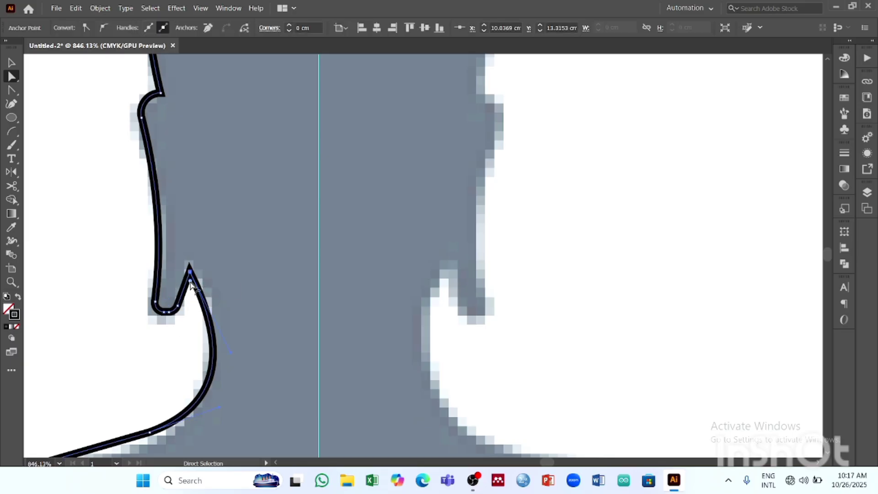
left_click_drag(191, 285, 204, 297)
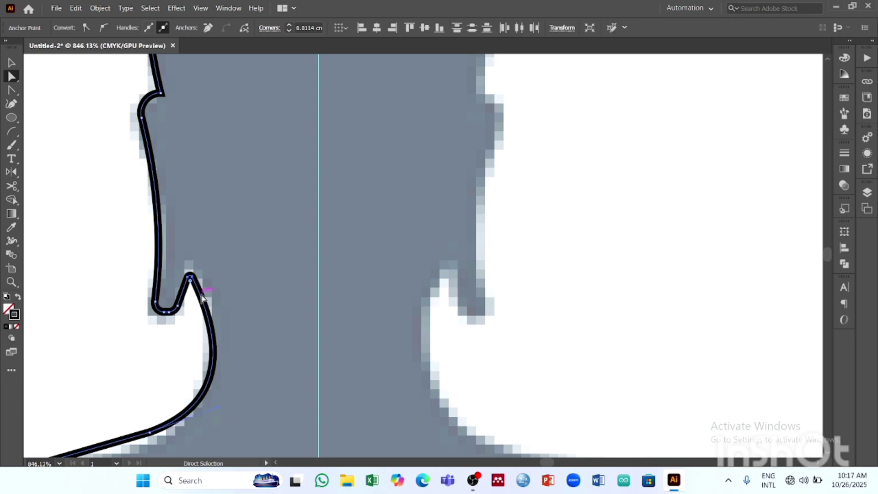
left_click(176, 333)
- Curve the left shoulder and upper-arm segments with the Anchor Point tool to fit the reference
left_click_drag(308, 343, 267, 315)
key("space")
left_click_drag(298, 331, 313, 253)
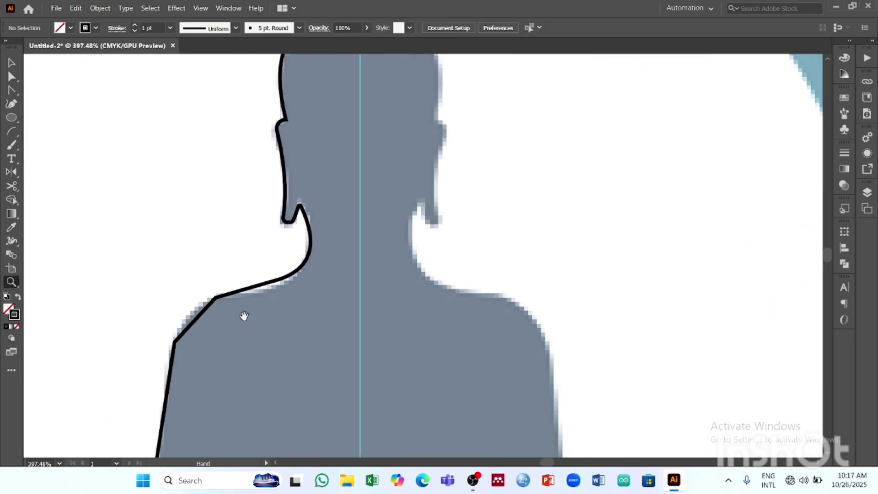
left_click_drag(245, 315, 206, 278)
left_click(12, 90)
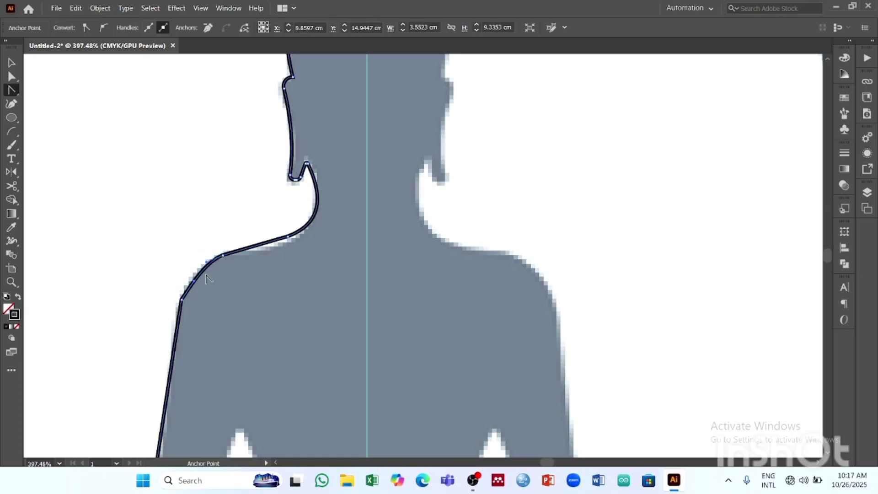
scroll(187, 330, "down", 5)
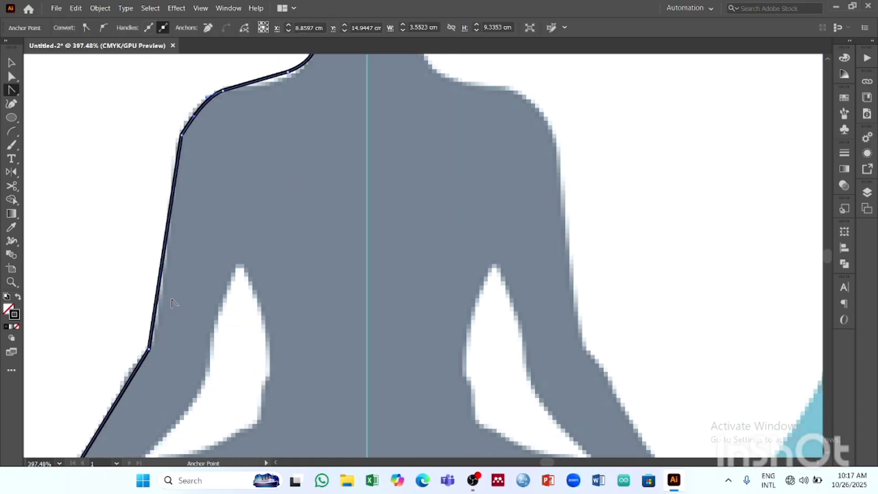
mouse_move(155, 312)
left_mouse_down()
mouse_move(345, 286)
mouse_move(351, 247)
left_mouse_up()
- Curve the outline at the left wrist and knee with the Anchor Point tool, and deselect the path
scroll(160, 315, "down", 4)
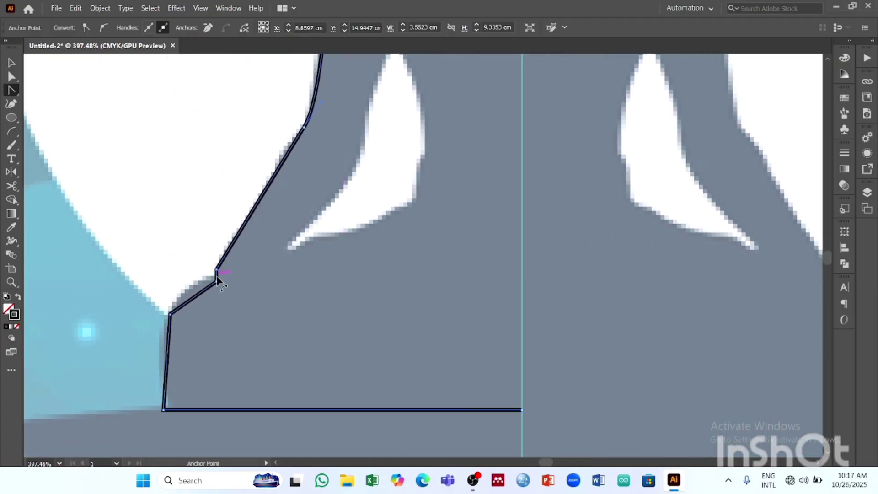
left_click_drag(216, 275, 178, 292)
left_click_drag(167, 343, 168, 344)
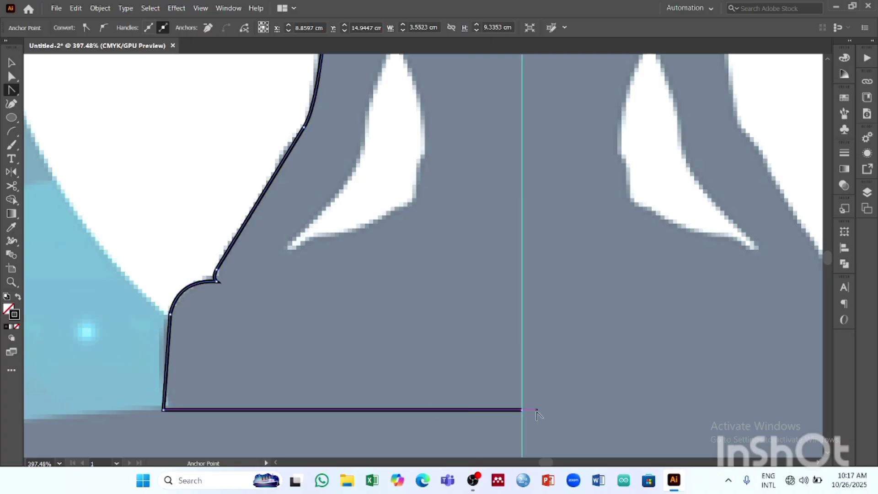
key("z")
left_click_drag(481, 337, 318, 268)
key("space")
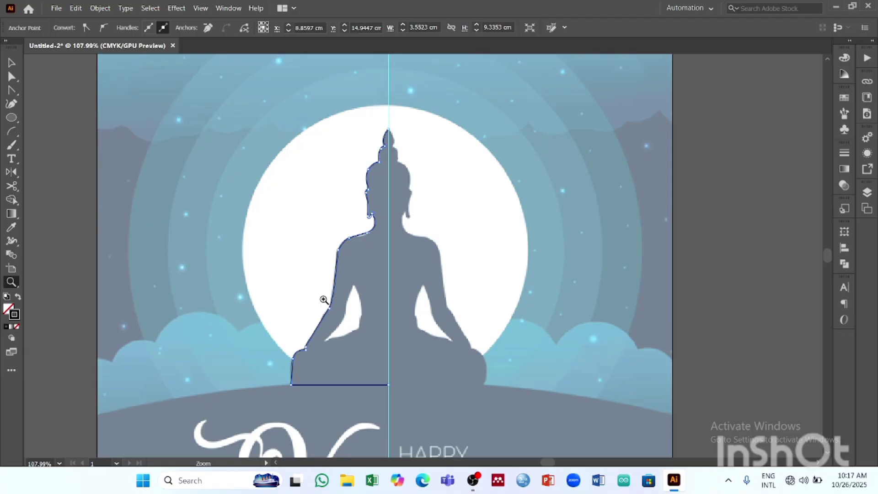
left_click(11, 64)
left_click(224, 172)
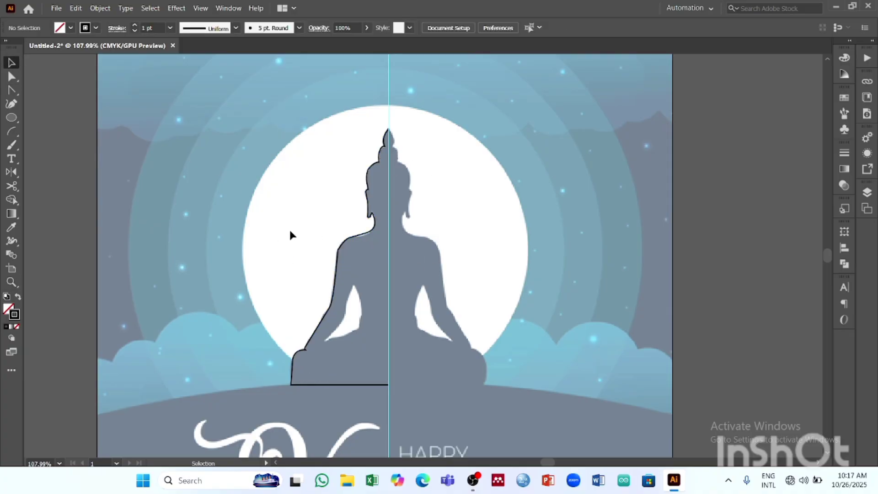
- Trace the white gap between the left arm and torso as a closed four-point shape with the Pen tool
key("z")
left_click_drag(354, 275, 459, 306)
key("space")
left_click_drag(373, 390, 345, 225)
key("space")
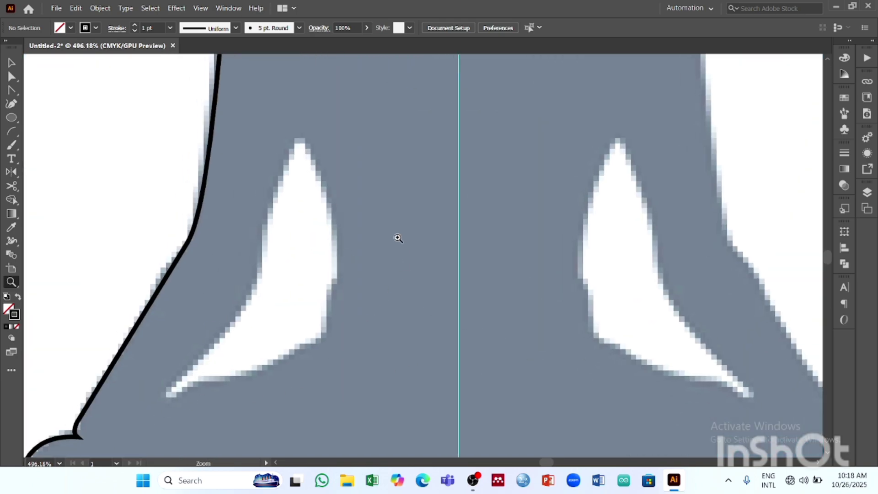
left_click(13, 92)
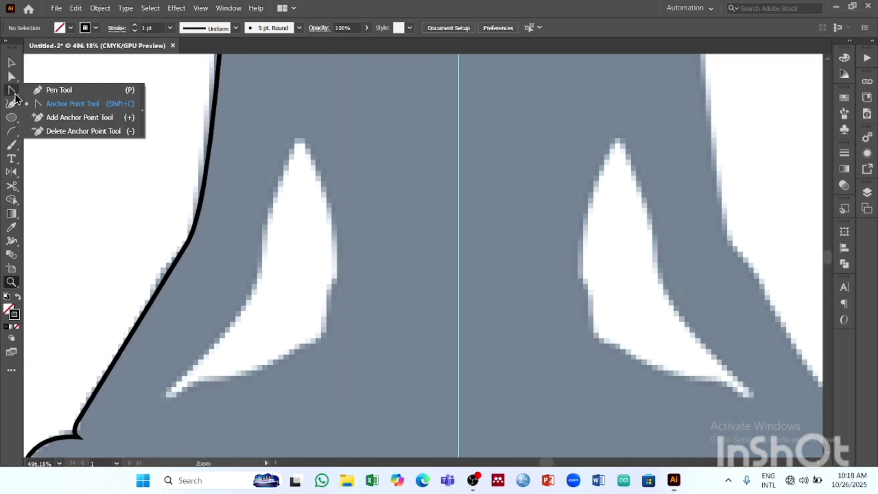
left_click(68, 91)
left_click(301, 139)
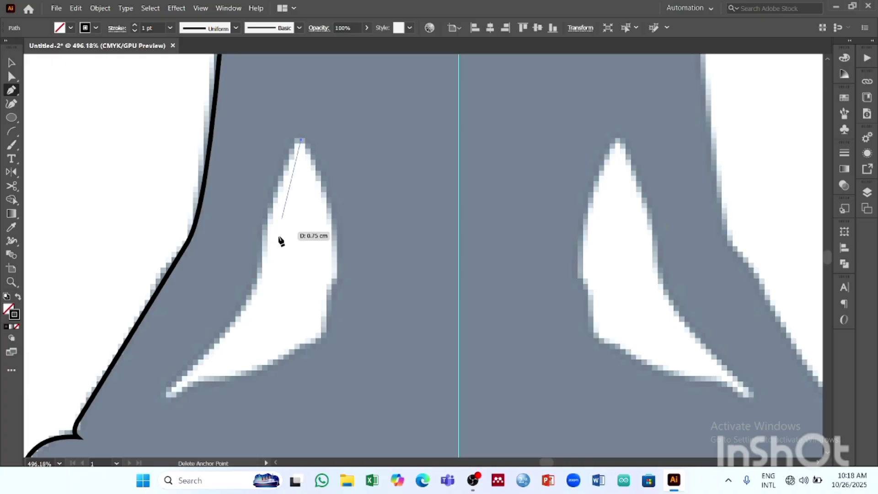
left_click(257, 288)
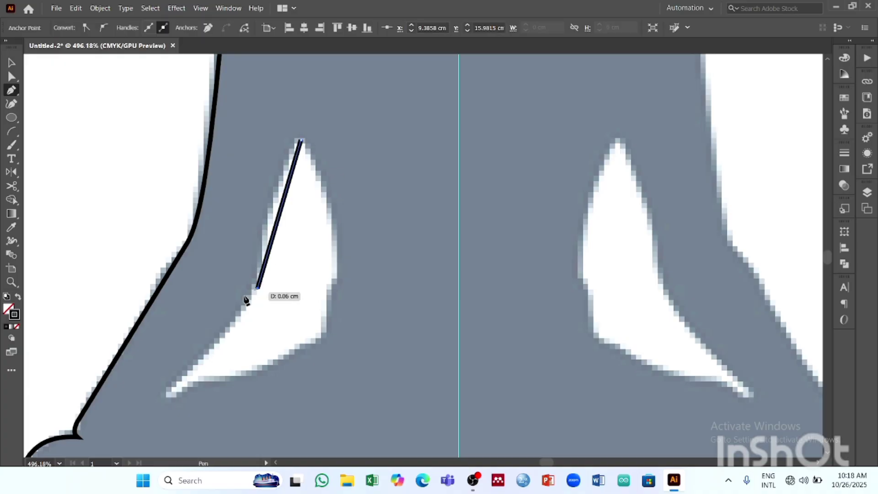
left_click(165, 394)
left_click(327, 340)
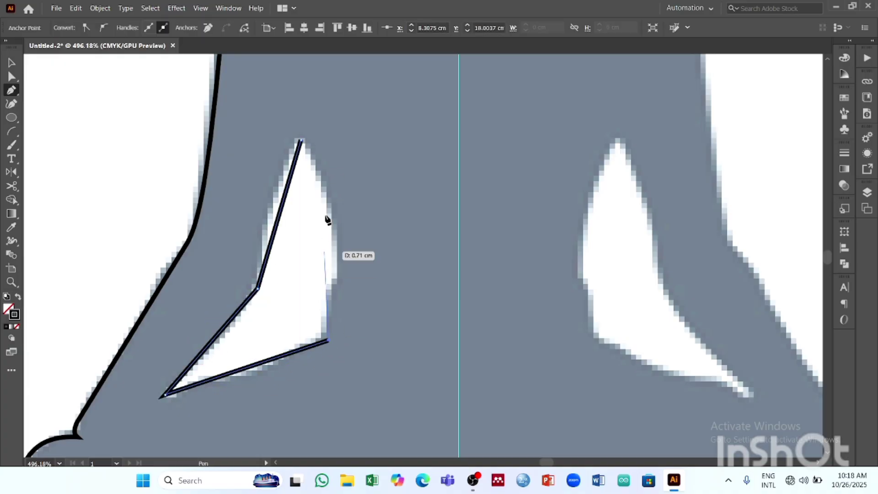
left_click(301, 140)
- Bend the sides of the arm-gap shape with the Anchor Point tool to match the white opening
left_click(11, 91)
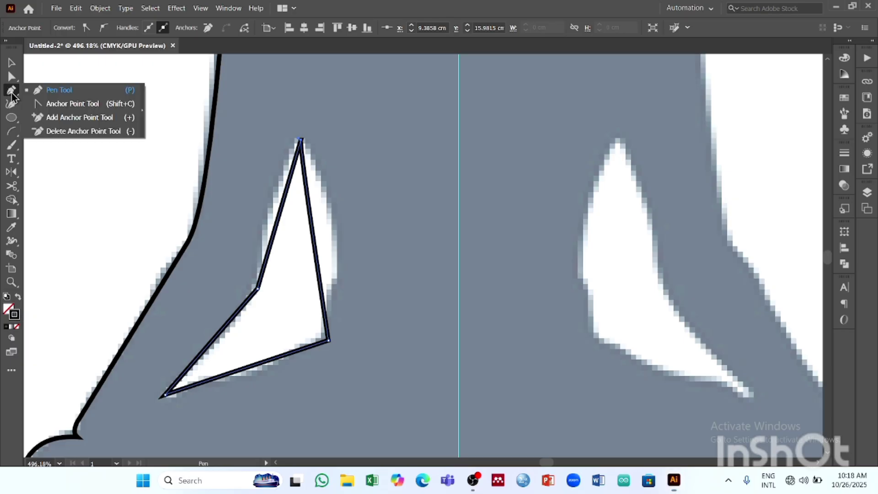
left_click(64, 104)
left_click_drag(280, 215, 274, 209)
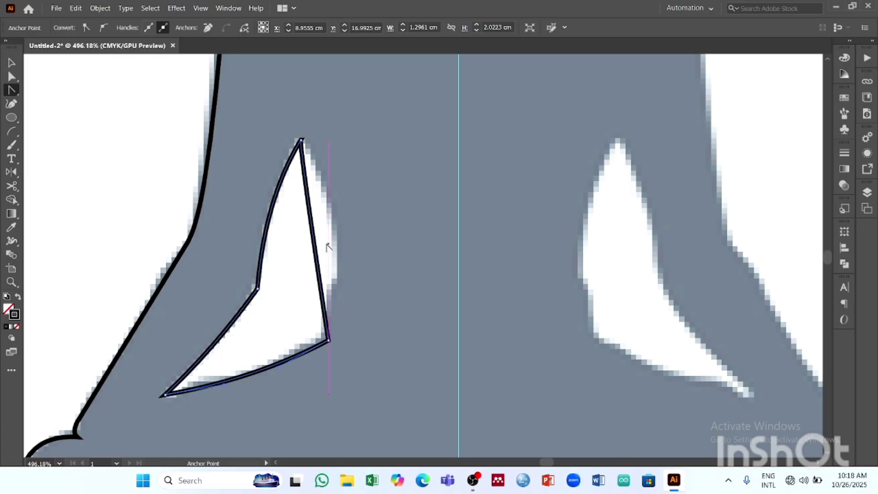
mouse_move(316, 246)
left_mouse_down()
mouse_move(346, 239)
mouse_move(327, 243)
left_mouse_up()
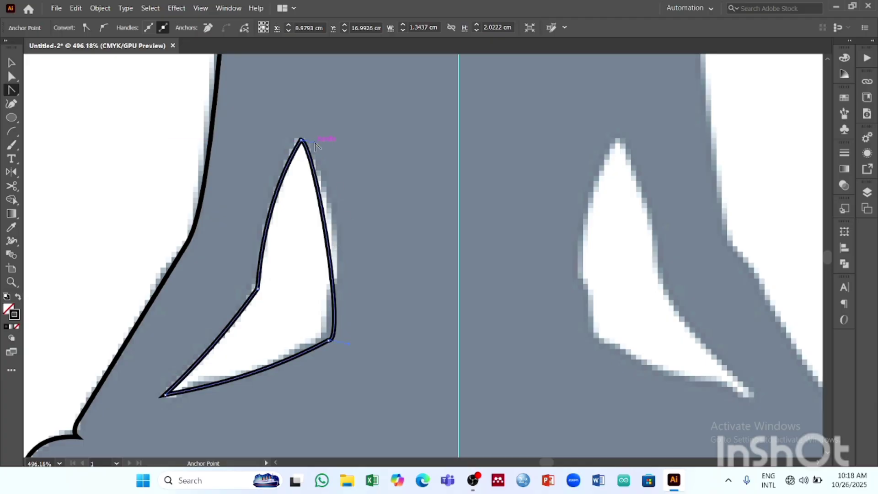
- Try to refit the torso side of the left arm-gap shape by adjusting its curve and handles with the Anchor Point tool
left_click_drag(316, 142, 313, 121)
left_click_drag(335, 248, 337, 250)
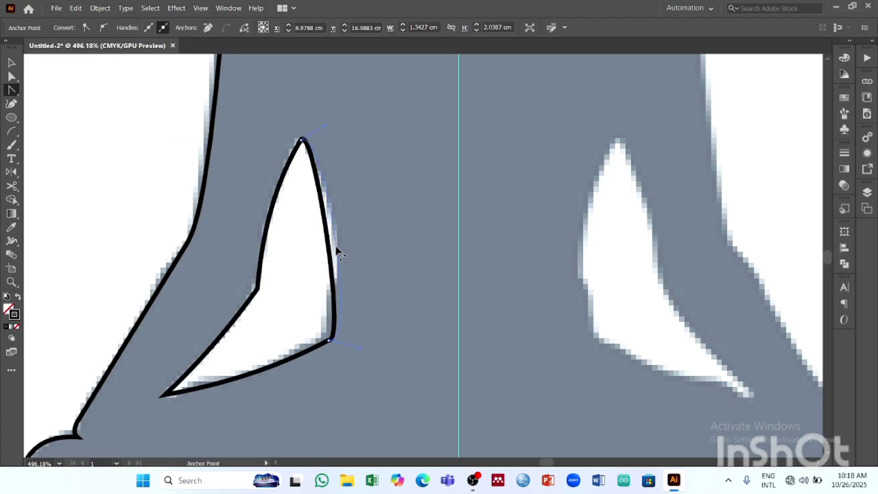
left_click_drag(428, 242, 338, 242)
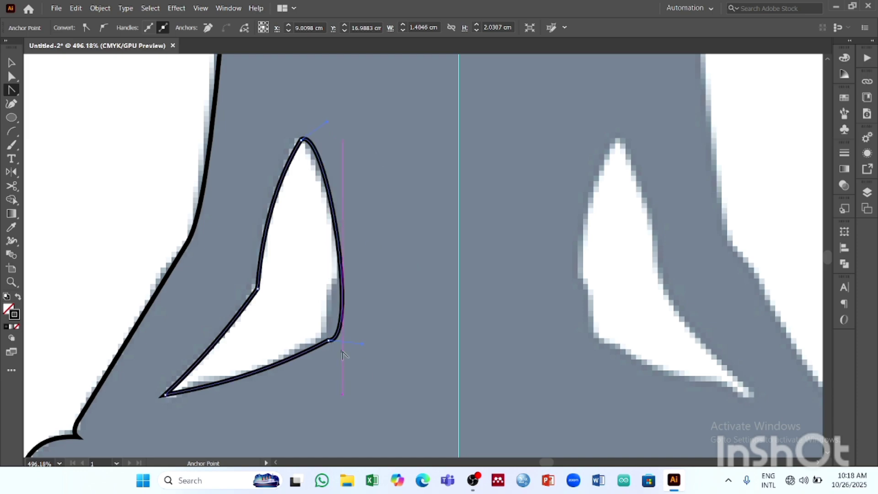
left_click_drag(363, 344, 339, 314)
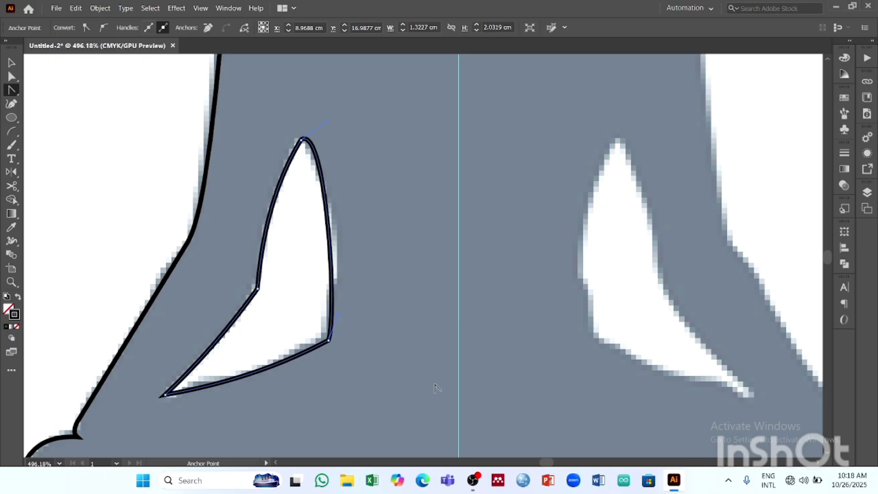
- Delete the entire left arm-gap shape, including its remaining segments
key("Delete")
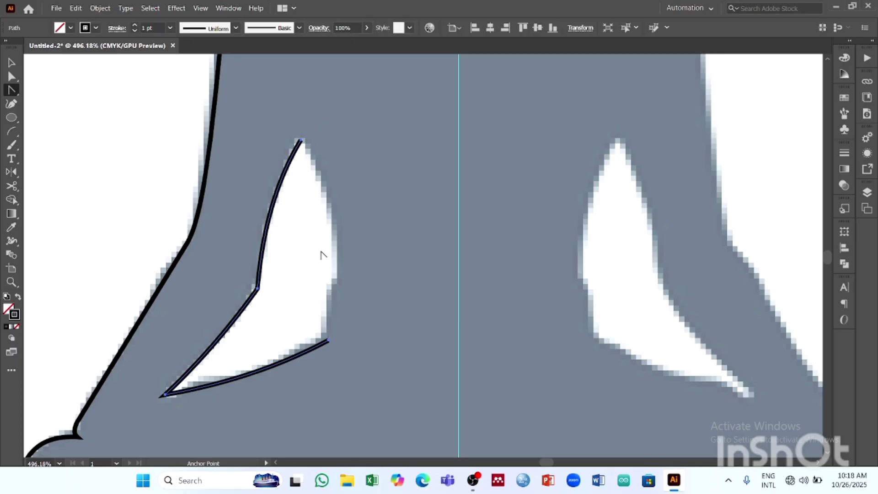
left_click(12, 62)
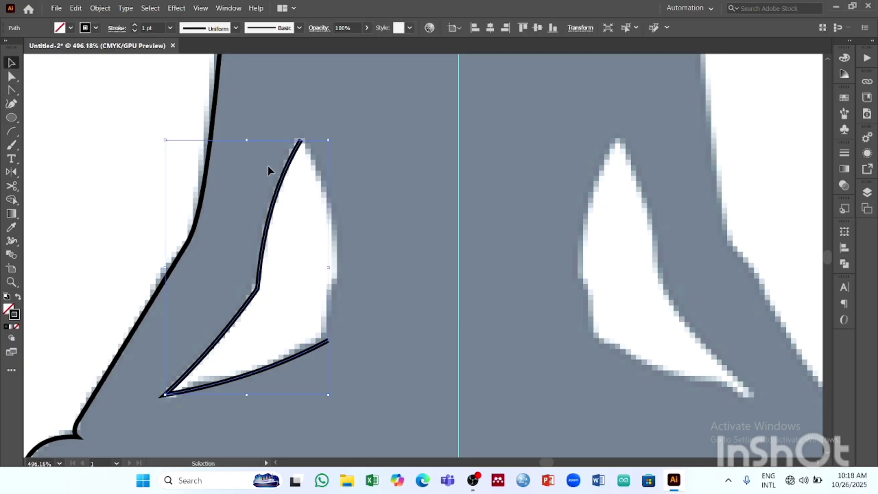
key("Delete")
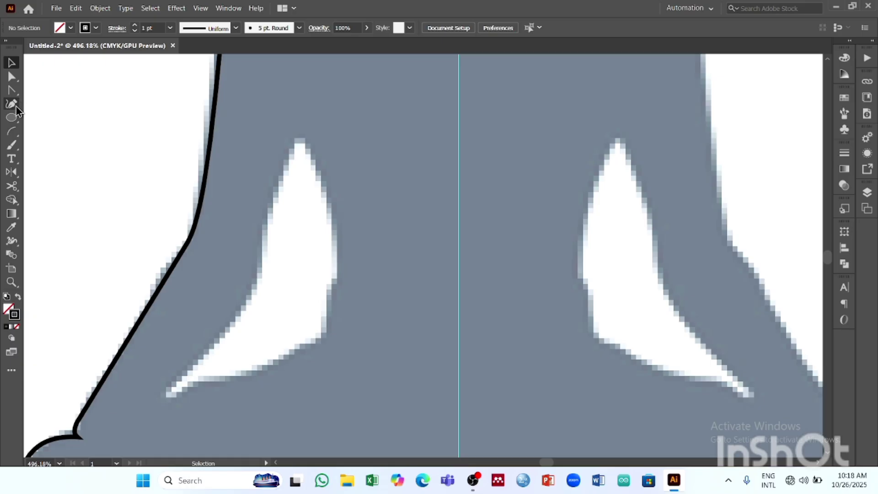
- Retrace the white gap between the left arm and torso as a closed four-point shape using the Pen tool
right_click(15, 92)
left_click(60, 91)
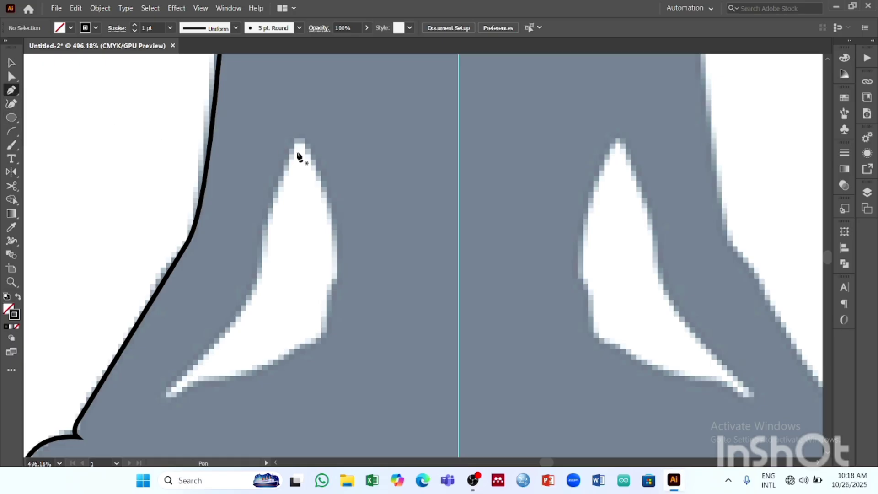
left_click(299, 140)
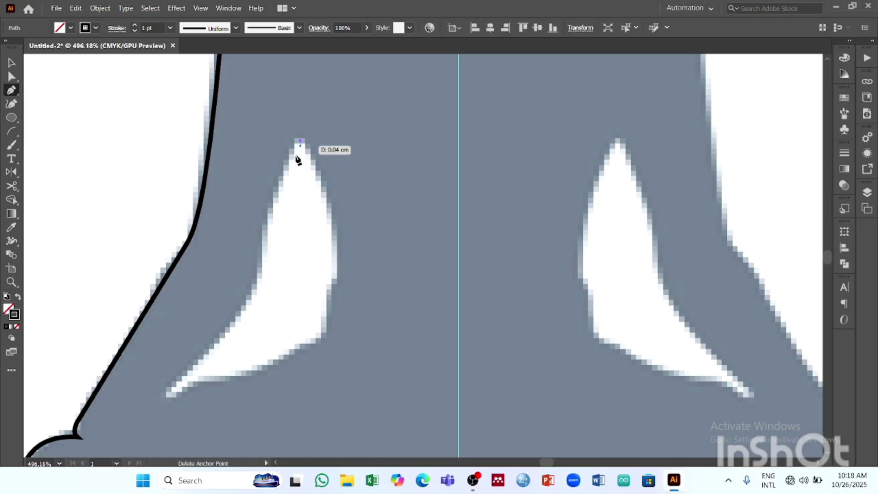
left_click(259, 282)
left_click(165, 394)
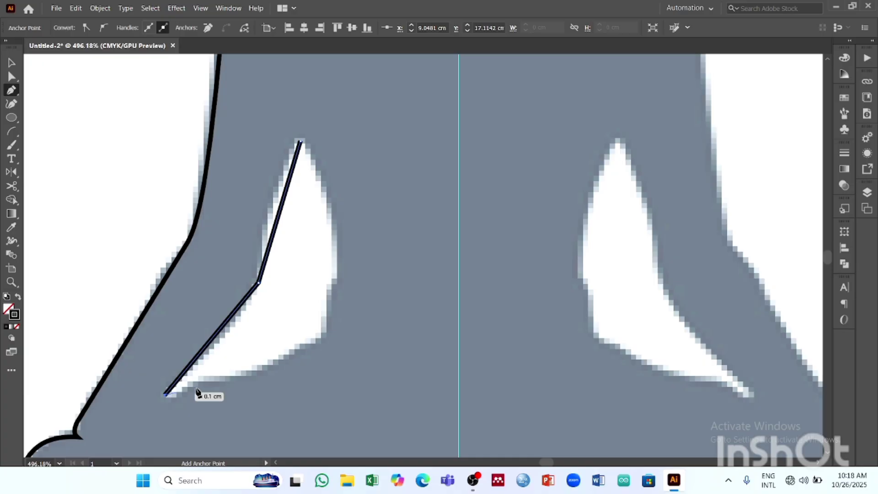
left_click(329, 336)
left_click(300, 140)
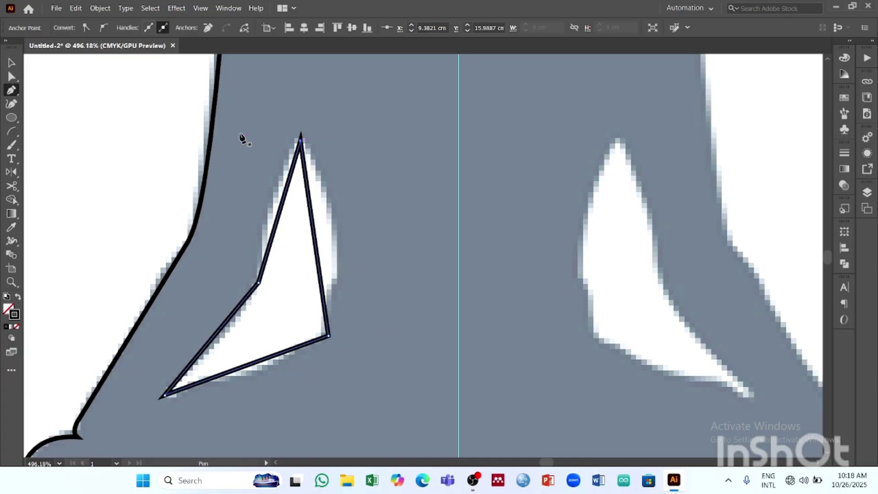
- Curve the torso, lower and arm-side edges of the retraced arm-gap shape with the Anchor Point tool to follow the reference
left_click_drag(11, 90, 44, 105)
left_click_drag(310, 232, 336, 238)
left_click_drag(238, 366, 262, 366)
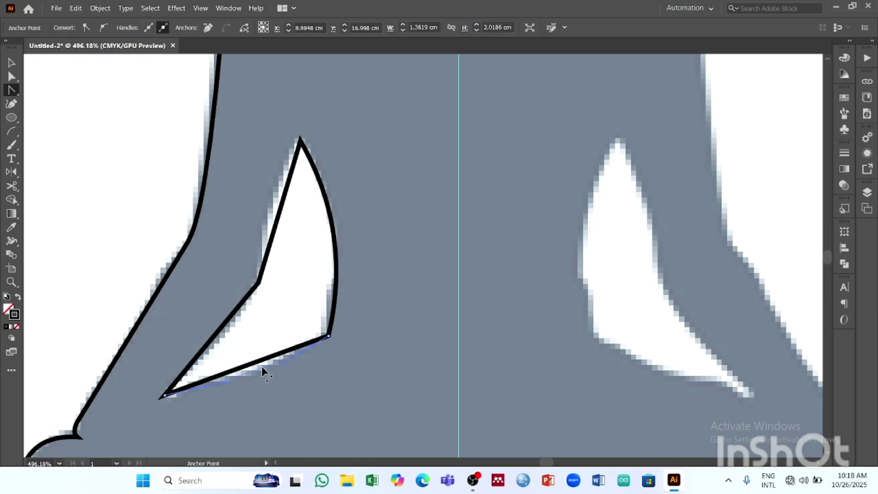
mouse_move(250, 309)
left_mouse_down()
mouse_move(239, 304)
mouse_move(242, 315)
left_mouse_up()
left_click_drag(278, 220, 267, 228)
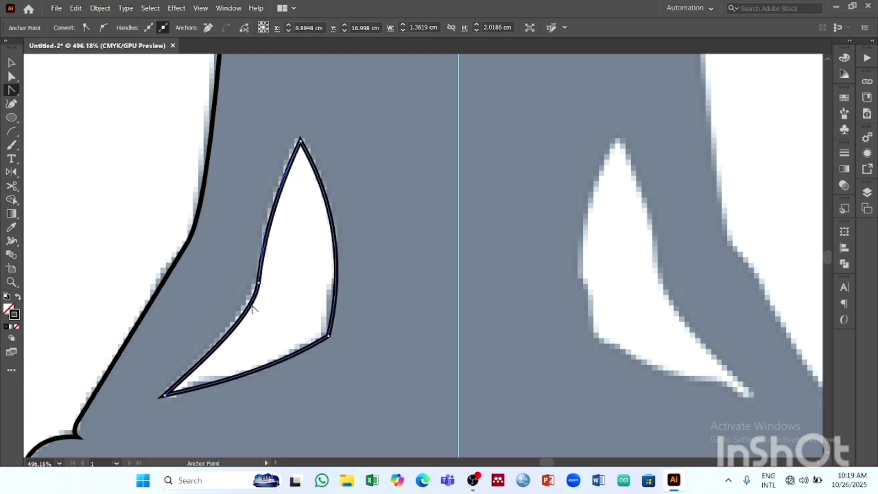
mouse_move(253, 310)
left_mouse_down()
mouse_move(244, 311)
mouse_move(253, 308)
left_mouse_up()
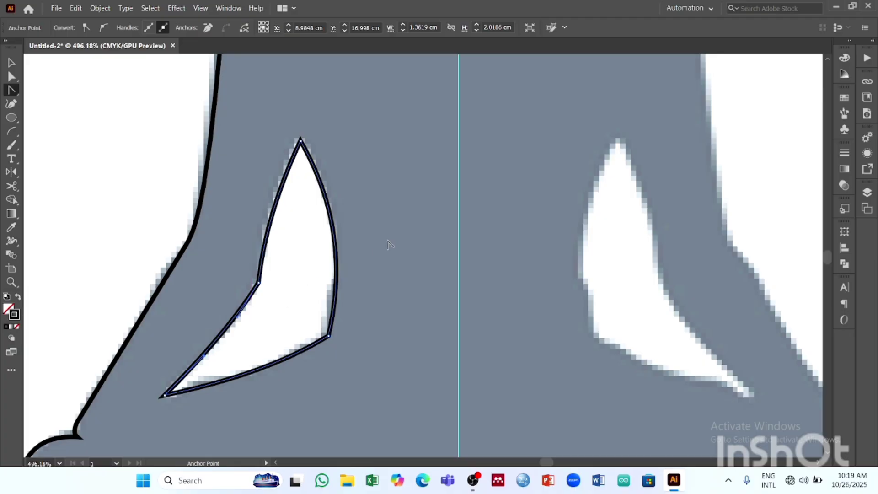
left_click_drag(269, 220, 280, 224)
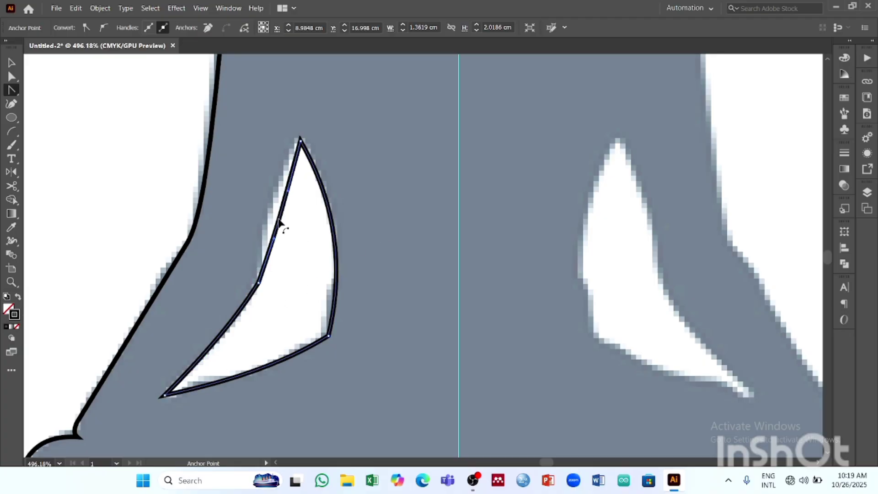
- Subtract the arm-gap shape from the half-Buddha outline with Pathfinder Minus Front, and deselect the result
key("z")
left_click_drag(422, 227, 289, 253)
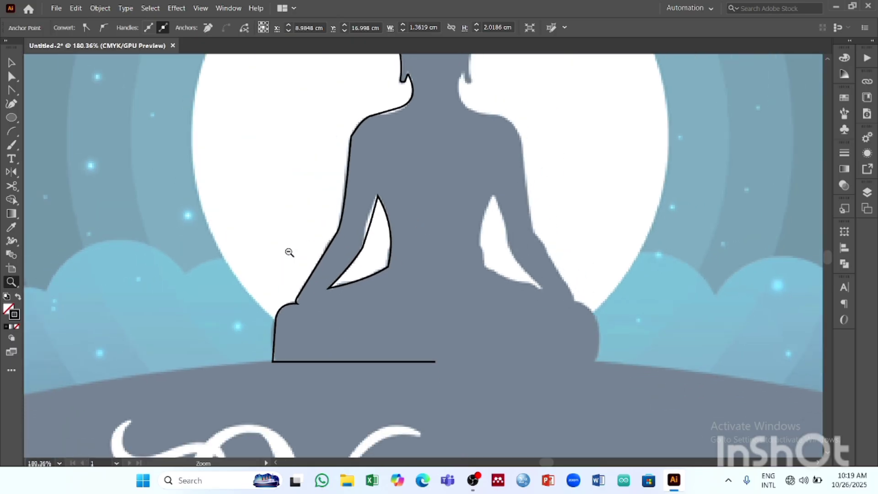
left_click_drag(482, 193, 344, 242)
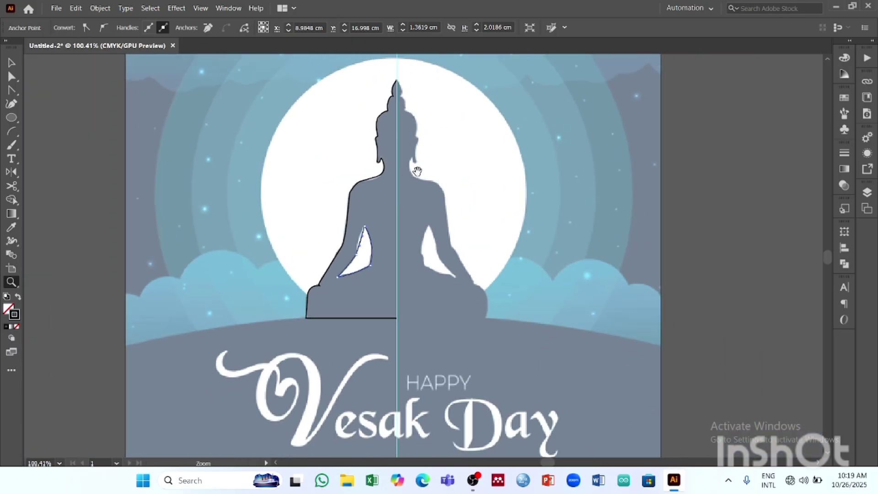
left_click_drag(415, 171, 363, 218)
left_click(12, 66)
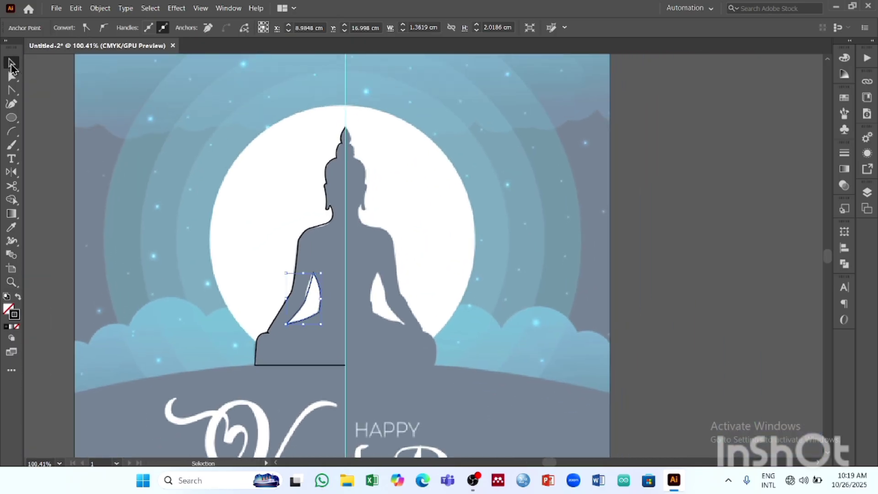
left_click(332, 160)
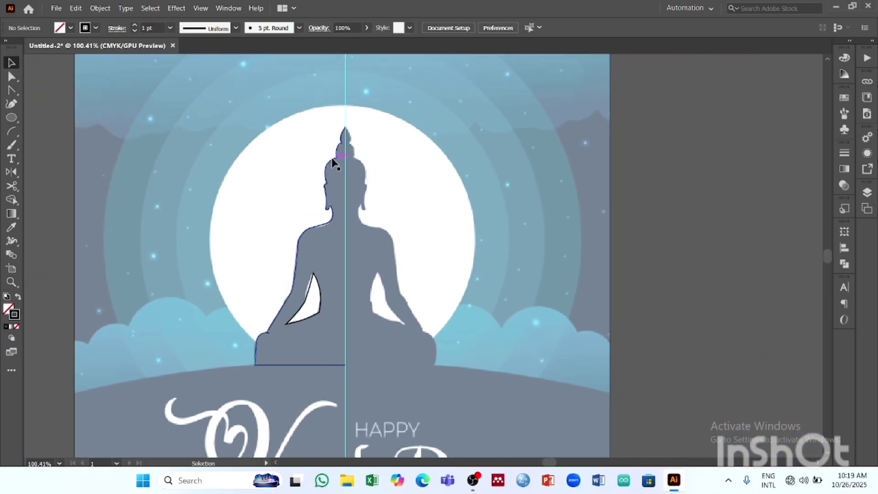
left_click(240, 110)
left_click_drag(292, 218, 327, 326)
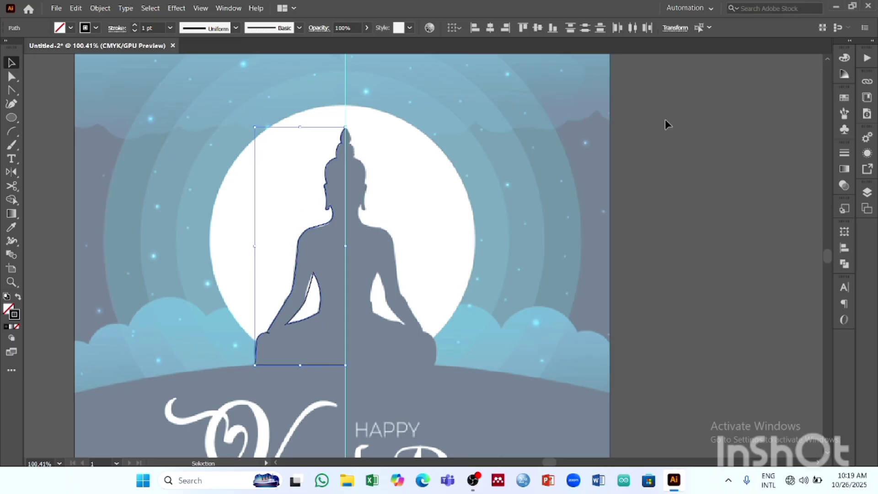
left_click(845, 265)
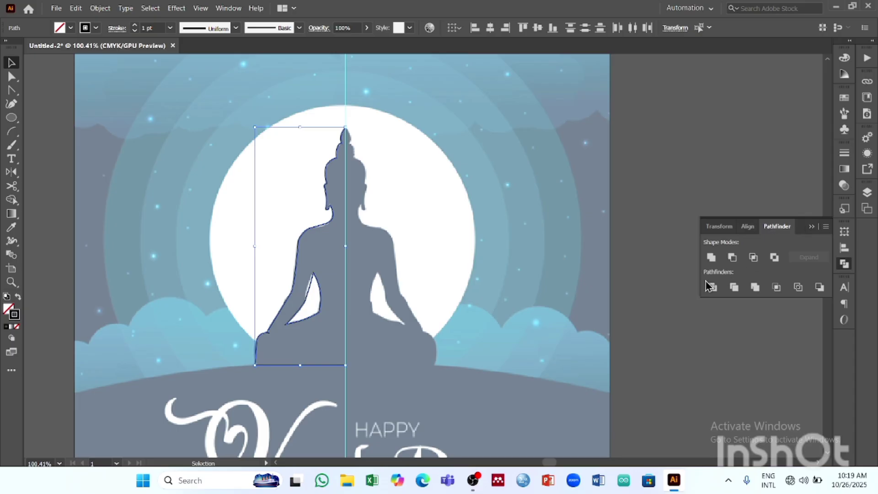
left_click(732, 257)
left_click(525, 200)
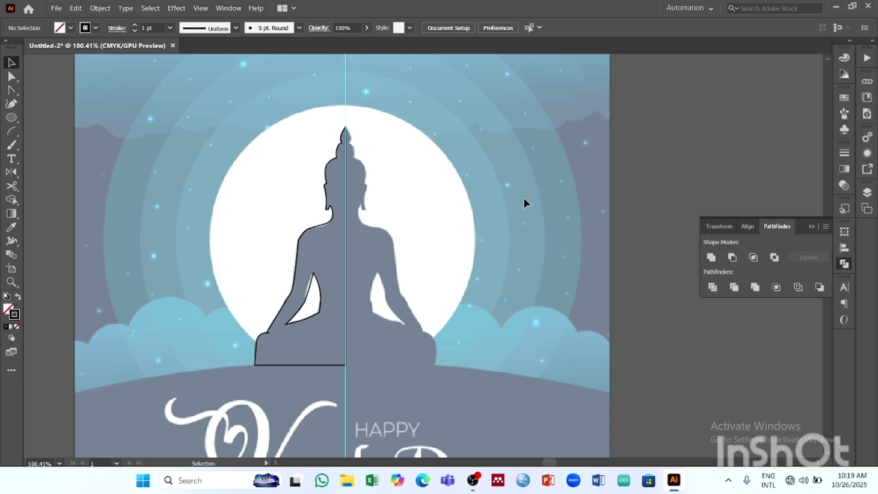
left_click(298, 265)
left_click(439, 247)
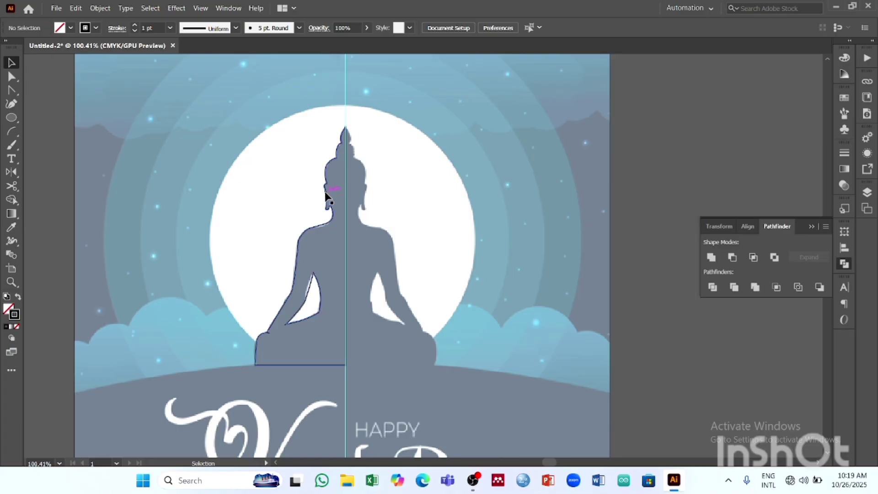
- Reflect a copy of the half-Buddha compound path across the vertical axis at the centre guide to form the other half
left_click(330, 224)
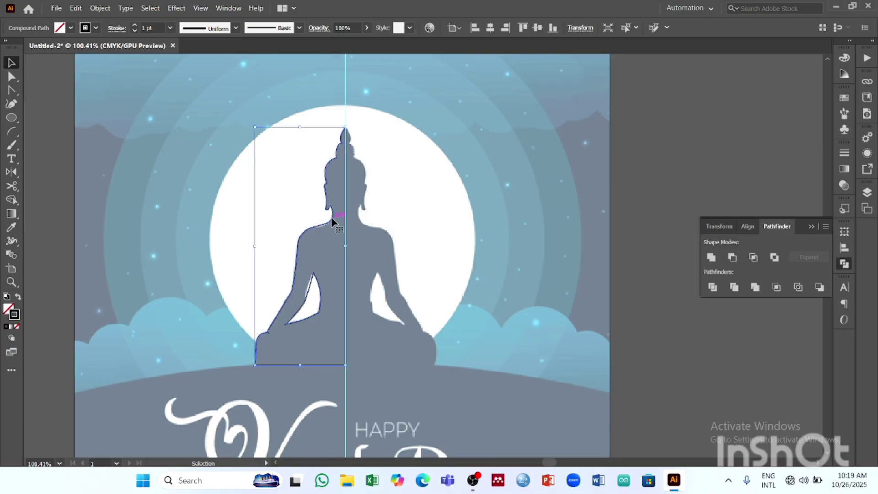
left_click(18, 172)
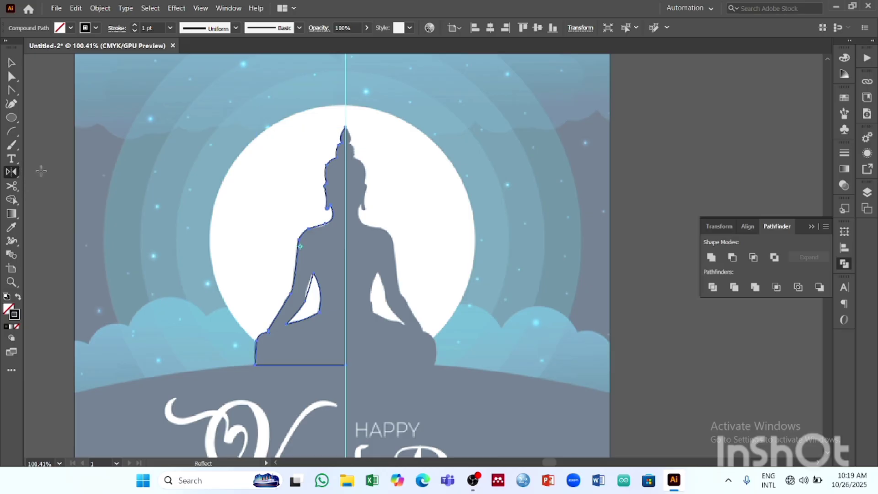
left_click(346, 251, "alt")
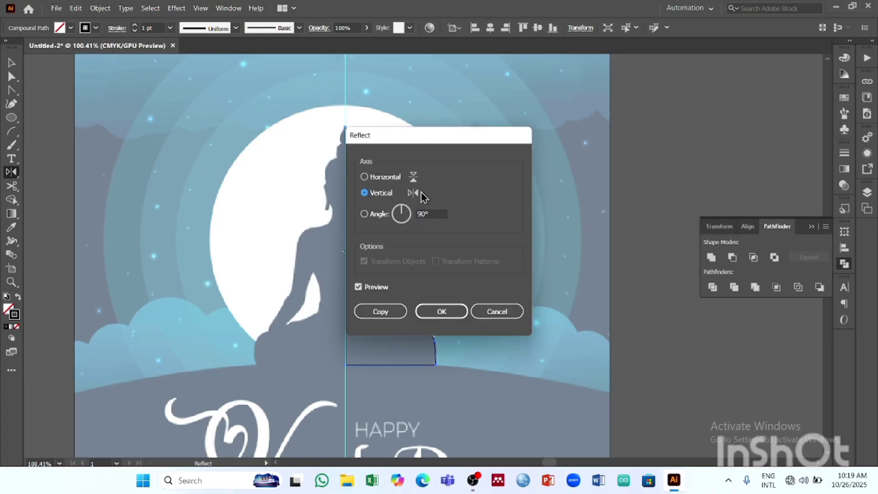
left_click_drag(453, 129, 595, 133)
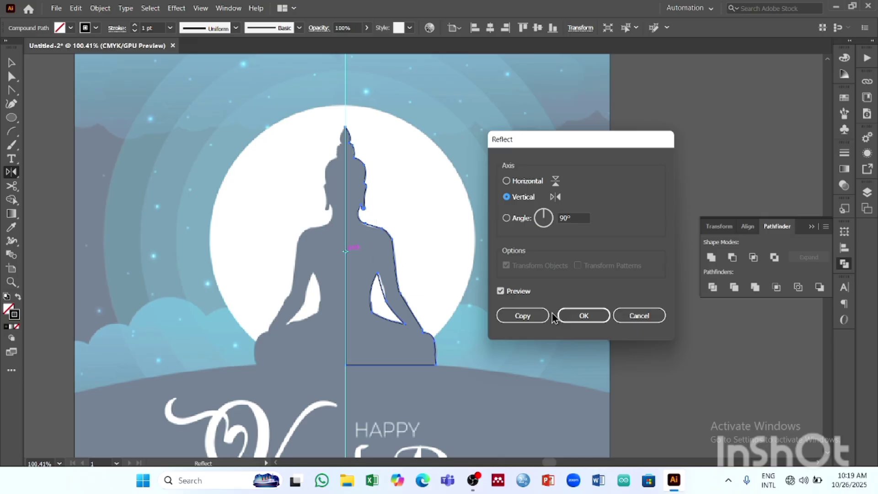
left_click(520, 317)
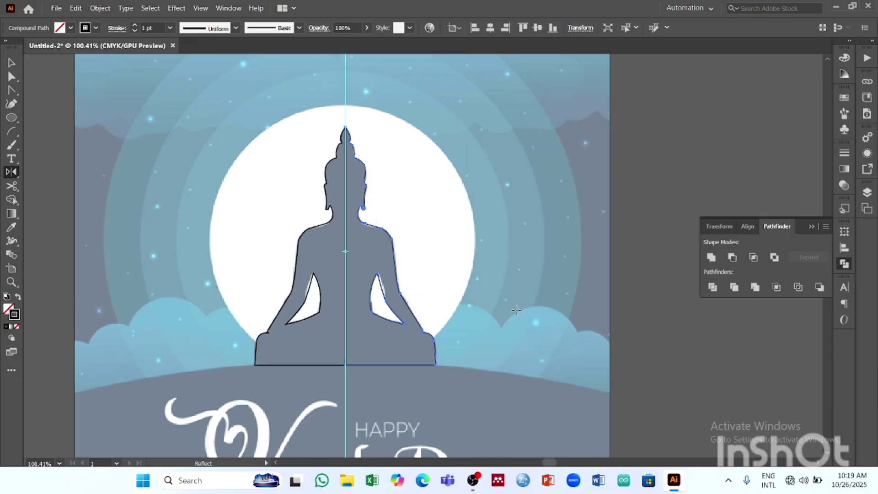
left_click(12, 63)
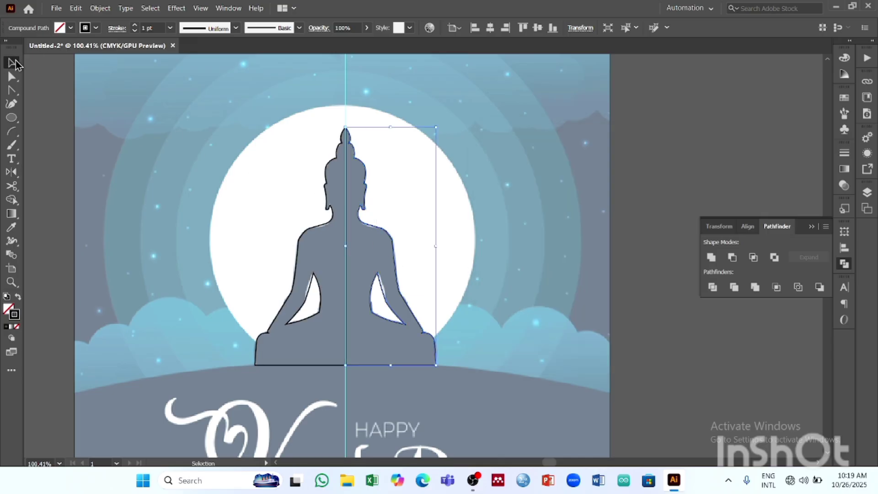
left_click(472, 156)
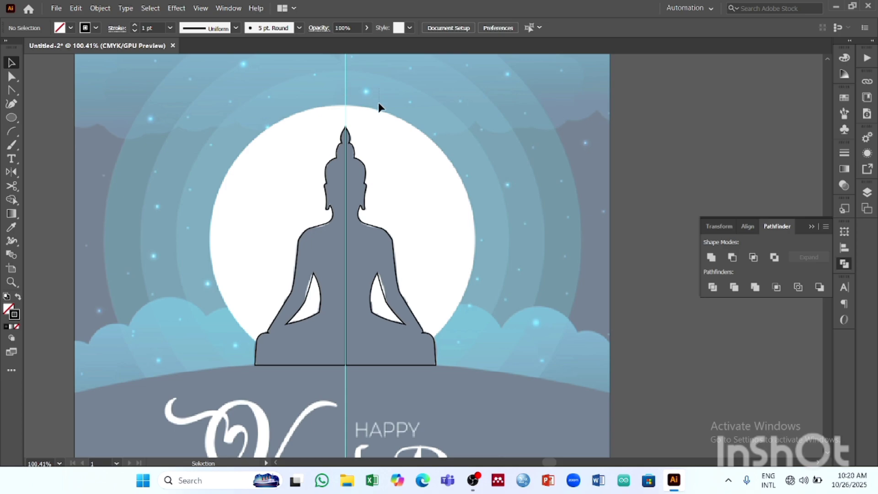
- Hide the vertical centre guide
left_click(201, 9)
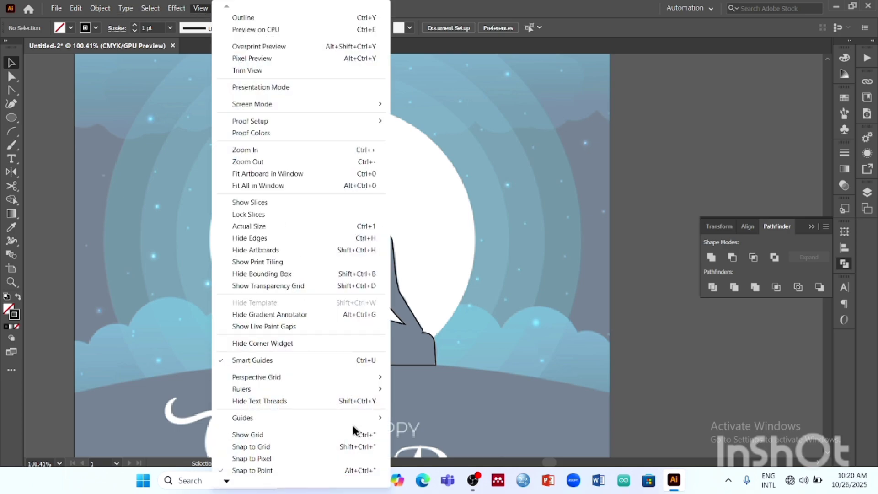
mouse_move(356, 421)
left_click(429, 418)
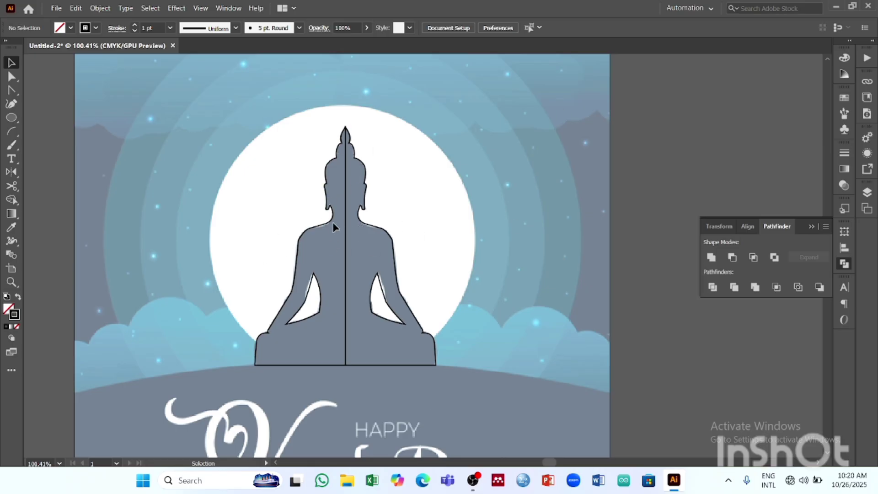
- Merge both Buddha halves into a single silhouette with Pathfinder Unite, and deselect it
left_click_drag(362, 195, 461, 276)
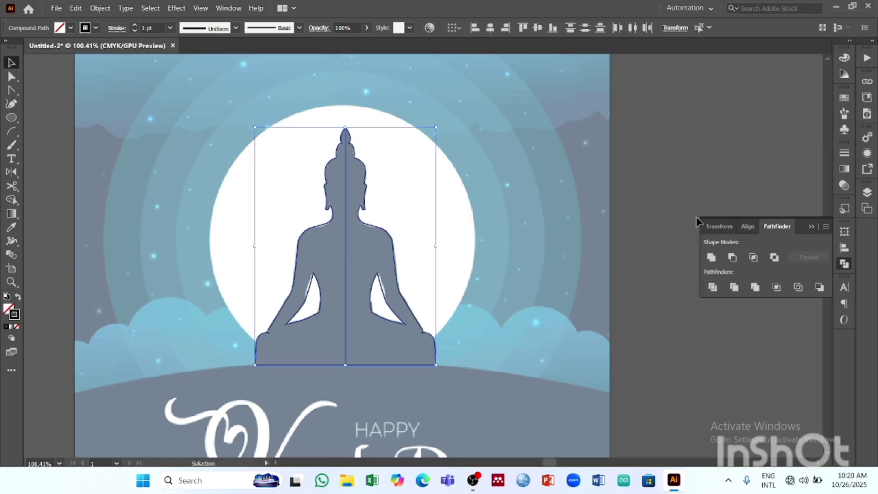
left_click(711, 259)
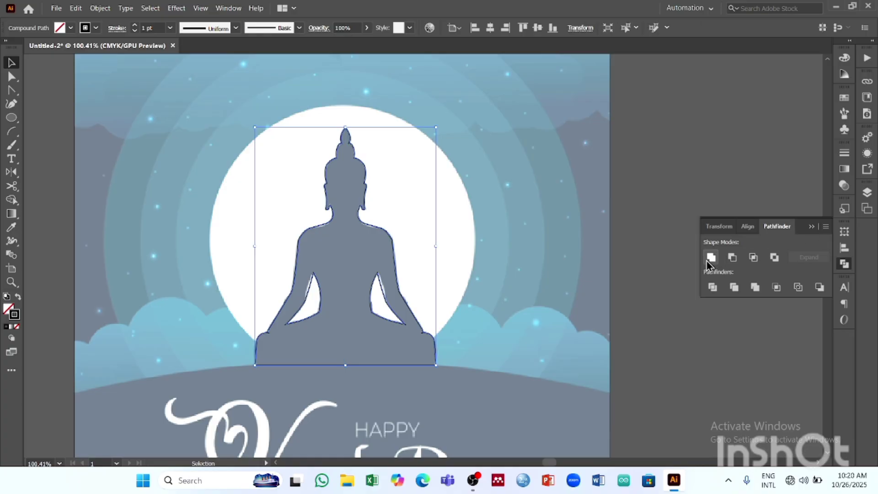
left_click(809, 228)
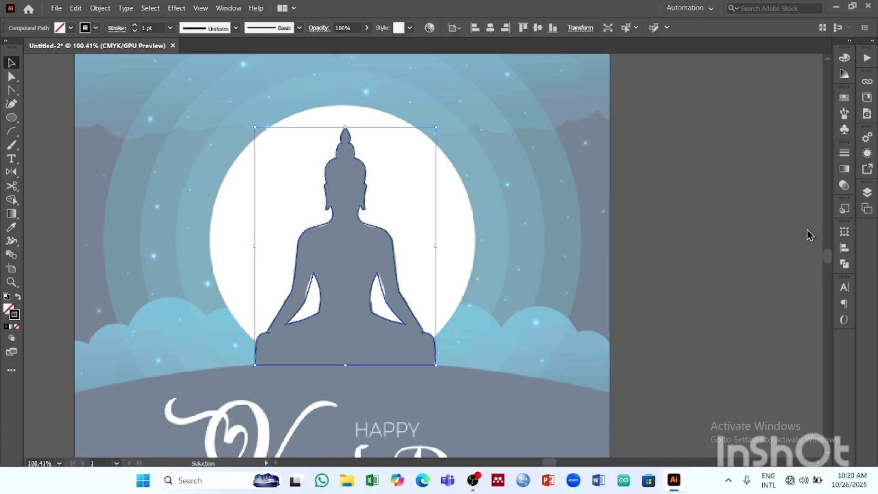
left_click(591, 197)
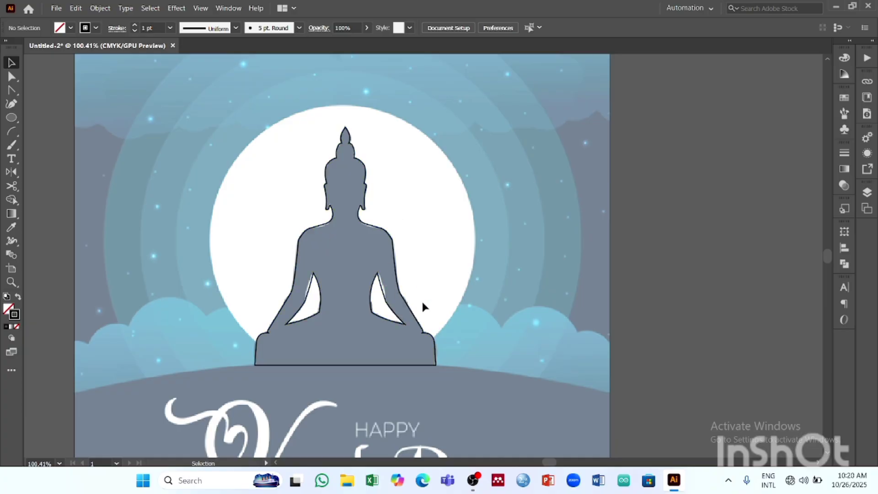
- Draw a circle from the middle of the Buddha's chest over the moon, nudge it upward, and deselect it
scroll(457, 290, "up", 2)
scroll(457, 290, "down", 3)
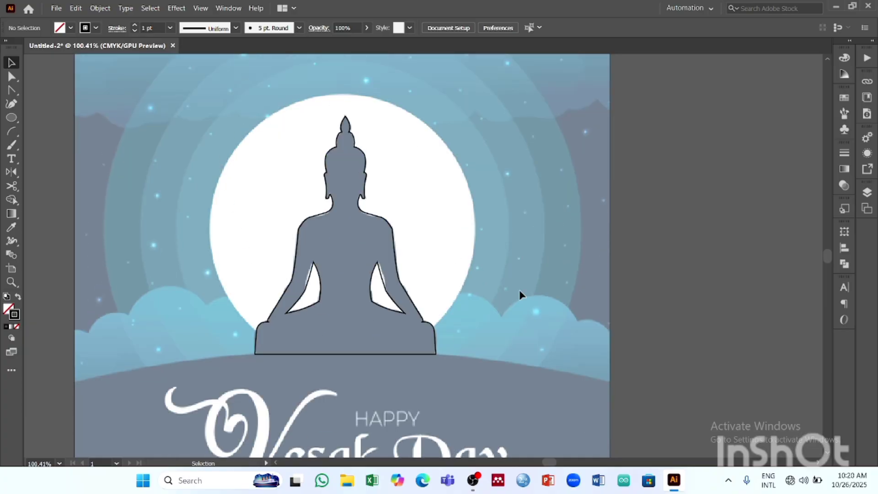
left_click(12, 118)
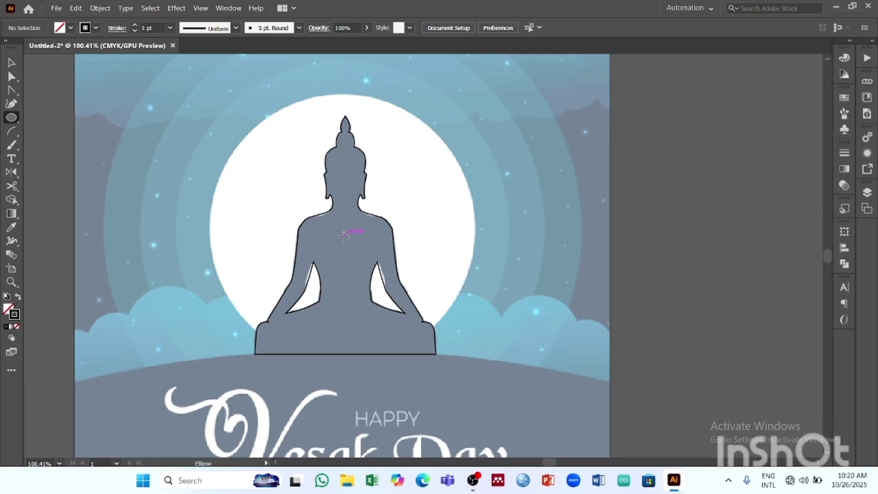
left_click_drag(345, 235, 473, 343)
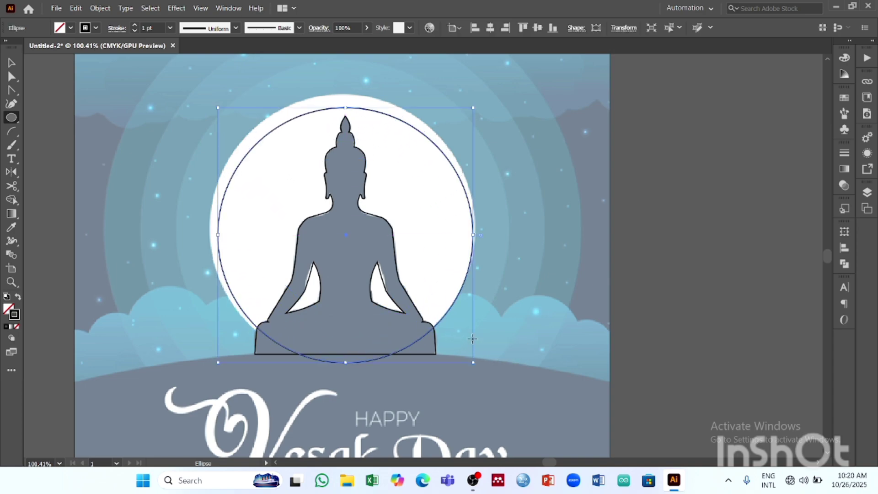
key("Up")
key("Up")
key("Up")
key("Up")
key("Up")
key("Up")
key("Up")
key("Up")
key("Up")
key("Up")
key("Up")
key("Up")
key("Up")
key("Up")
key("Up")
key("Up")
key("Up")
key("Up")
key("Up")
key("Up")
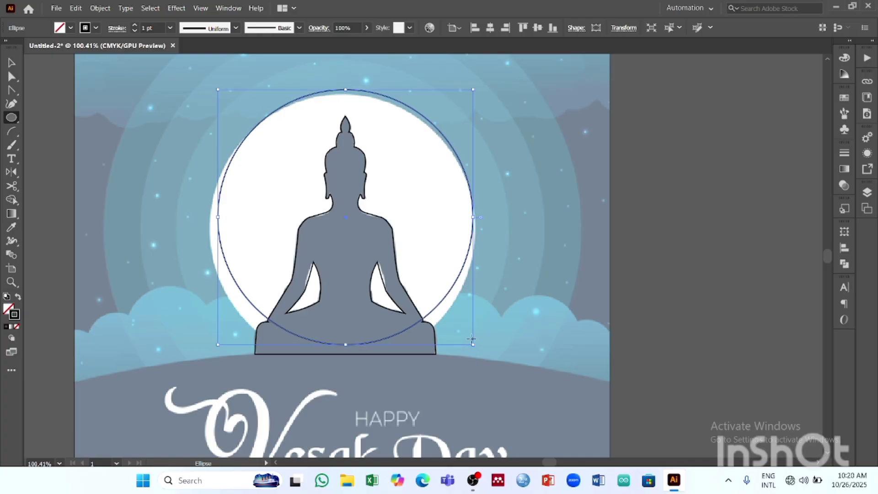
key("Up")
key("Up")
key("Up")
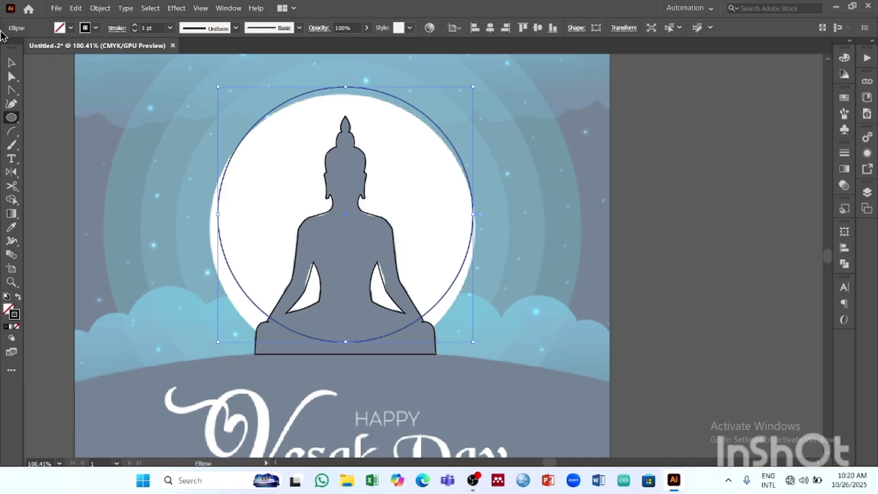
left_click(11, 62)
left_click(582, 181)
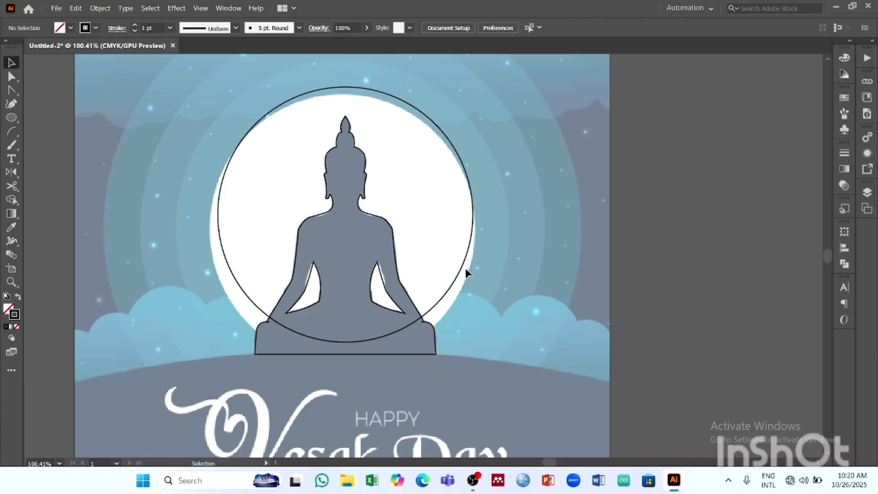
- Fill the Buddha silhouette with black and remove its stroke
scroll(545, 279, "down", 3)
scroll(520, 254, "up", 3)
left_click(359, 181)
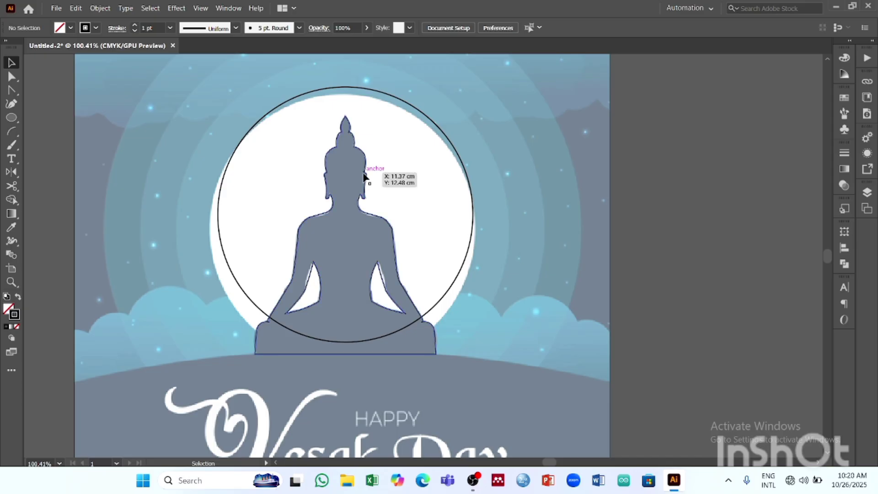
left_click(70, 28)
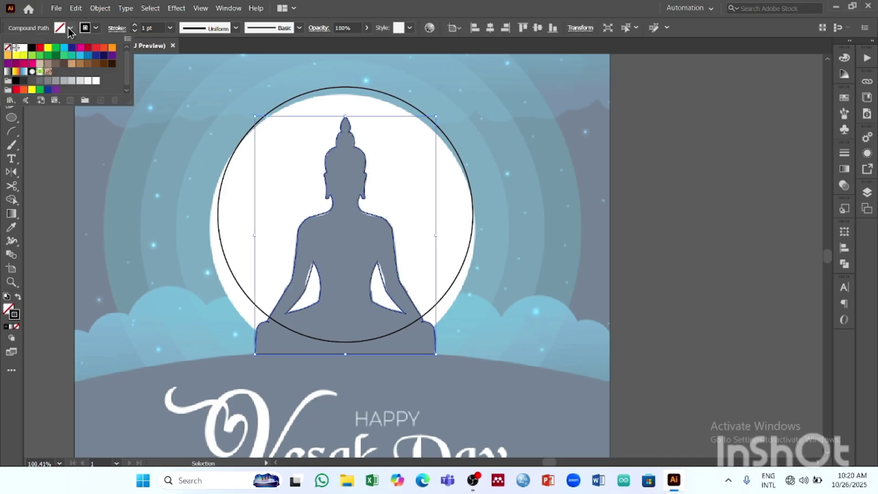
left_click(32, 48)
left_click(96, 27)
left_click(96, 27)
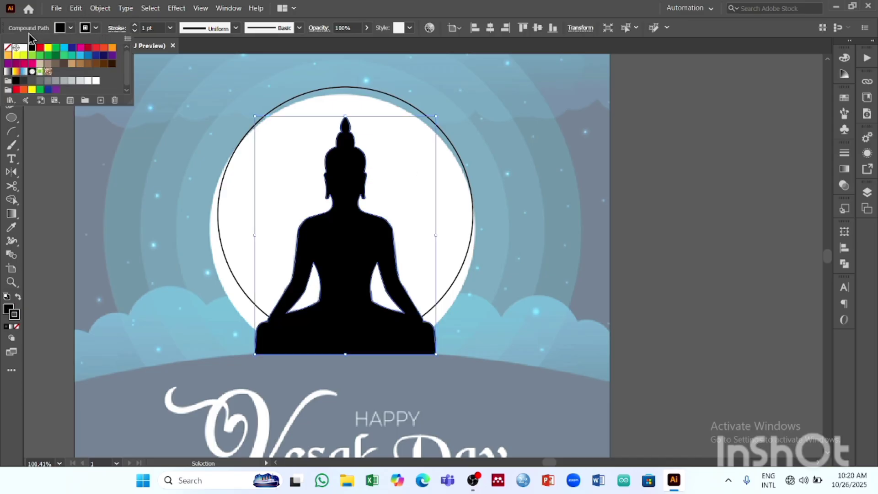
left_click(7, 48)
- Send the moon circle to the back of the stacking order
left_click(408, 101)
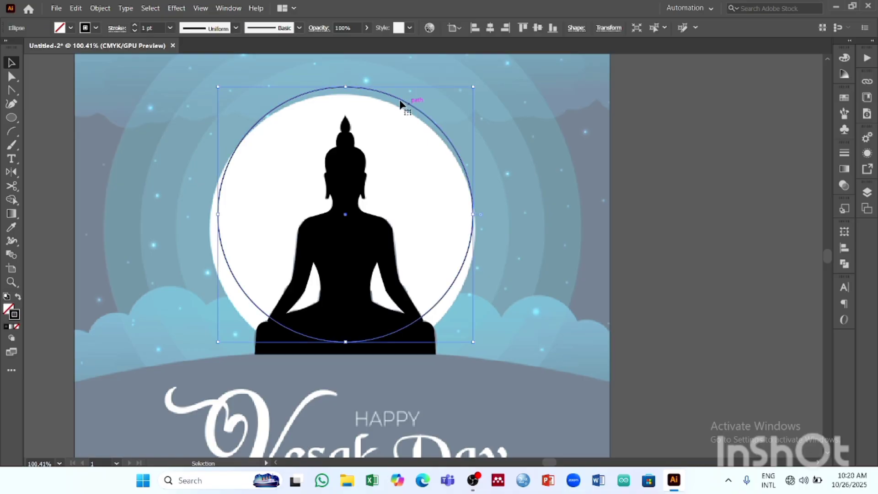
left_click(99, 13)
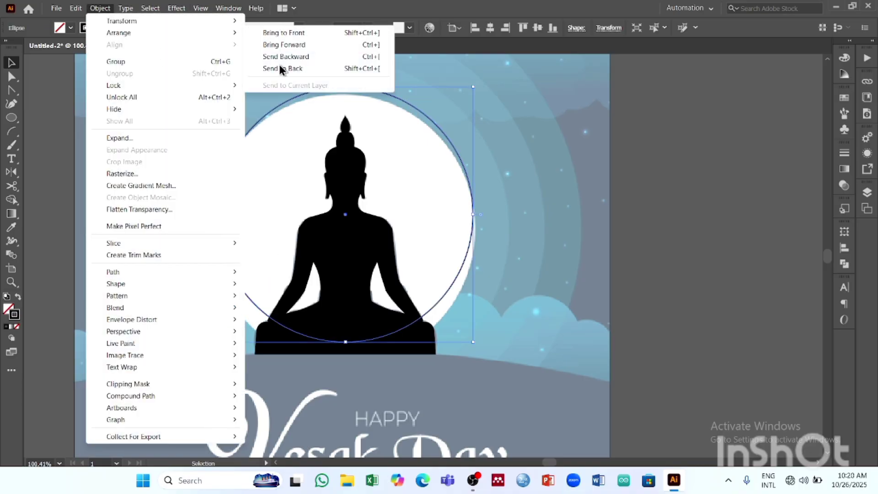
left_click(293, 68)
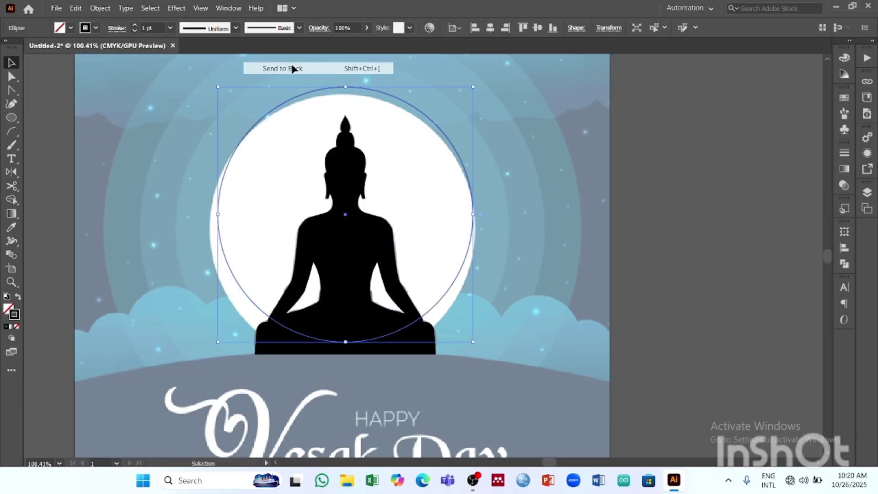
- Fill the moon circle with white
left_click(294, 98)
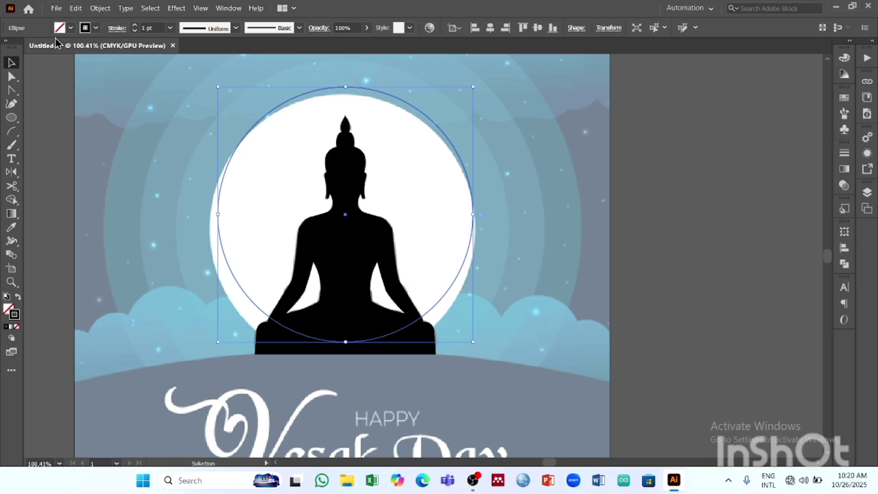
left_click(70, 27)
left_click(24, 47)
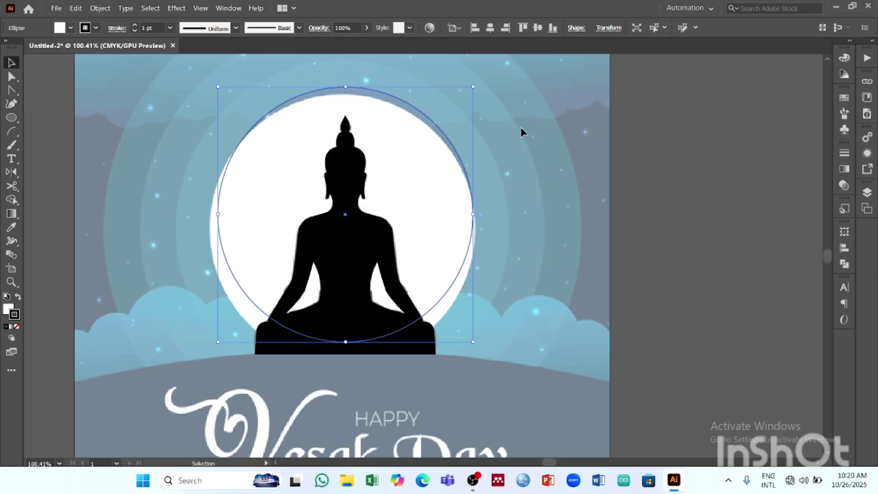
- Try sending the white-filled moon circle to the back again
left_click(100, 9)
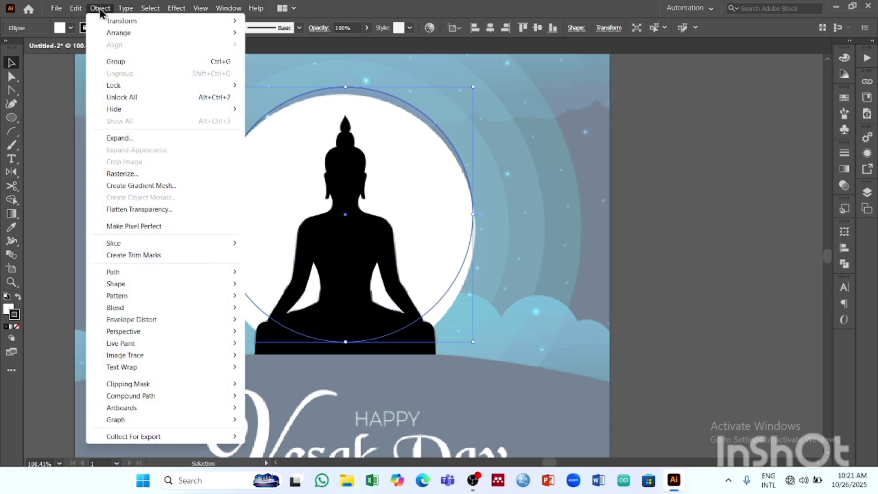
mouse_move(119, 32)
left_click(352, 70)
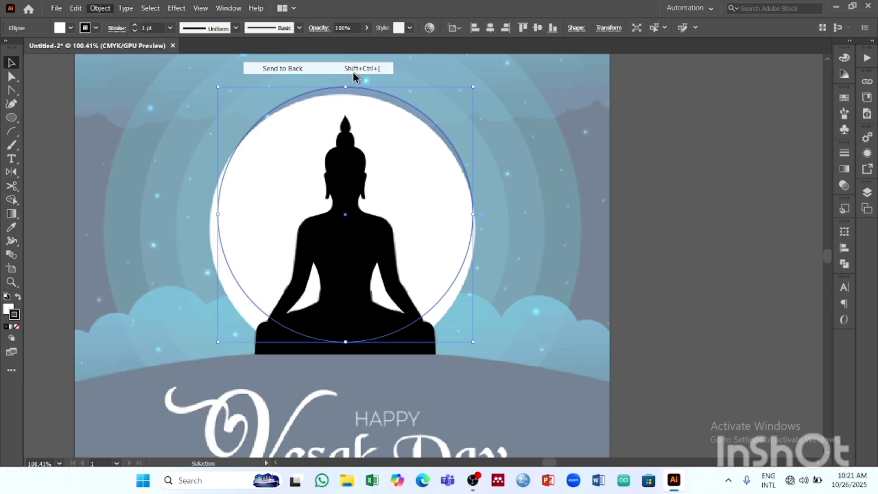
- Bring the white moon circle to the front of the stacking order
left_click(125, 8)
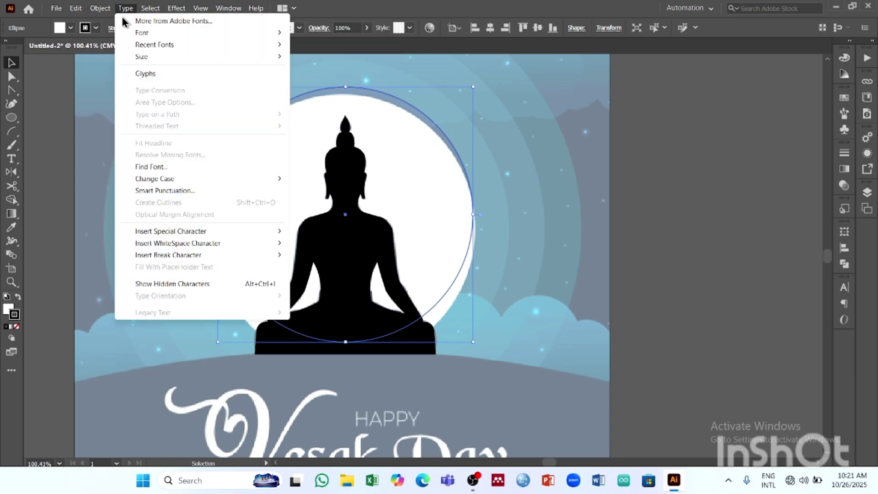
mouse_move(102, 9)
mouse_move(114, 32)
left_click(336, 33)
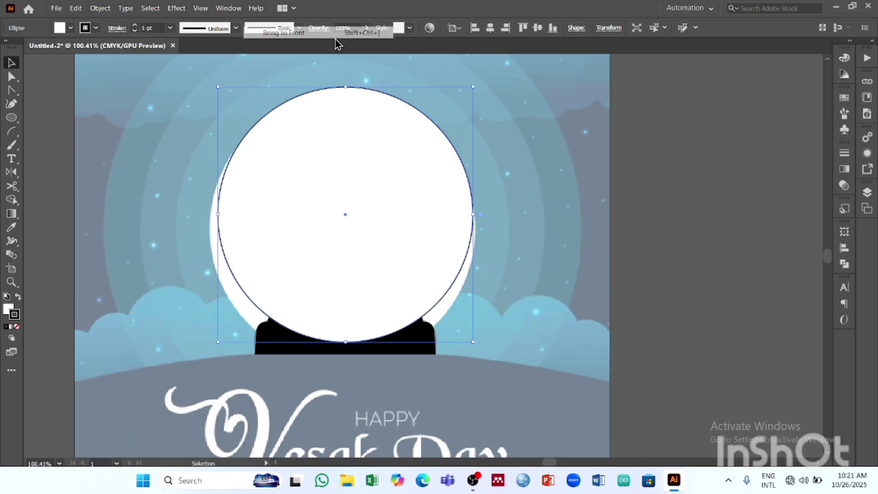
- Bring the Buddha silhouette forward so it sits in front of the white moon circle, and deselect it
left_click(459, 329)
left_click(425, 349)
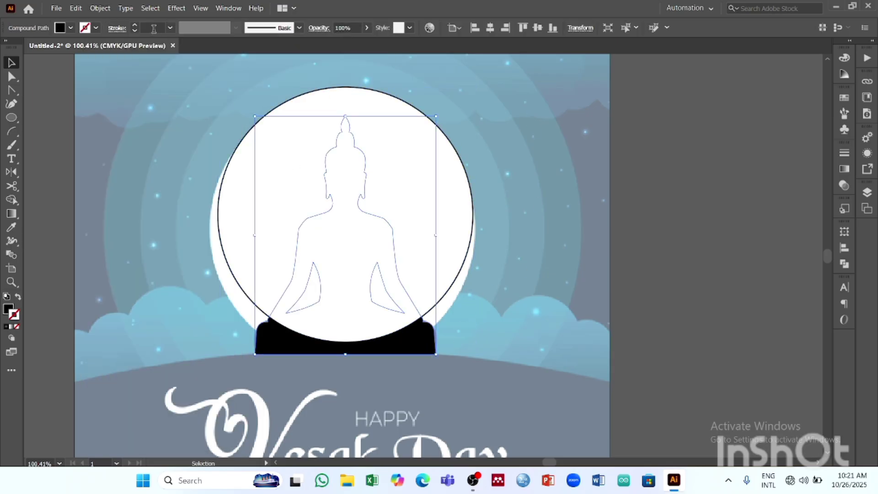
left_click(99, 9)
mouse_move(158, 33)
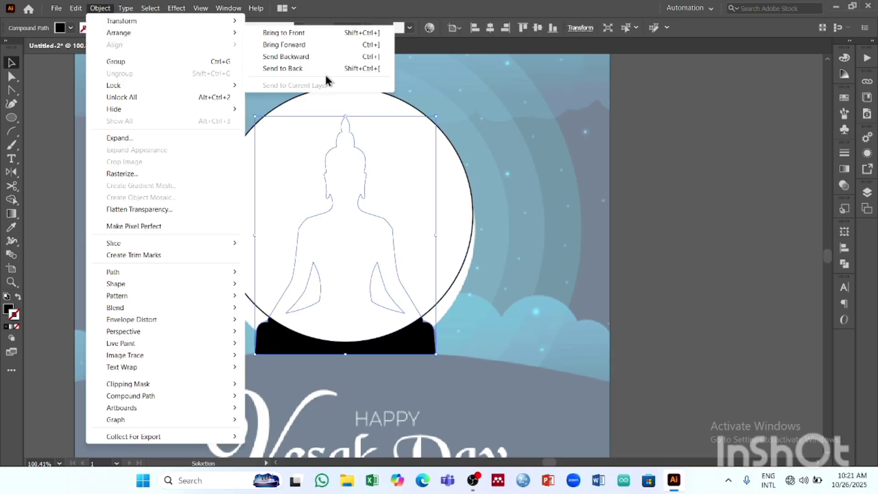
left_click(331, 44)
left_click(489, 112)
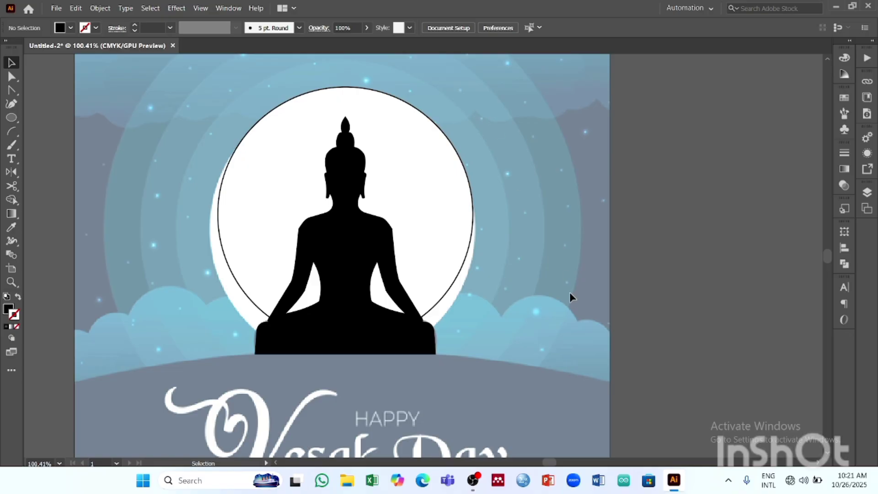
- Create a larger circle around the moon with Offset Path, using a 1 cm offset and miter joins
scroll(488, 162, "up", 5)
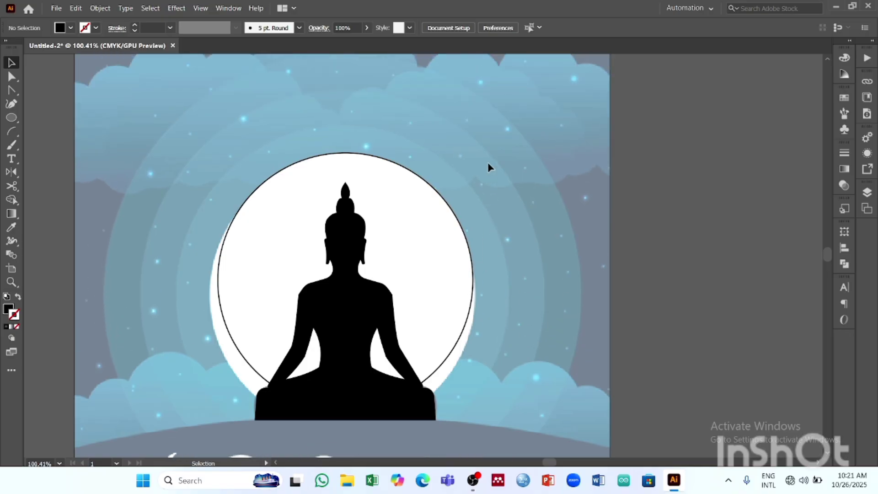
scroll(487, 162, "down", 1)
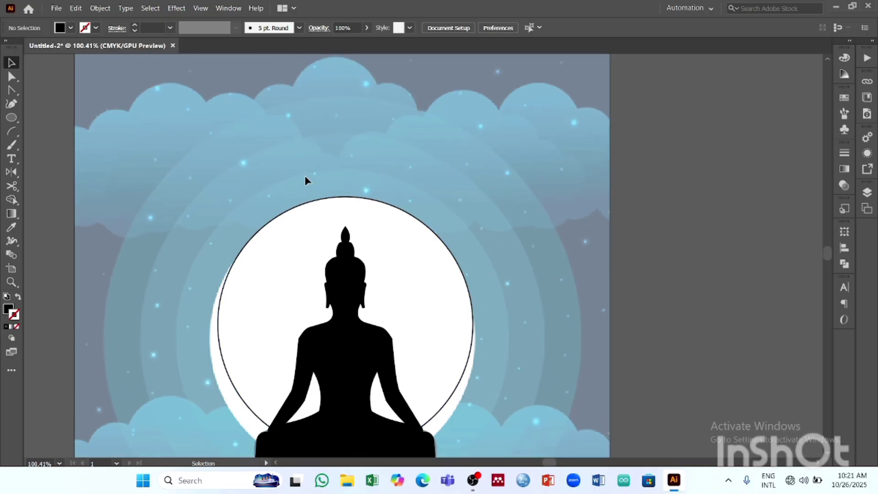
scroll(660, 224, "down", 3)
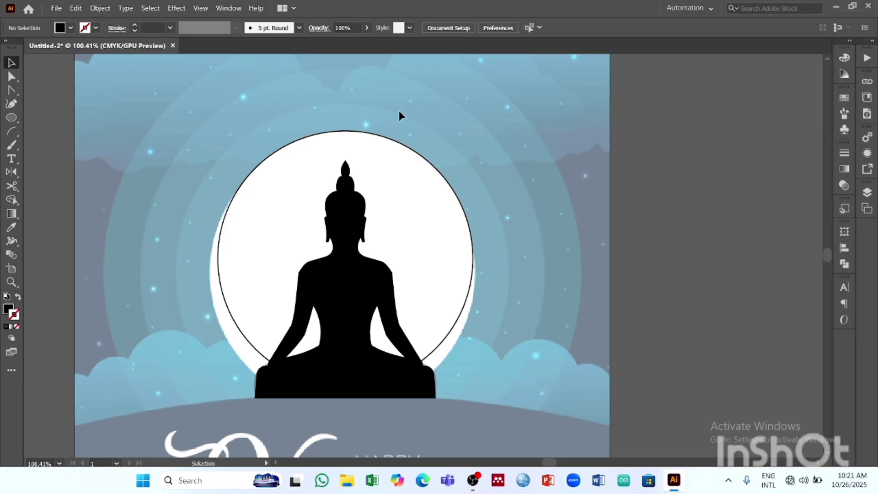
left_click(399, 144)
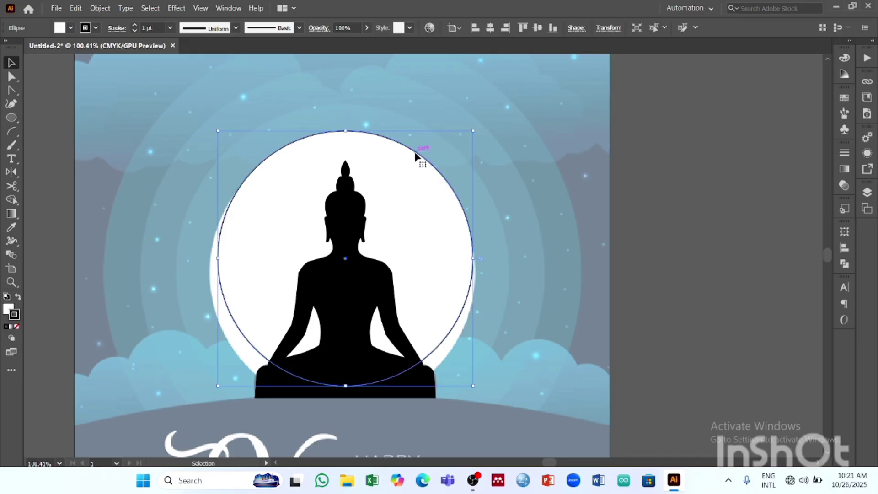
left_click(105, 9)
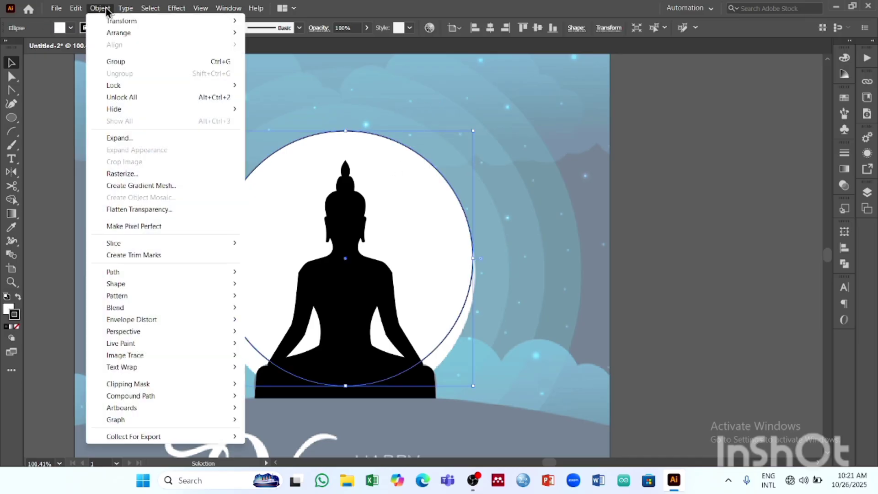
mouse_move(173, 268)
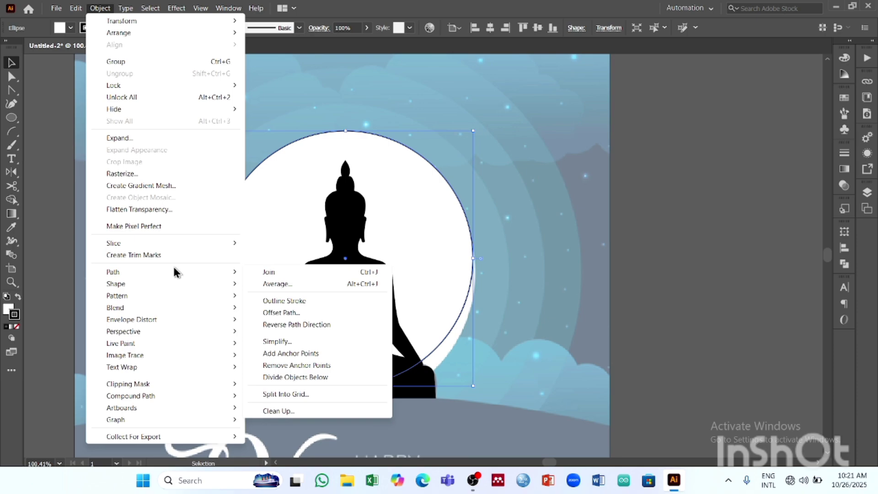
left_click(330, 316)
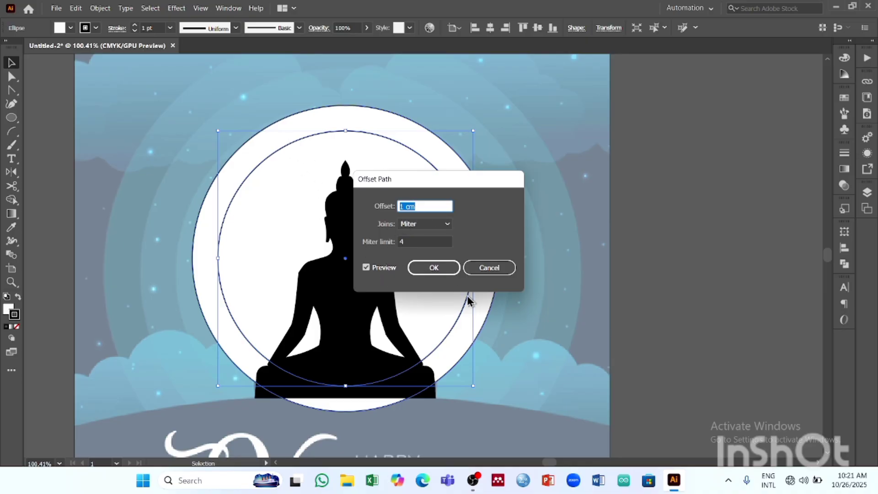
left_click(436, 270)
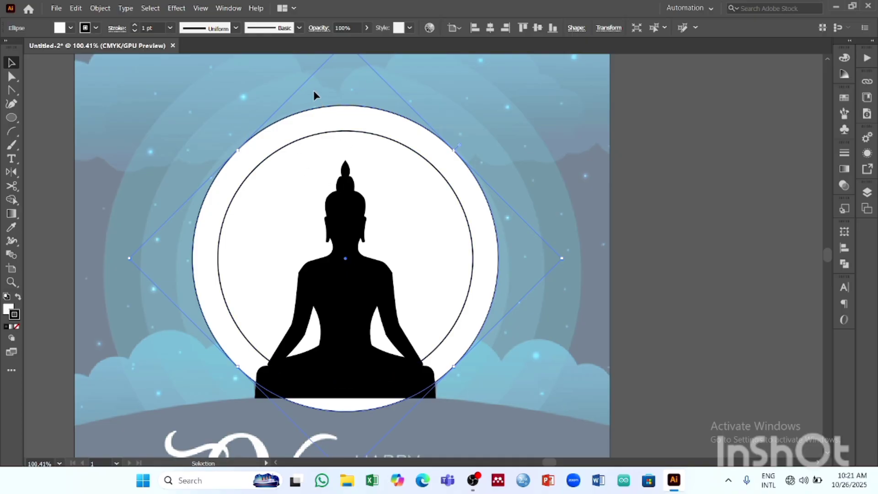
- Offset the first halo circle outward by 1 cm with miter joins to add a second ring
scroll(301, 147, "up", 1)
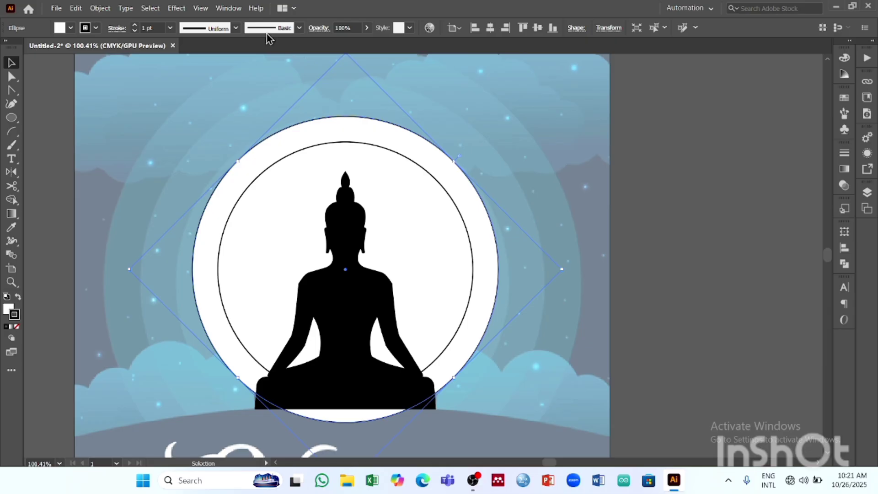
left_click(102, 8)
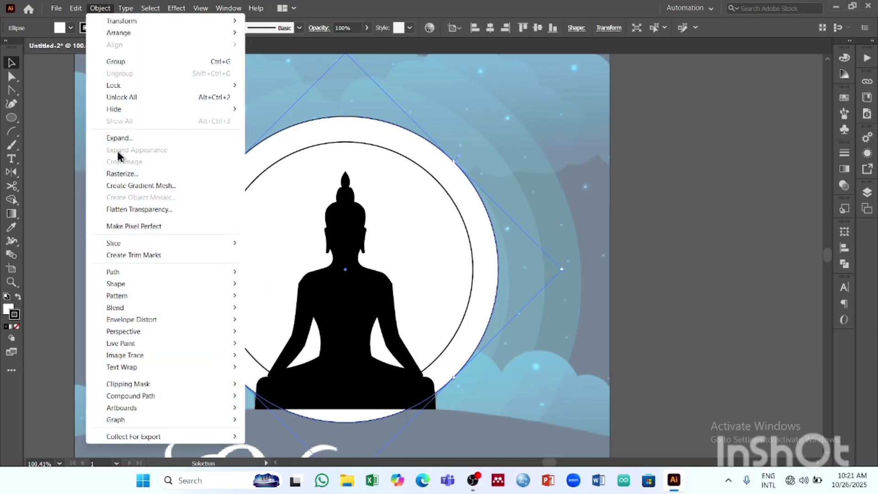
mouse_move(126, 273)
left_click(343, 316)
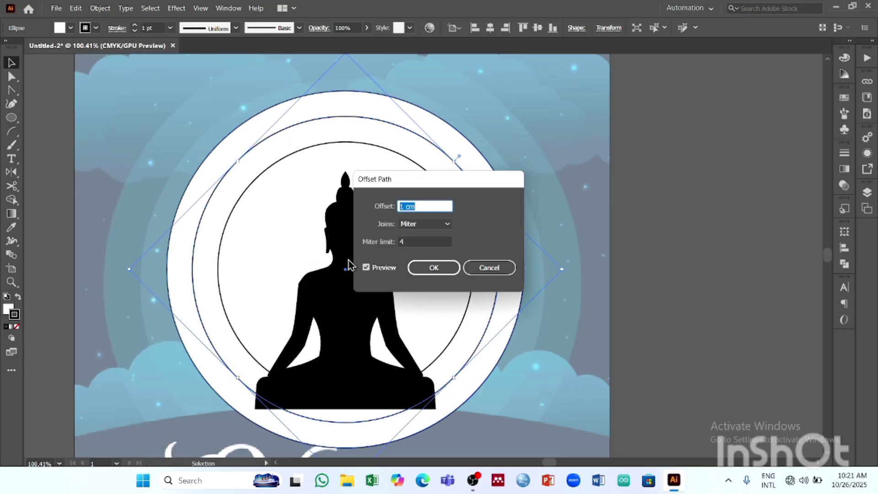
left_click(444, 270)
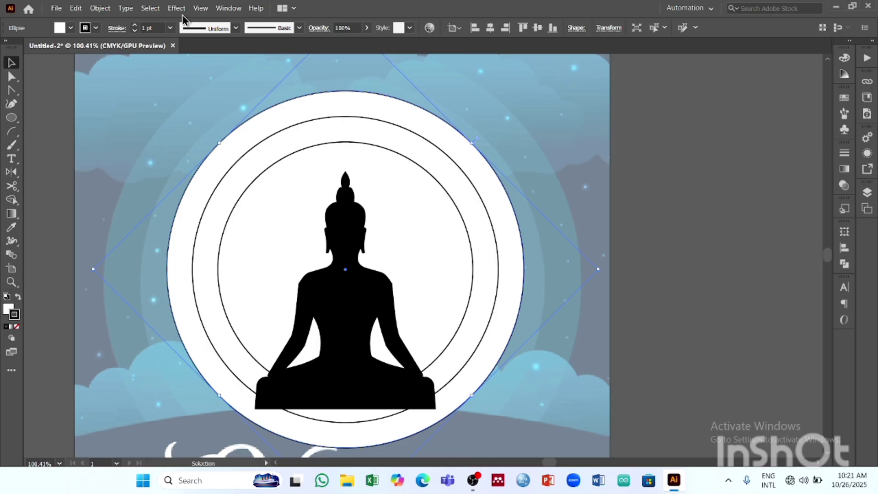
- Apply Offset Path with the same settings to the second halo circle to add a third ring
left_click(98, 9)
mouse_move(137, 273)
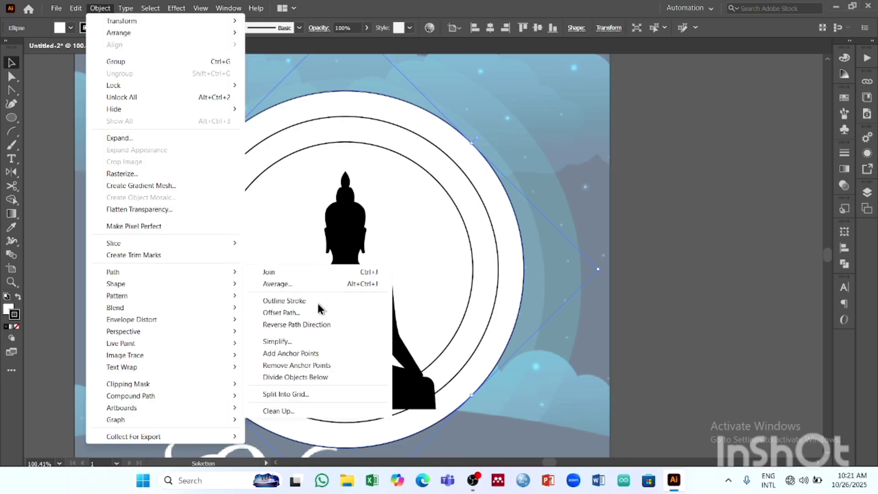
left_click(322, 314)
left_click(439, 268)
scroll(446, 274, "down", 5)
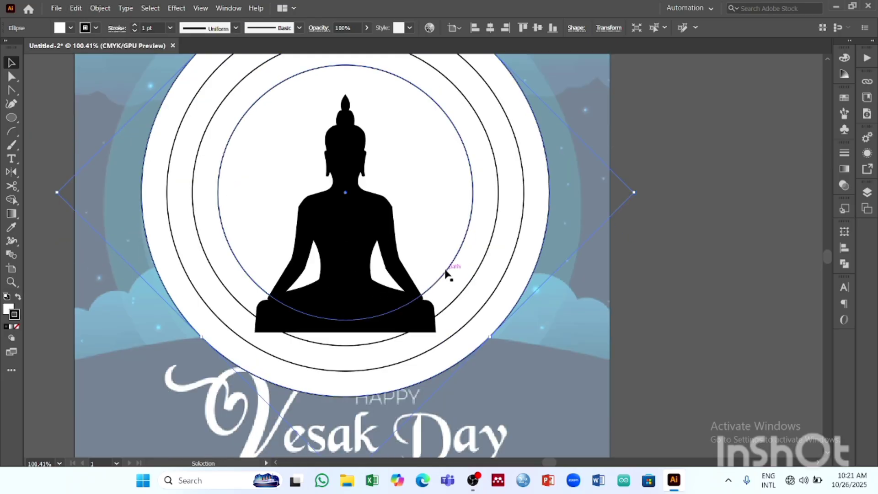
- Draw a closed four-sided shape with the Pen tool, covering the poster's lower area from just below the Buddha to past the artboard edges
key("z")
left_click_drag(597, 234, 491, 258)
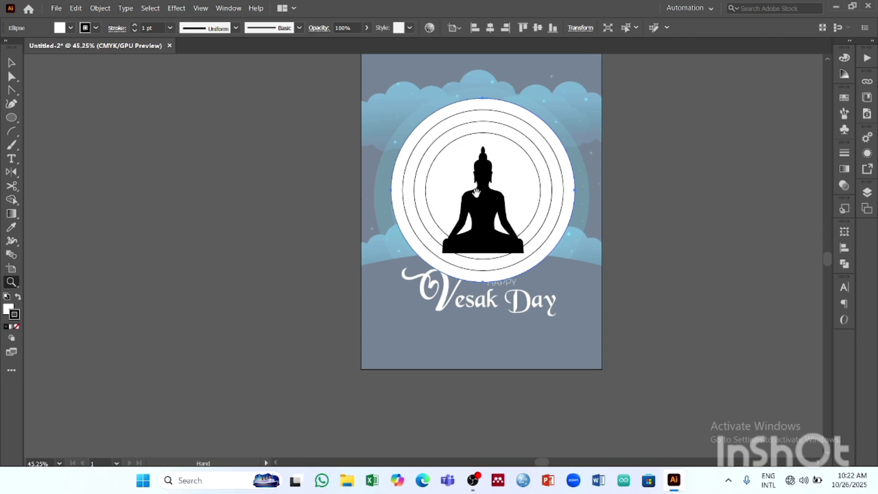
left_click_drag(477, 195, 315, 249)
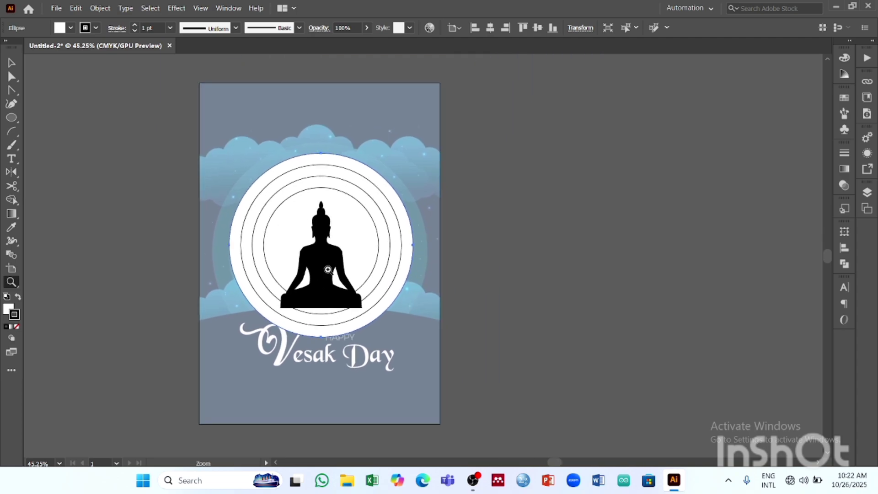
left_click(11, 63)
left_click(408, 336)
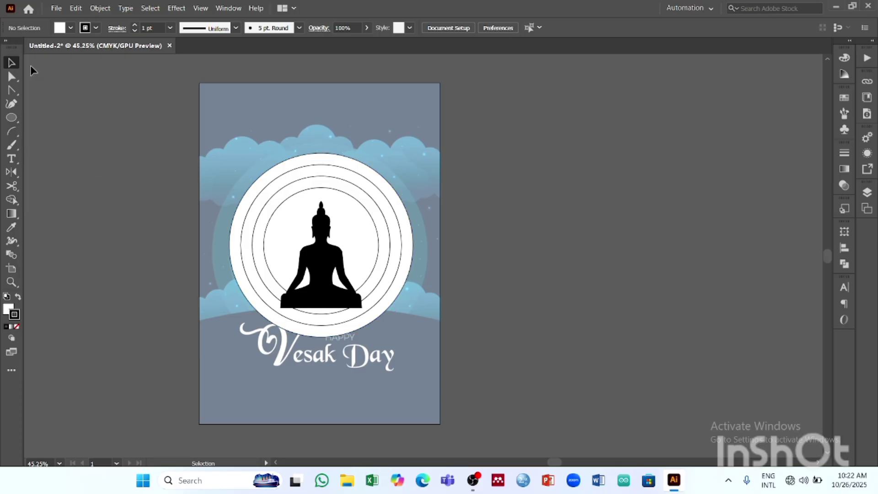
left_click(11, 103)
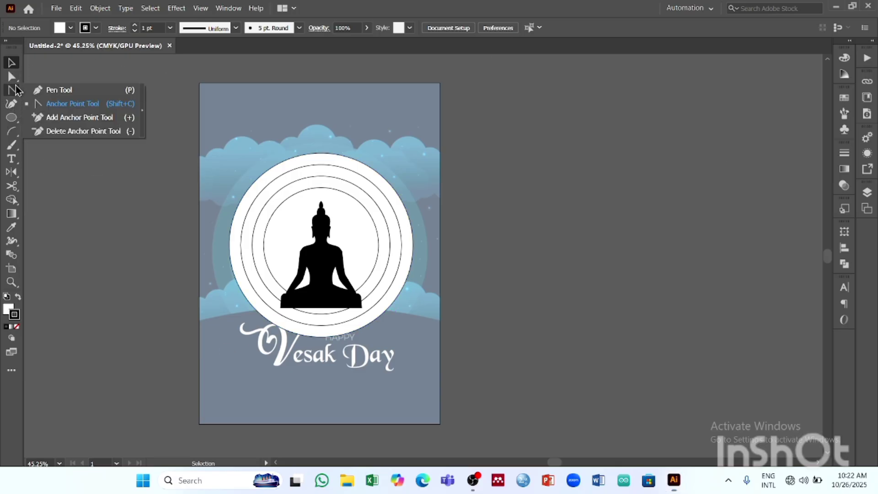
left_click(60, 90)
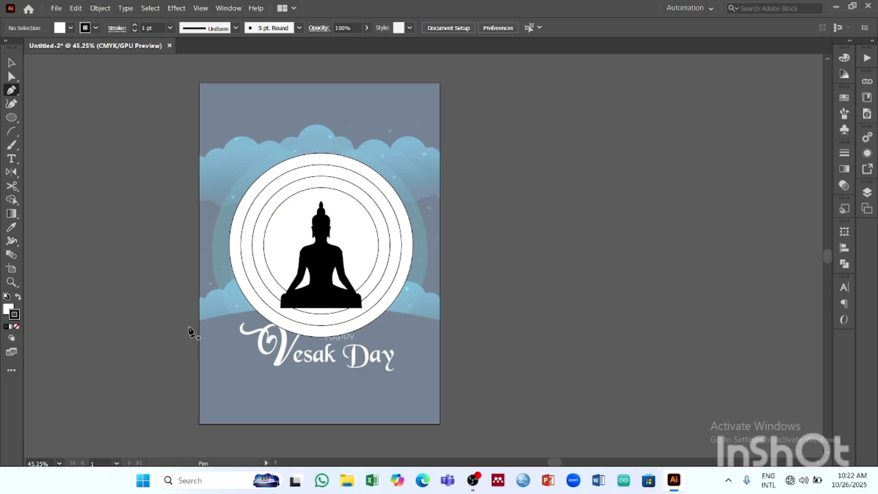
left_click_drag(184, 324, 194, 324)
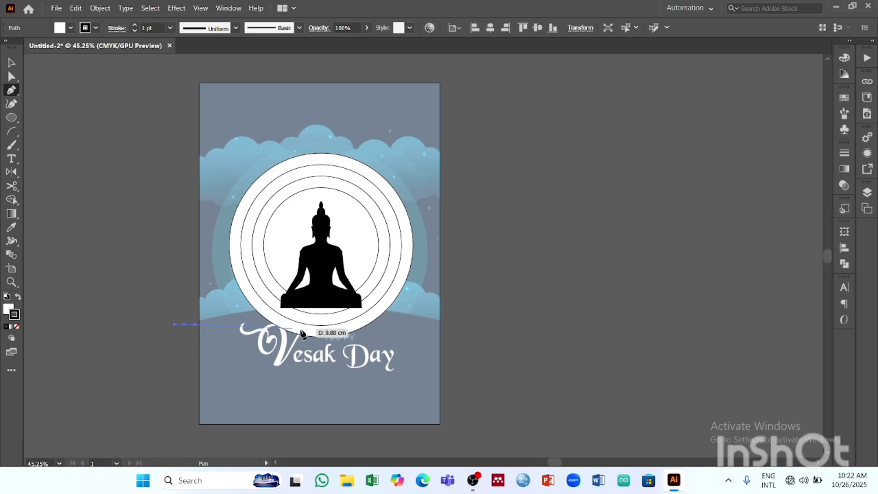
left_click(447, 325)
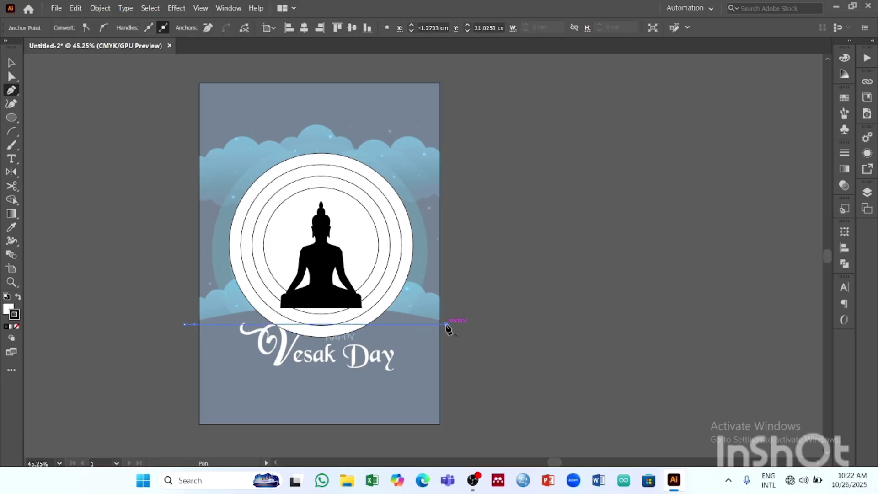
left_click(455, 440)
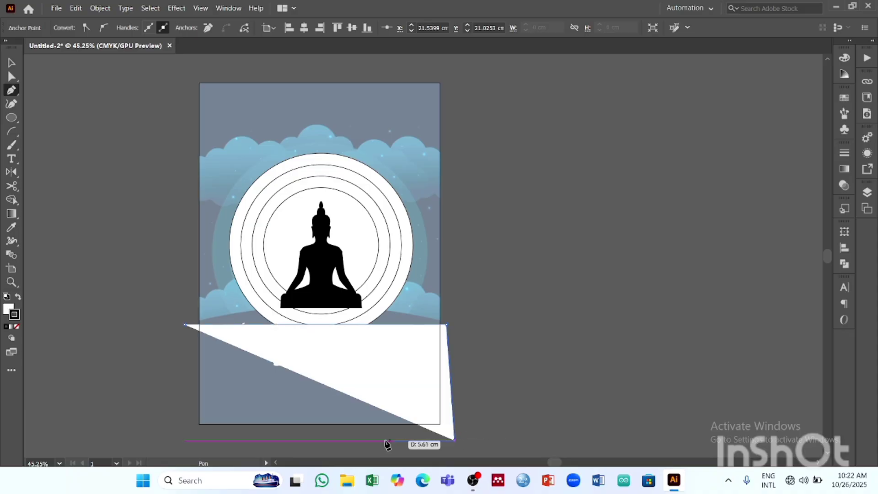
left_click(179, 436)
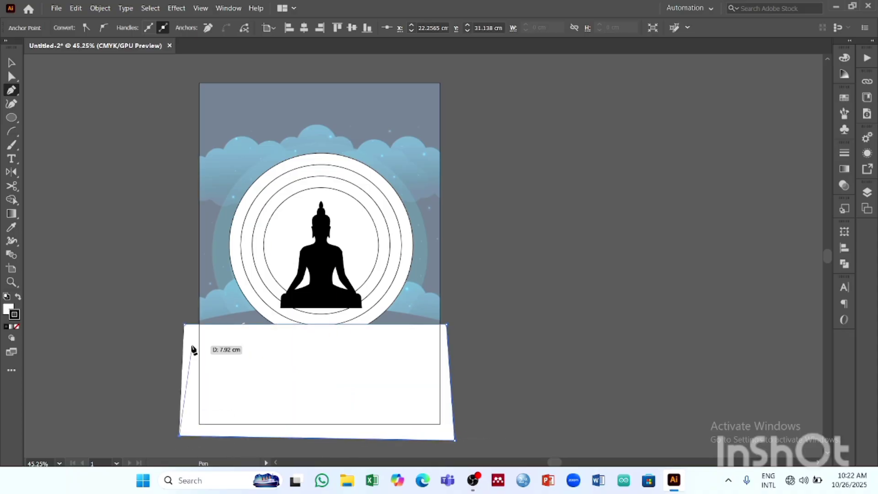
left_click(185, 324)
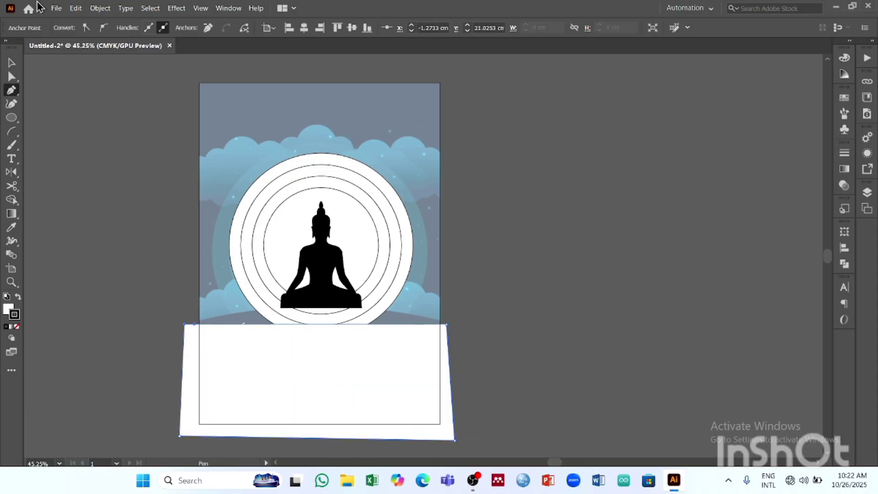
left_click(12, 62)
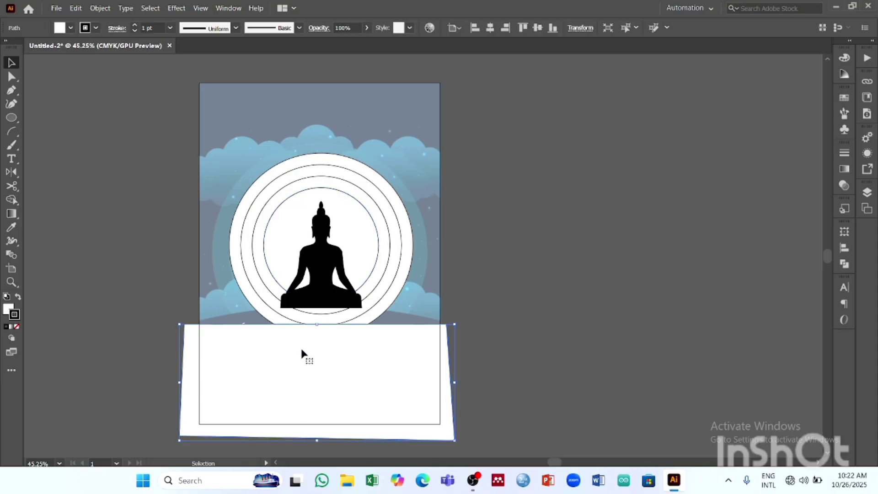
left_click(71, 27)
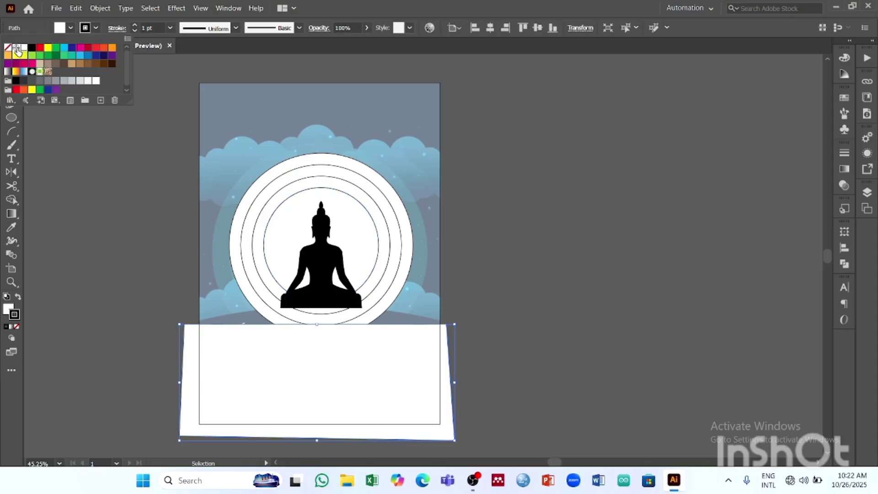
left_click(7, 47)
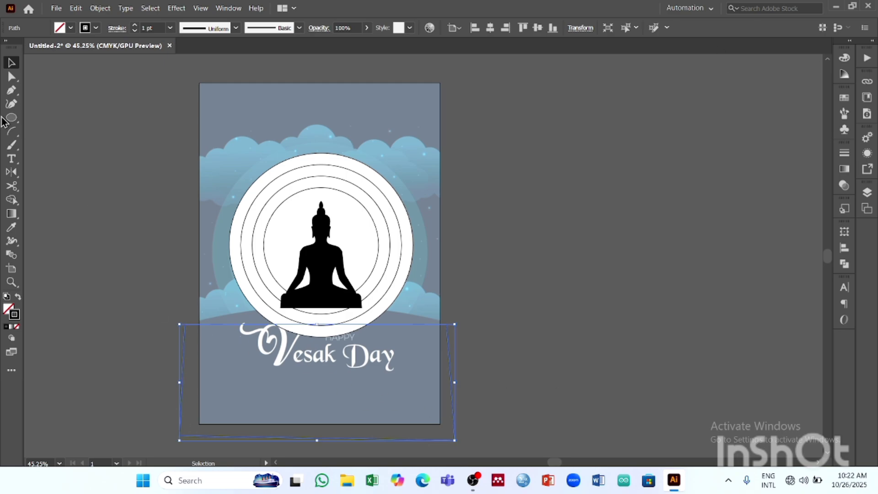
right_click(12, 90)
left_click(55, 129)
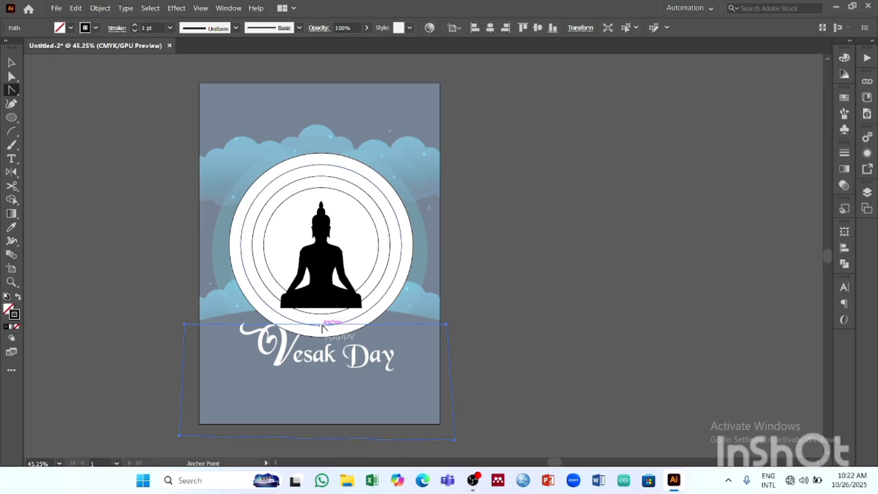
left_click_drag(321, 325, 321, 317)
key("ctrl+z")
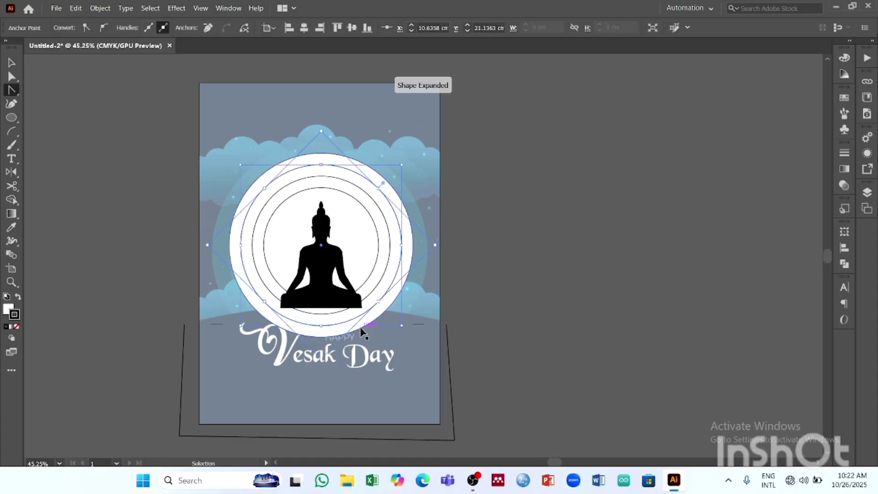
key("ctrl+z")
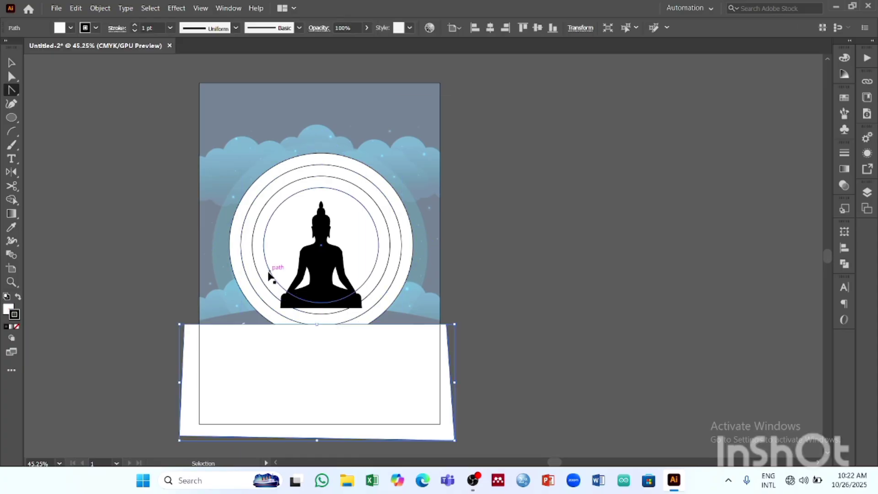
- Remove the fill of the four-sided shape and set its stroke weight to 4 pt
left_click(11, 63)
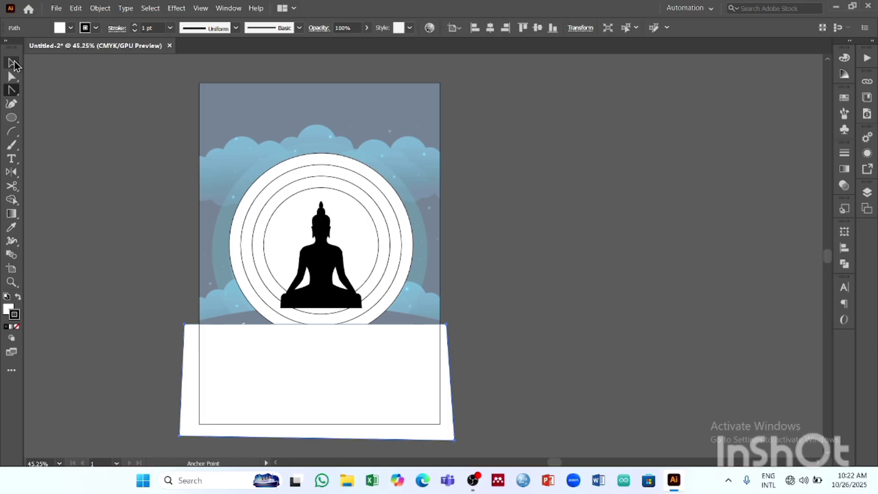
left_click(513, 293)
left_click(450, 337)
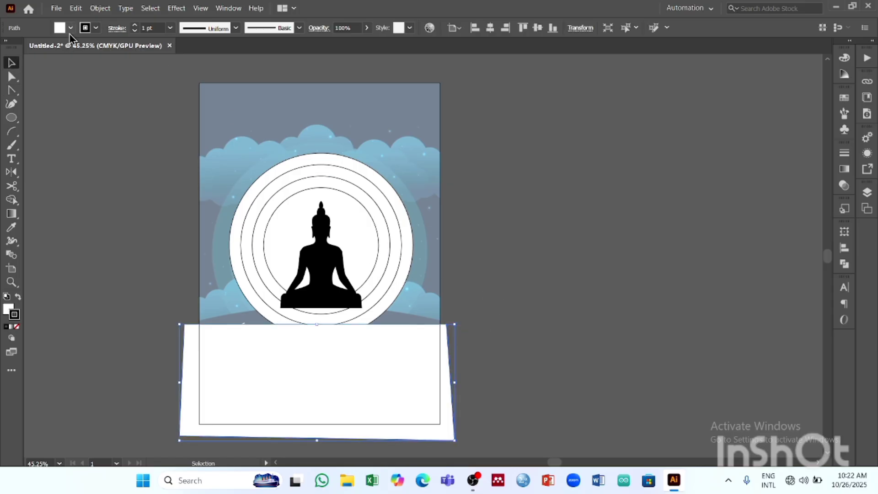
left_click(70, 28)
left_click(8, 48)
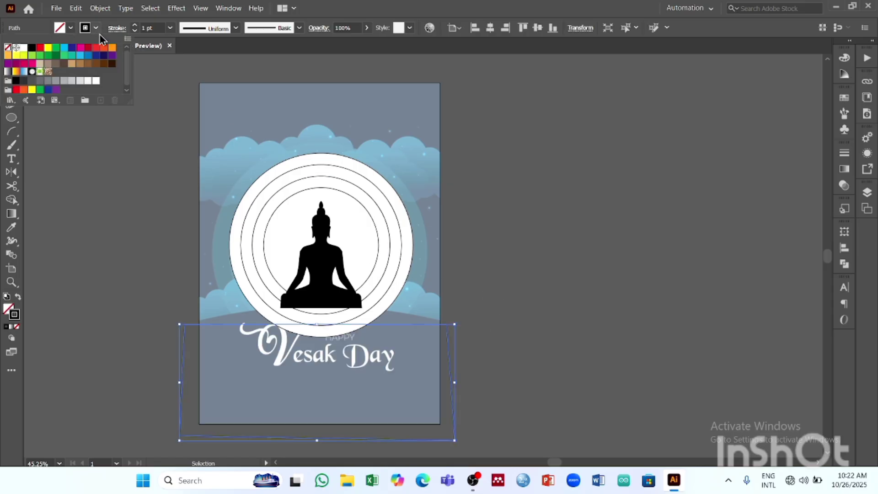
left_click(135, 27)
left_click(135, 27)
left_click(135, 27)
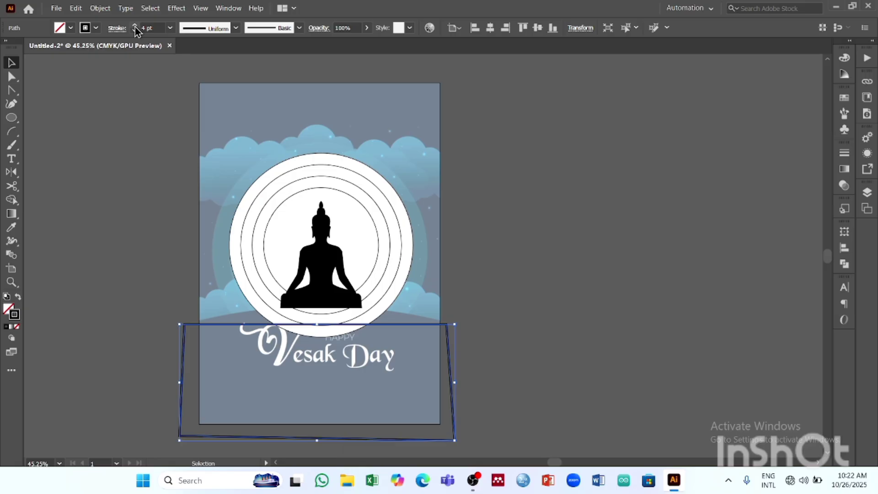
left_click(500, 257)
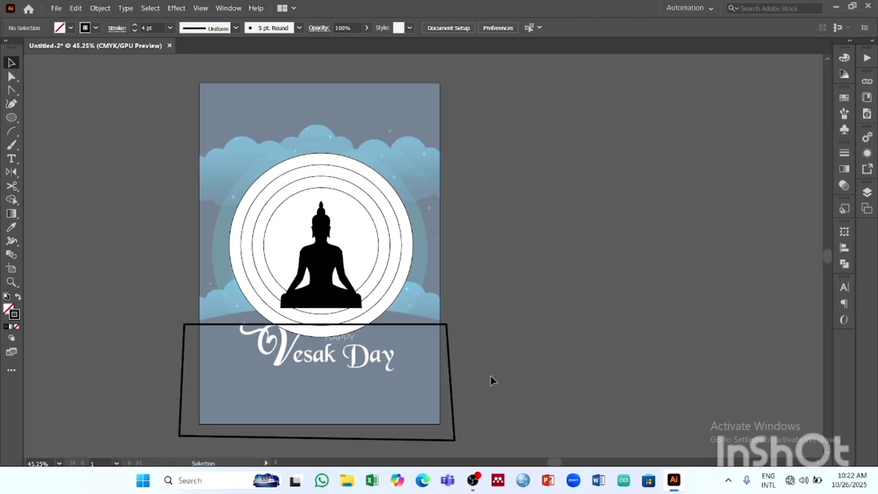
- Bend the shape's straight upper edge into a shallow arch peaking at the Buddha's base with the Anchor Point tool, and deselect it
left_click(447, 346)
key("shift+c")
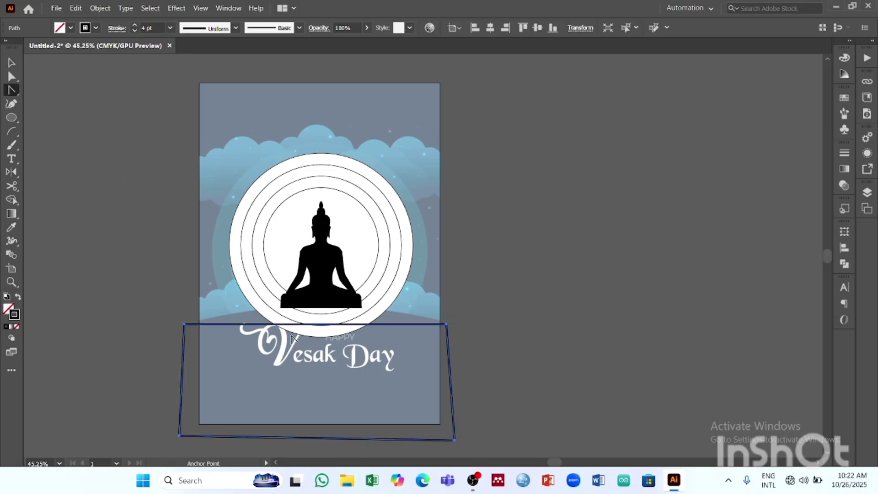
left_click_drag(311, 330, 316, 310)
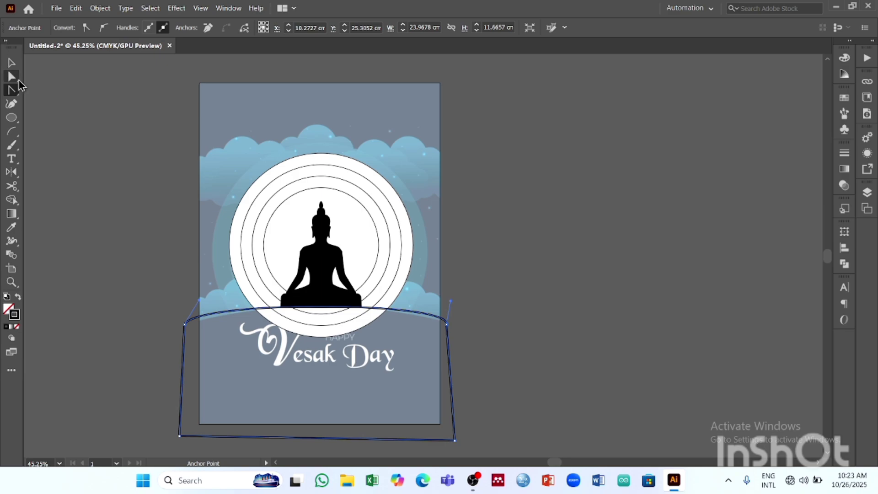
key("v")
left_click(552, 249)
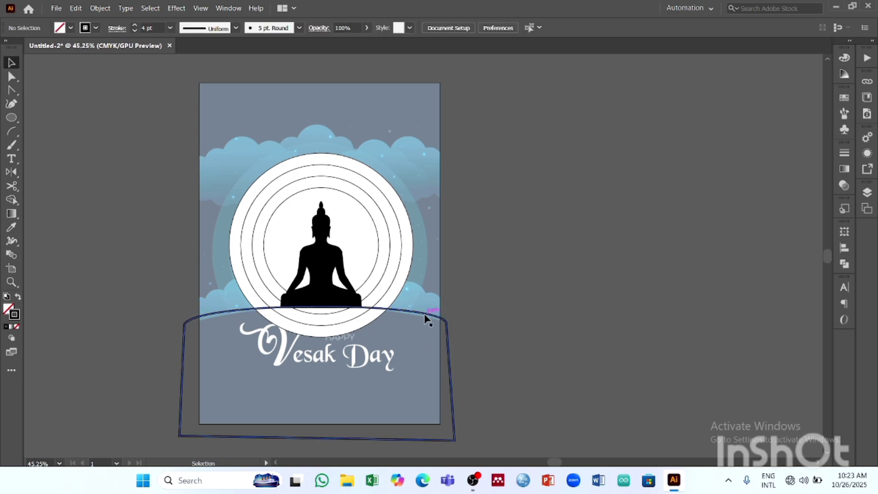
- Fill the arched ground shape with the dark blue swatch and edit that swatch to C=100 M=63 Y=5 K=0
left_click(427, 315)
left_click(71, 29)
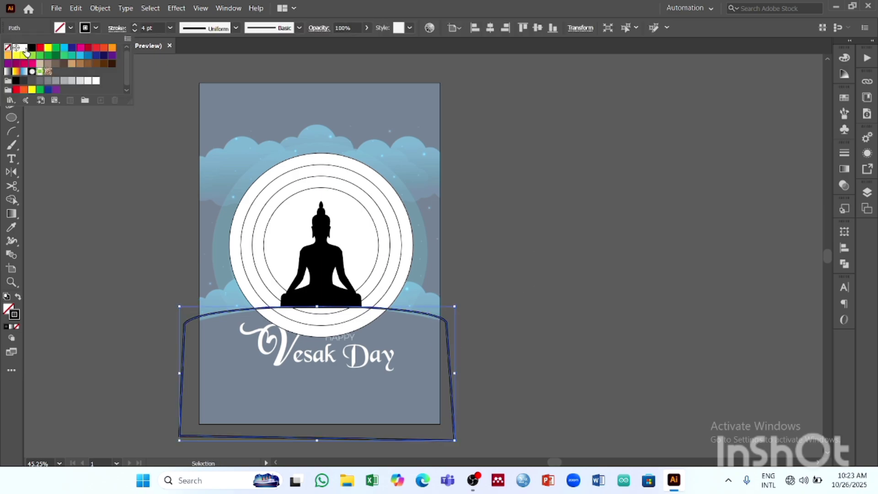
left_click(96, 56)
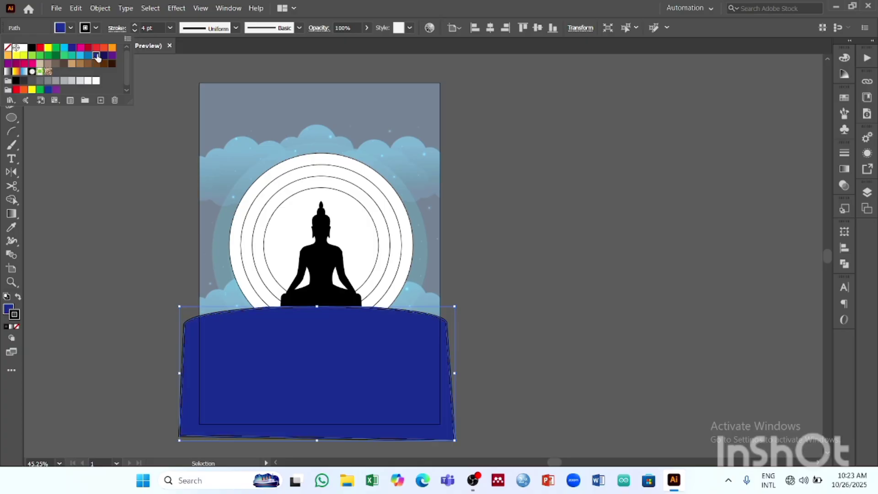
double_click(97, 56)
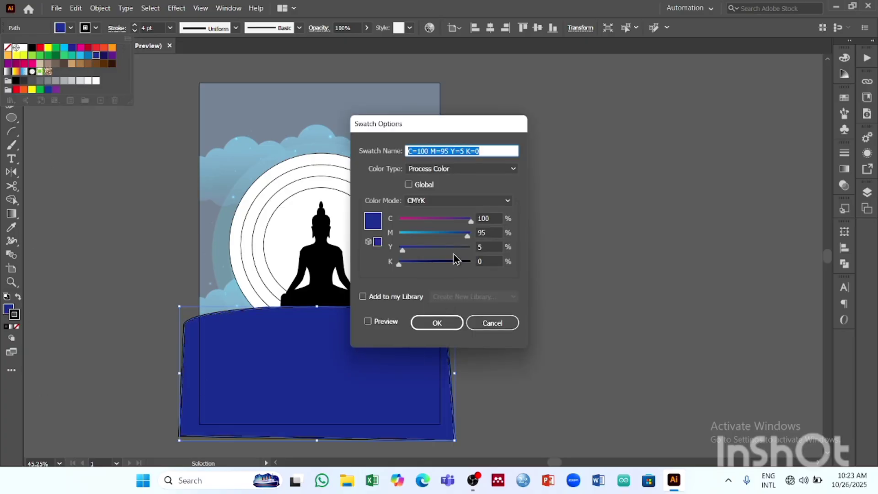
left_click_drag(467, 236, 443, 236)
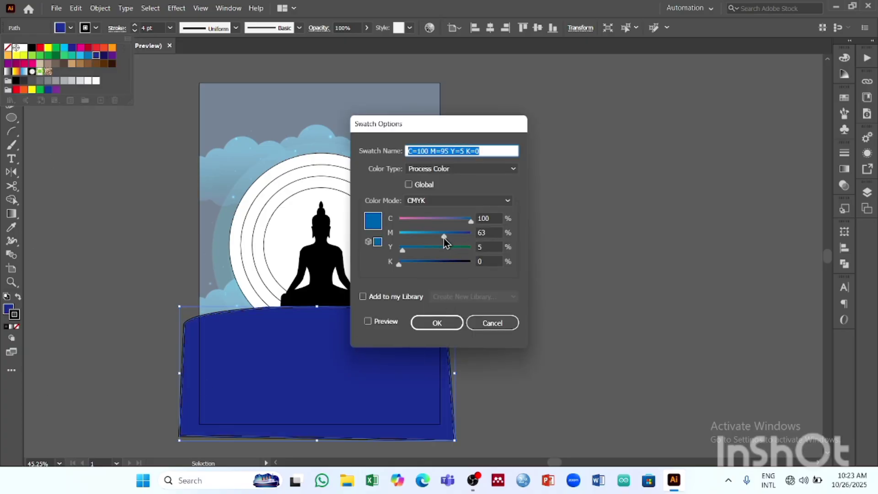
left_click(437, 323)
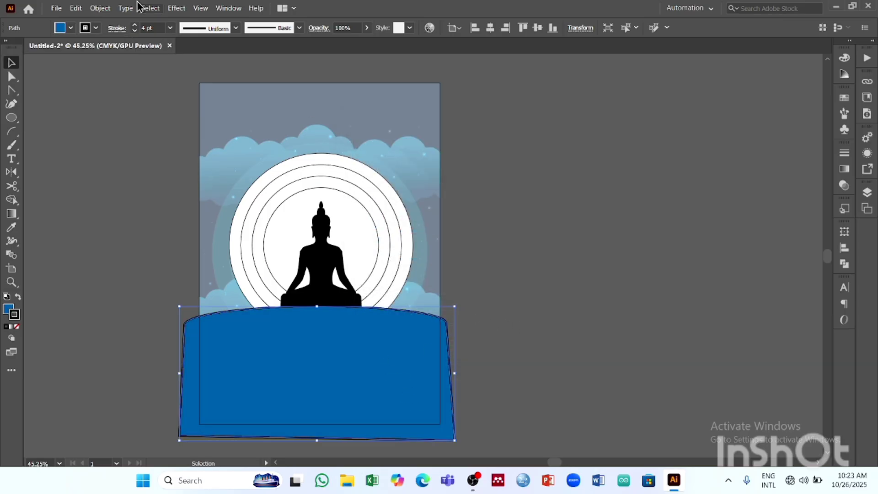
- Remove the stroke from the blue ground shape and deselect it
left_click(95, 28)
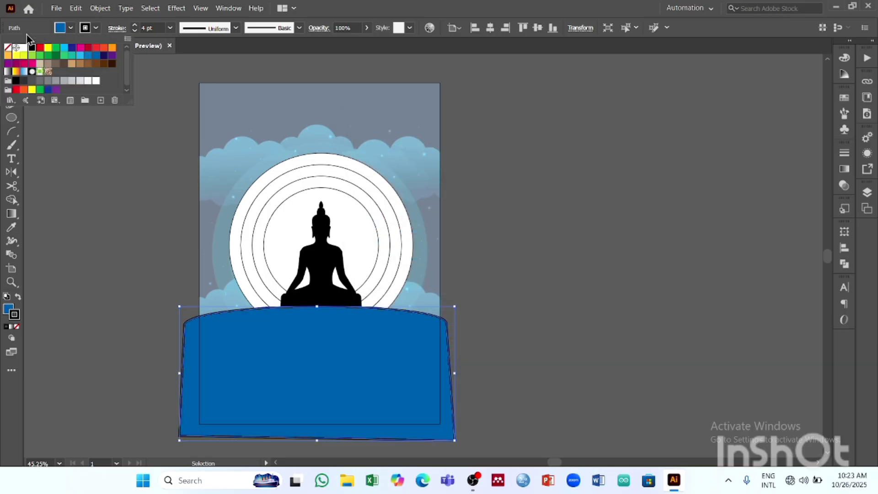
left_click(8, 49)
left_click(462, 203)
left_click(494, 215)
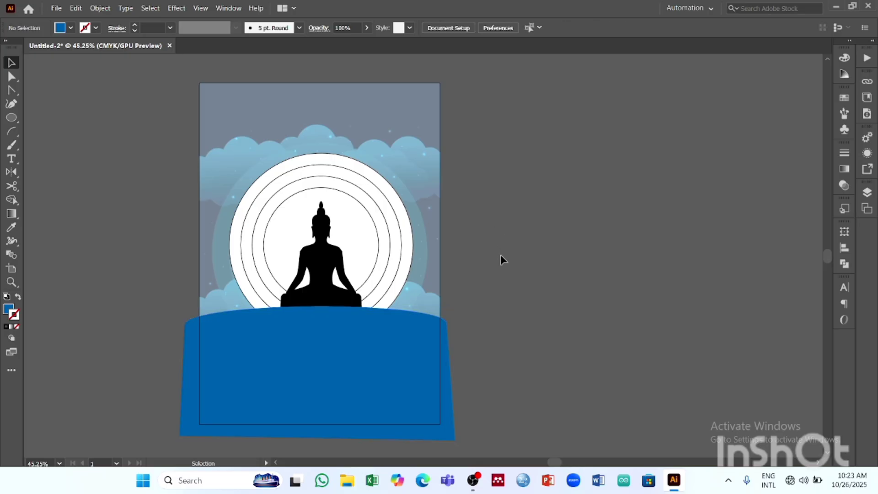
- Select the moon, halo rings and Buddha together and bring them to the front of the blue ground shape
left_click_drag(349, 214, 377, 246)
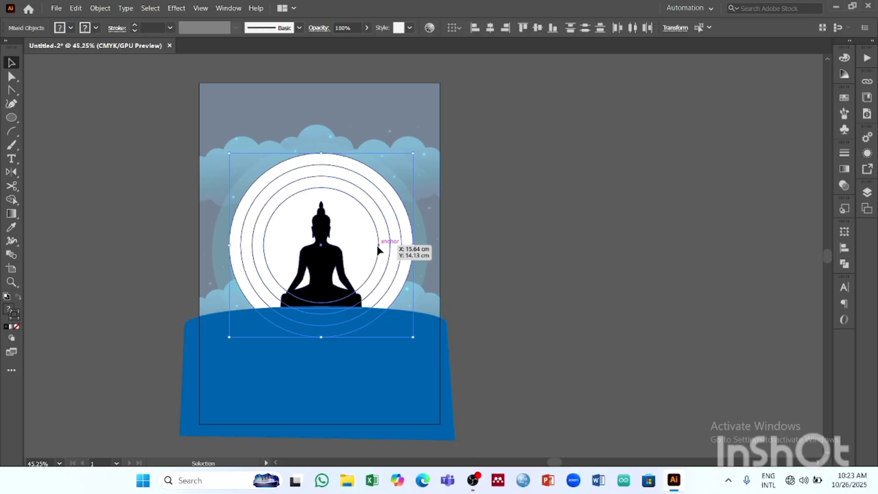
left_click(107, 7)
left_click(117, 11)
left_click(103, 8)
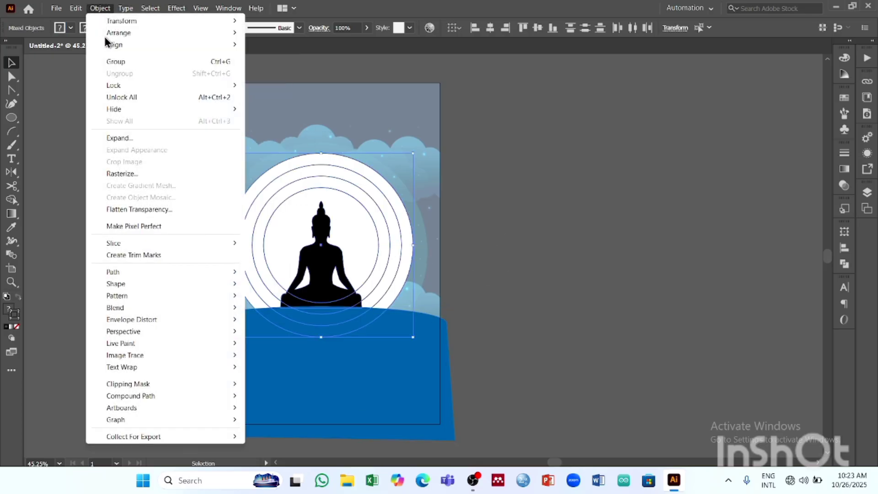
mouse_move(120, 33)
left_click(323, 33)
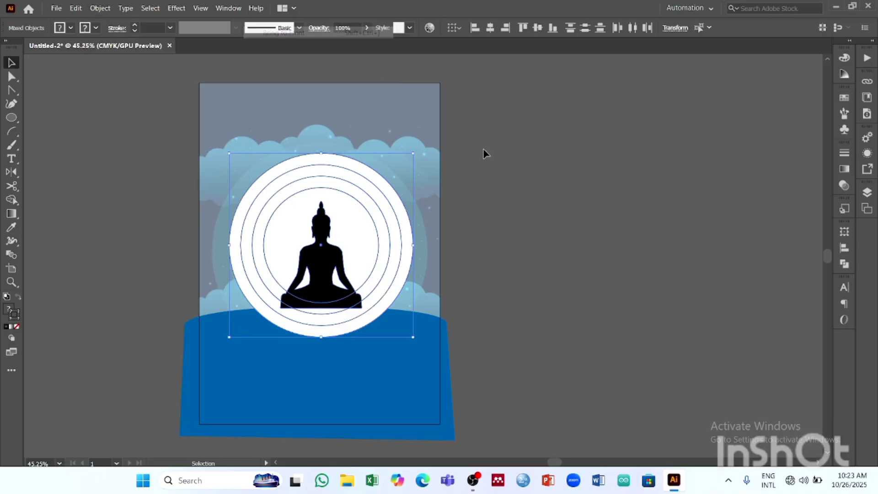
- Send the moon and halo circles to the back of the artwork, and bring them to the front again
left_click(483, 148)
left_click(356, 211)
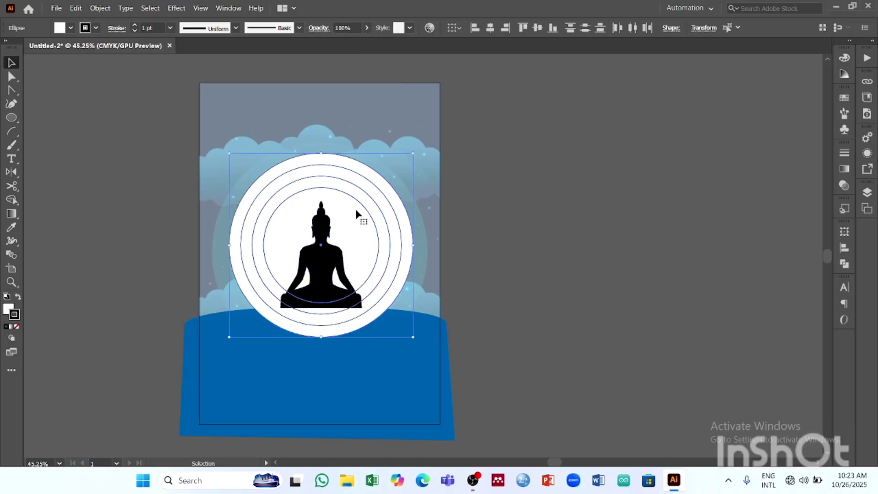
left_click(100, 8)
mouse_move(146, 33)
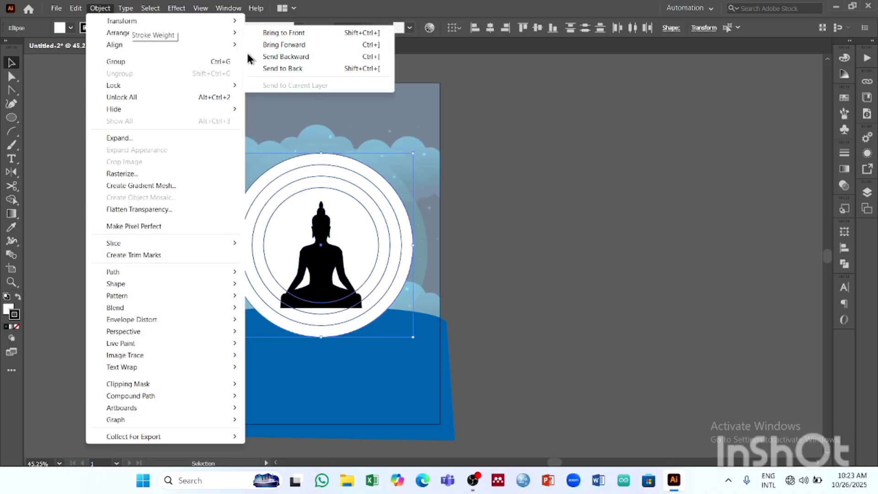
left_click(300, 69)
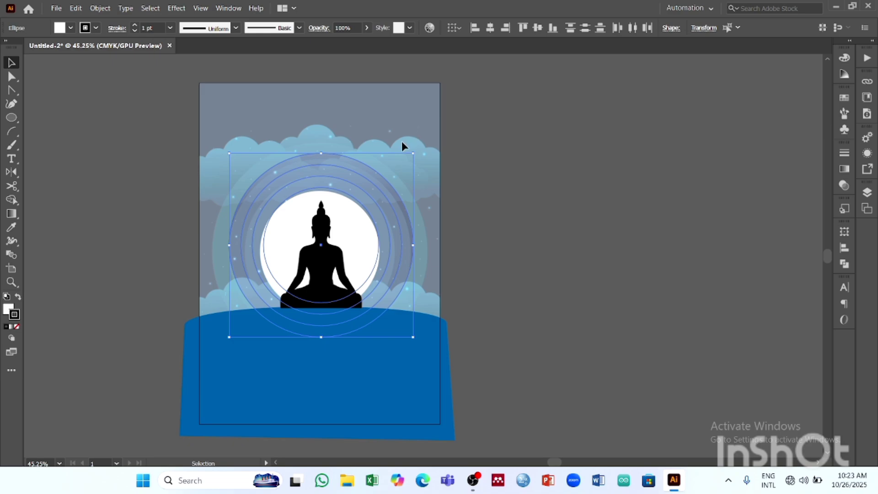
left_click(101, 9)
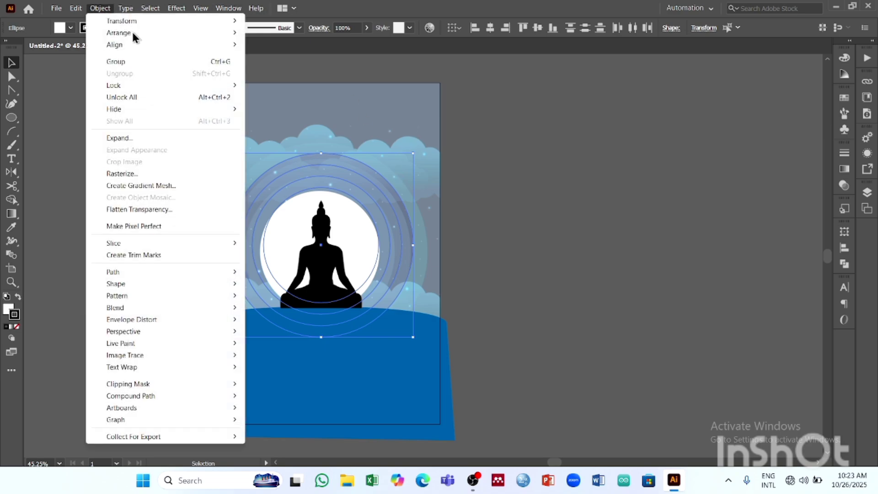
mouse_move(132, 32)
left_click(360, 32)
left_click(490, 141)
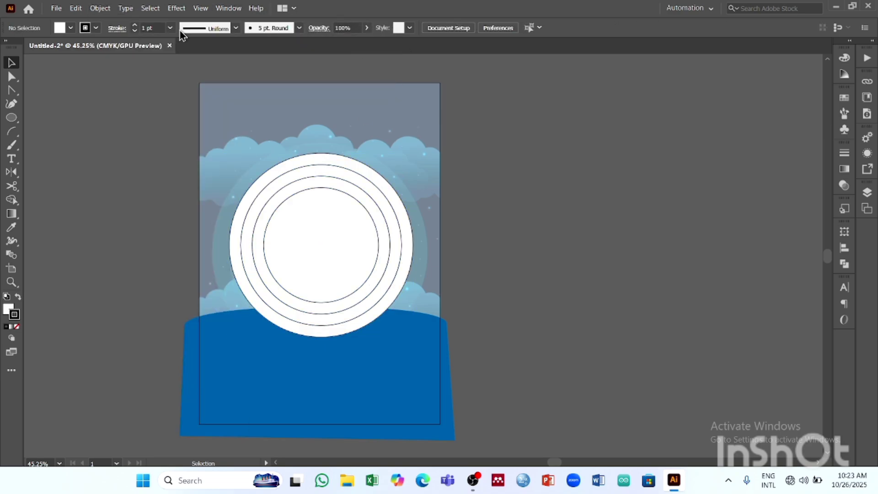
- Group the moon and halo circles and move the group aside to uncover the Buddha silhouette
left_click(329, 244)
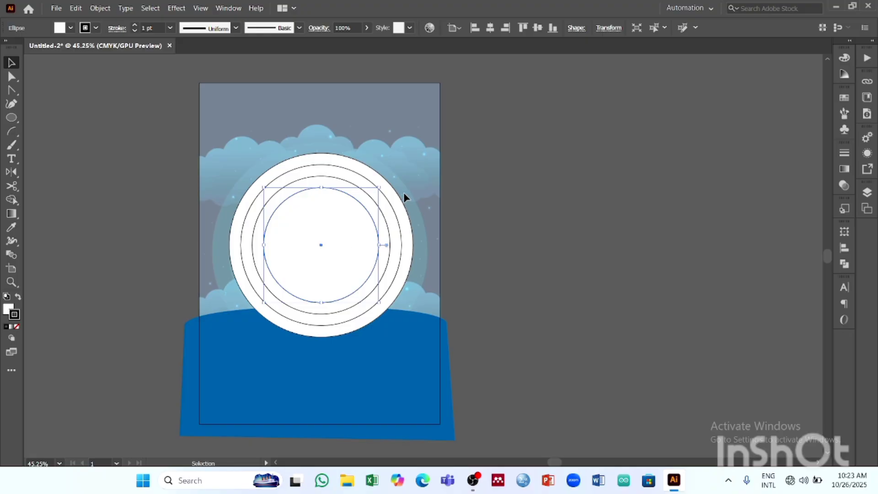
left_click(331, 215)
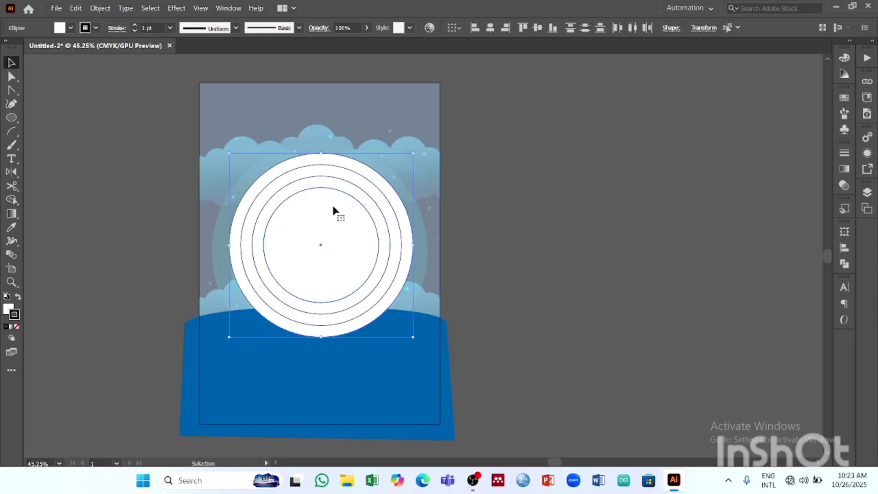
key("ctrl+g")
left_click_drag(333, 212, 460, 216)
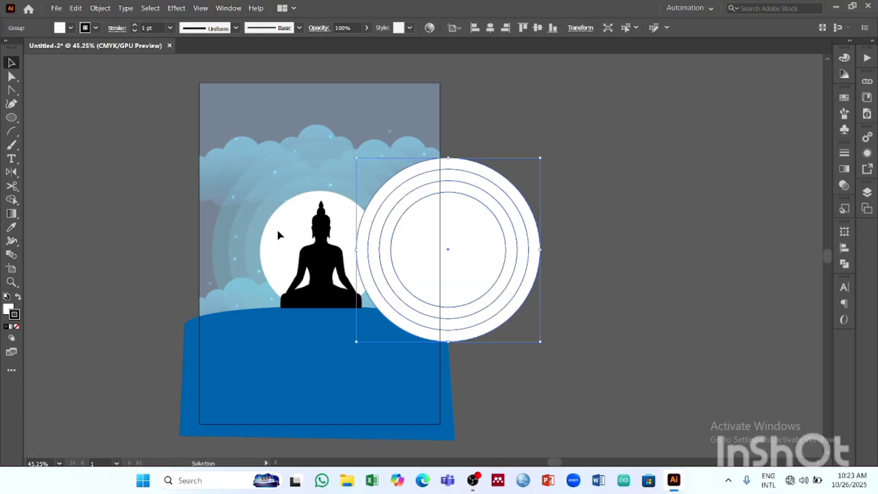
- Bring the Buddha silhouette to the front and move the circle group back so it is centred behind the Buddha
left_click(320, 249)
left_click(100, 8)
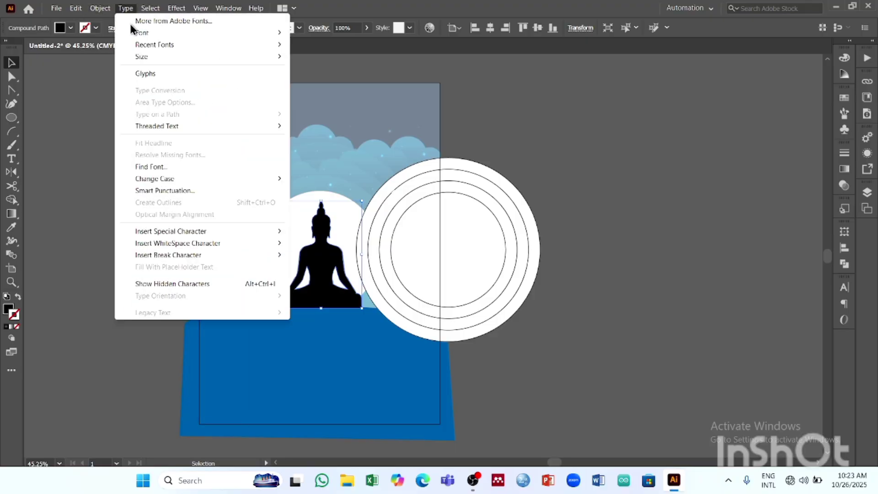
mouse_move(120, 37)
left_click(296, 73)
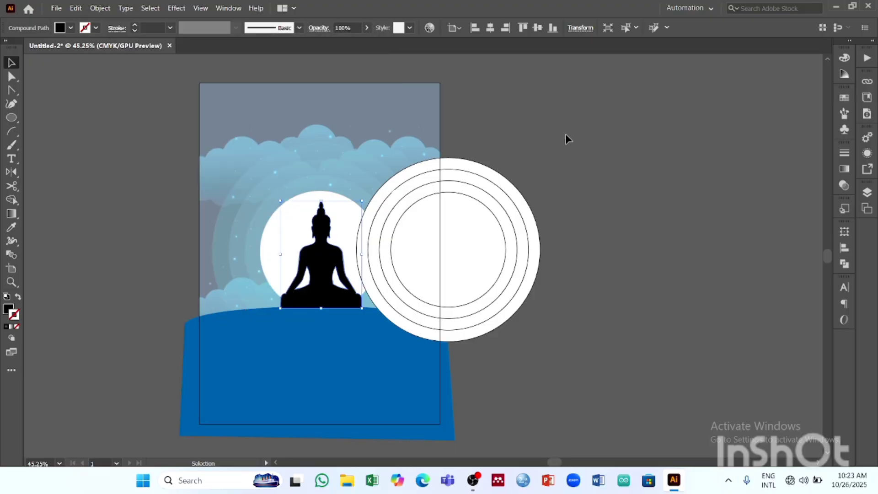
left_click_drag(455, 207, 352, 216)
left_click(488, 197)
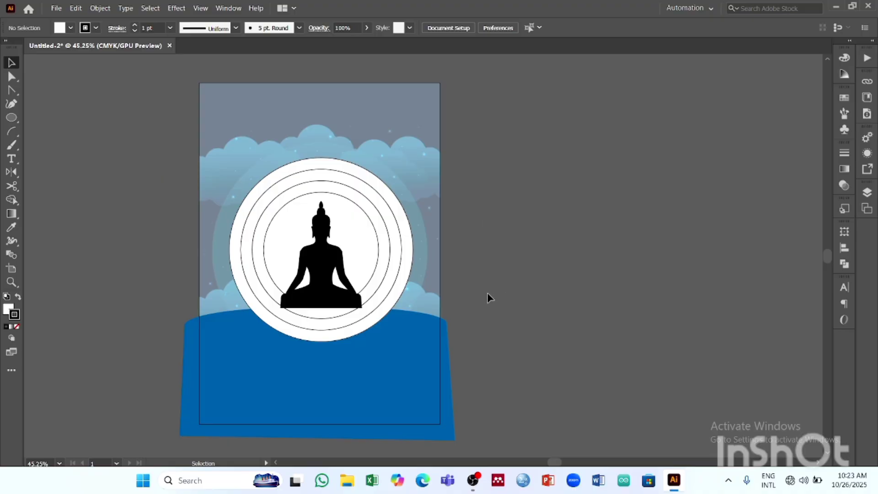
- Bring the blue ground shape to the front so it covers the lower part of the circles, and deselect it
left_click(394, 337)
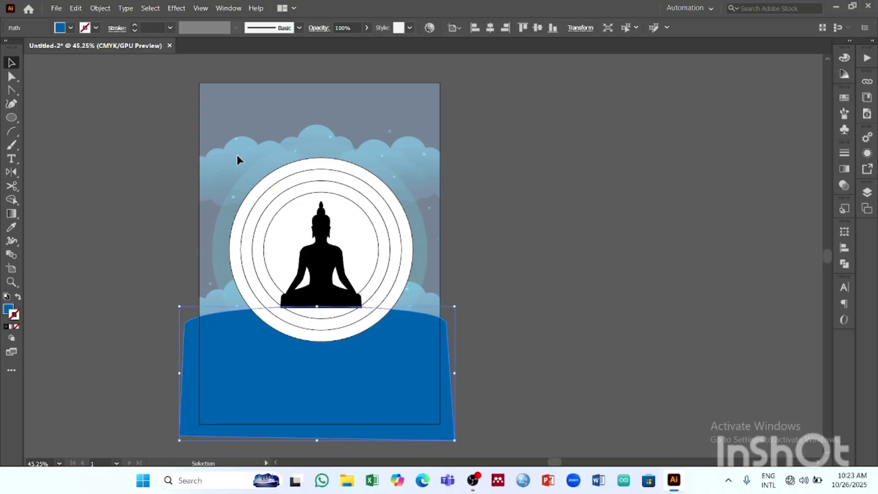
left_click(125, 8)
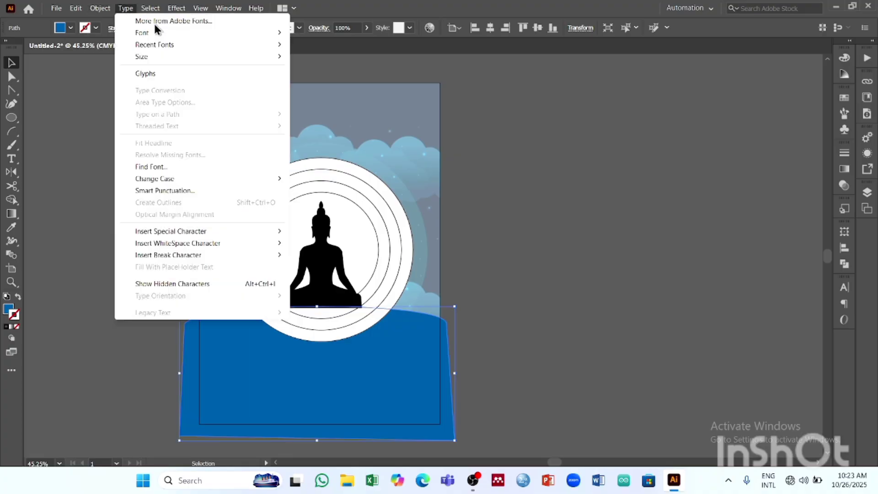
mouse_move(102, 8)
mouse_move(112, 30)
left_click(337, 33)
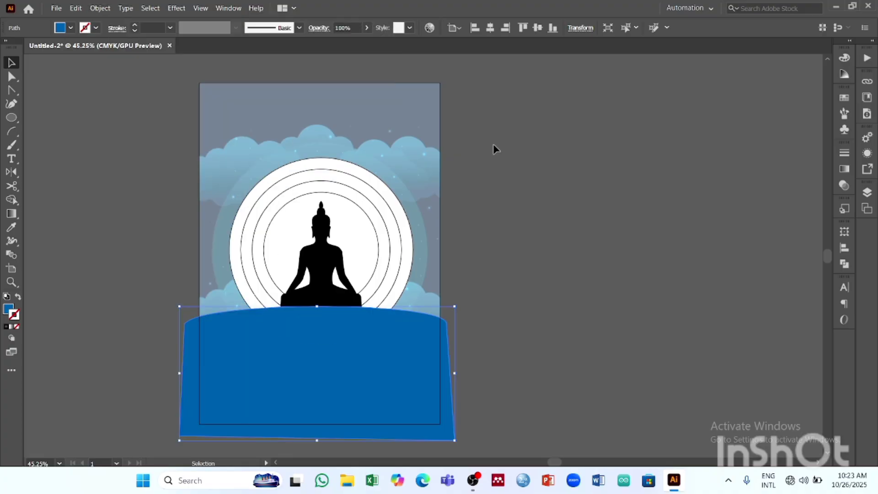
left_click(495, 148)
left_click(326, 241)
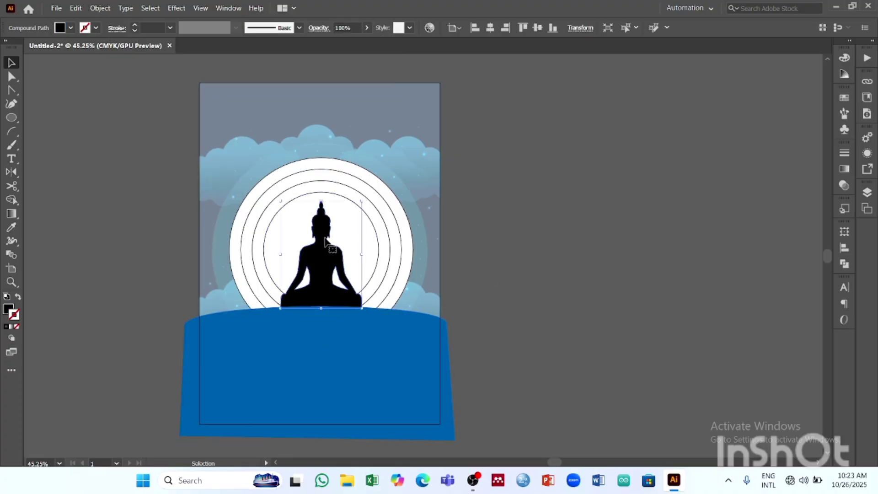
left_click(512, 228)
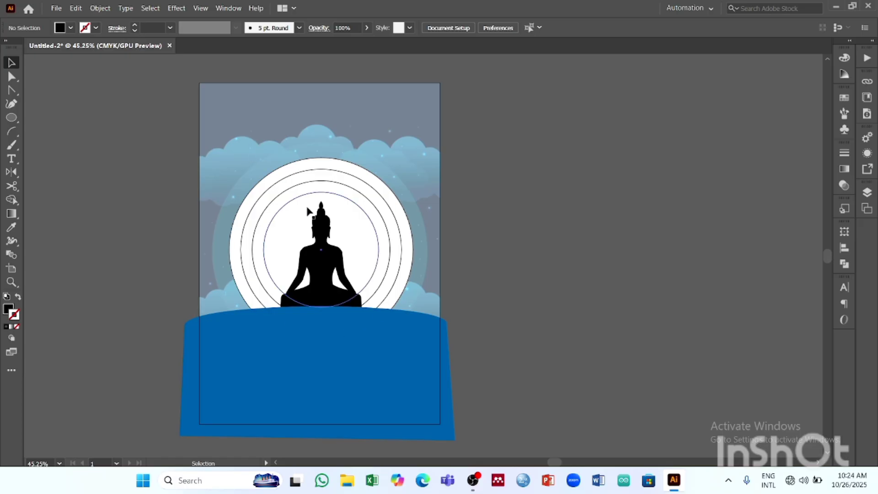
- Enlarge the circle group proportionally from its centre until the outer ring matches the reference's outermost halo, and deselect it
left_click(343, 176)
left_click_drag(414, 160, 425, 149)
left_click_drag(425, 150, 430, 146)
left_click(499, 191)
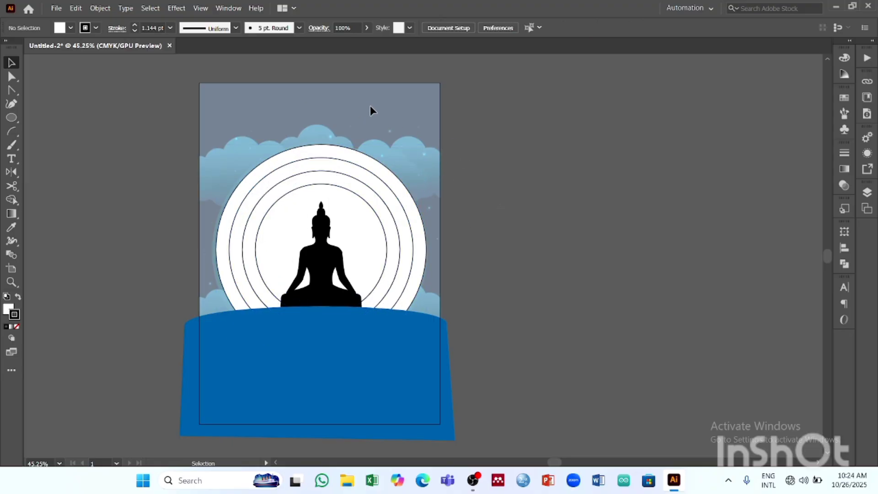
- Unlock the reference image and move it off the artboard to sit beside the vector artwork
left_click(867, 192)
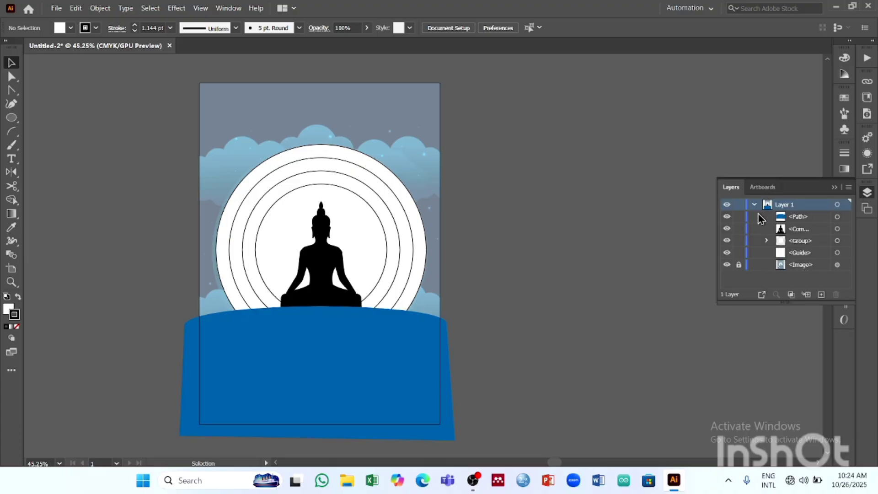
left_click(738, 266)
left_click(834, 188)
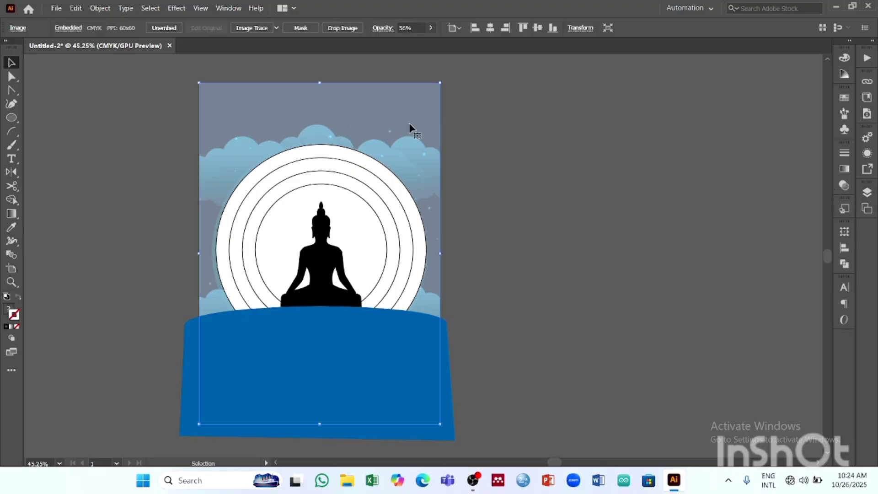
left_click_drag(410, 130, 587, 182)
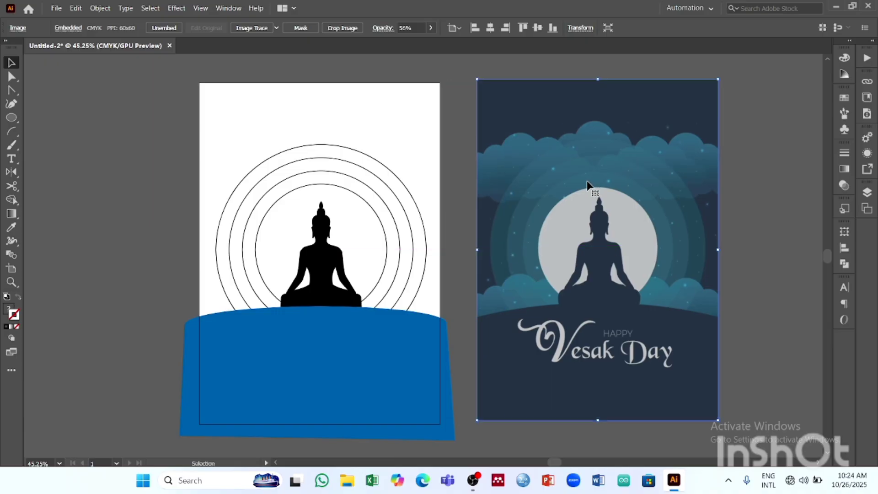
- Set the reference image's opacity to 100% and deselect it
left_click(431, 28)
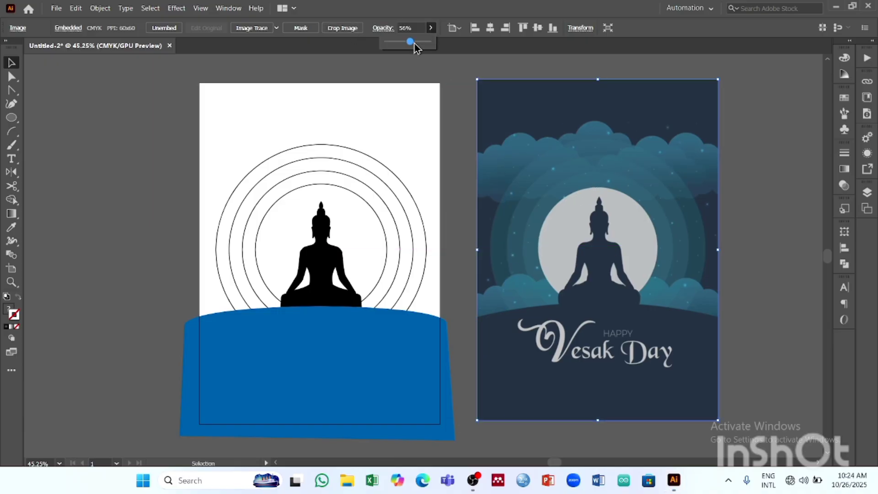
left_click_drag(410, 42, 472, 48)
left_click(792, 134)
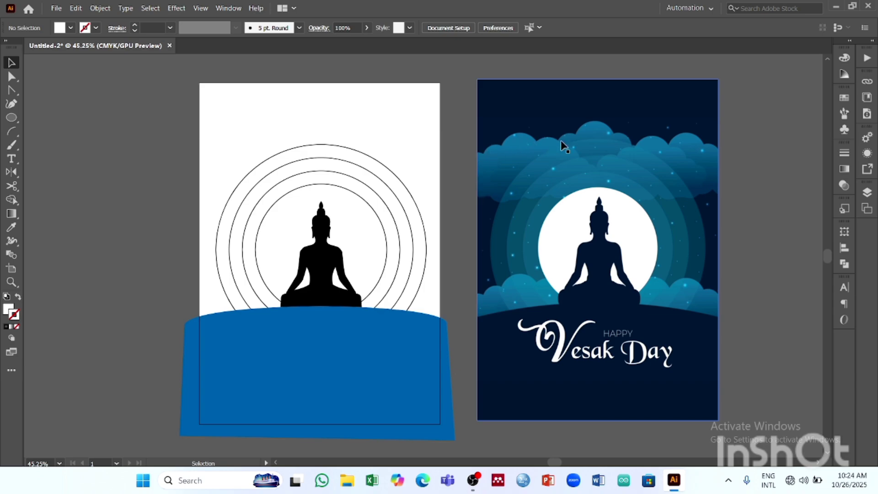
- Lock the reference poster image in its new place beside the artboard
key("z")
left_click_drag(586, 147, 394, 182)
left_click_drag(404, 252, 378, 251)
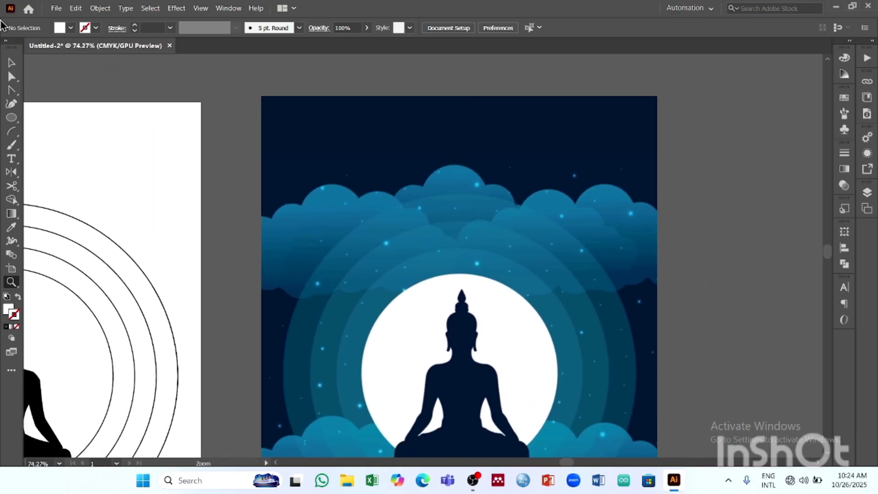
left_click(11, 62)
left_click(408, 191)
left_click(867, 193)
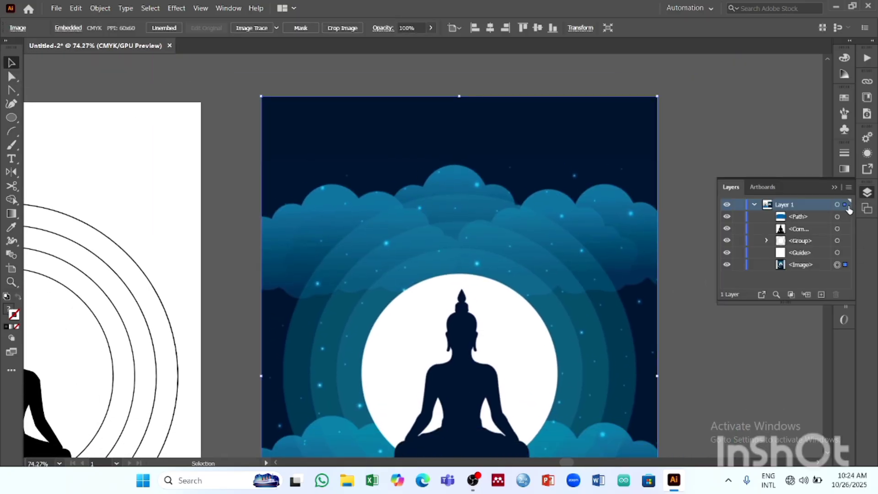
left_click(738, 265)
left_click(835, 188)
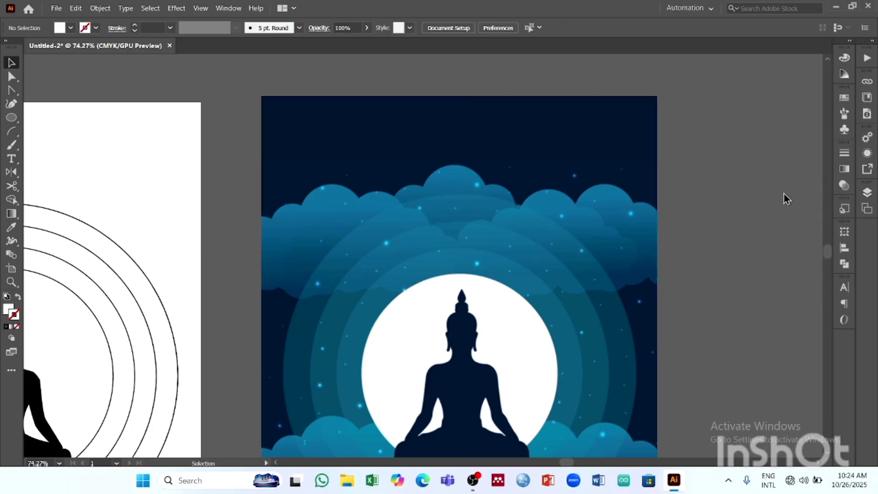
- Try tracing the reference poster's left cloud as a closed outline with the Pencil tool, and undo the outline
left_click_drag(588, 196, 452, 226)
left_click_drag(398, 234, 448, 232)
key("z")
left_click_drag(425, 176, 396, 188)
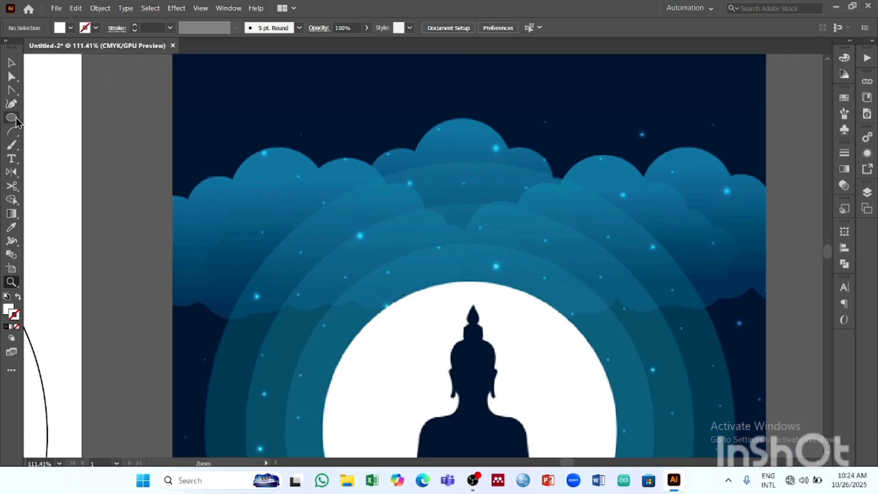
left_click(12, 146)
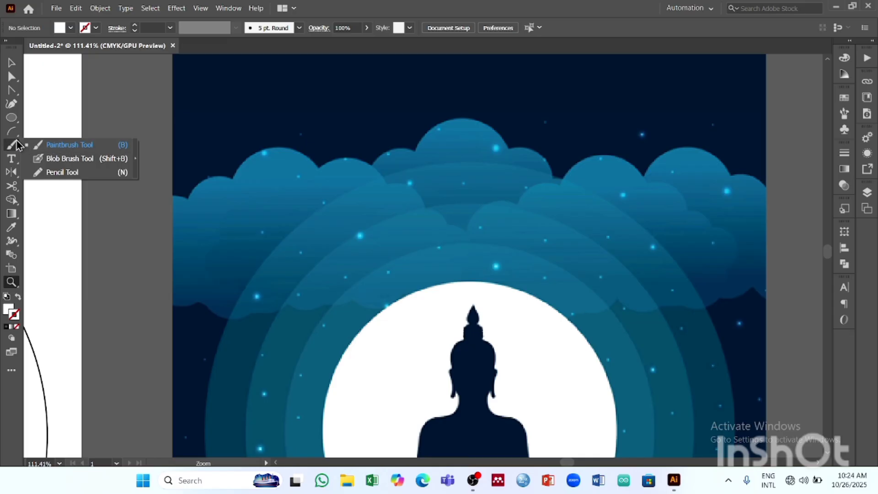
left_click(64, 172)
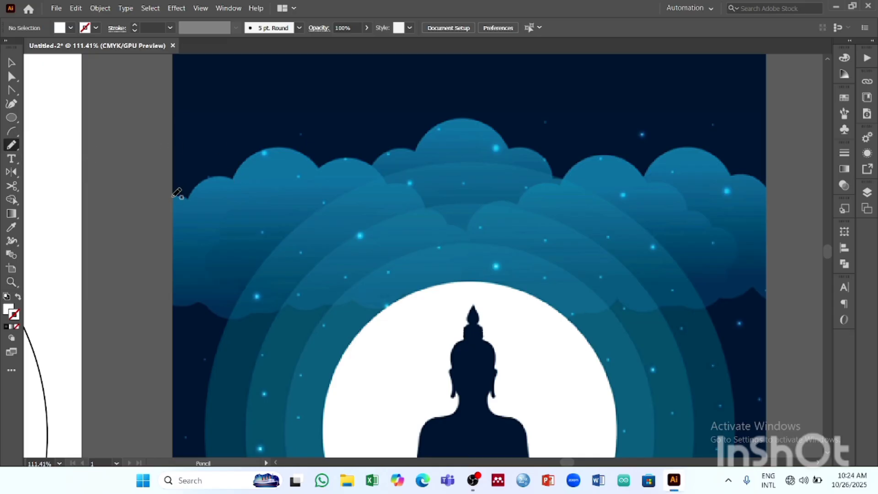
mouse_move(178, 196)
left_mouse_down()
mouse_move(208, 180)
mouse_move(234, 178)
mouse_move(271, 149)
mouse_move(301, 150)
mouse_move(320, 166)
mouse_move(363, 161)
mouse_move(386, 184)
mouse_move(415, 188)
mouse_move(424, 209)
mouse_move(468, 236)
mouse_move(462, 285)
left_mouse_up()
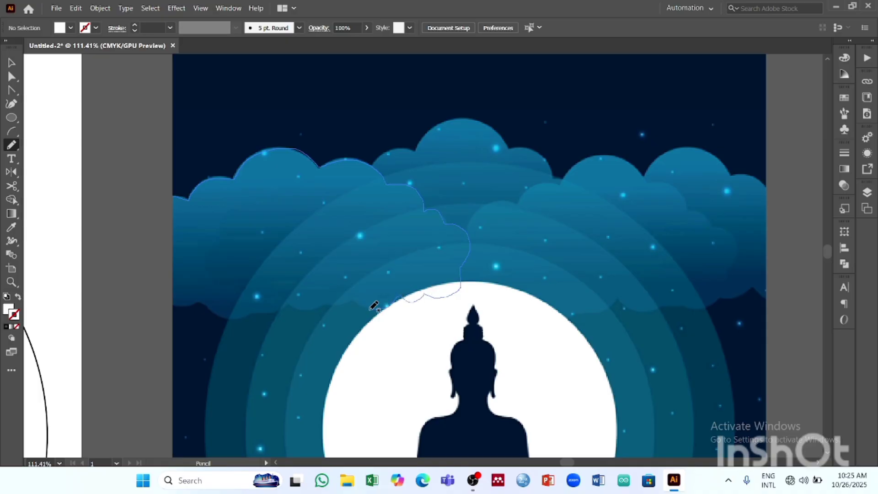
mouse_move(374, 305)
left_mouse_down()
mouse_move(232, 319)
mouse_move(203, 301)
mouse_move(169, 304)
mouse_move(147, 263)
mouse_move(146, 214)
mouse_move(175, 196)
left_mouse_up()
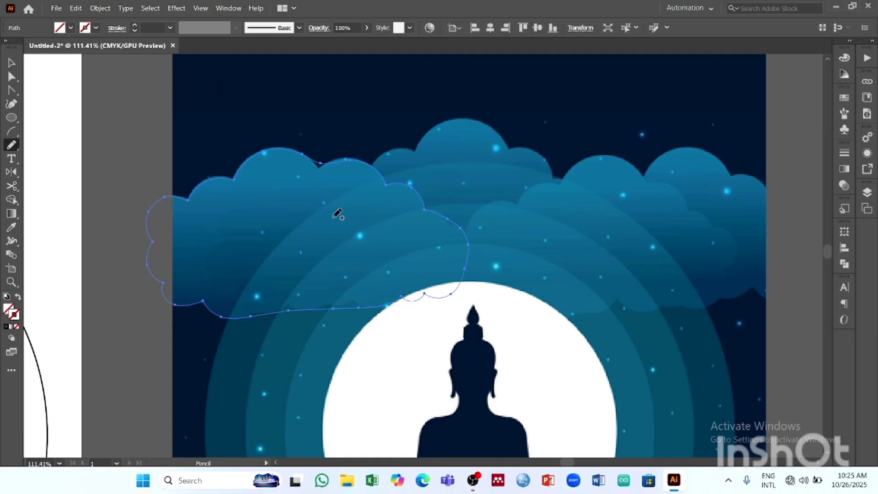
key("ctrl+z")
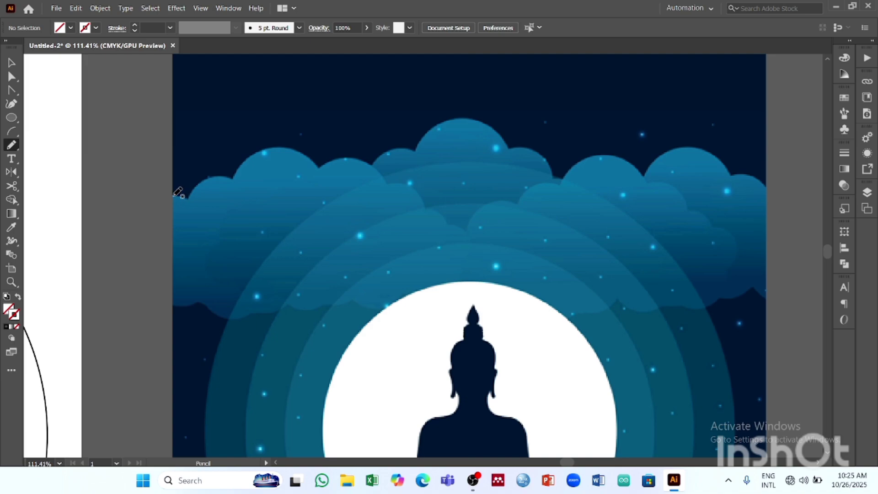
- Set the Pencil tool's fidelity one notch short of the smoothest setting, keeping its other options
double_click(12, 146)
left_click_drag(520, 164, 480, 164)
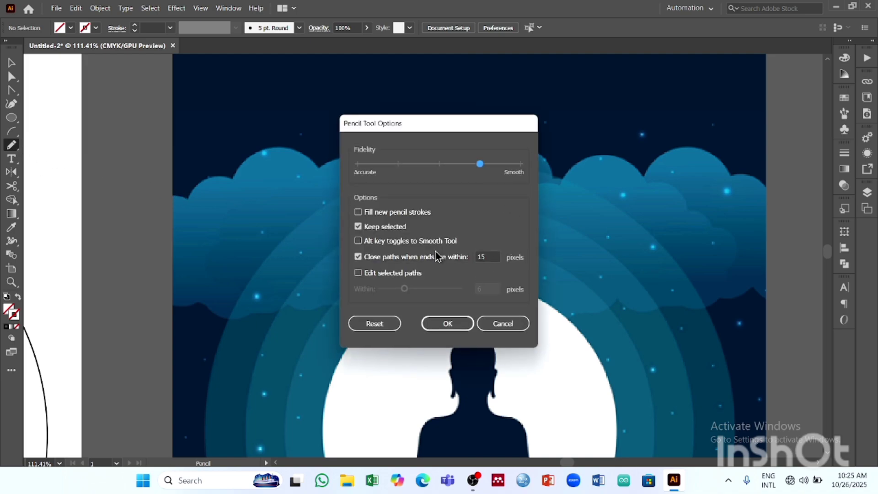
left_click(460, 323)
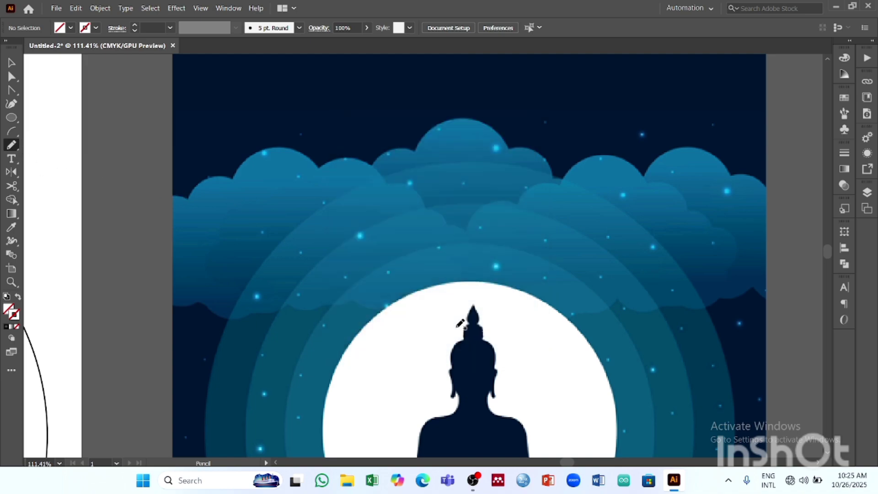
double_click(11, 148)
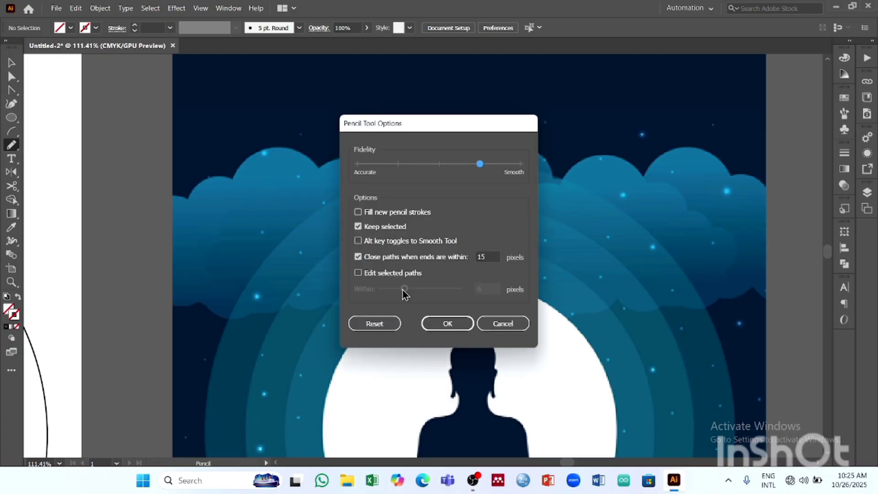
left_click(447, 324)
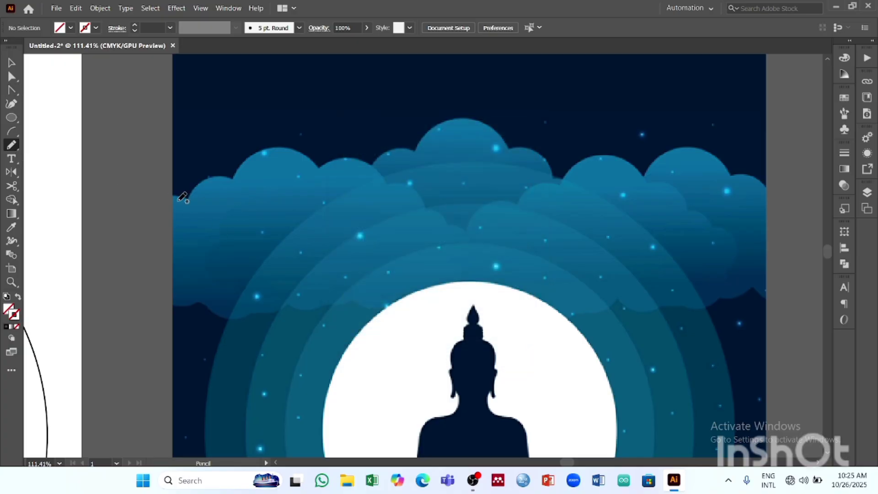
- Set a 1 pt black stroke and trace the reference poster's left cloud as a closed outline with the Pencil tool
left_click(135, 25)
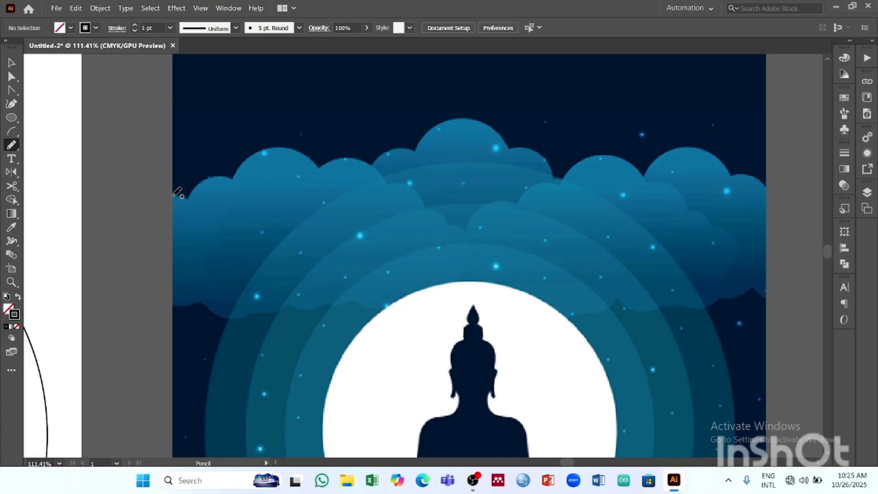
mouse_move(197, 187)
left_mouse_down()
mouse_move(213, 178)
mouse_move(232, 181)
mouse_move(262, 149)
mouse_move(308, 156)
mouse_move(319, 169)
mouse_move(352, 158)
mouse_move(382, 166)
mouse_move(422, 198)
mouse_move(425, 212)
mouse_move(442, 212)
mouse_move(473, 237)
mouse_move(458, 288)
left_mouse_up()
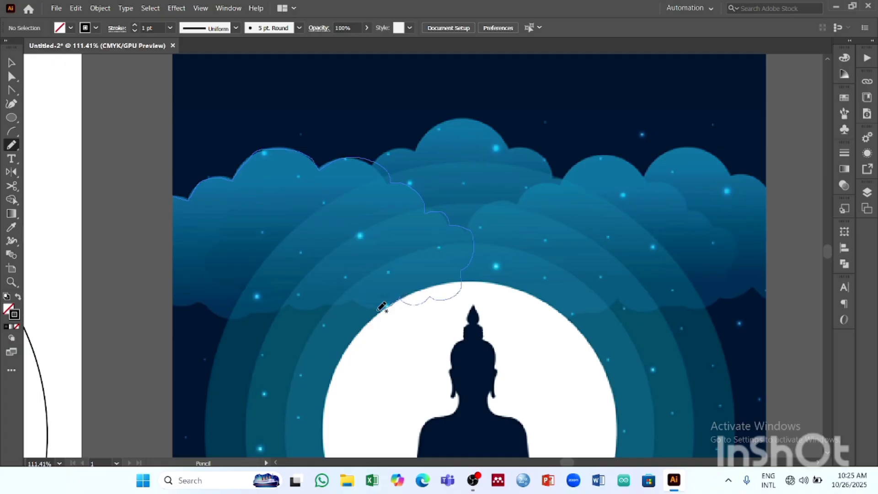
mouse_move(381, 307)
left_mouse_down()
mouse_move(355, 298)
mouse_move(243, 320)
mouse_move(213, 302)
mouse_move(182, 307)
mouse_move(159, 289)
mouse_move(165, 263)
mouse_move(155, 248)
mouse_move(175, 198)
left_mouse_up()
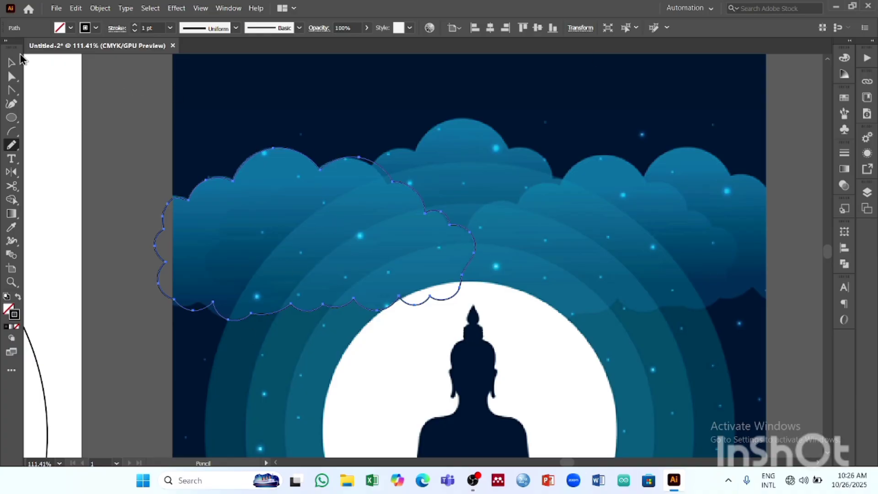
- Reshape the cloud outline's right edge just above the moon by adjusting its curve handles with the Anchor Point tool
left_click(14, 91)
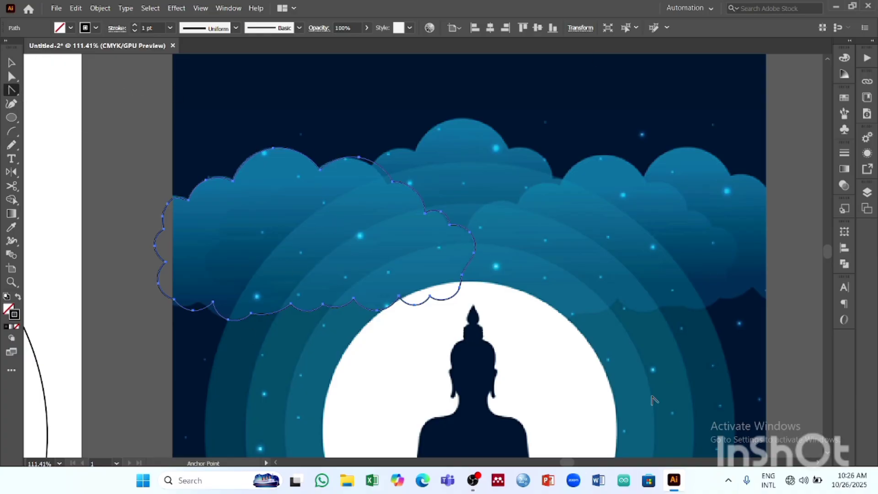
key("z")
left_click_drag(439, 252, 544, 288)
left_click_drag(518, 243, 392, 226)
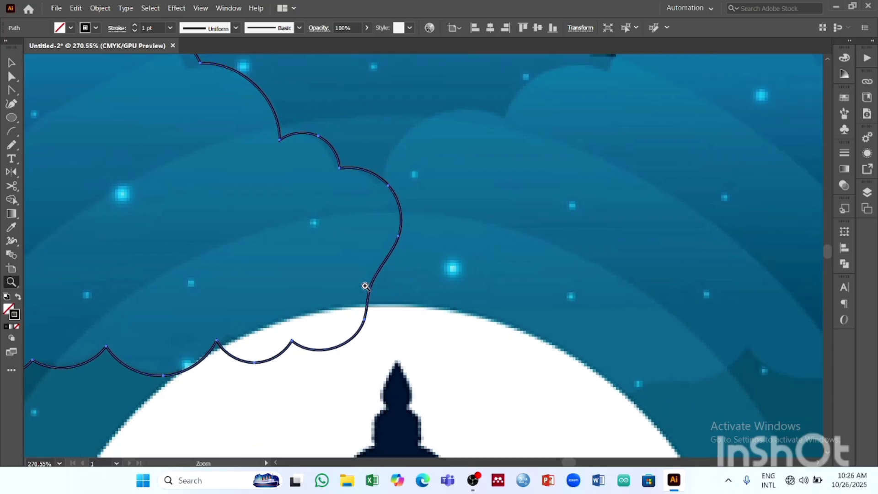
left_click(13, 91)
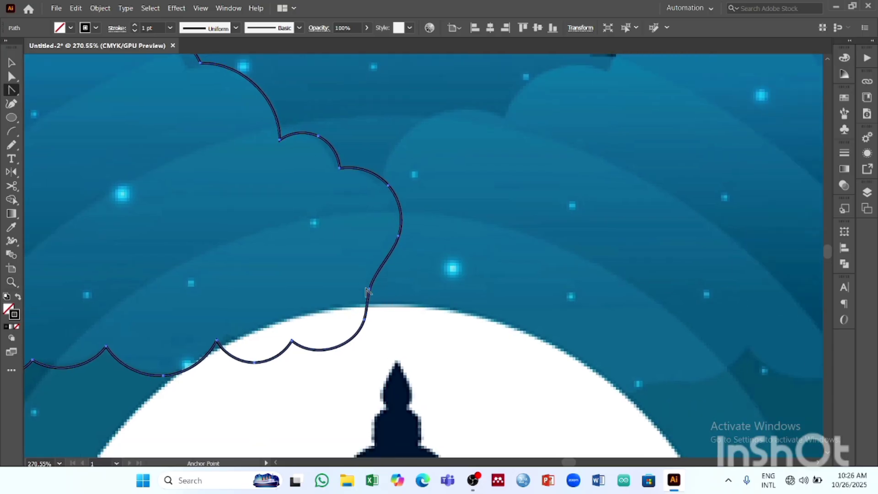
left_click_drag(366, 290, 356, 298)
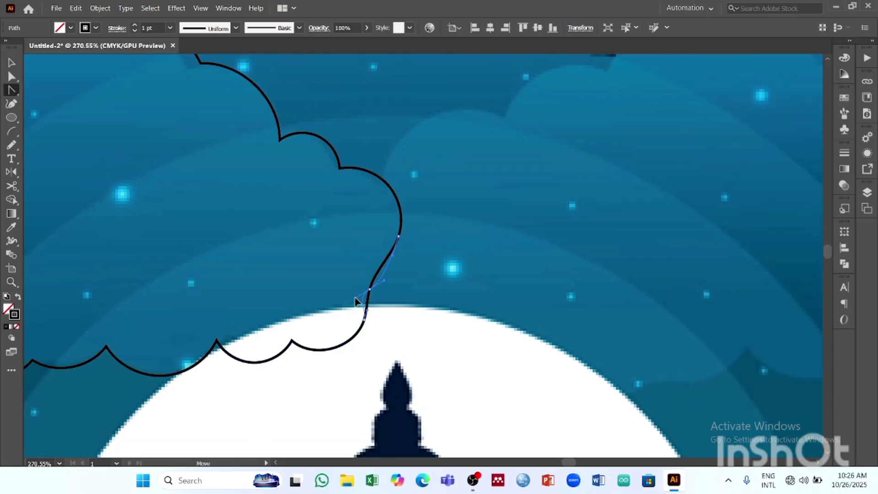
left_click(392, 255)
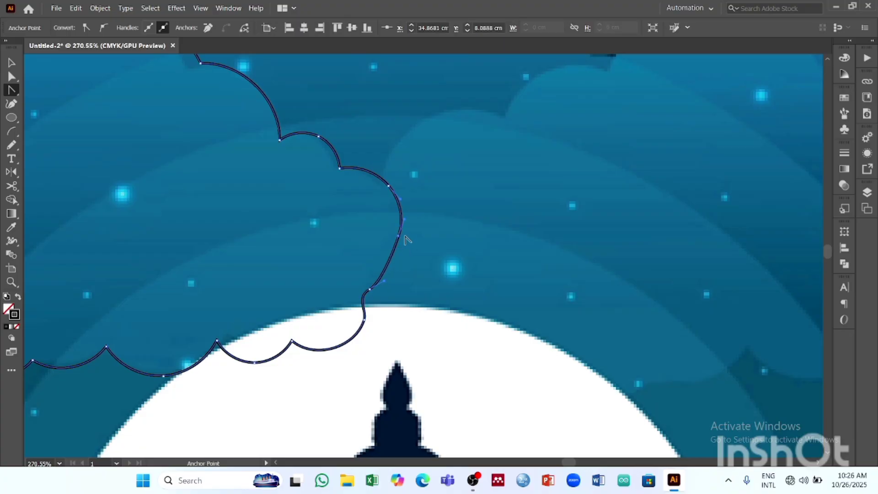
mouse_move(405, 221)
left_mouse_down()
mouse_move(410, 227)
mouse_move(386, 224)
mouse_move(416, 218)
mouse_move(409, 212)
left_mouse_up()
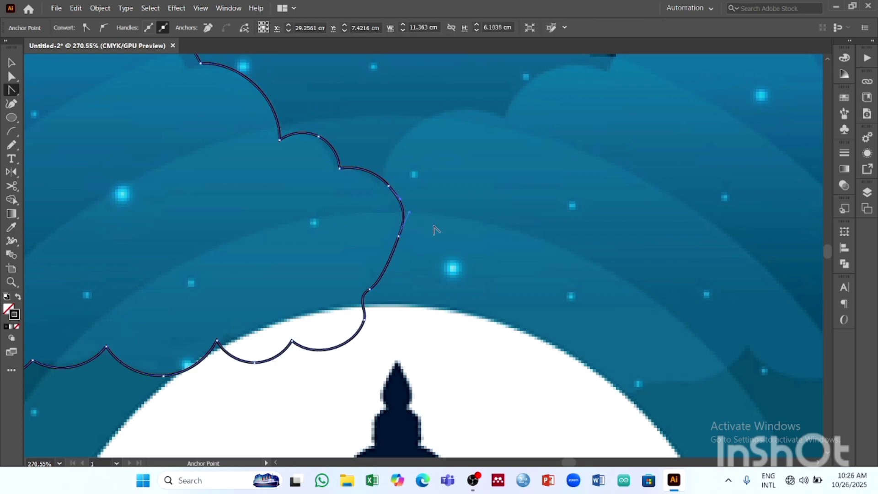
- Try adding an anchor point on the straight stretch of the cloud's right edge and bending the curve there, and undo it
left_click(12, 77)
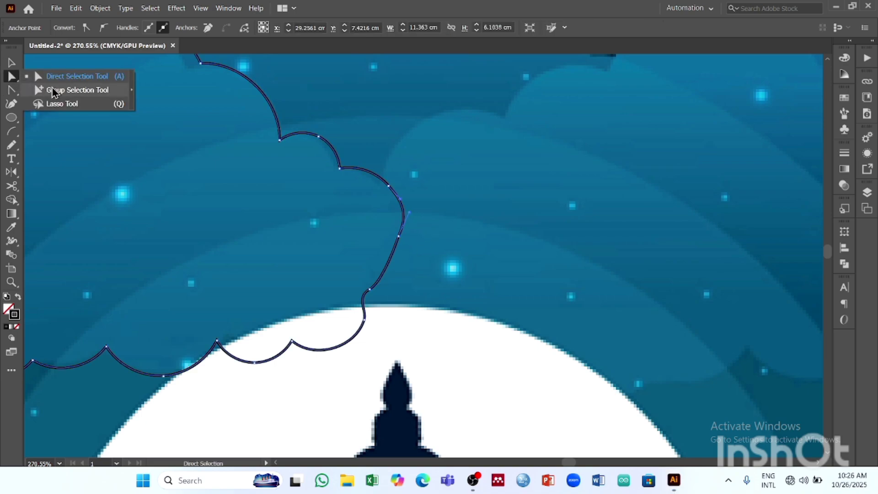
left_click(391, 253)
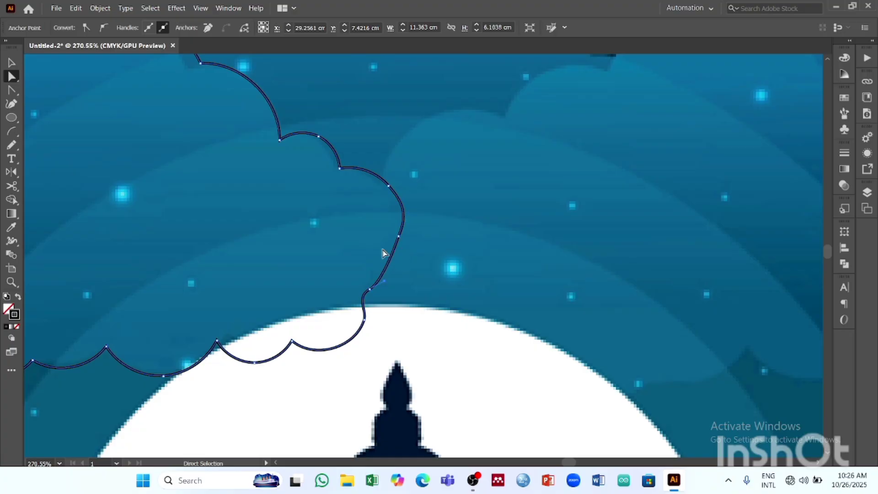
left_click(12, 103)
left_click(58, 120)
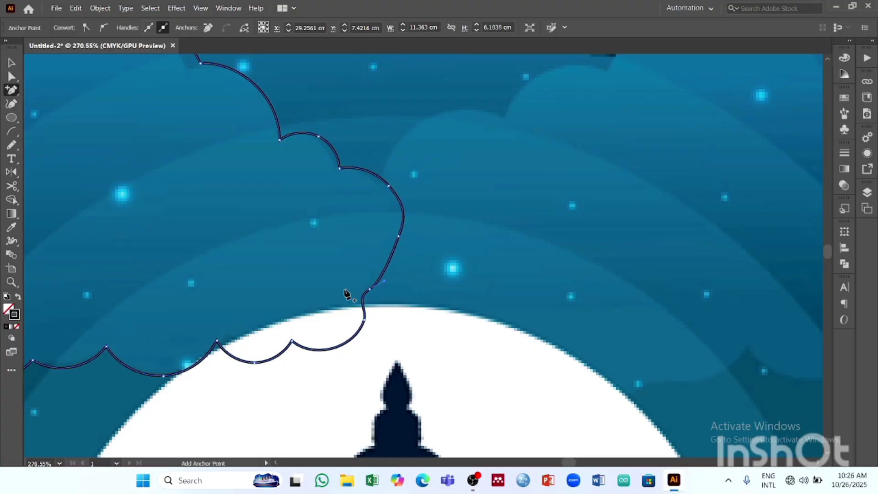
left_click(388, 262)
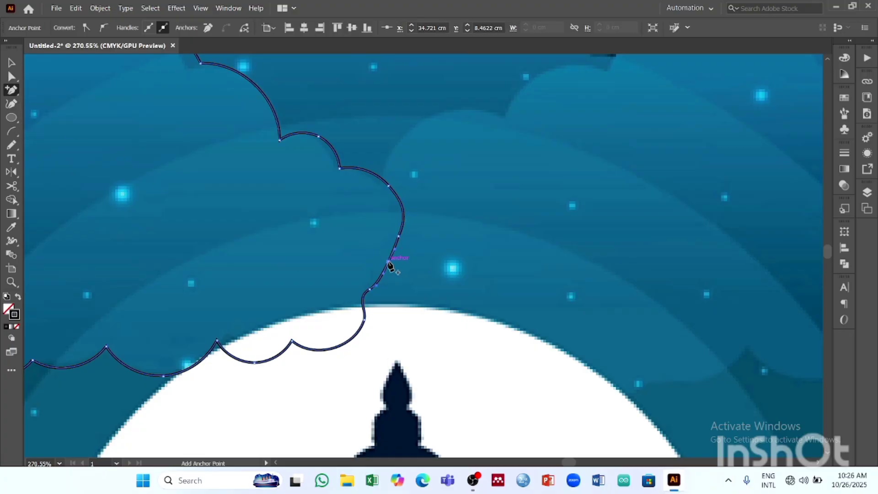
left_click(389, 263)
left_click(517, 257)
left_click(11, 90)
left_click(87, 111)
left_click_drag(388, 263, 377, 267)
key("ctrl+space")
left_click_drag(485, 277, 545, 309)
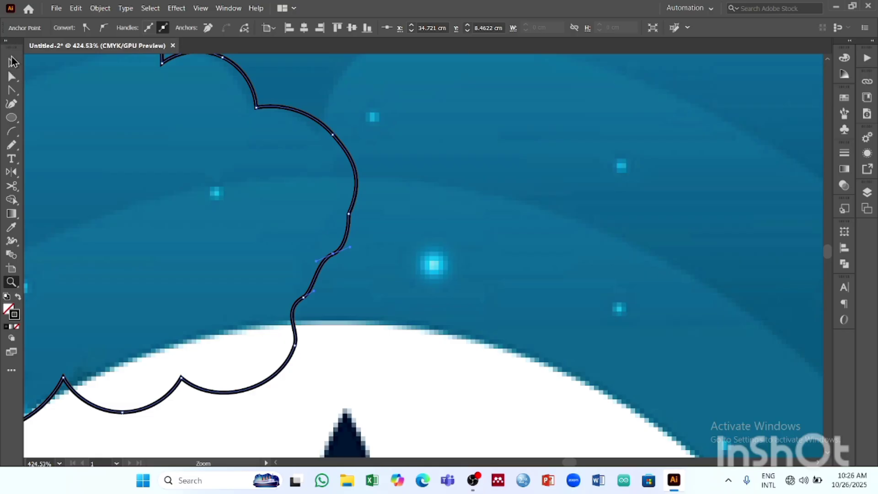
left_click(13, 62)
key("ctrl+z")
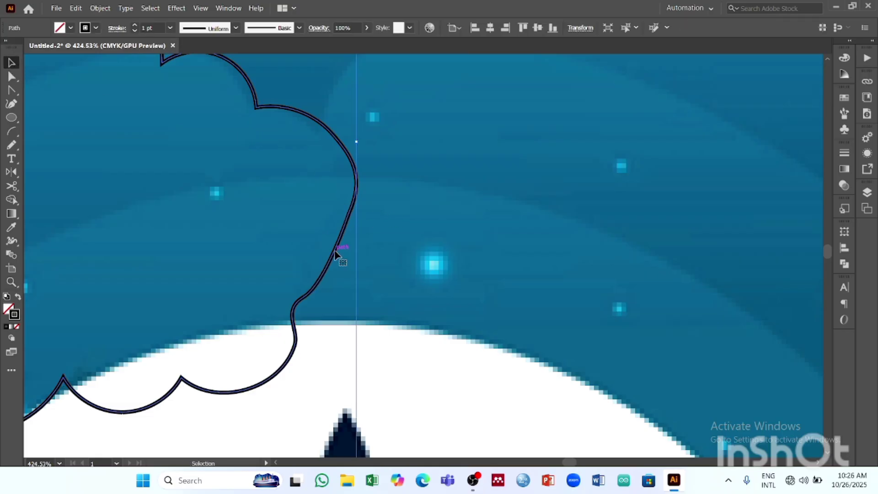
- Add an anchor point midway along the straight stretch of the cloud outline's right edge, above the moon
left_click(416, 187)
left_click(347, 226)
right_click(14, 91)
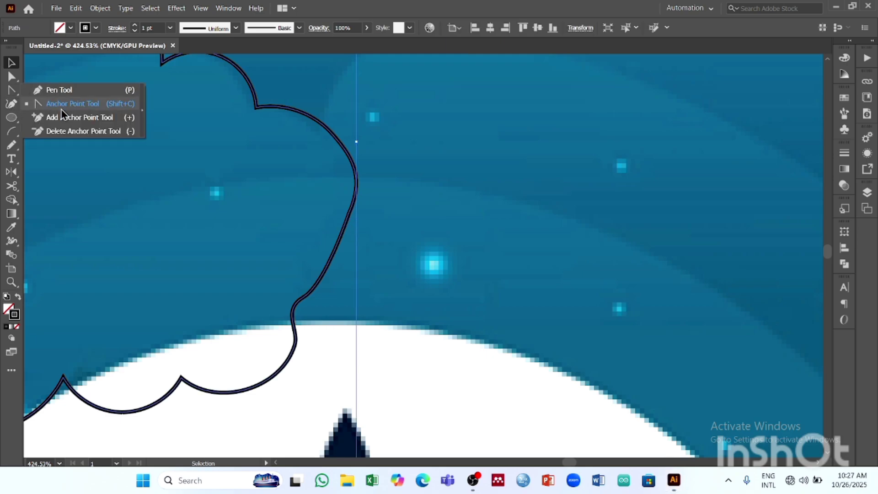
left_click(68, 118)
left_click(332, 252)
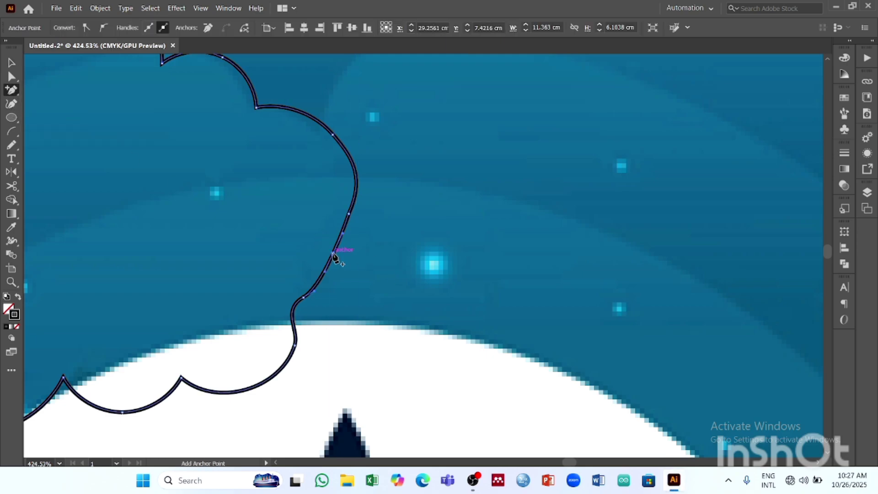
- Convert the added anchor on the cloud's right edge to a corner, move it outward and round it into a bulge
right_click(14, 93)
left_click(50, 104)
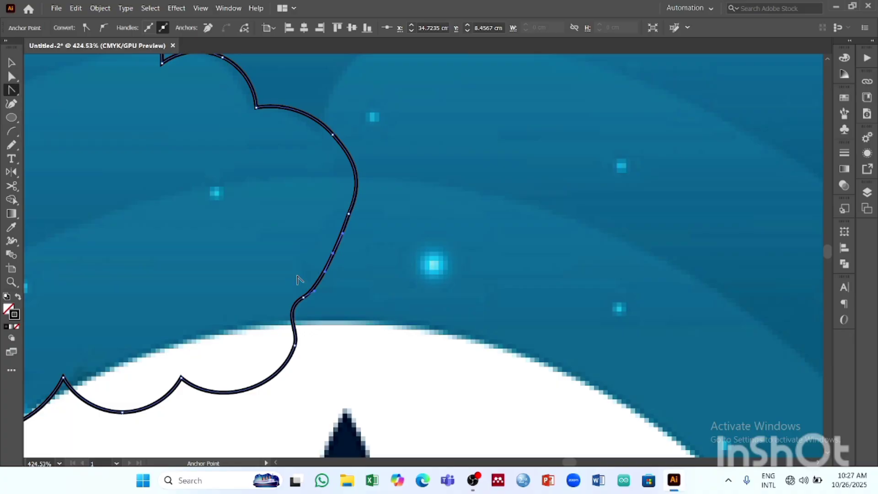
left_click(332, 254)
left_click_drag(329, 254, 325, 254)
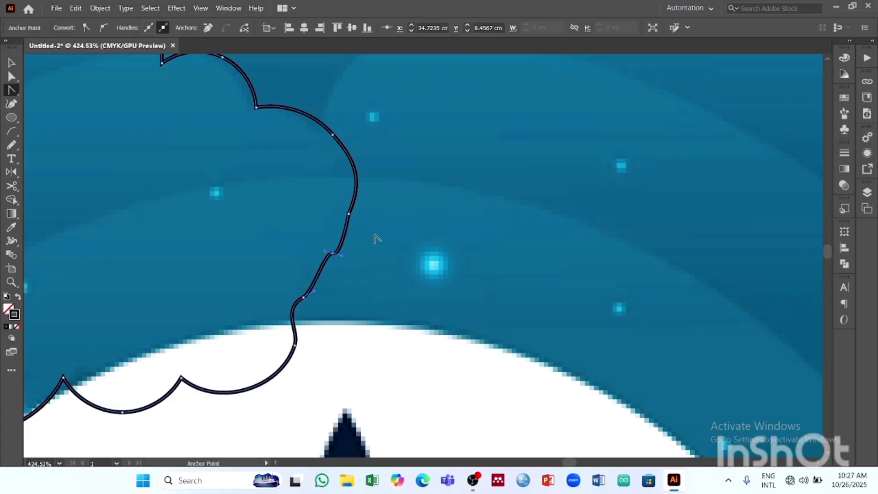
key("ctrl+z")
left_click_drag(12, 76, 59, 74)
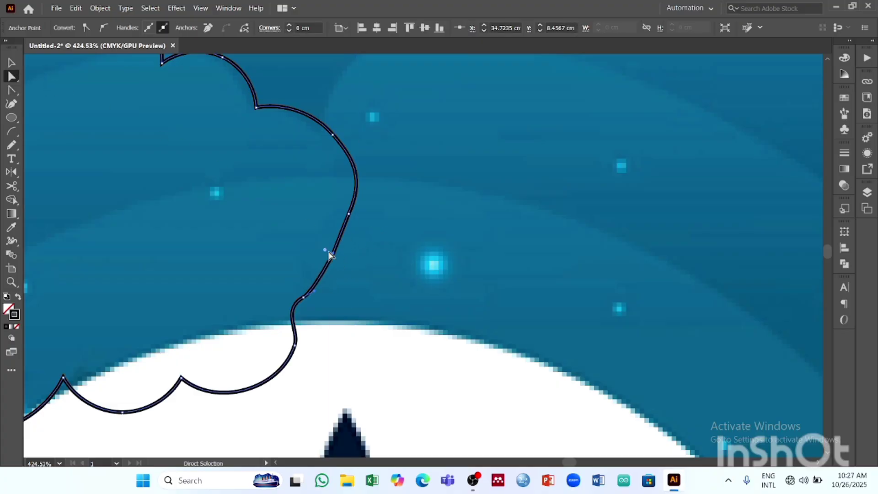
left_click_drag(325, 250, 350, 257)
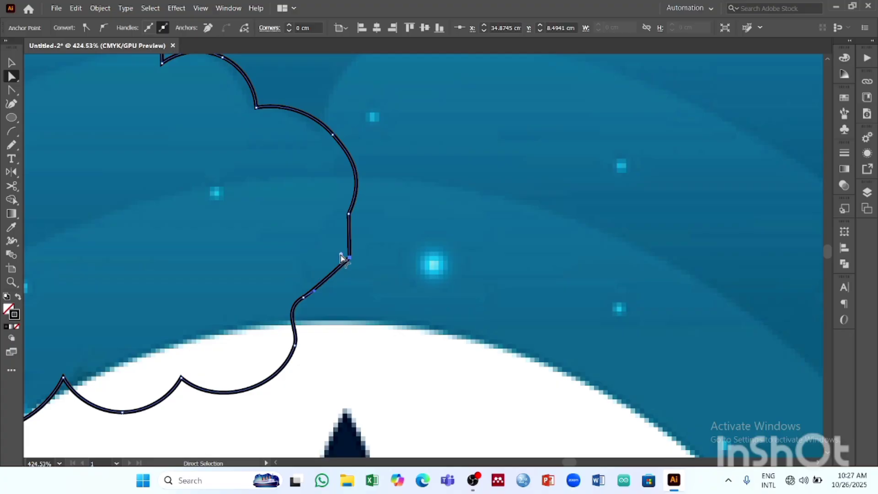
left_click(409, 256)
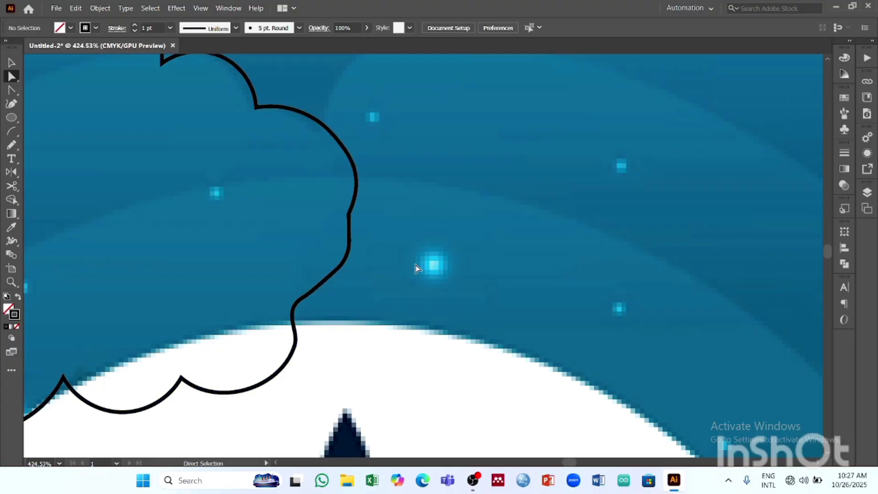
- Move the traced cloud outline off the reference poster onto the right side of the artboard and deselect it
key("z")
left_click_drag(498, 230, 309, 252)
key("space")
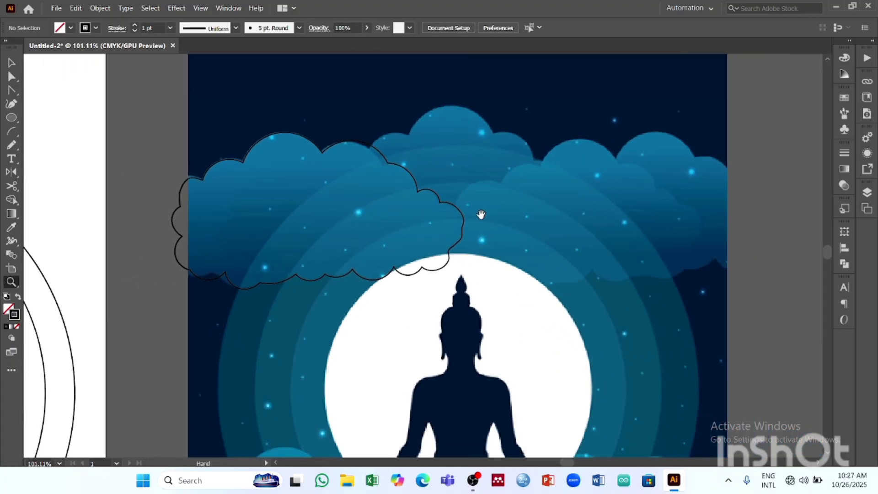
left_click_drag(480, 213, 529, 232)
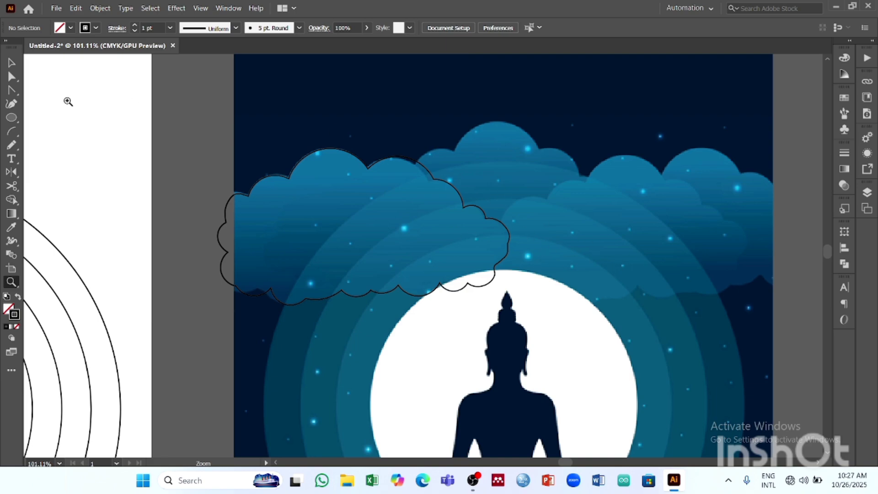
key("v")
scroll(526, 251, "left", 5)
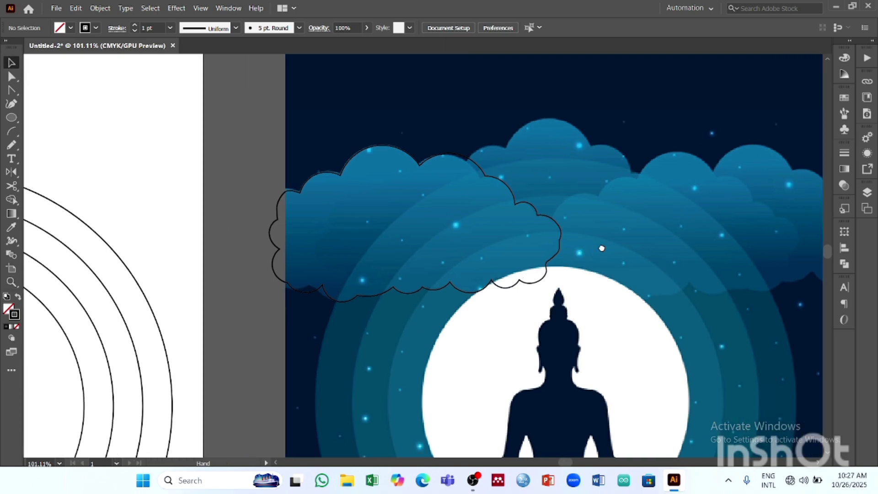
left_click_drag(592, 176, 322, 141)
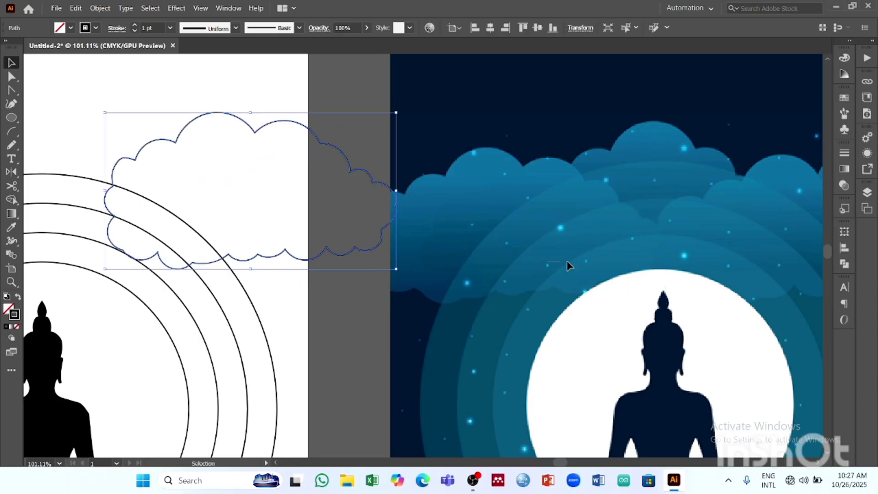
left_click(640, 250)
- Place the cloud outline at the artboard's upper left, overlapping the halo rings and left edge, and enlarge it slightly
key("space")
left_click_drag(439, 240, 707, 257)
left_click_drag(574, 297, 551, 290)
key("z")
key("space")
left_click_drag(544, 261, 237, 186)
left_click_drag(394, 247, 468, 271)
key("space")
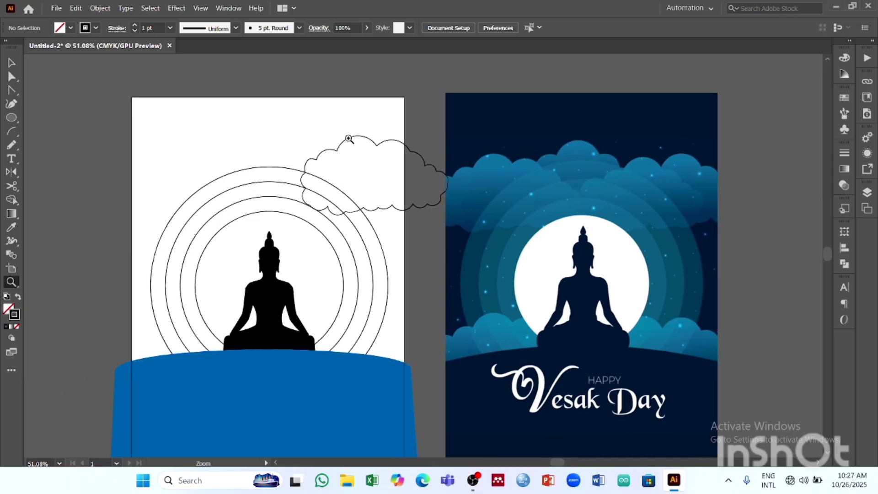
left_click(10, 68)
left_click_drag(368, 143, 195, 142)
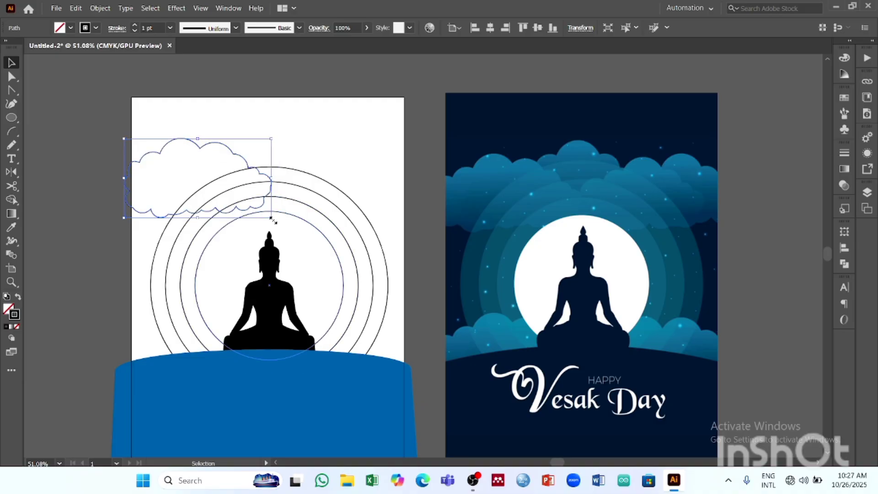
left_click_drag(272, 221, 282, 223)
- Send the cloud to the back behind the halo rings, and duplicate it to the artboard's upper right and top centre
left_click(98, 13)
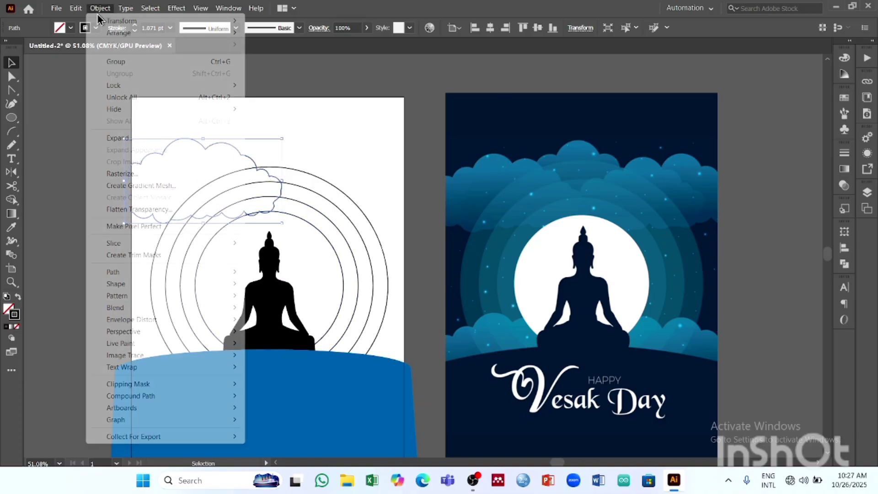
mouse_move(137, 31)
left_click(303, 65)
left_click(355, 80)
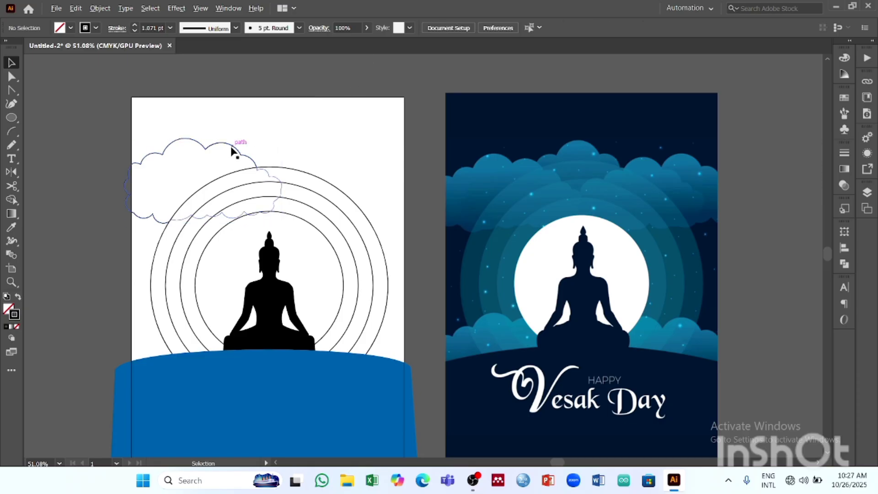
left_click_drag(232, 151, 388, 152)
left_click(415, 85)
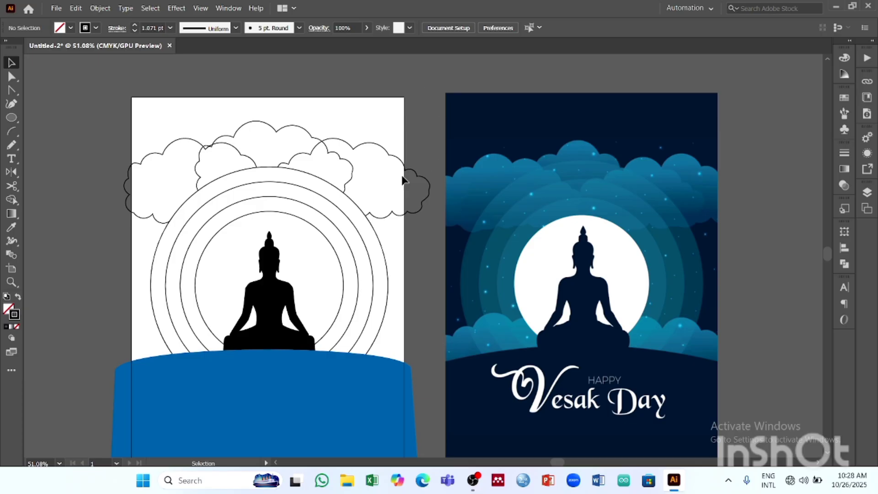
- Fill the left and right clouds with the bright cyan swatch
left_click(229, 160)
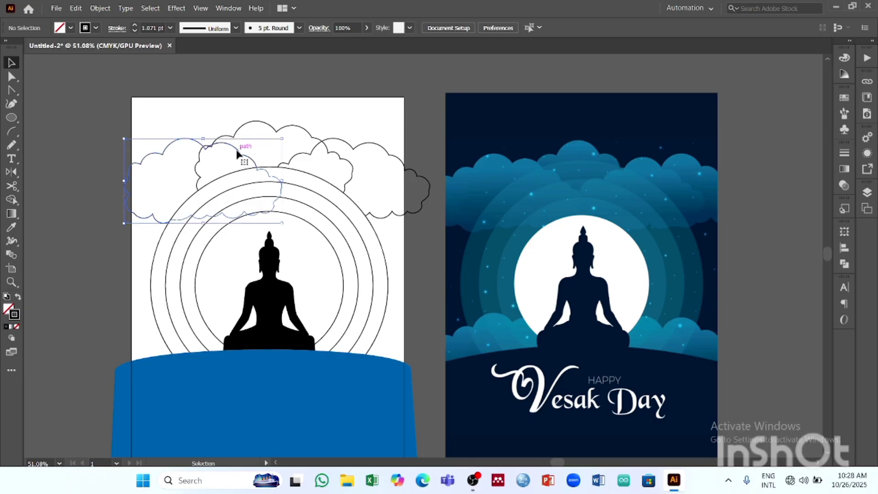
left_click(352, 150, "shift")
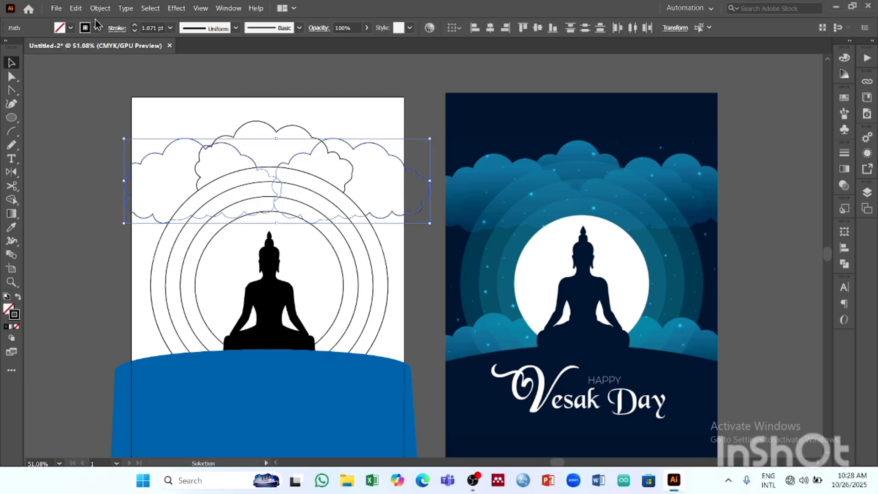
left_click(70, 27)
left_click(66, 52)
left_click(314, 80)
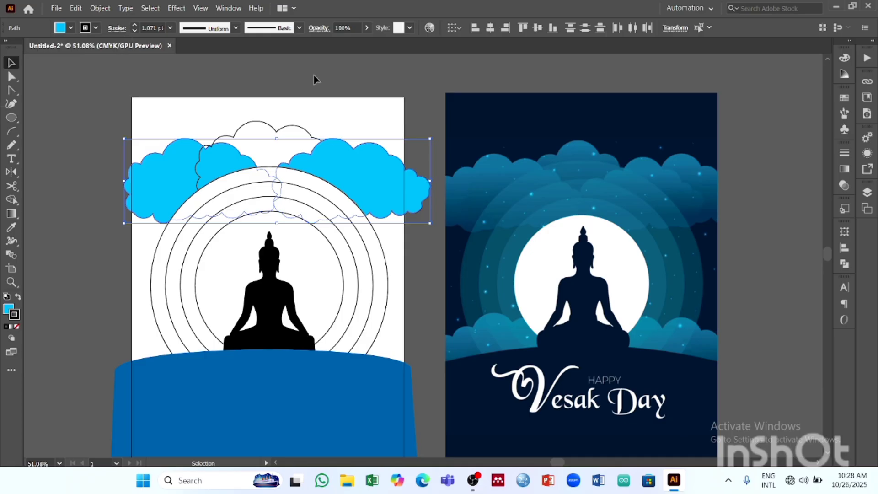
- Fill the top centre cloud with the medium blue swatch
left_click(295, 129)
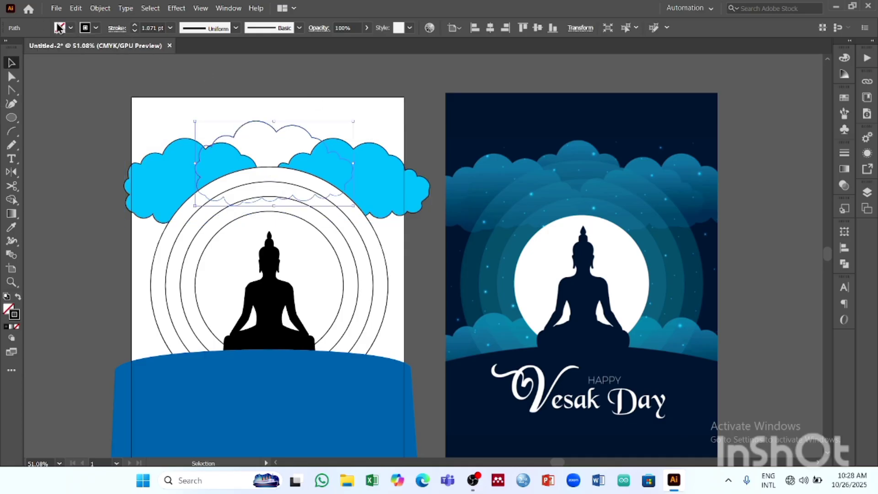
left_click(71, 28)
left_click(90, 58)
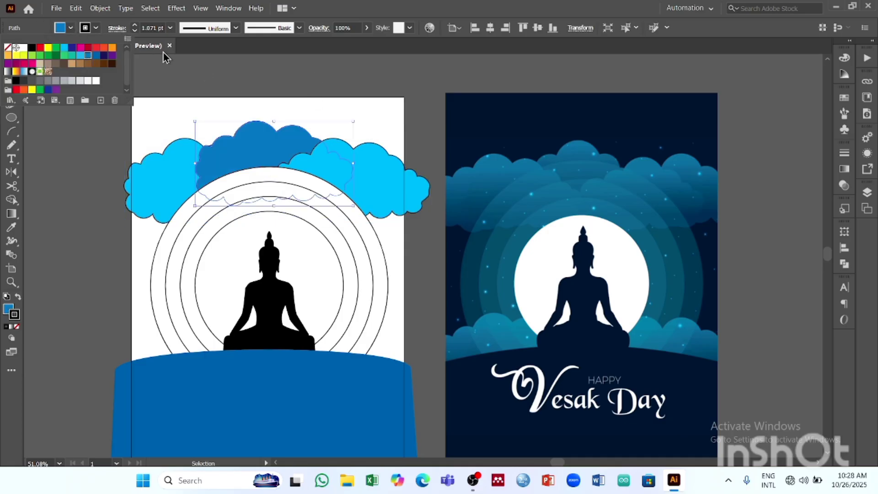
- Send the medium blue top centre cloud to the back, behind the left and right cyan clouds
left_click(273, 56)
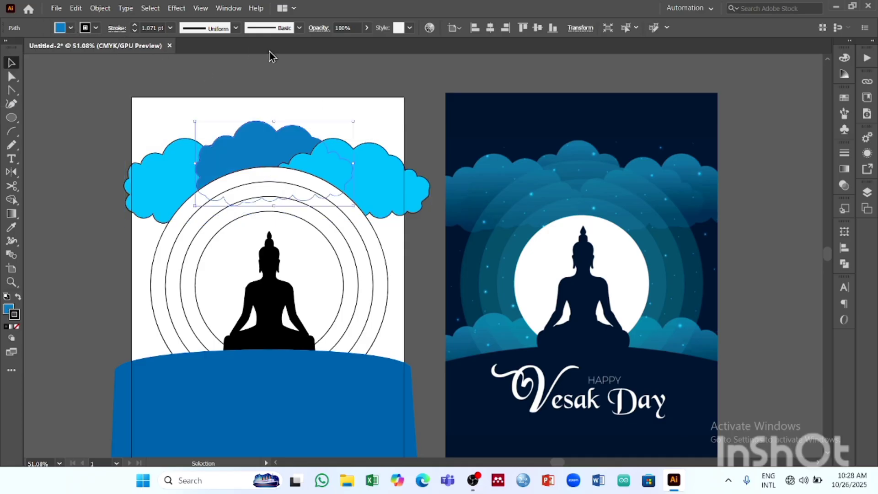
left_click(198, 68)
left_click(180, 161)
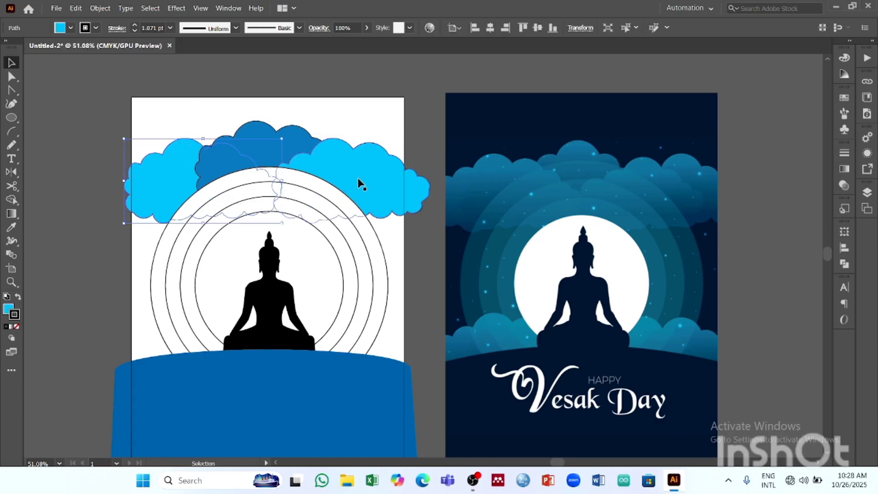
left_click(335, 173, "shift")
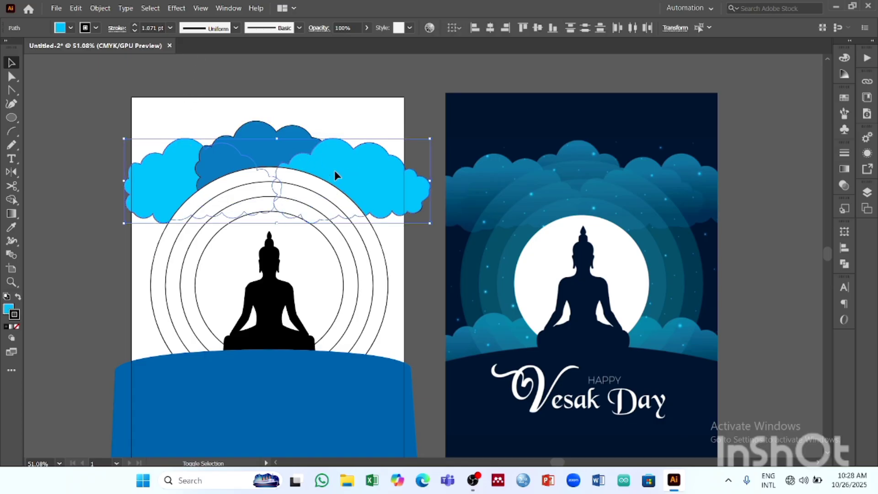
left_click(268, 137)
left_click(125, 8)
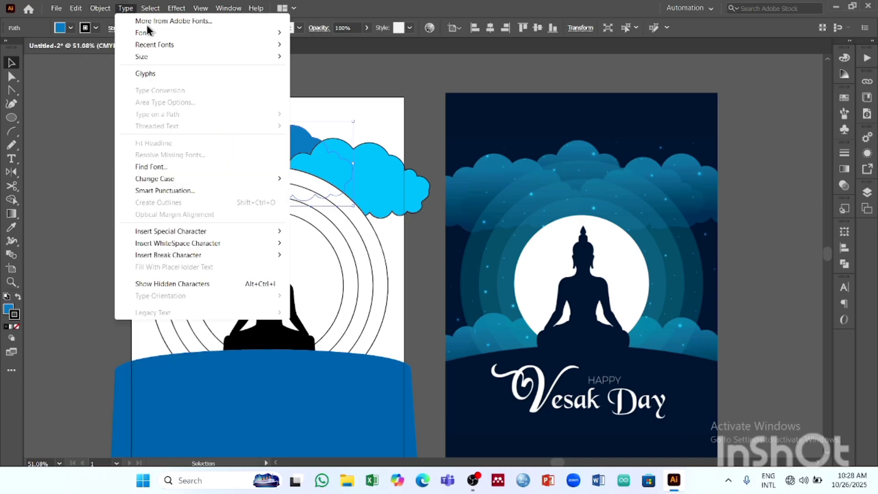
mouse_move(118, 33)
left_click(315, 65)
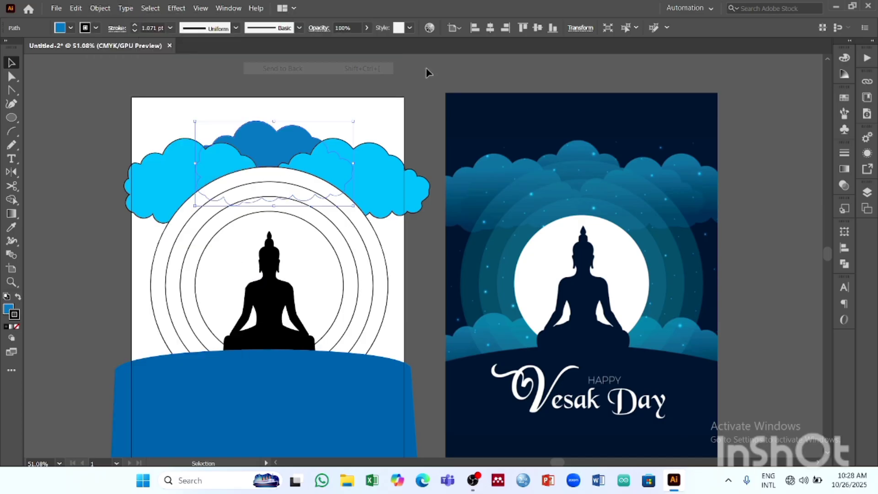
left_click(415, 63)
- Remove the black stroke from all three upper clouds by setting their stroke colour to None
left_click(233, 153)
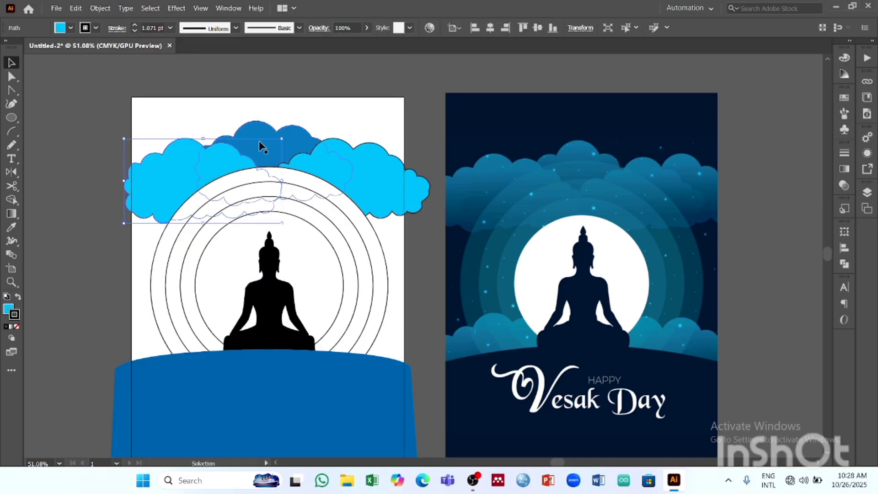
left_click(349, 157, "shift")
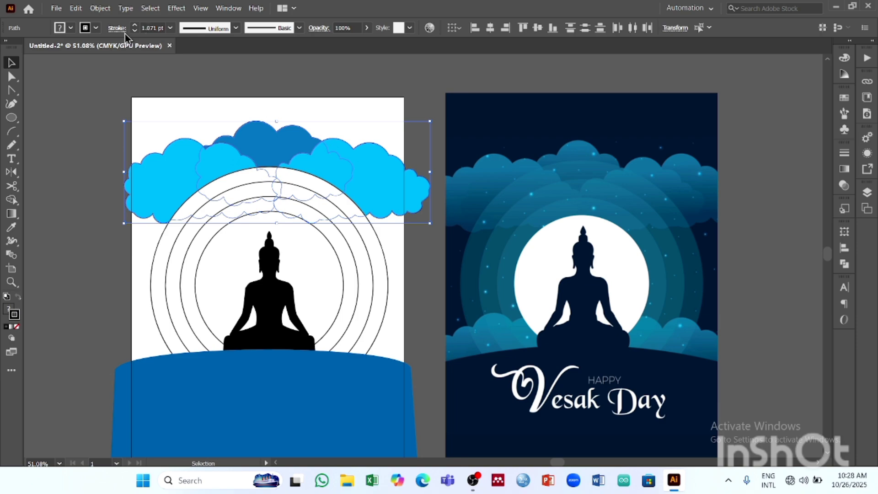
left_click(96, 28)
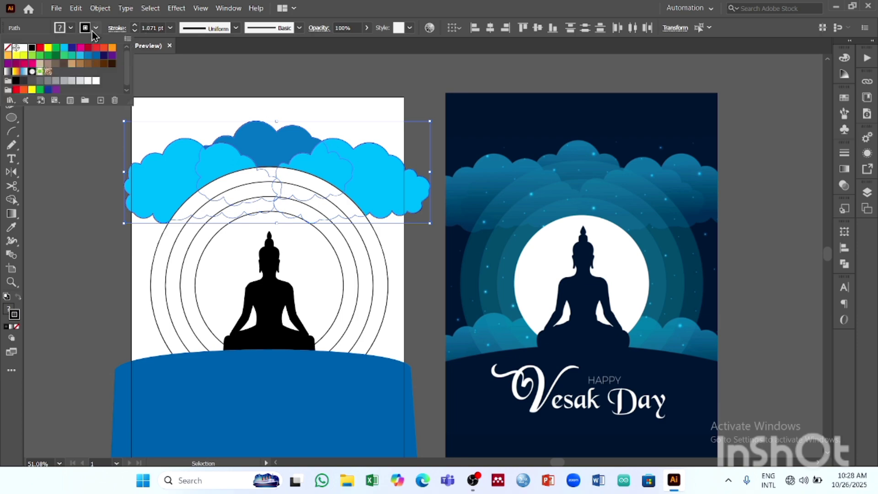
left_click(8, 48)
left_click(206, 64)
left_click(240, 75)
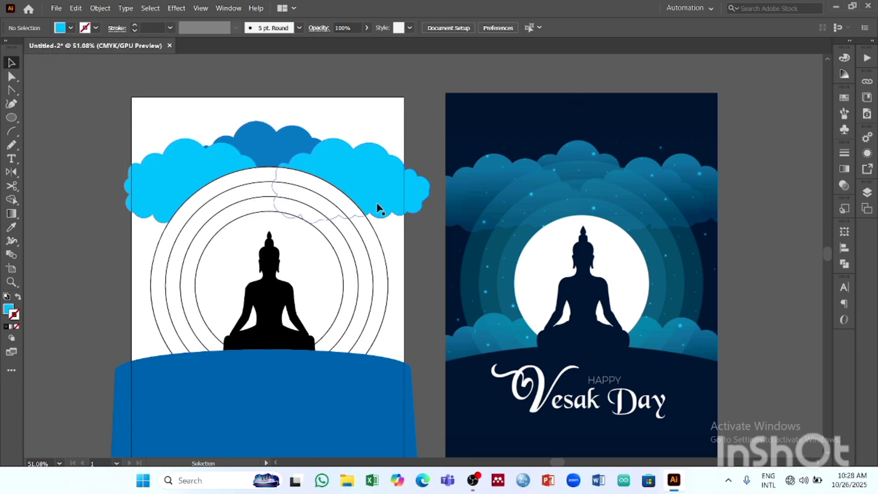
scroll(429, 245, "down", 3)
scroll(502, 190, "up", 1)
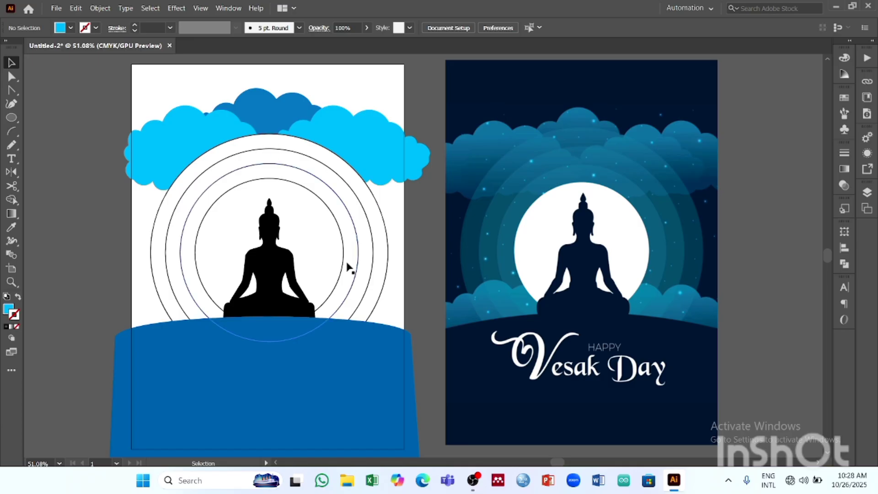
- Trace the reference poster's lower-left cloud as a closed freehand Pencil path, and enlarge the traced shape slightly
scroll(348, 262, "down", 1)
scroll(349, 260, "down", 1)
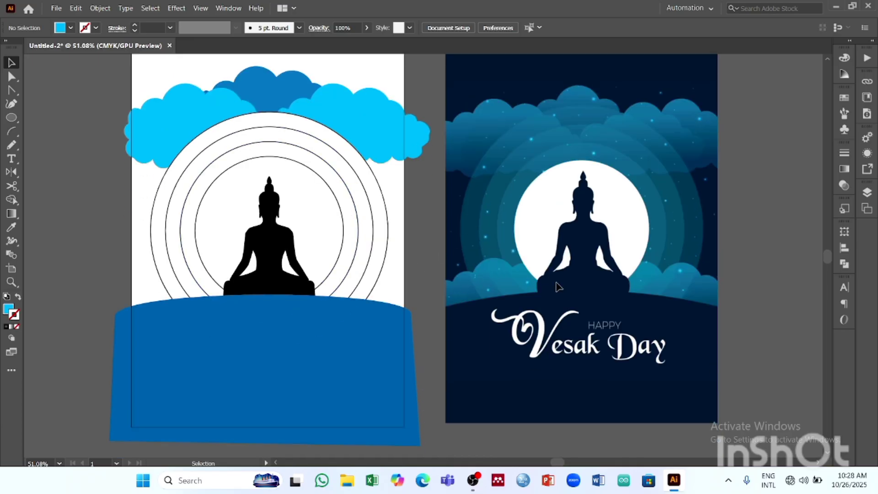
key("z")
left_click_drag(543, 255, 663, 319)
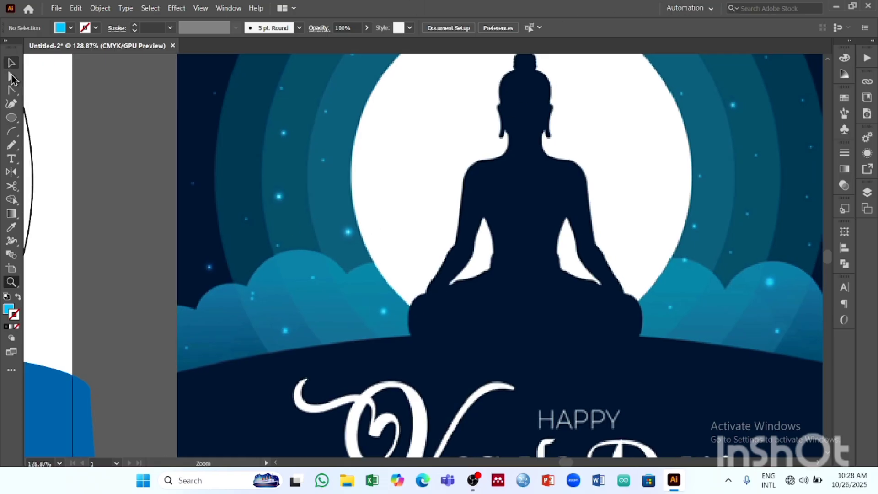
left_click_drag(16, 148, 82, 170)
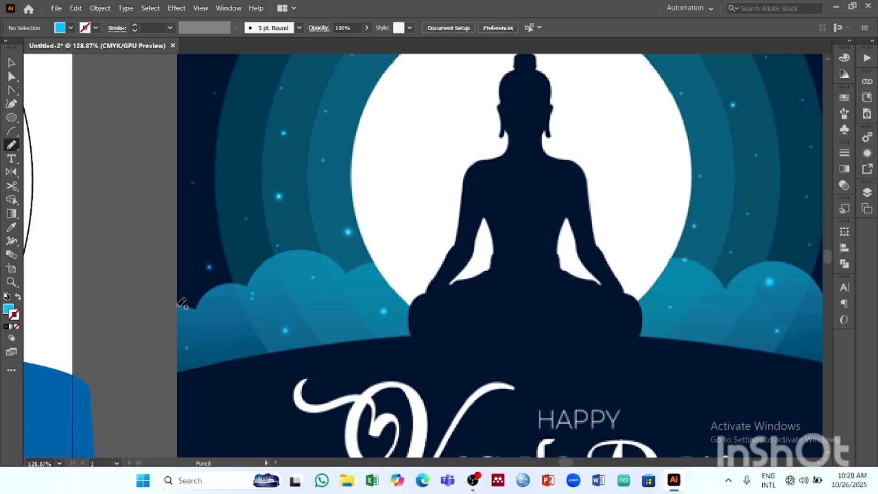
mouse_move(196, 305)
left_mouse_down()
mouse_move(249, 284)
mouse_move(289, 251)
mouse_move(346, 263)
left_mouse_up()
mouse_move(411, 270)
left_mouse_down()
mouse_move(428, 314)
mouse_move(421, 337)
mouse_move(178, 373)
mouse_move(181, 306)
left_mouse_up()
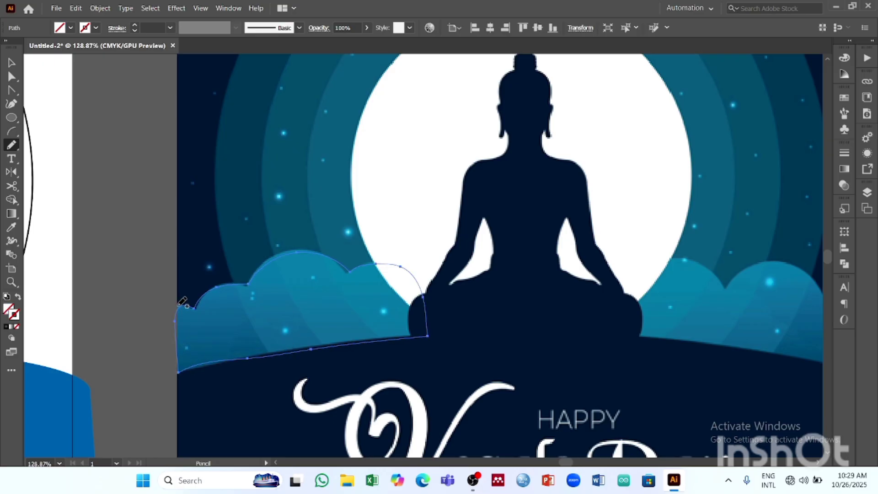
key("v")
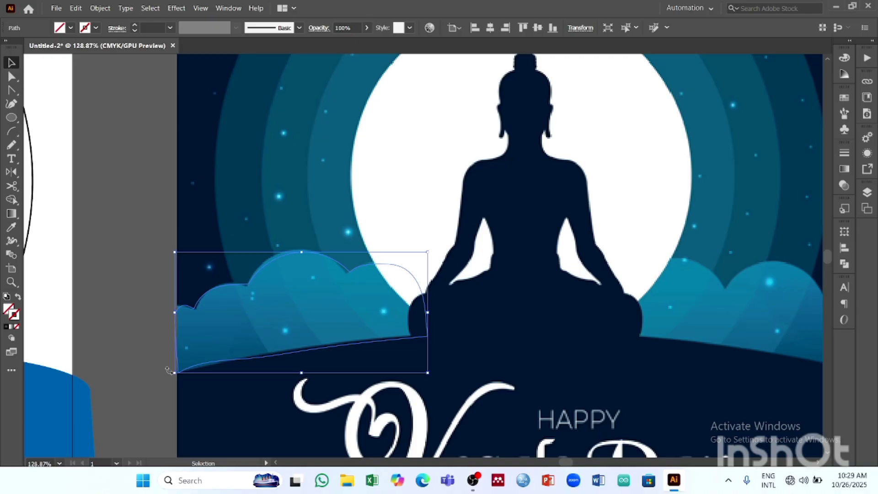
left_click_drag(175, 373, 167, 377)
- Give the traced cloud a 0.75 pt black stroke and move it onto the artboard's lower left, at the ground's edge
key("ctrl+alt+0")
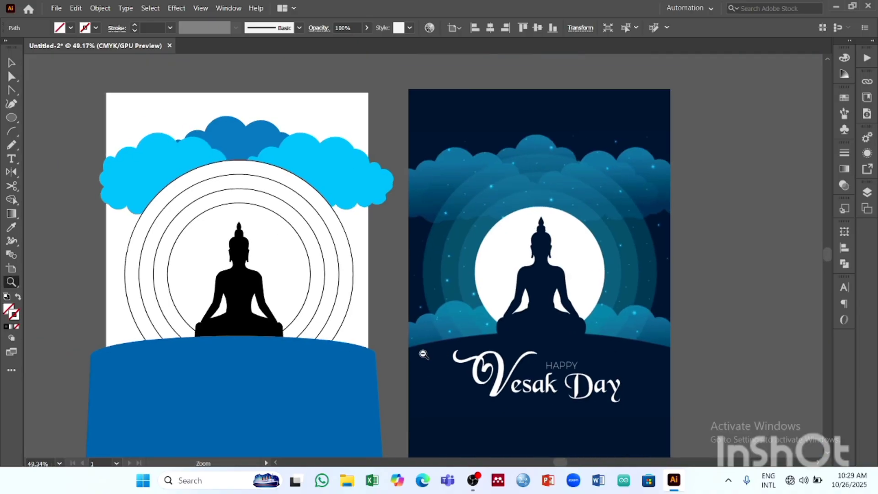
left_click(134, 25)
left_click(135, 25)
left_click(135, 25)
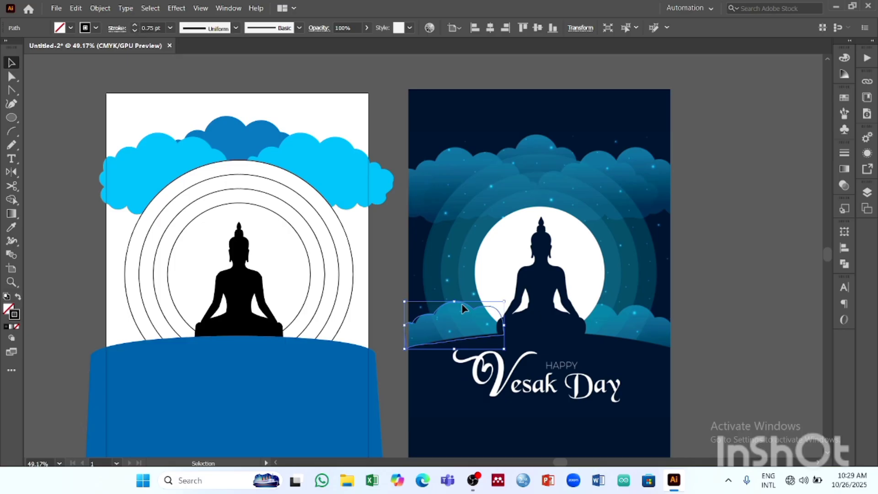
left_click_drag(463, 309, 152, 315)
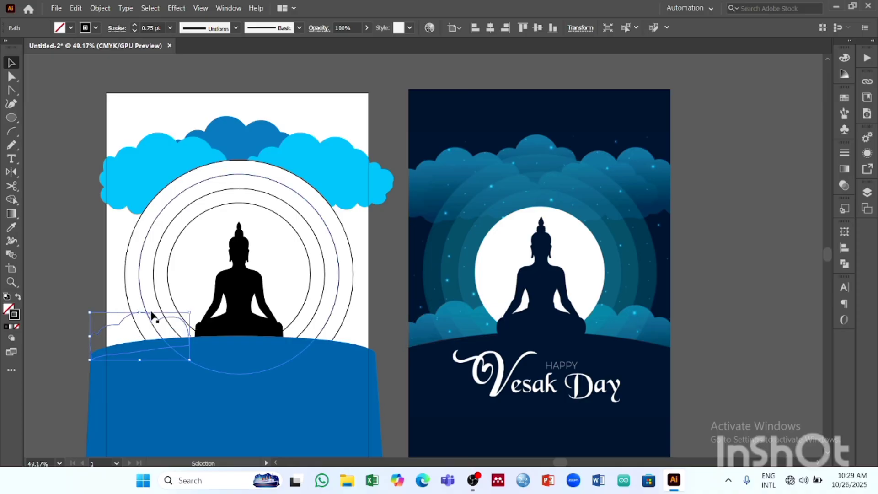
left_click(415, 82)
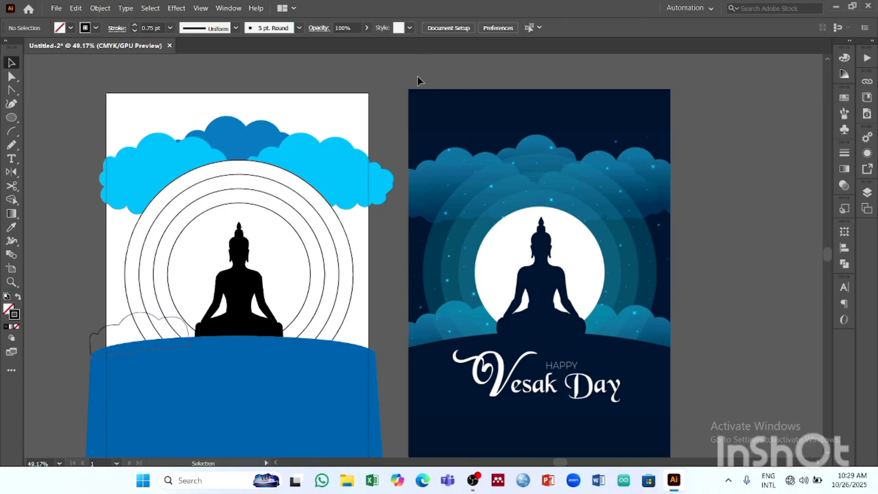
- Send the lower-left cloud outline to the back, behind the blue ground and the halo rings
left_click(136, 317)
left_click(100, 8)
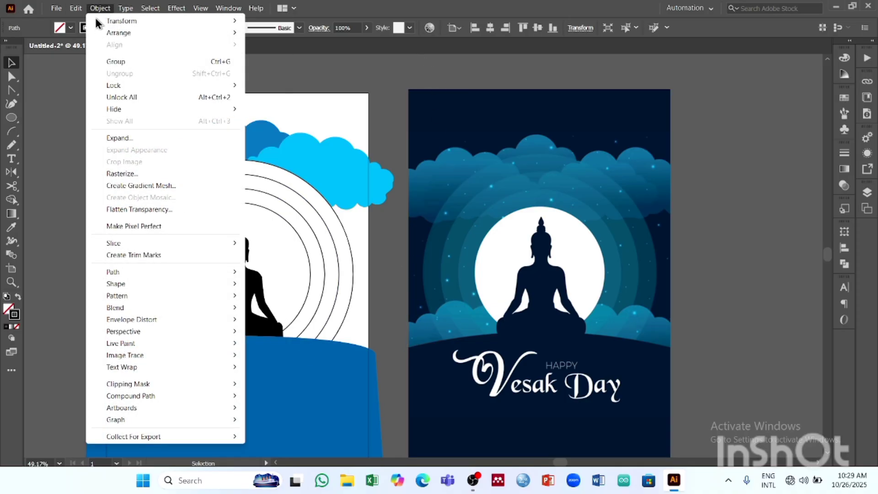
mouse_move(111, 32)
left_click(338, 70)
left_click(400, 96)
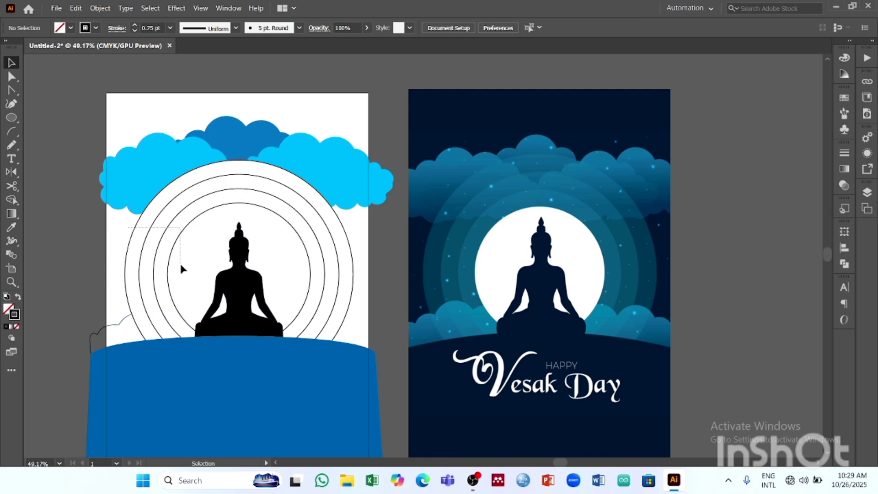
- Scale the grouped halo rings down slightly and proportionally about their centre
left_click(188, 275)
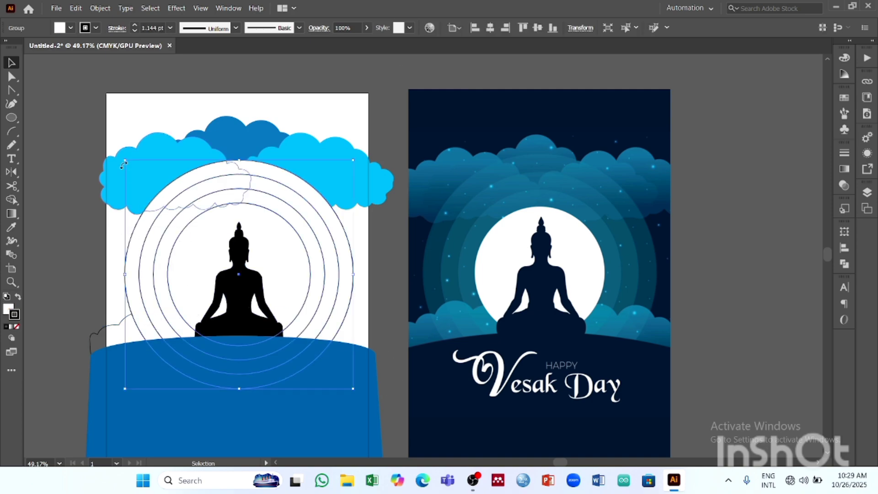
left_click_drag(126, 162, 141, 172)
left_click(372, 76)
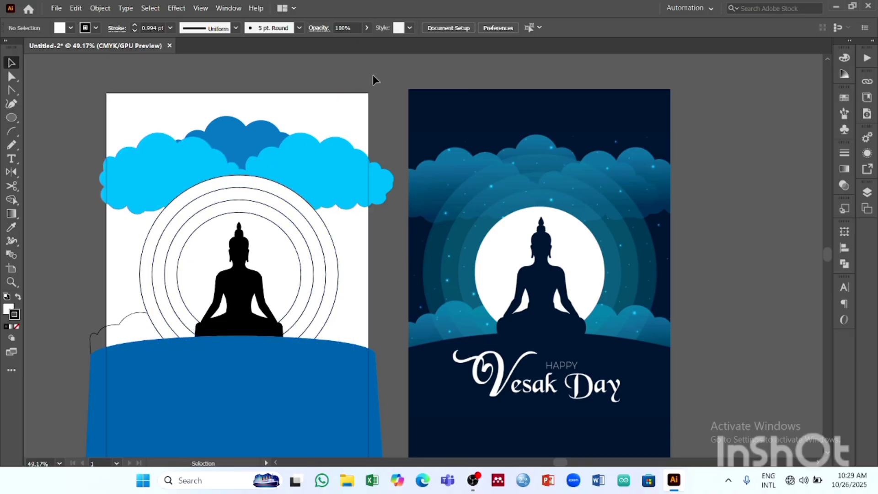
left_click(122, 317)
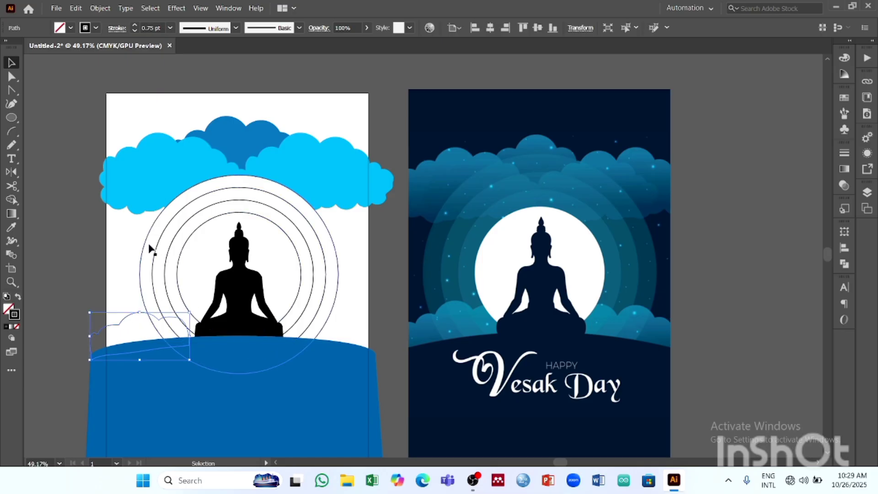
left_click(120, 205)
left_click(100, 241)
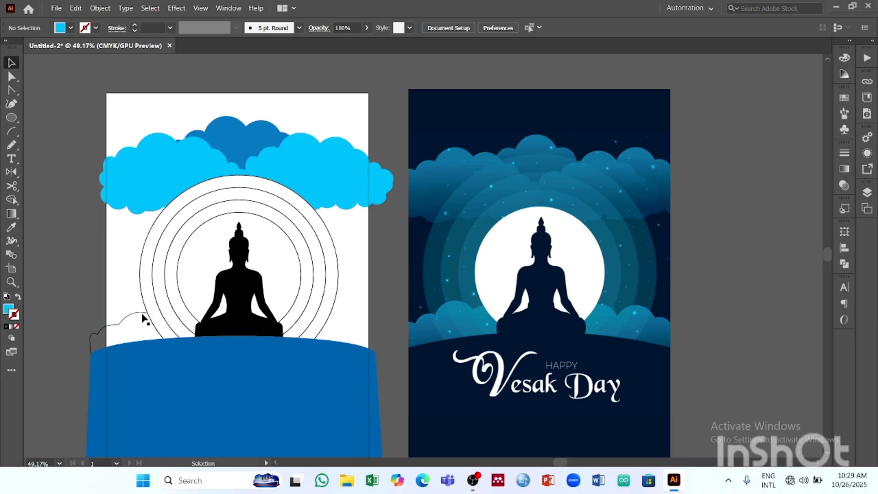
- Duplicate the lower-left cloud, reflect the copy across the vertical axis, and place it behind the ground's right edge
left_click_drag(143, 319, 349, 301)
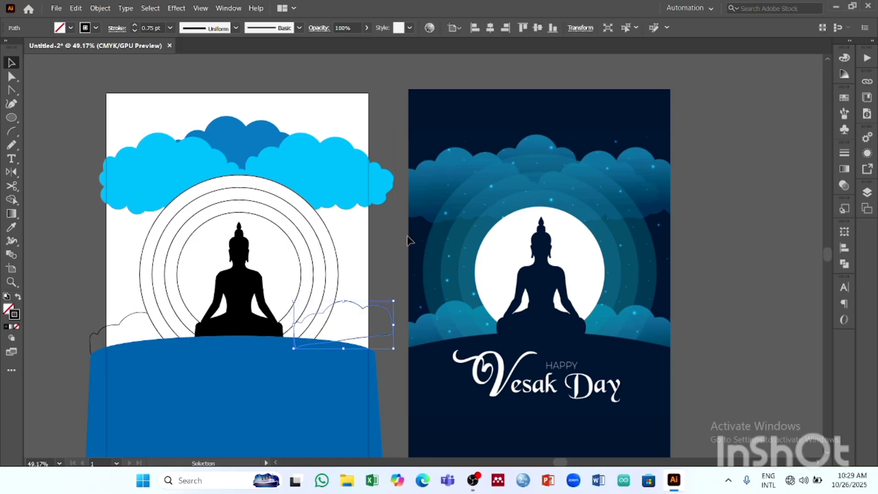
left_click(15, 173)
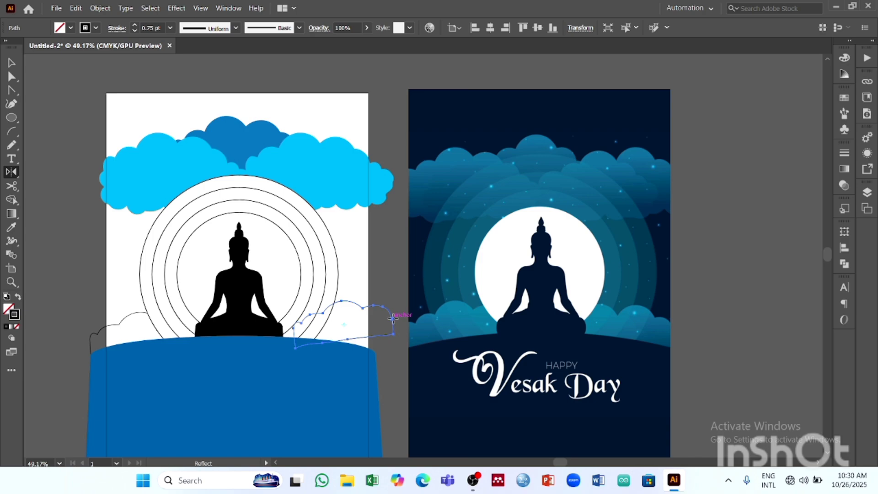
left_click(393, 319, "alt")
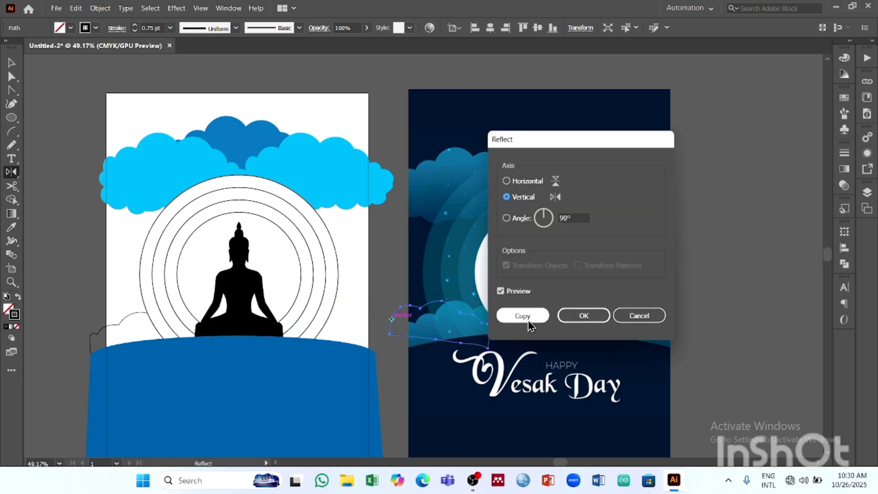
left_click(583, 316)
left_click(11, 64)
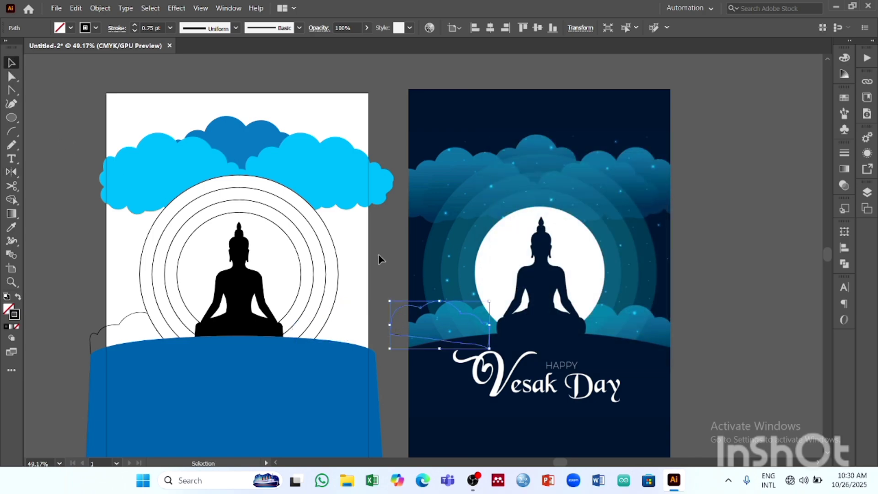
left_click_drag(421, 305, 331, 315)
left_click(475, 86)
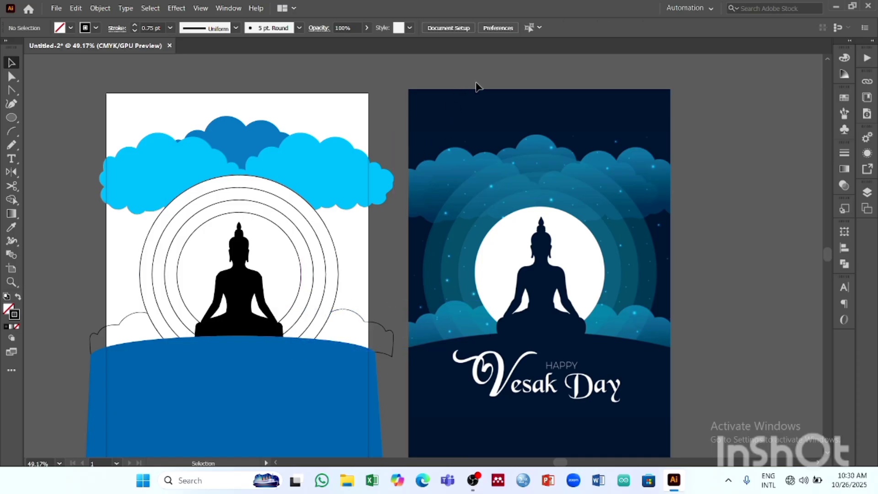
- Fill the curved ground shape with the dark indigo swatch
scroll(350, 320, "down", 1)
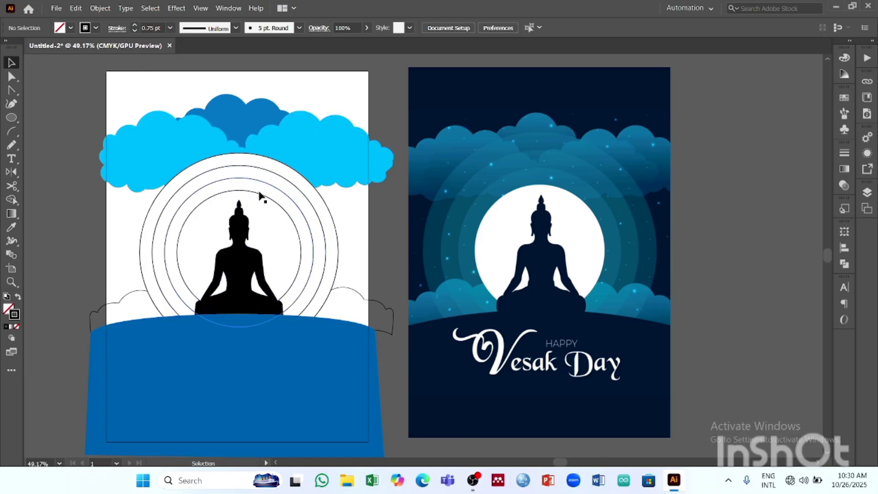
left_click(275, 342)
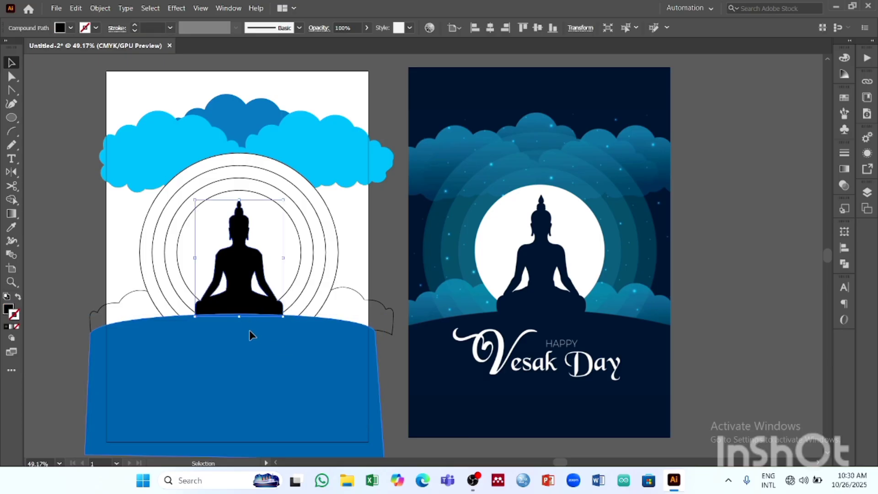
left_click(74, 28)
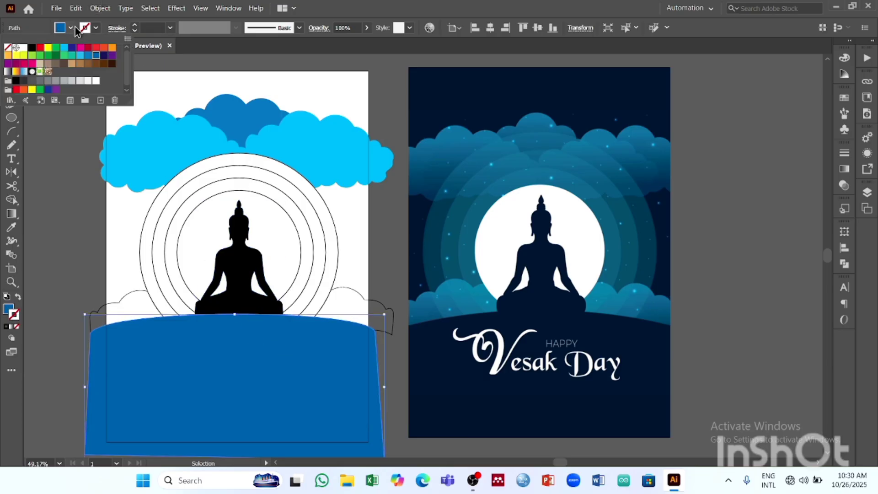
left_click(103, 56)
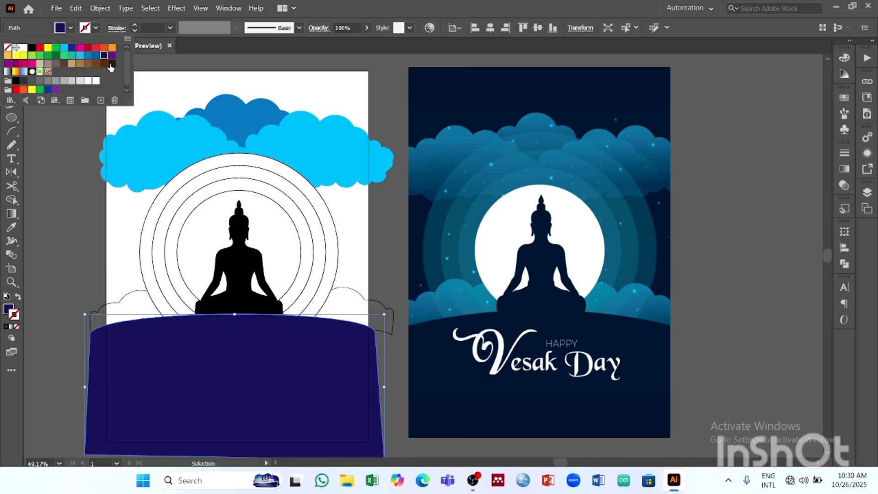
double_click(104, 56)
left_click_drag(447, 125, 379, 96)
left_click(424, 292)
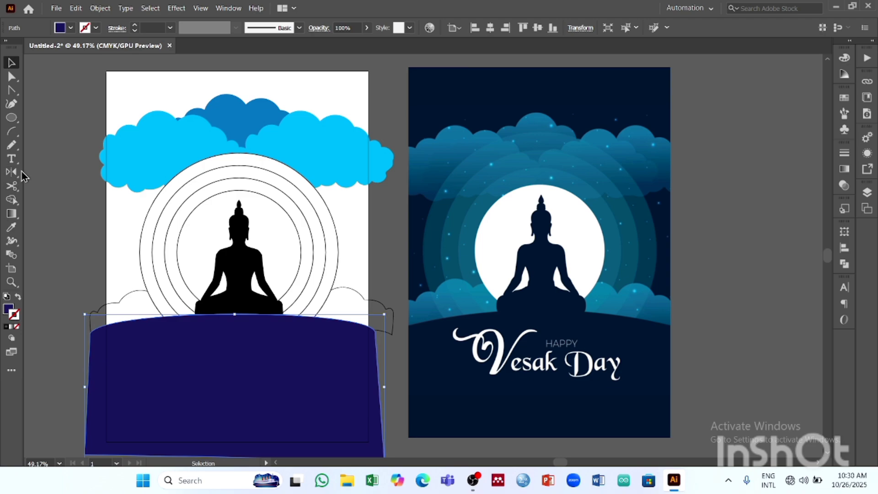
- Fill the curved ground with the dark navy sampled from the lower part of the reference poster using the Eyedropper
left_click(12, 227)
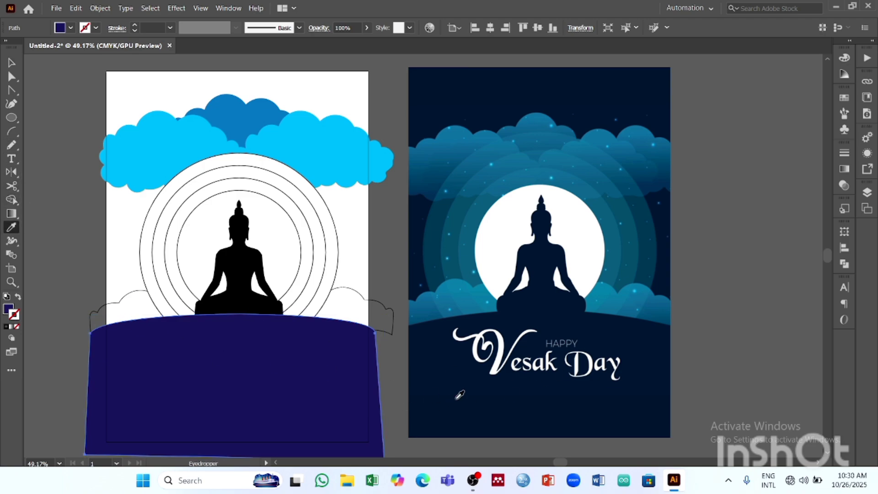
left_click(442, 364)
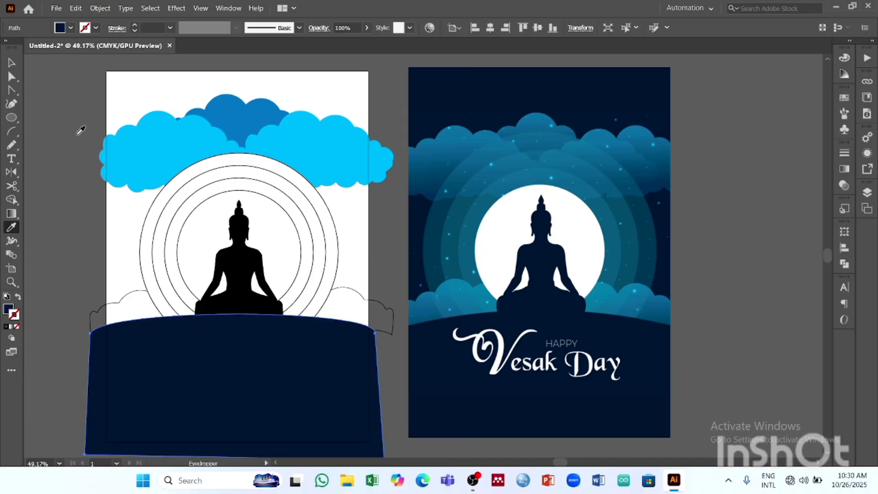
key("v")
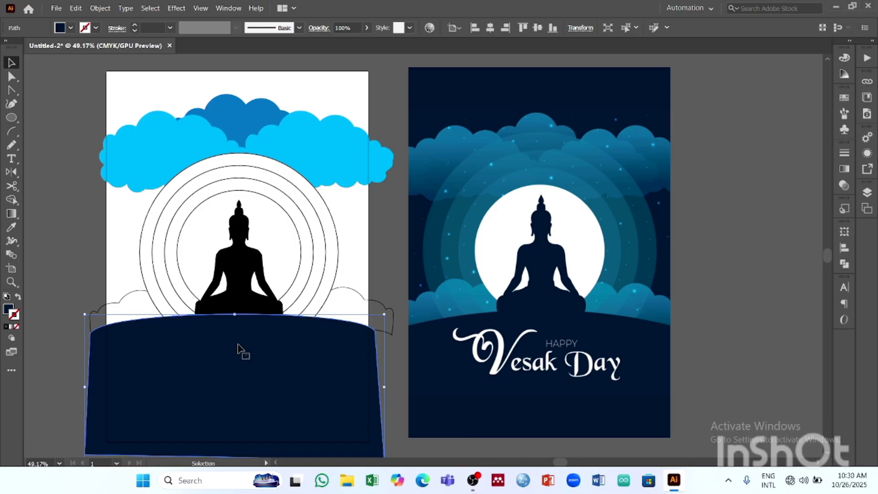
- Recolour the Buddha silhouette with the dark navy sampled from the curved ground
left_click(236, 276)
left_click(12, 227)
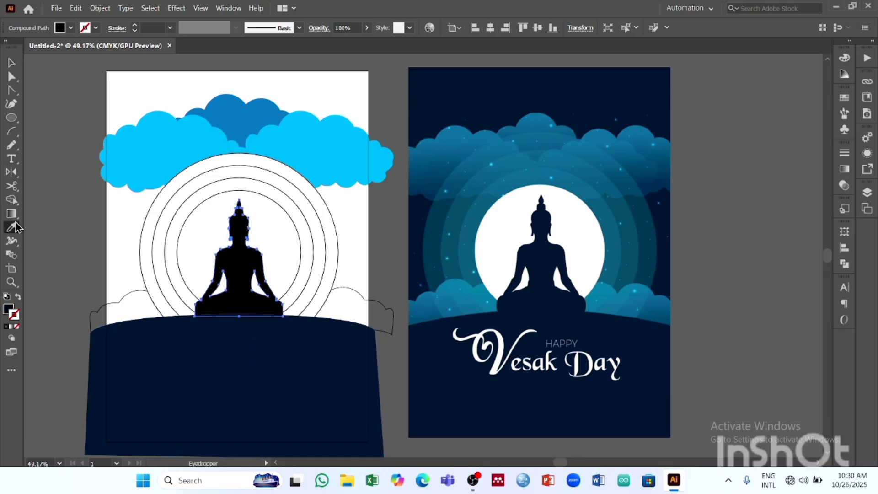
left_click(223, 371)
left_click(11, 63)
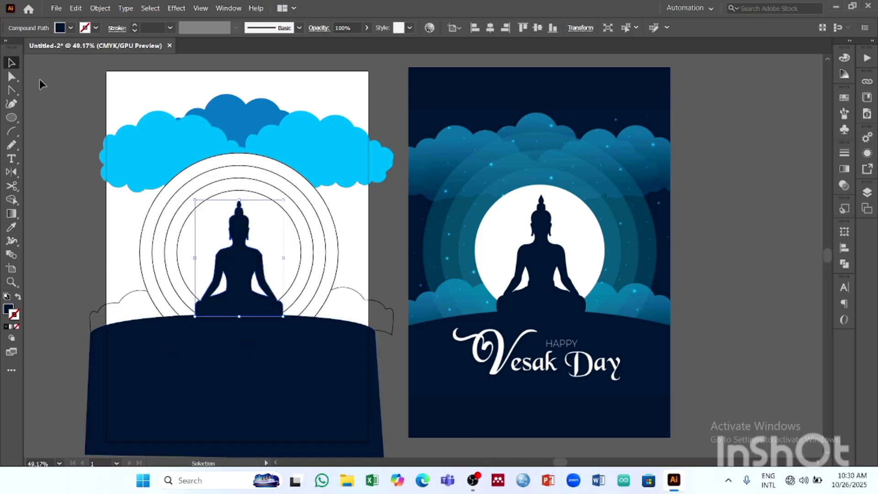
left_click(60, 102)
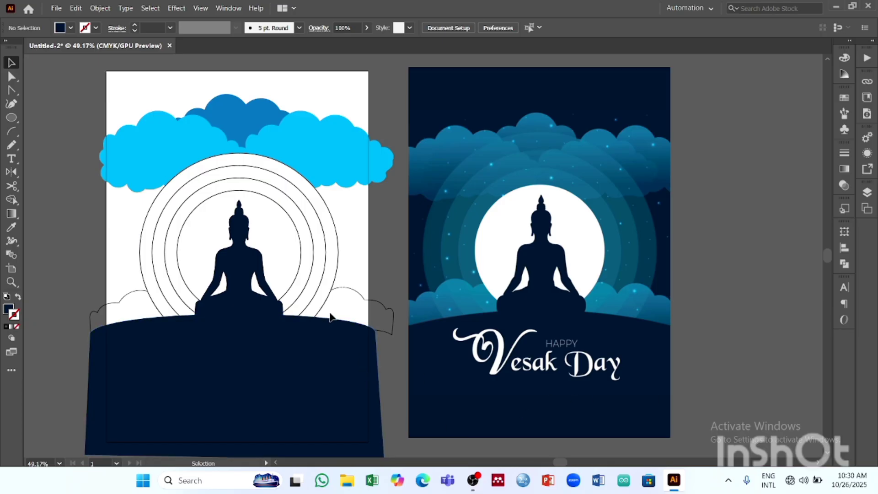
- Ungroup the concentric halo rings and select the second ring from the centre on its own
left_click(283, 221)
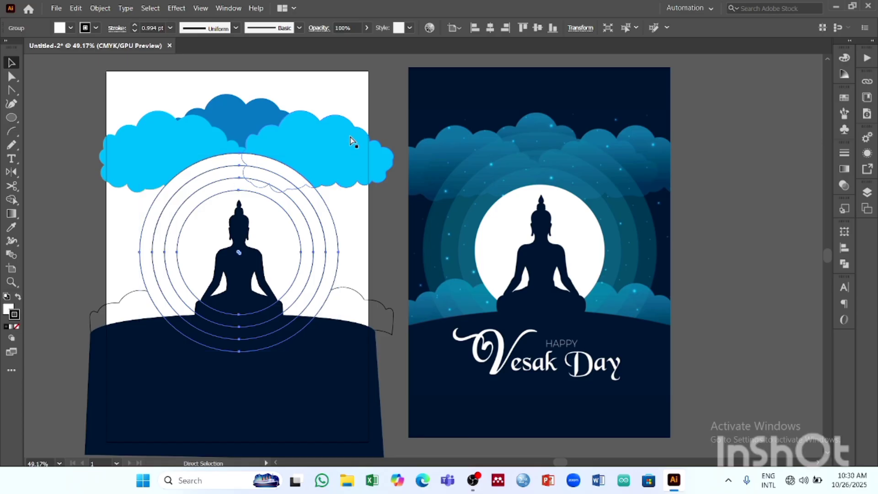
key("ctrl+shift+g")
left_click(765, 171)
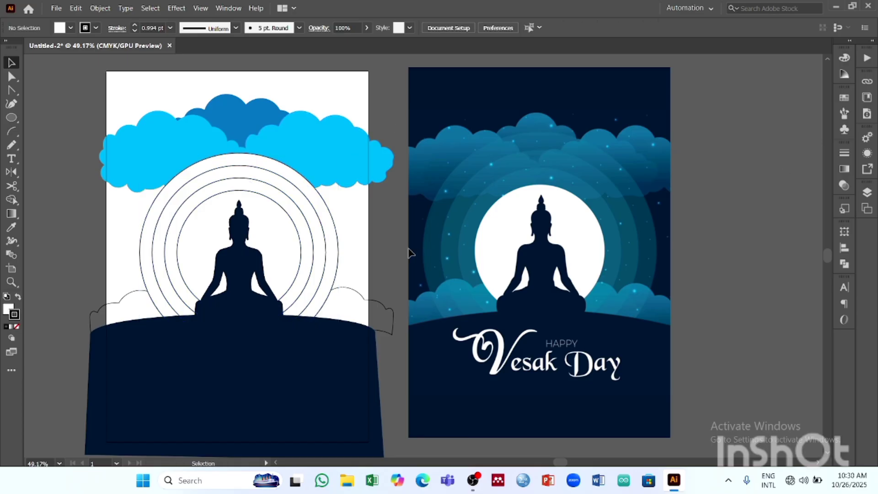
left_click(286, 235)
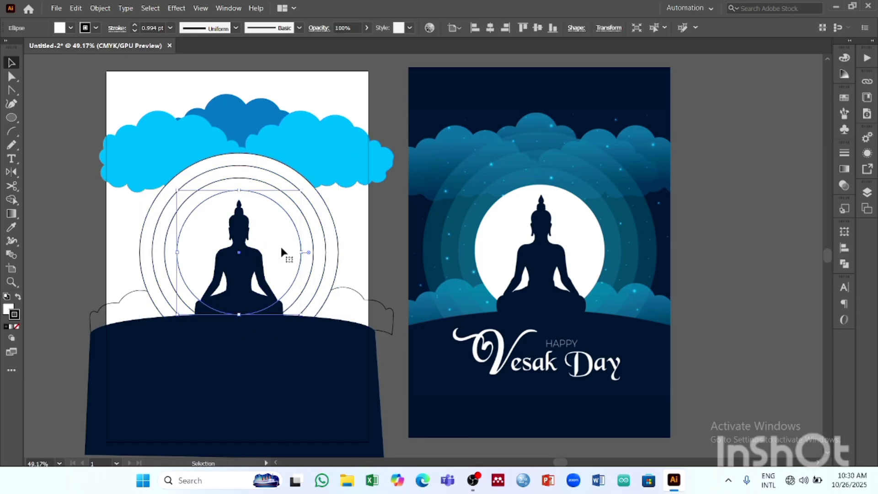
left_click(313, 254)
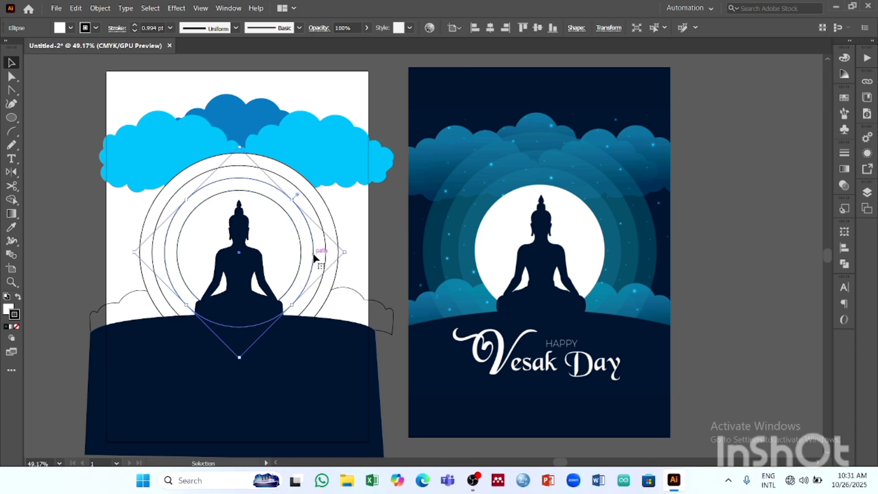
left_click(314, 202, "shift")
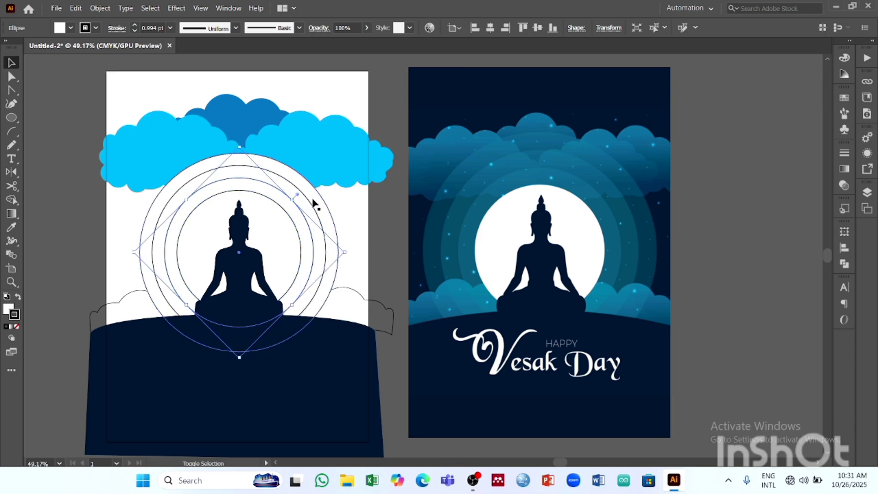
left_click(309, 201, "shift")
left_click(333, 222, "shift")
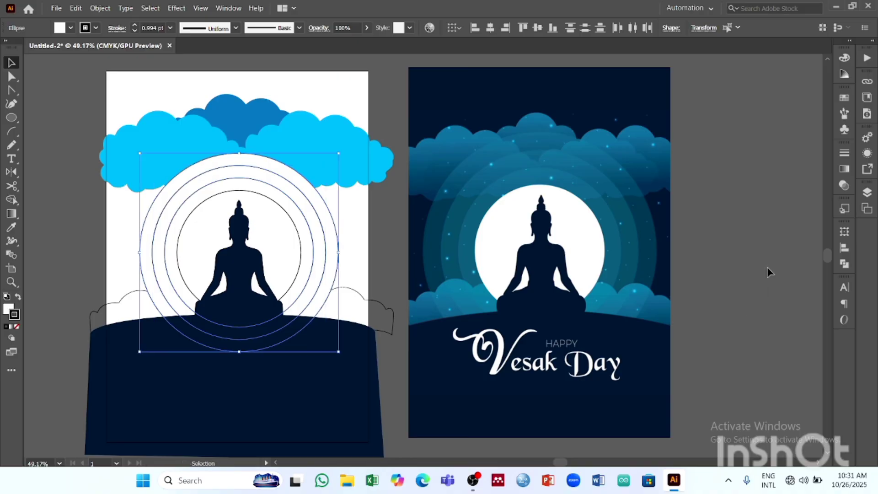
left_click(690, 268)
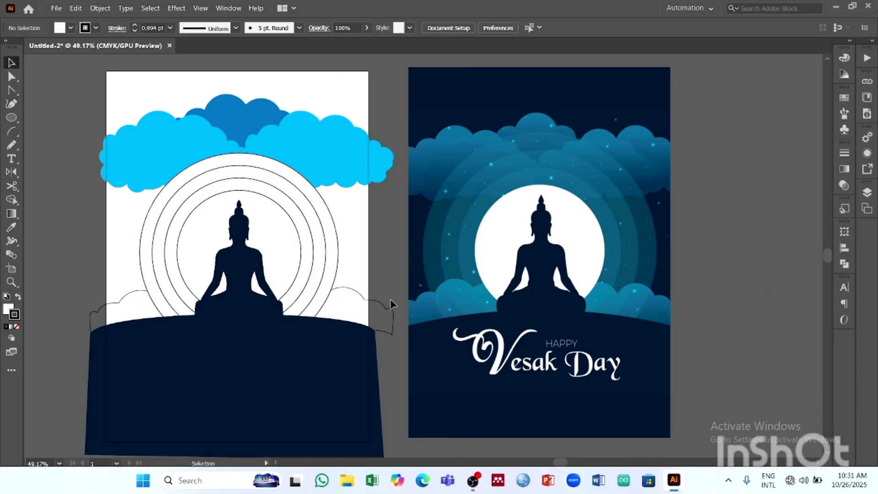
- Fill the three outer halo rings around the moon with the blue swatch C=85 M=50 Y=0 K=0
left_click(299, 175)
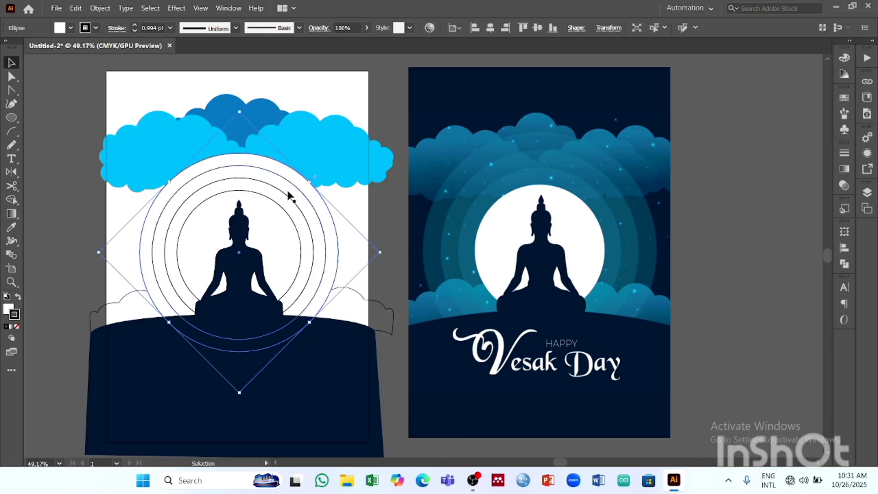
left_click(298, 191, "shift")
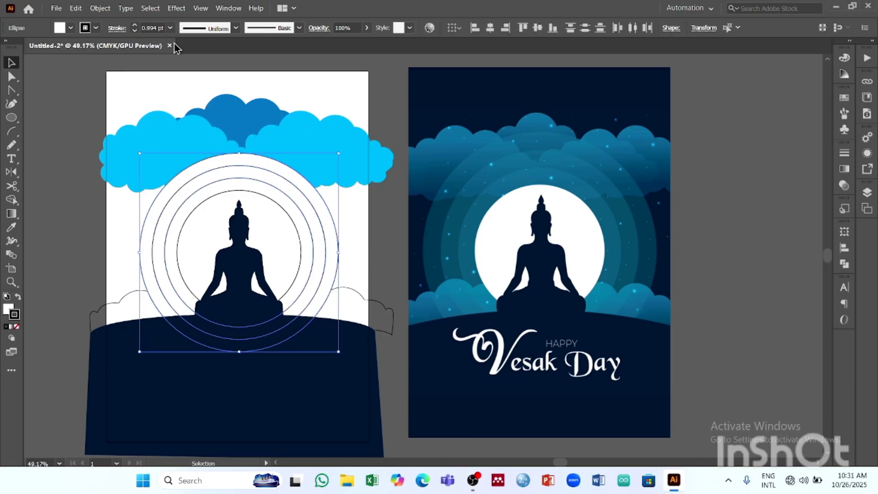
left_click(71, 28)
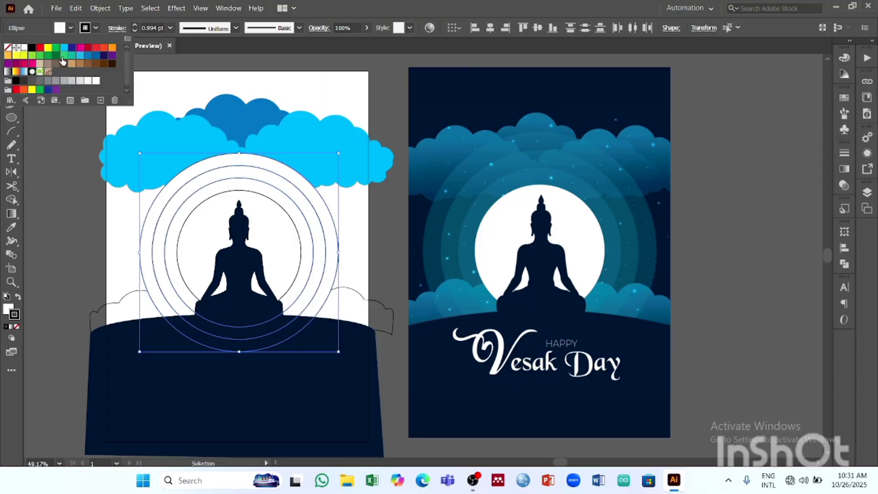
left_click(87, 56)
left_click(97, 55)
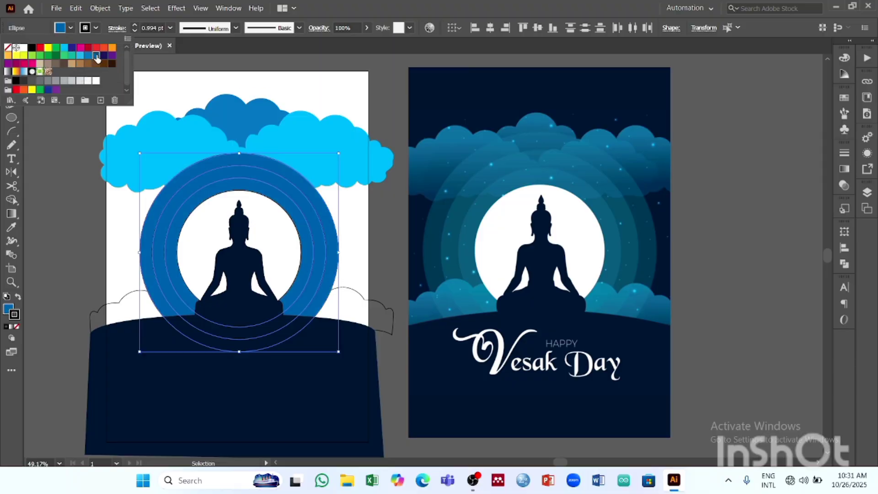
left_click(89, 57)
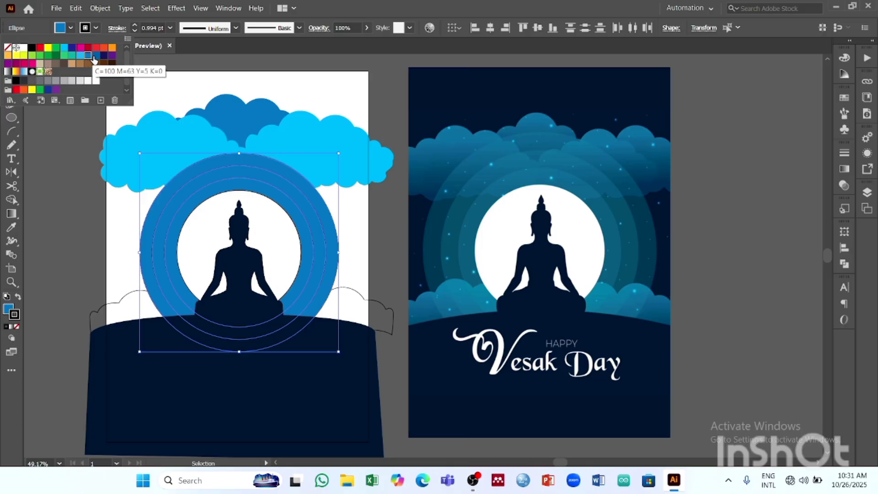
left_click(343, 47)
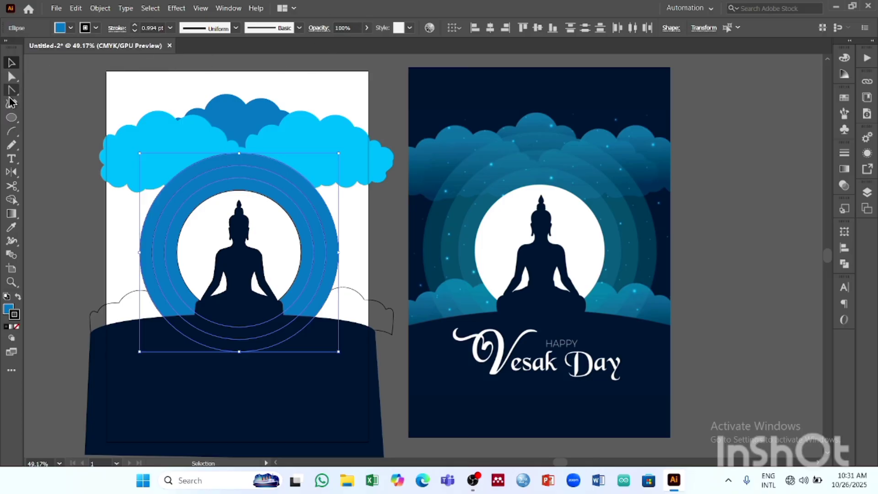
- Lower the opacity of the three blue halo rings to 52% and deselect them
left_click(367, 28)
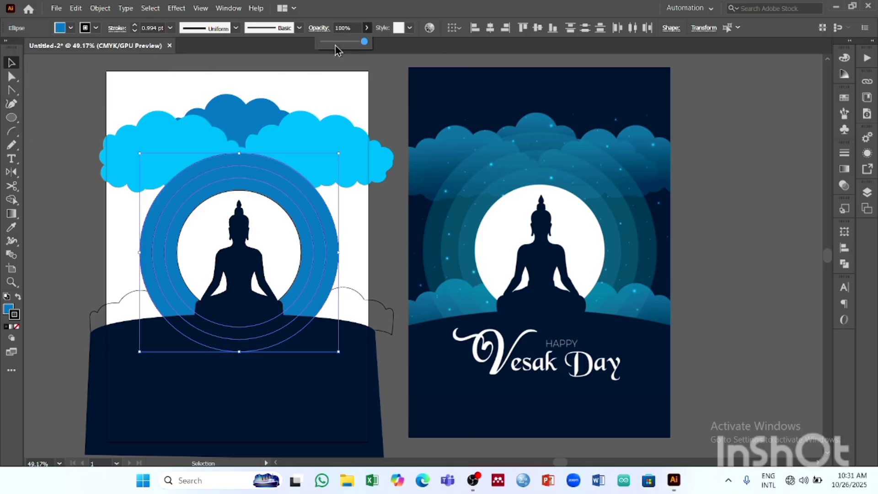
left_click(344, 41)
left_click(435, 62)
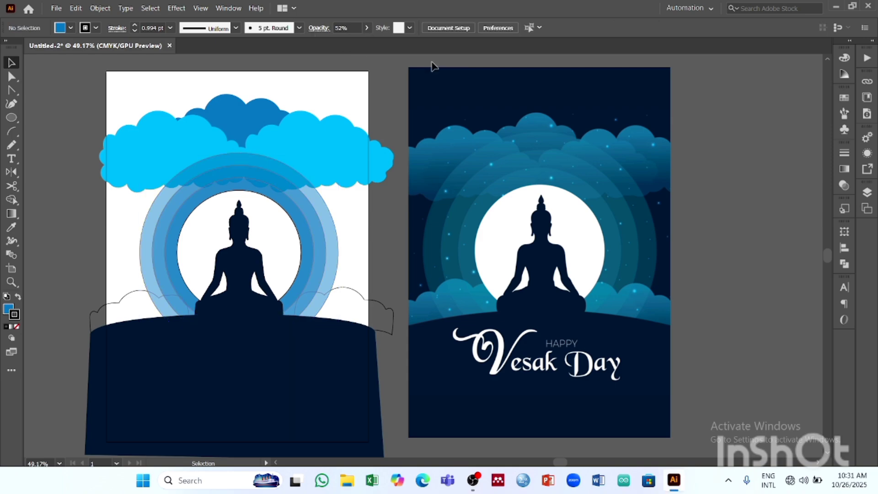
- Draw a background rectangle covering the artboard and fill it with the dark navy sampled from the reference poster's upper sky
left_click(12, 77)
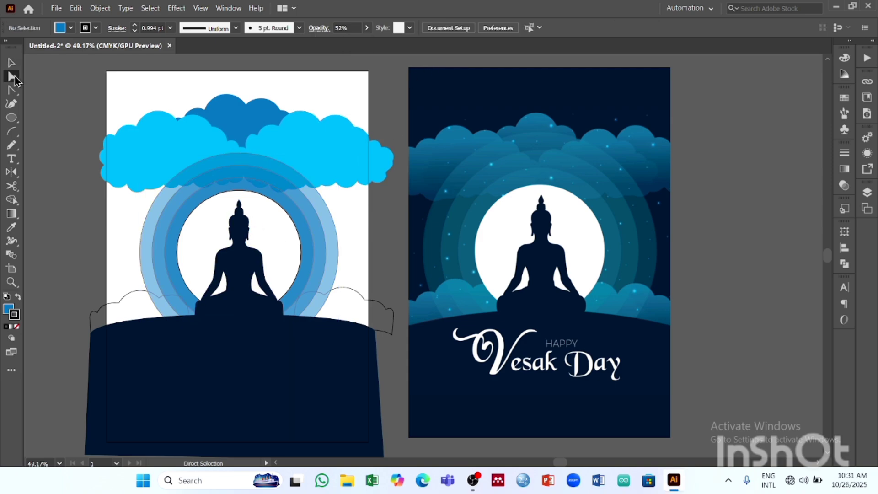
left_click_drag(12, 117, 60, 120)
left_click_drag(108, 72, 368, 408)
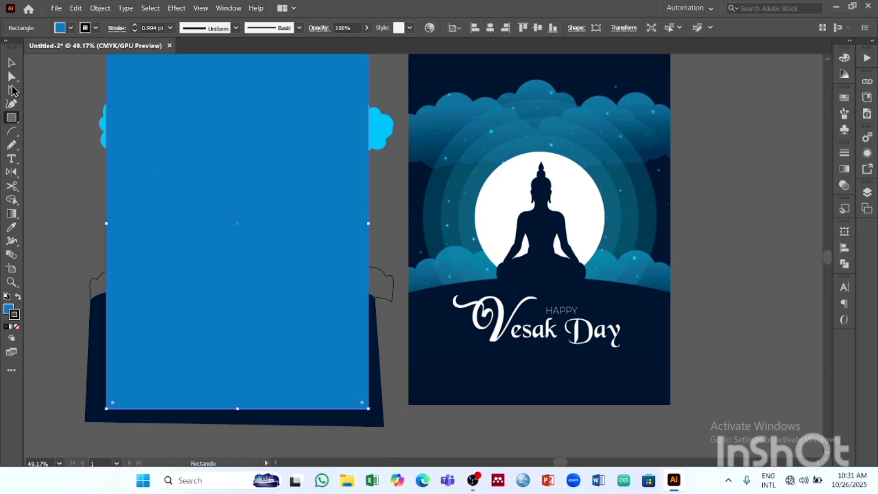
left_click(11, 227)
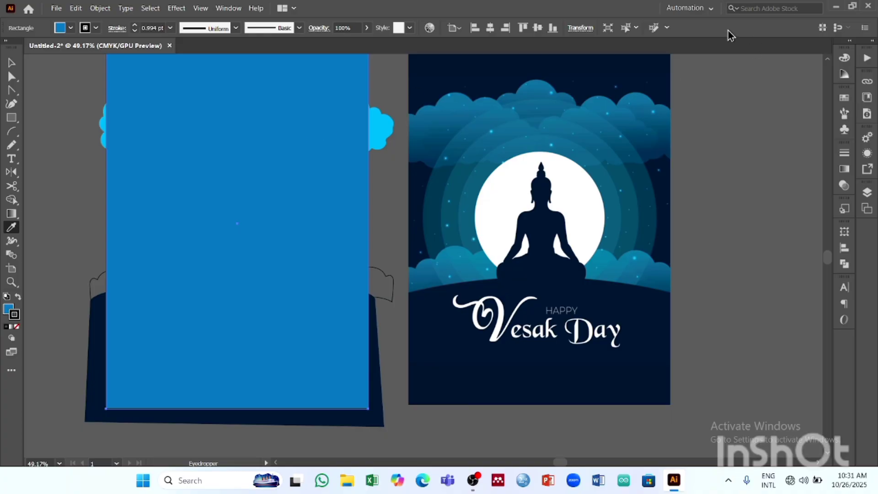
left_click(471, 73)
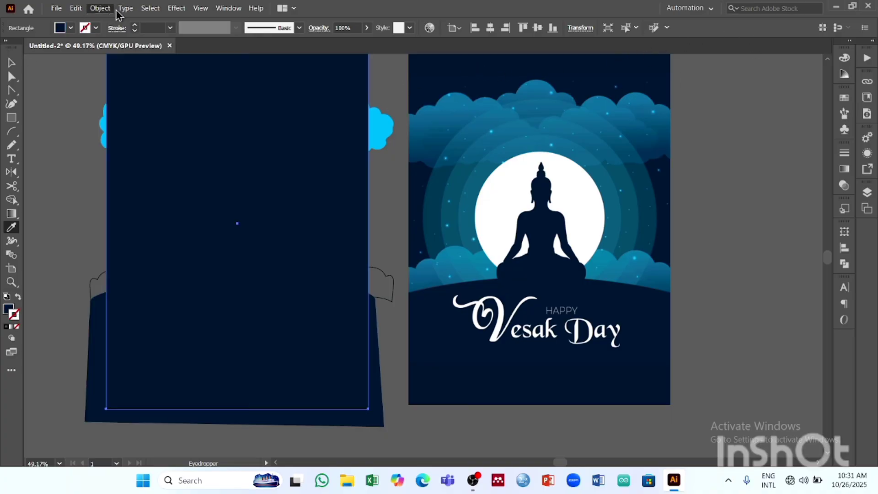
- Send the navy background rectangle behind all the other artwork and deselect it
left_click(99, 9)
mouse_move(118, 33)
left_click(296, 68)
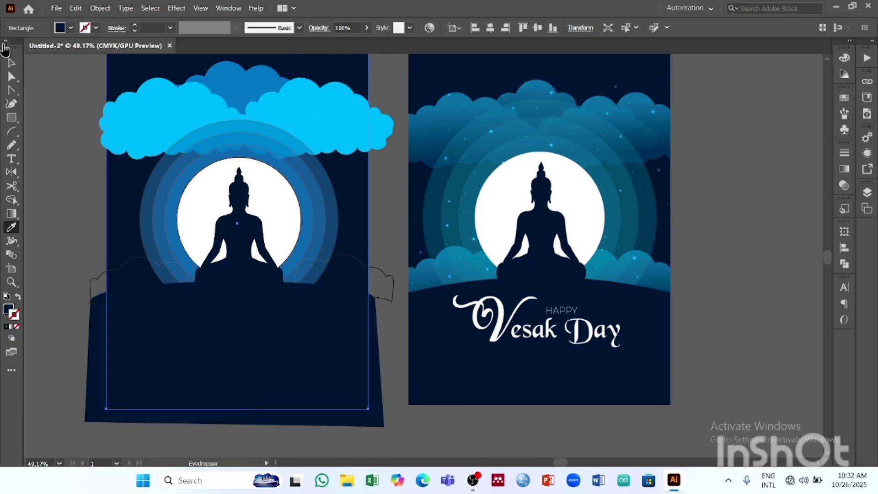
left_click(11, 62)
left_click(451, 434)
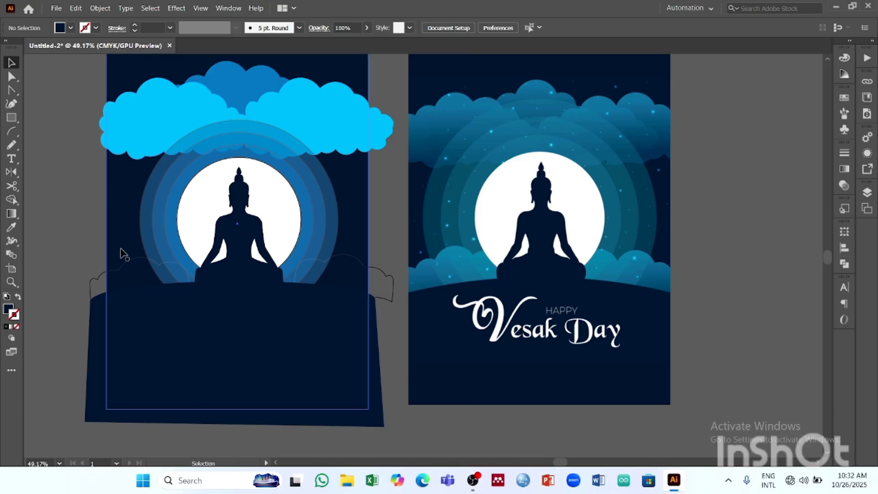
left_click(141, 264)
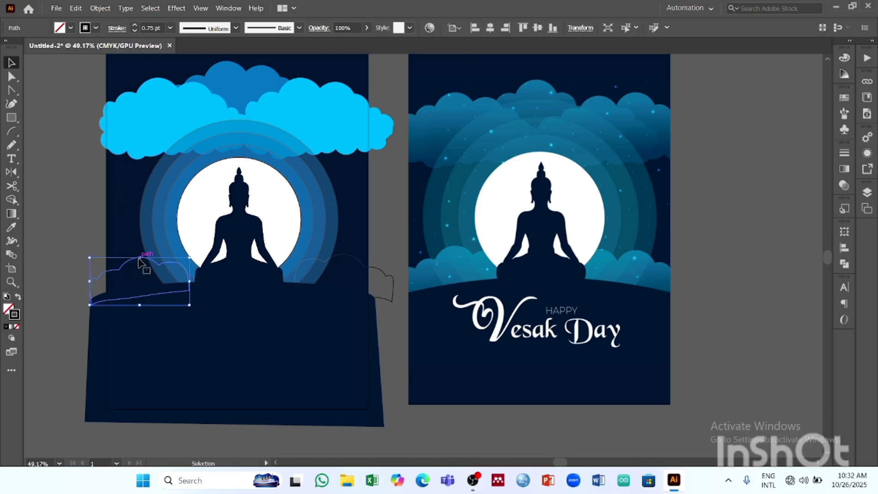
left_click(356, 259, "shift")
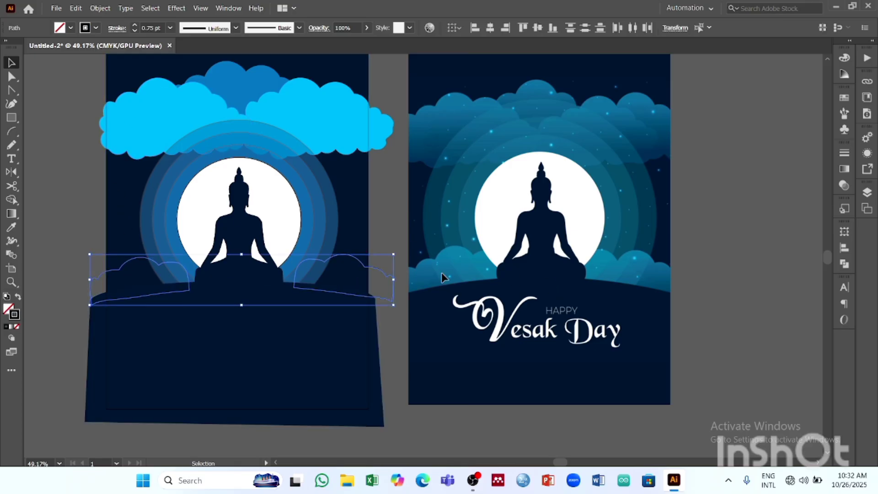
left_click(690, 309)
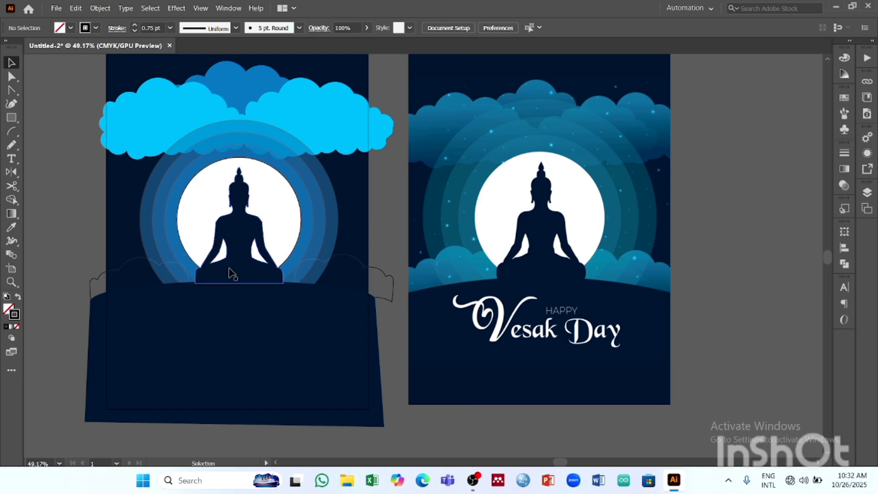
- Apply a white-to-black linear gradient to the stroke and fill of the left lower cloud
left_click(146, 259)
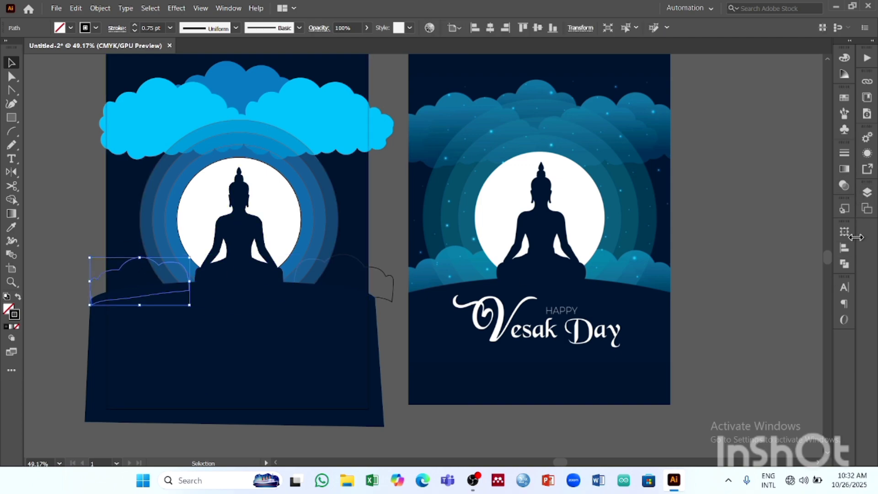
left_click(846, 171)
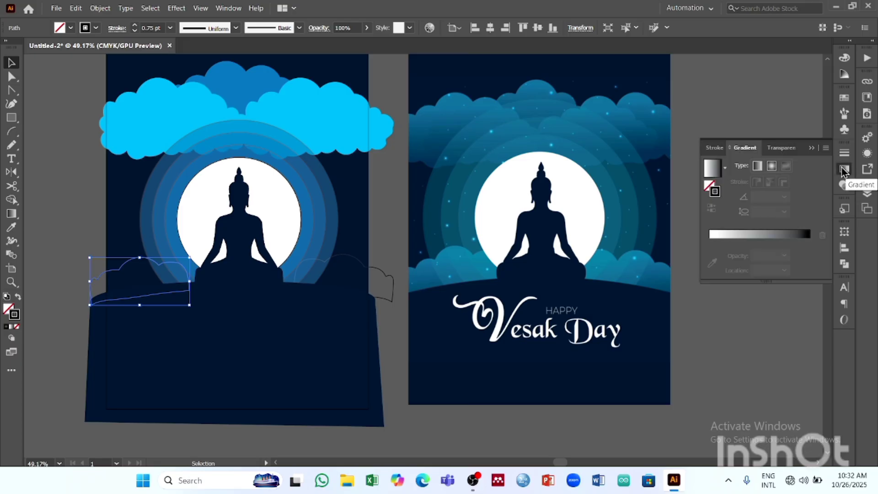
left_click(721, 246)
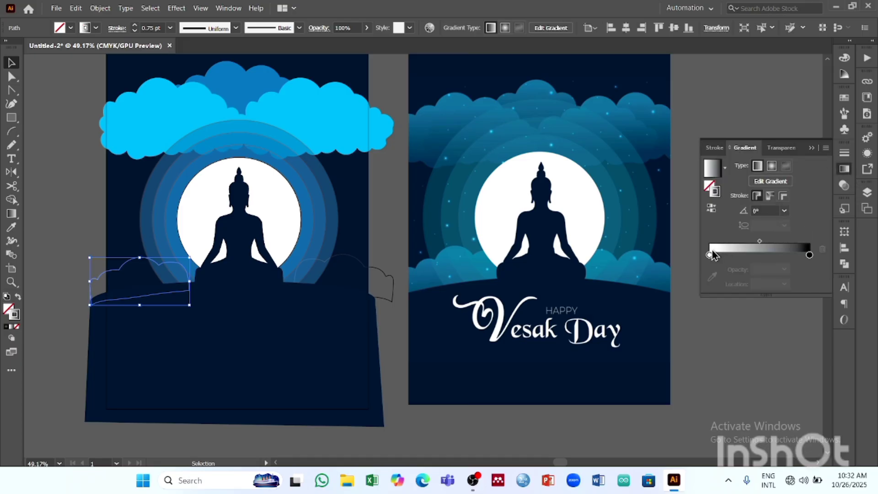
left_click(712, 194)
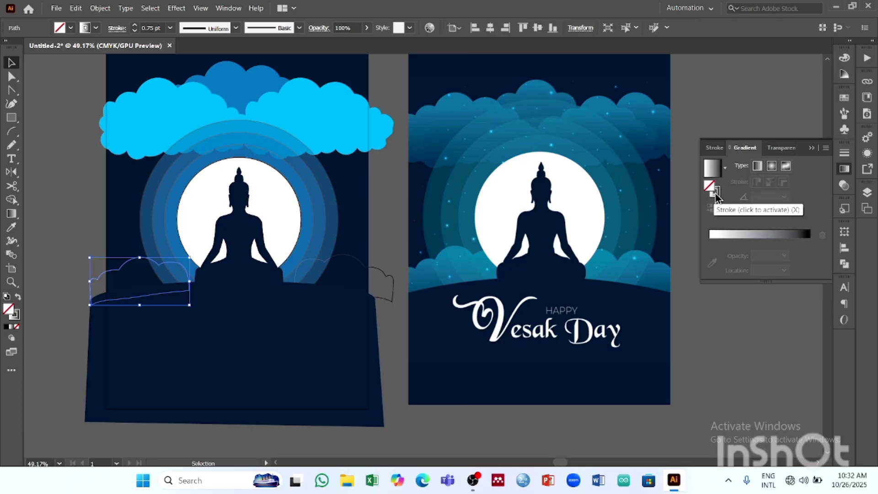
left_click(716, 233)
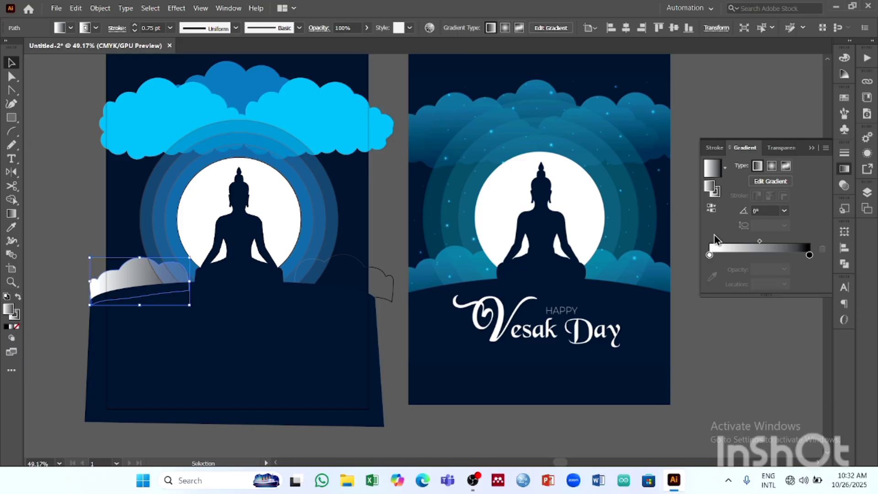
- Recolour the white starting stop of the cloud's fill gradient with the blue sampled from the reference poster's left lower cloud
double_click(710, 255)
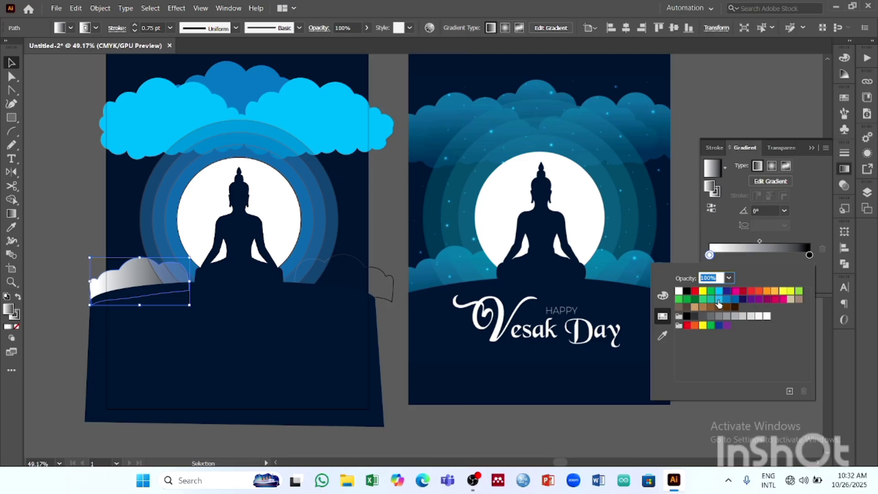
left_click(712, 254)
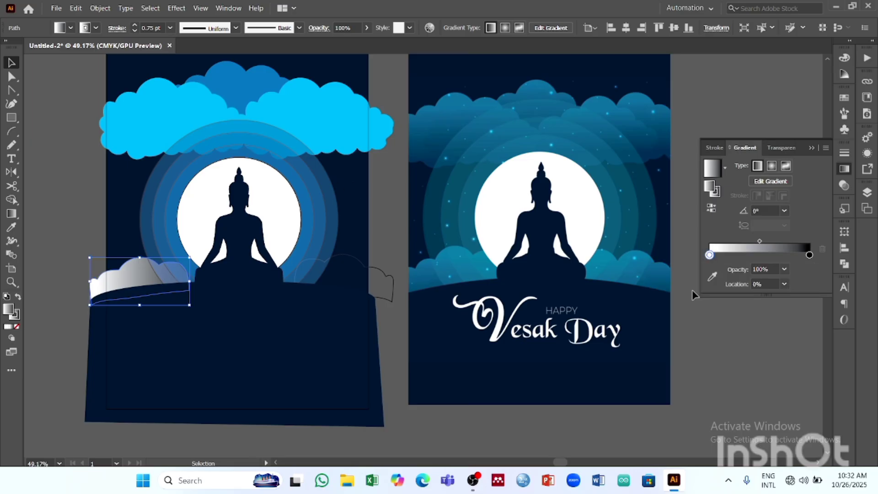
left_click(711, 256)
left_click(722, 293)
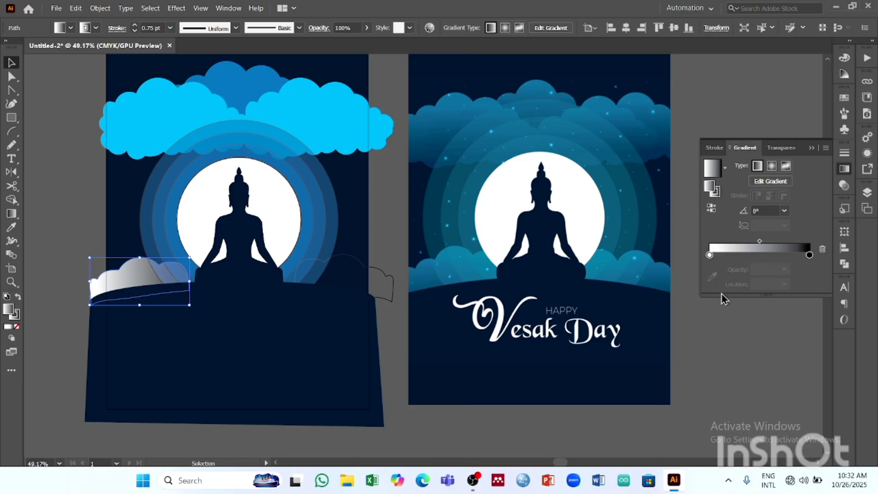
left_click(709, 255)
double_click(709, 256)
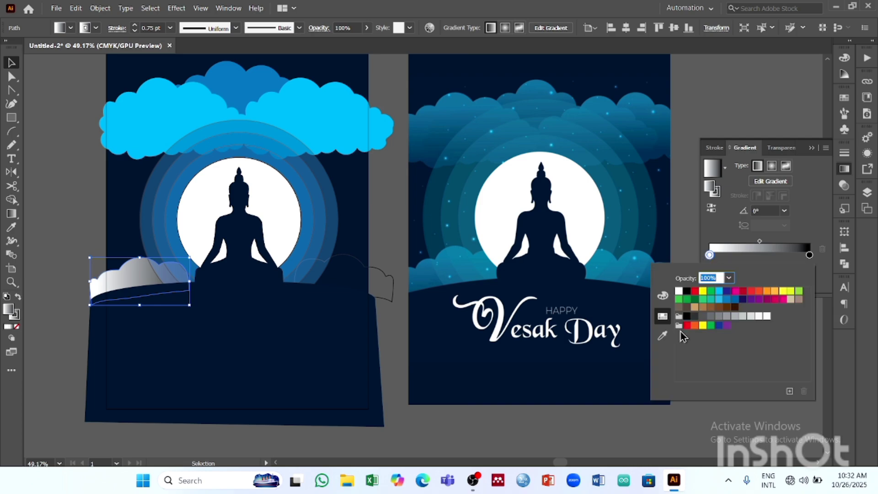
left_click(661, 338)
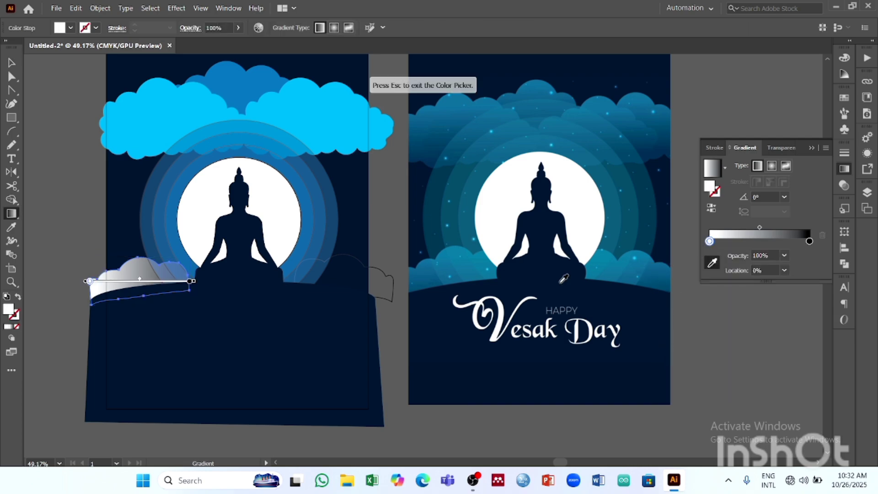
left_click(421, 275)
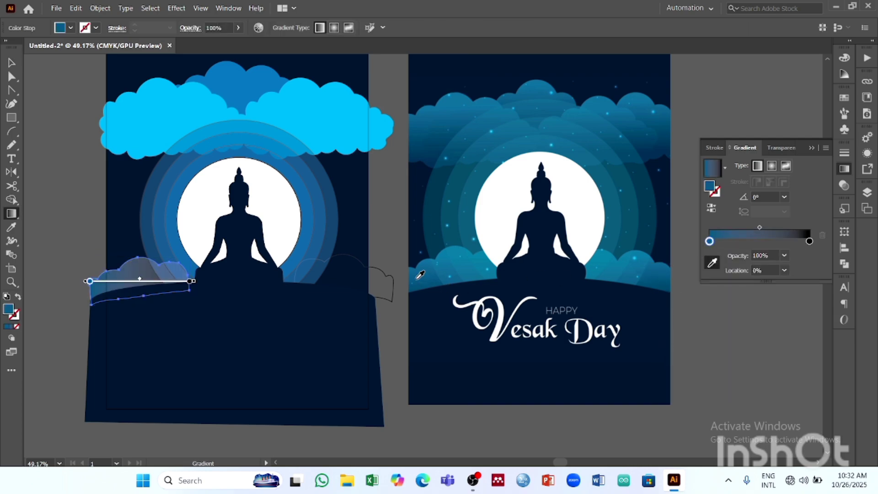
- Add a middle gradient stop at about 40% and colour it with the teal blue sampled from the reference's left lower cloud
left_click(738, 242)
left_click_drag(736, 243, 709, 242)
left_click(749, 241)
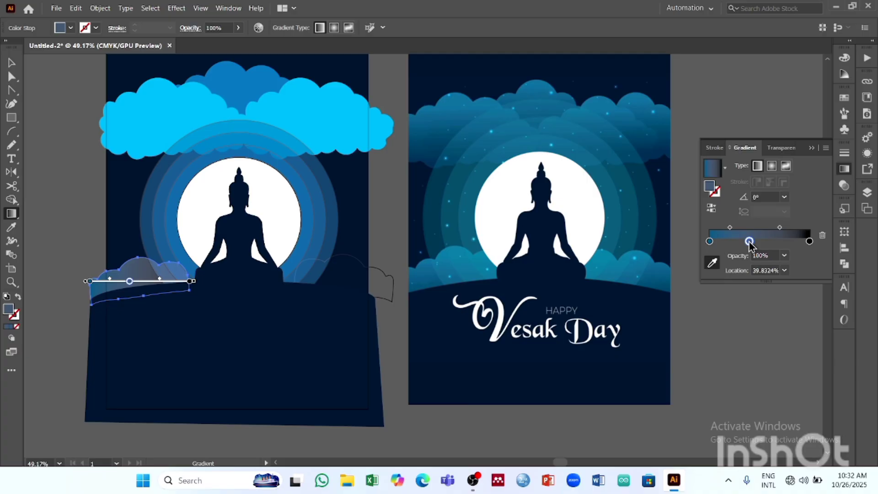
double_click(749, 242)
left_click(662, 322)
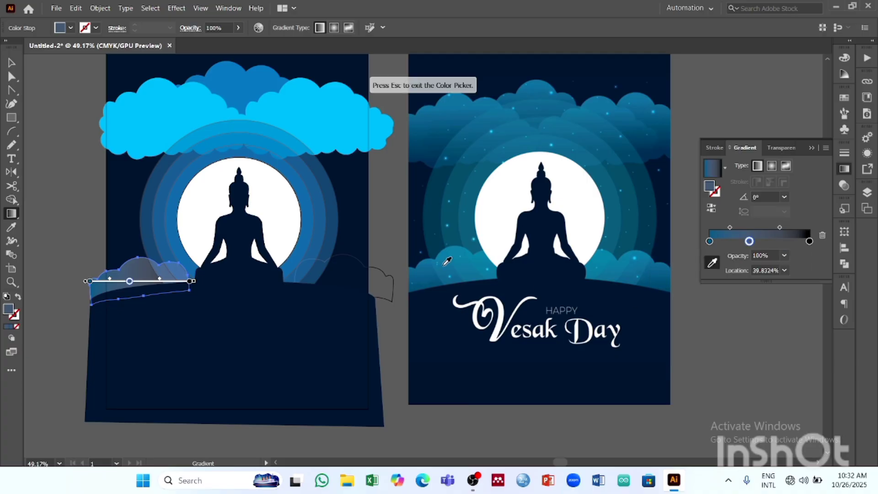
left_click(444, 265)
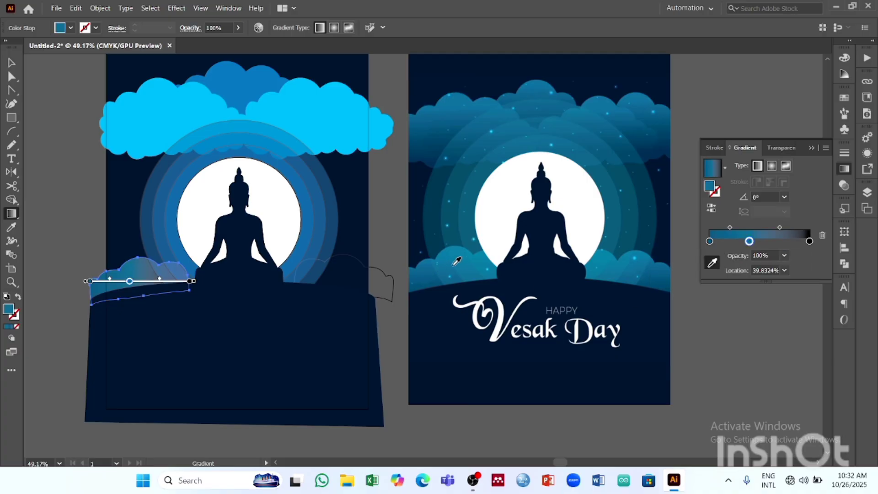
- Recolour the black end stop of the left lower cloud's gradient with the teal blue sampled from the reference's left lower cloud
left_click(809, 241)
double_click(810, 241)
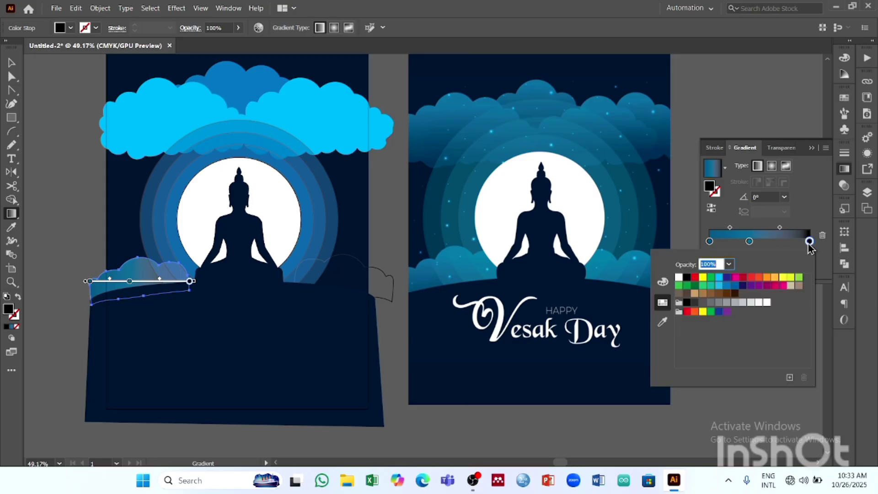
left_click(663, 323)
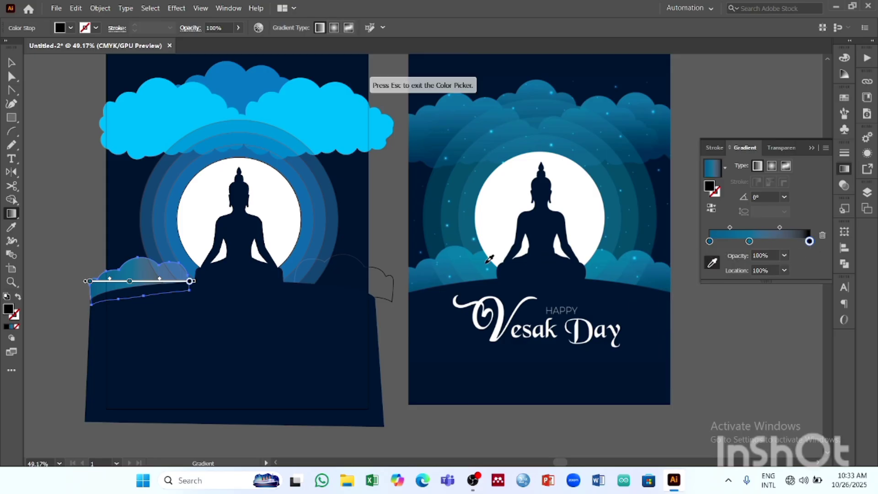
left_click(487, 262)
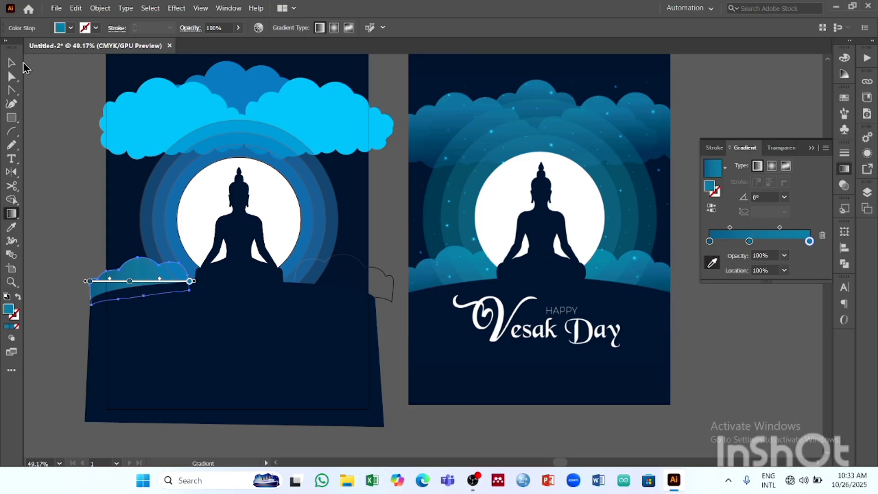
left_click(11, 63)
left_click(67, 253)
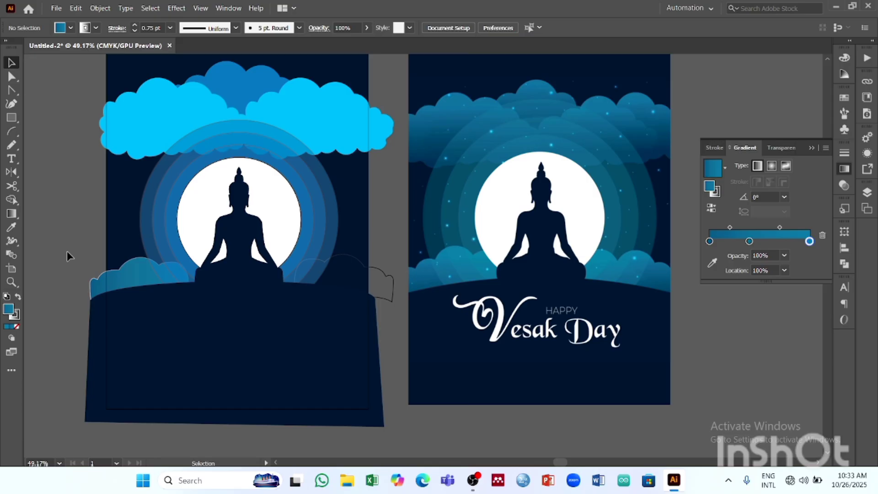
- Fill the unfilled right lower cloud with the same blue-to-teal linear gradient as the left lower cloud
left_click(137, 281)
left_click(370, 285)
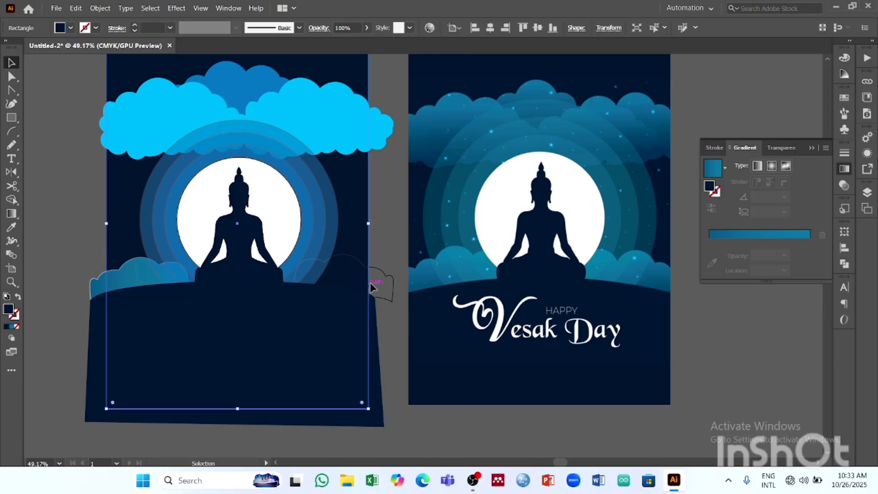
left_click(378, 278)
left_click(383, 277)
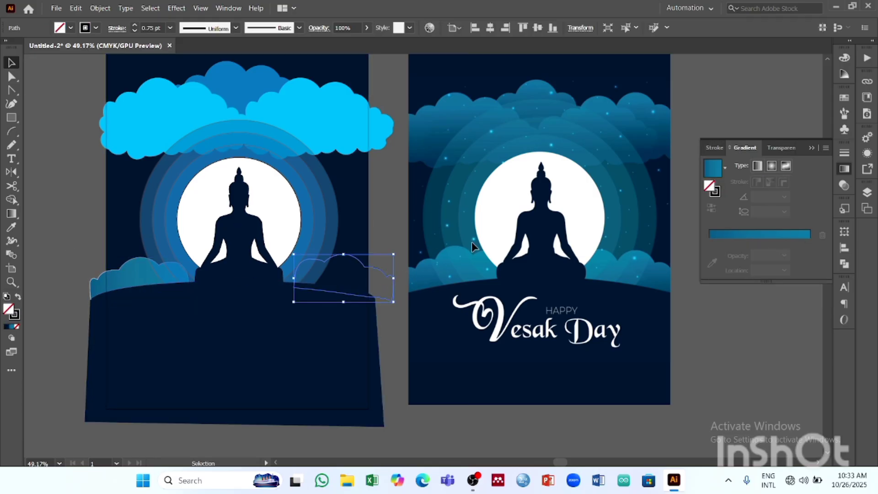
left_click(717, 234)
left_click(749, 255)
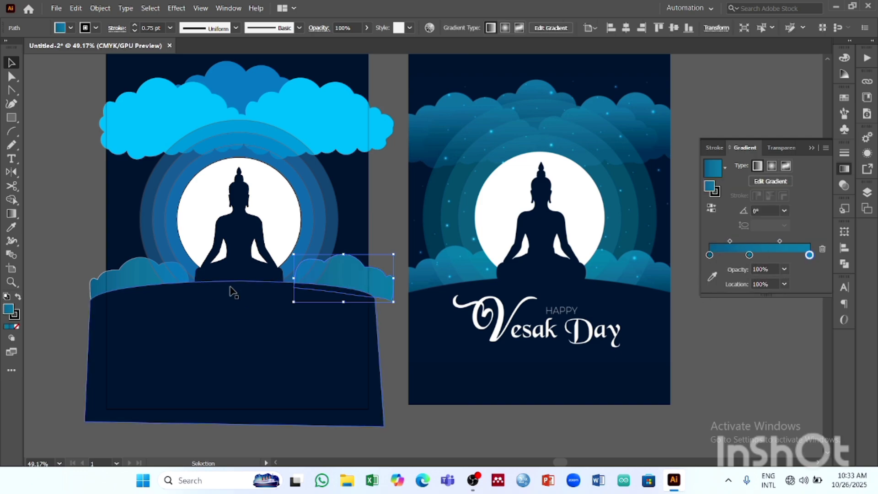
- Set the location of the middle gradient stop in the left lower cloud to 50%
left_click(138, 273)
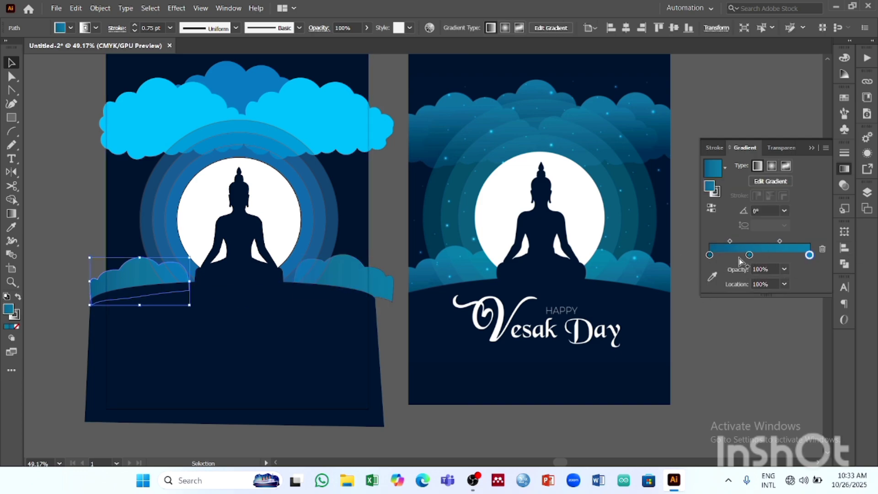
left_click_drag(749, 255, 761, 255)
left_click(761, 284)
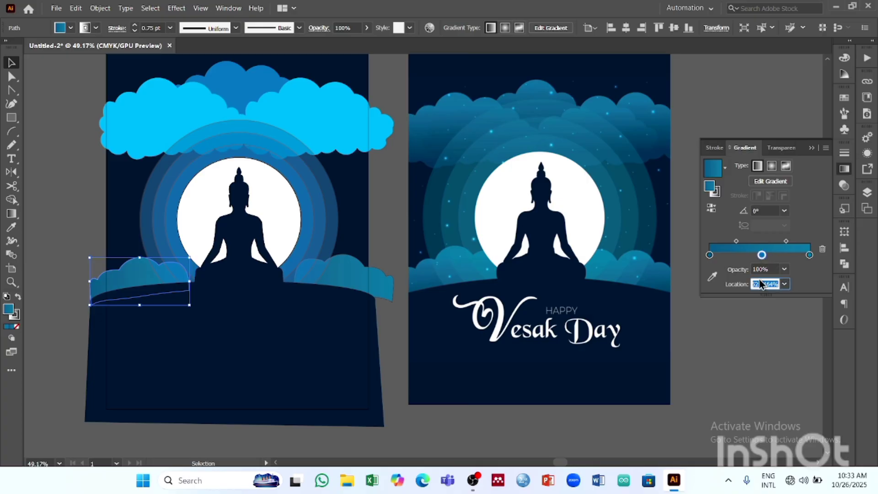
type("50")
key("Return")
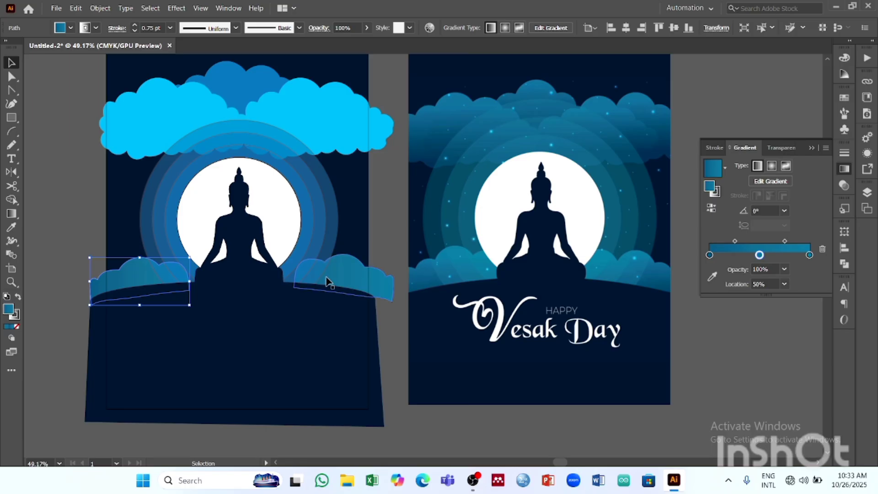
- Set the right lower cloud's middle gradient stop location to 50% and deselect the cloud
left_click(343, 280)
left_click(763, 284)
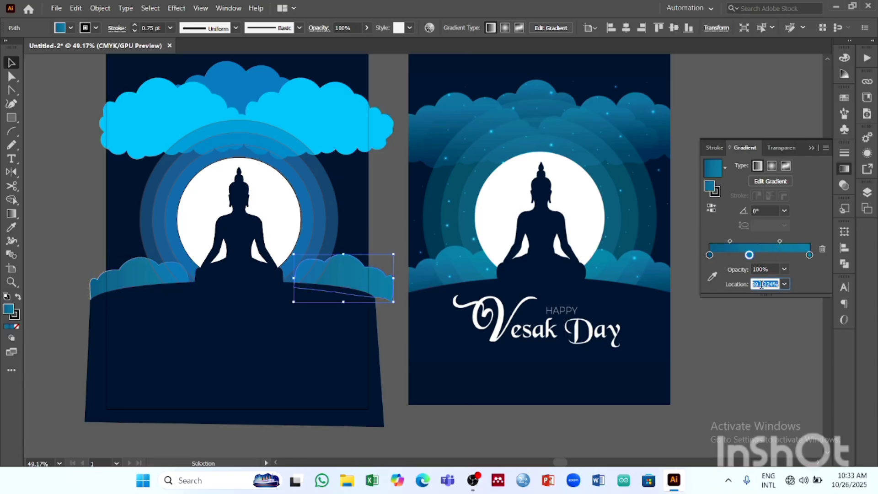
type("50")
key("Return")
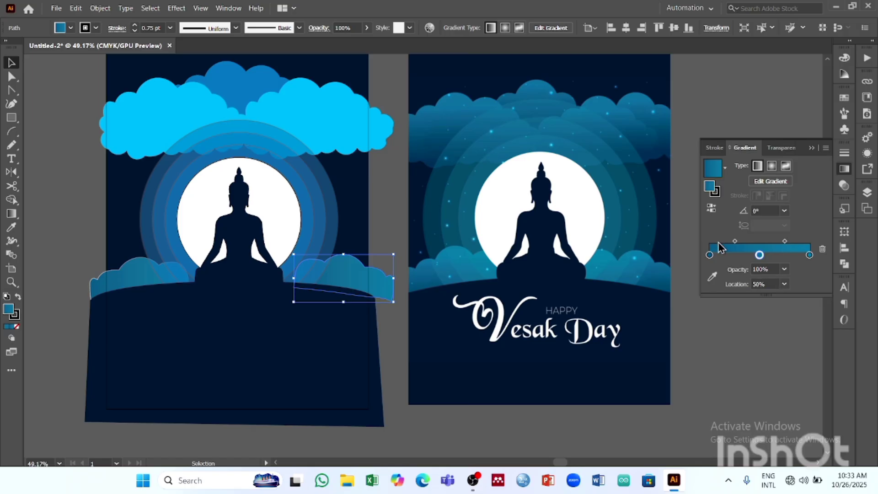
left_click(765, 335)
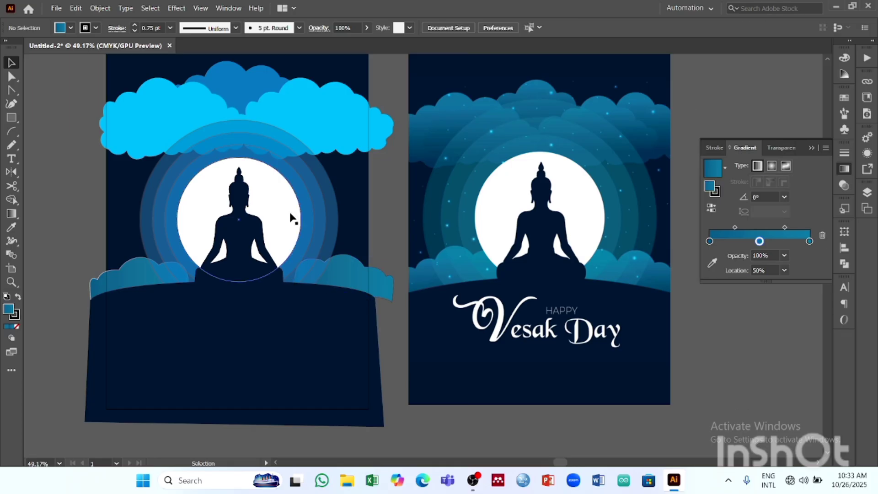
left_click(269, 194)
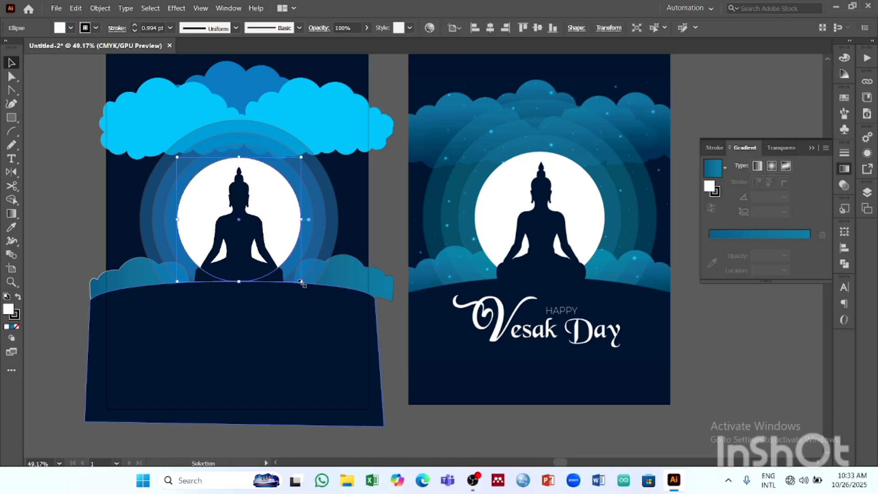
left_click(346, 183)
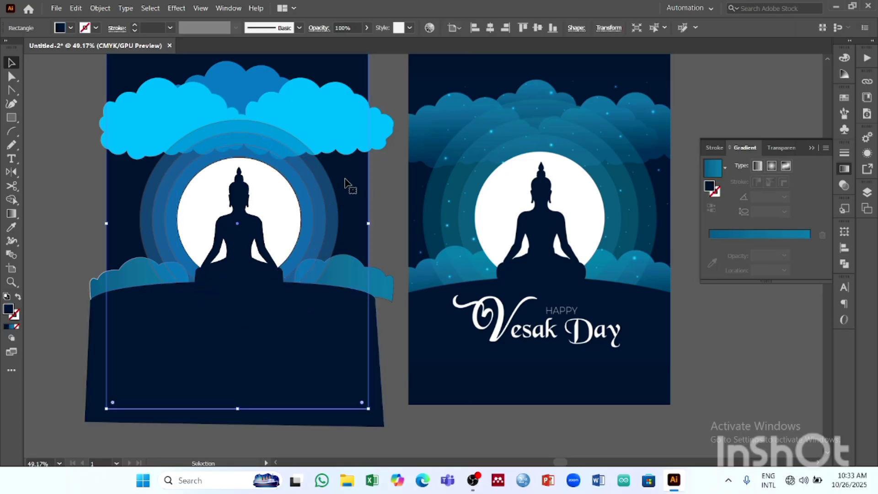
left_click_drag(345, 178, 312, 192)
key("ctrl+z")
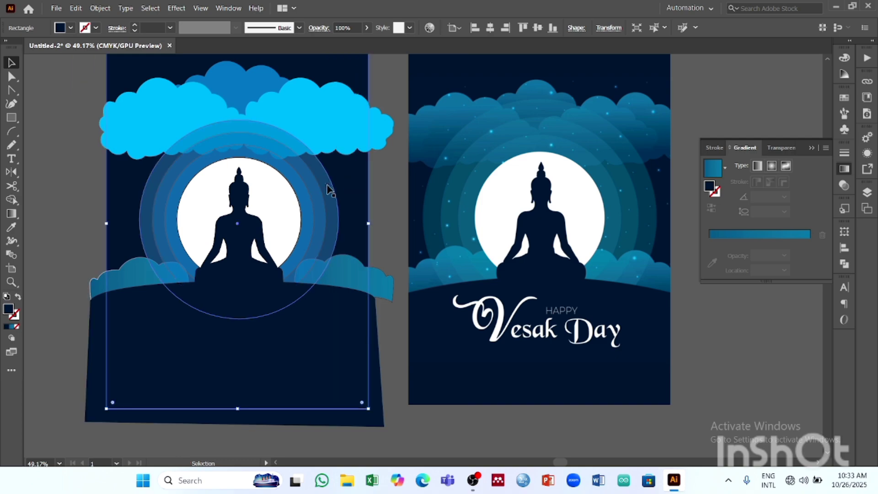
left_click(372, 173)
- Select the white moon with its halo rings and enlarge them proportionally about their shared centre by about 19%
left_click(330, 191)
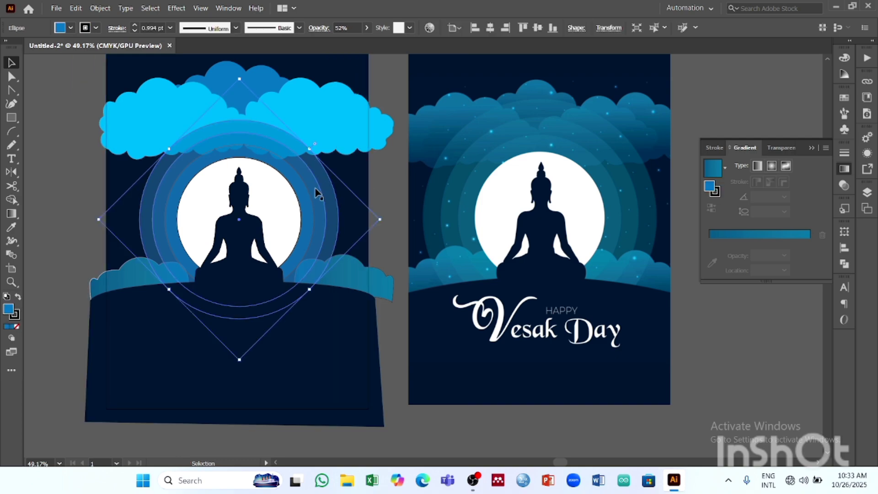
left_click(316, 189, "shift")
left_click(297, 191, "shift")
left_click(264, 192, "shift")
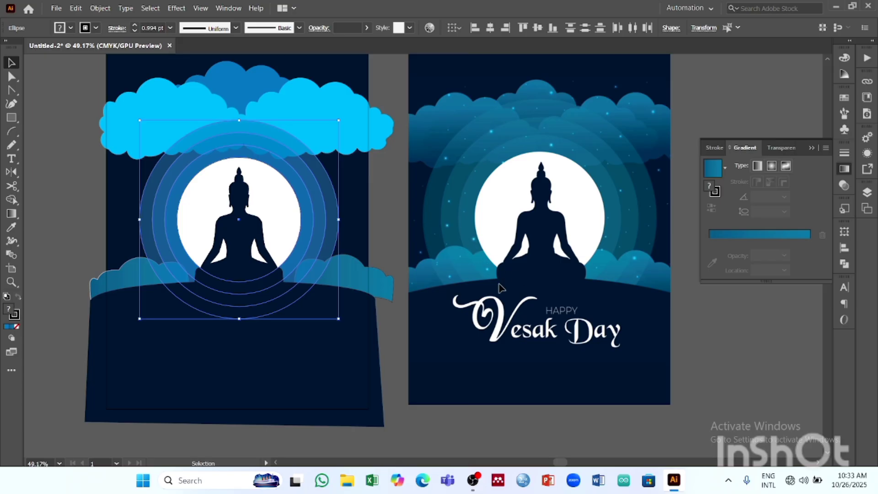
left_click_drag(339, 318, 356, 338)
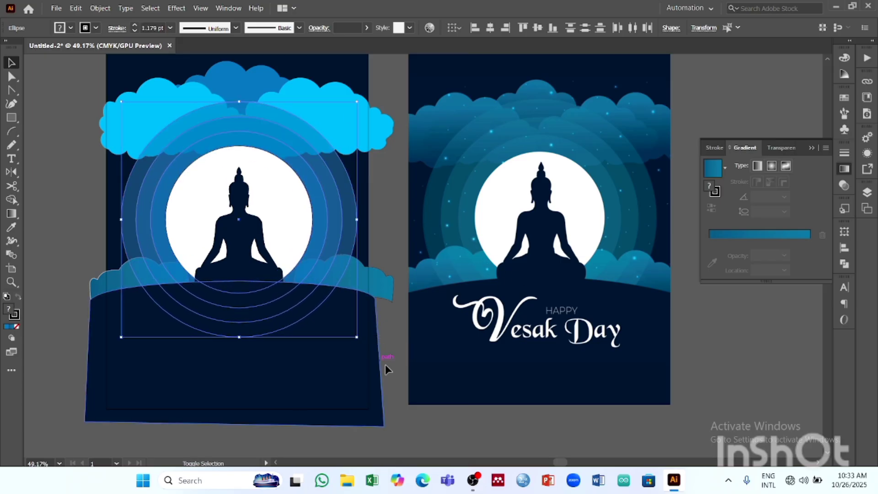
- Nudge the right lower cloud inward until its outer edge lines up with the ground shape's upper right corner
left_click(379, 283)
key("Left")
key("Left")
key("Left")
key("Left")
key("Left")
key("Left")
key("Left")
key("Left")
key("Left")
key("Left")
key("Left")
key("Left")
key("Left")
key("Left")
key("Left")
key("Left")
key("Left")
key("Left")
key("Left")
key("Left")
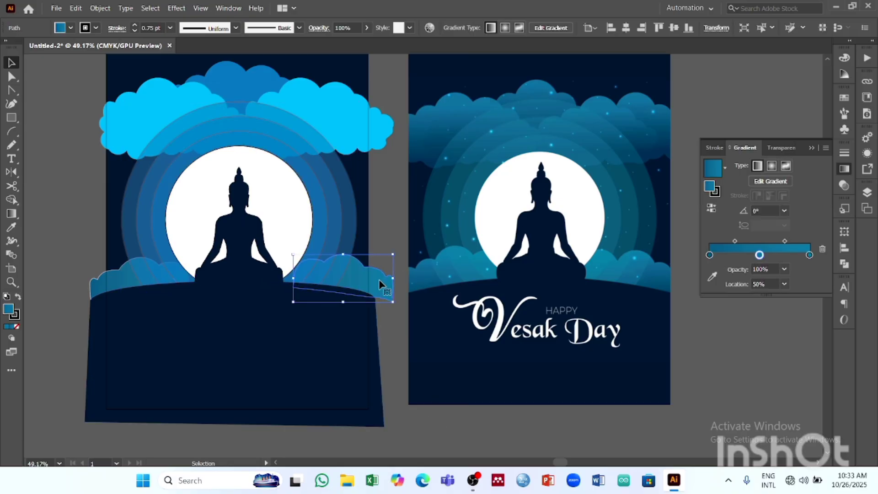
key("Left")
key("Left")
key("Left")
key("Left")
key("Left")
key("Left")
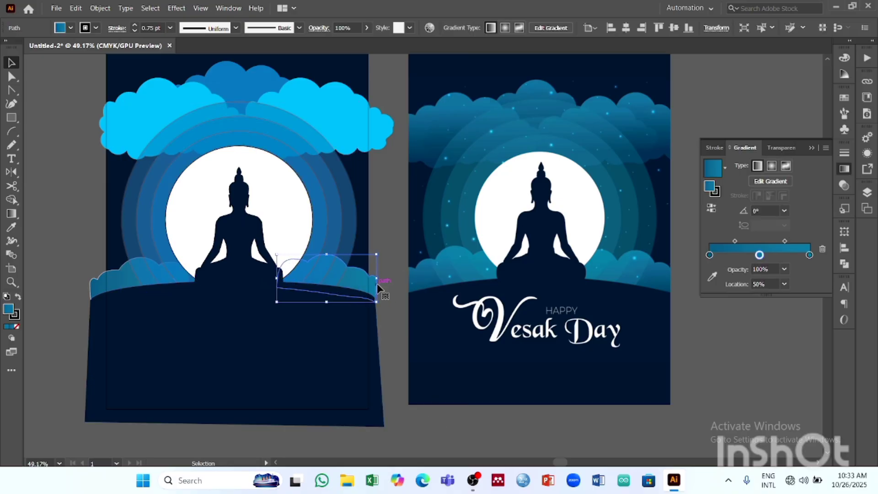
left_click(316, 354)
- Nudge the left lower cloud inward until its outer edge sits just outside the background's left edge
left_click(119, 277)
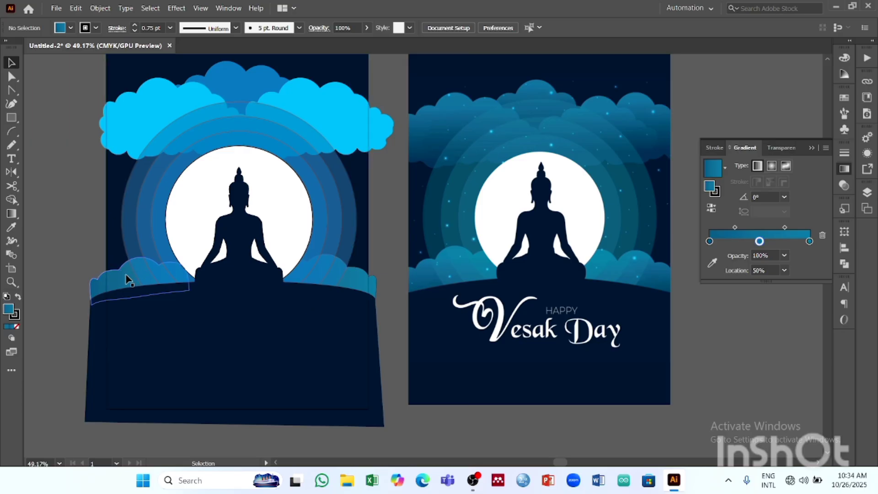
key("Right")
key("Right")
key("Right")
key("Right")
key("Right")
key("Right")
key("Right")
key("Right")
key("Right")
key("Right")
key("Right")
key("Right")
key("Right")
key("Right")
key("Right")
key("Right")
key("Right")
key("Right")
key("Right")
key("Right")
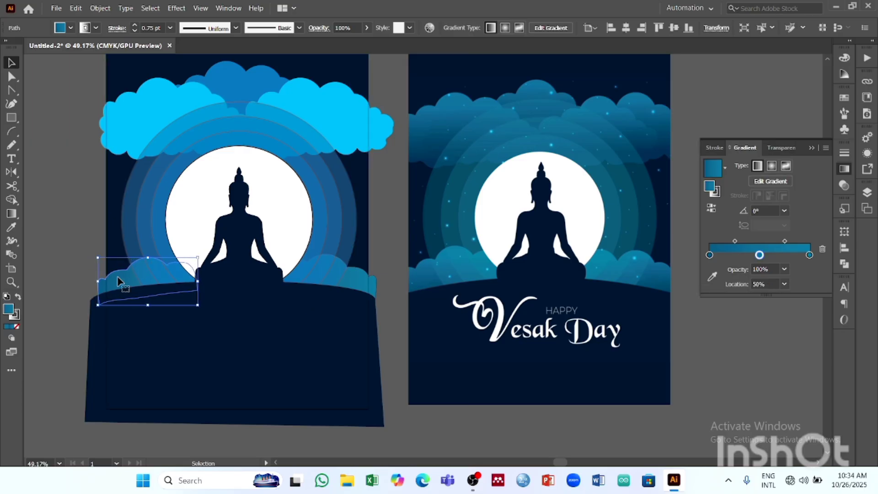
left_click(84, 183)
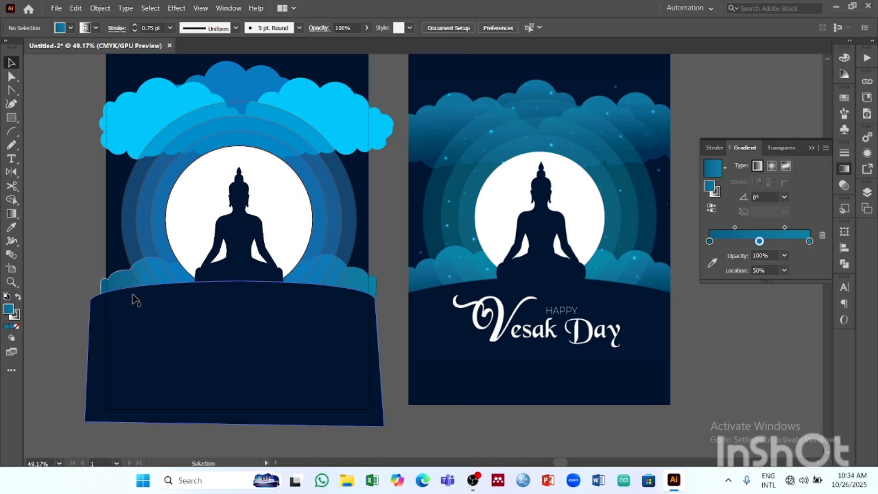
- Set the stroke of both lower clouds to None, keeping their gradient fills, and deselect them
left_click(129, 274)
left_click(359, 279, "shift")
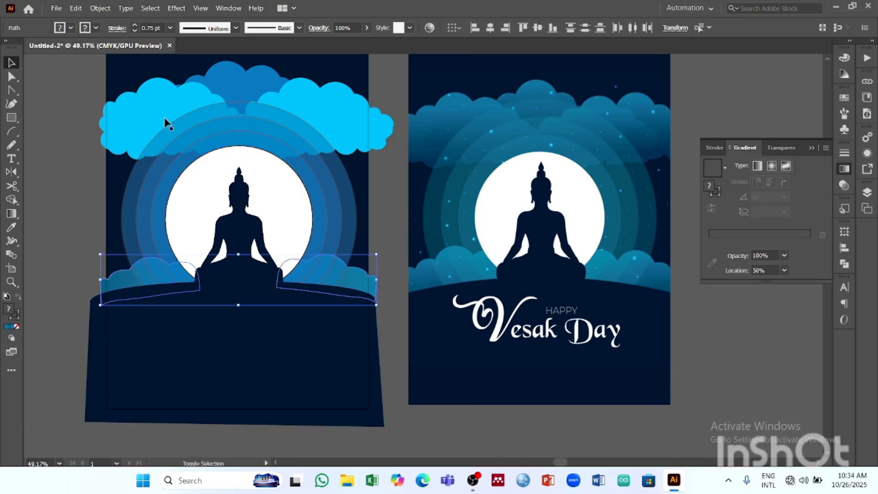
left_click(95, 27)
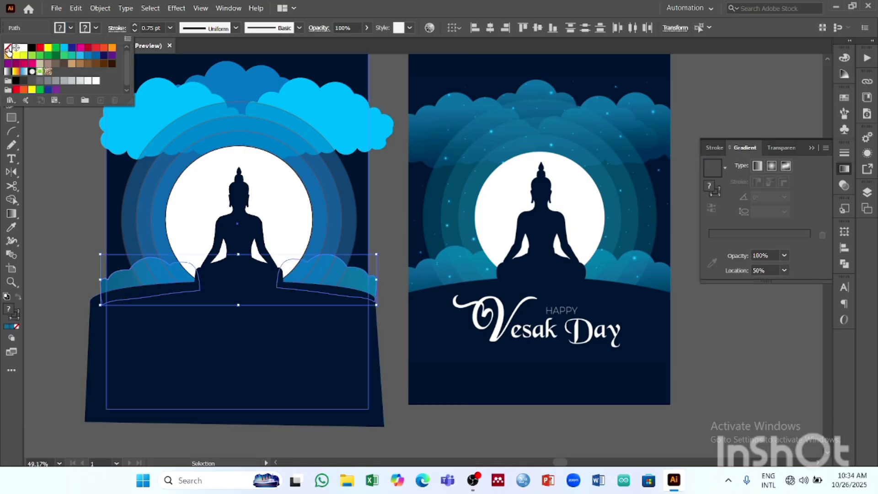
left_click(71, 30)
left_click(97, 28)
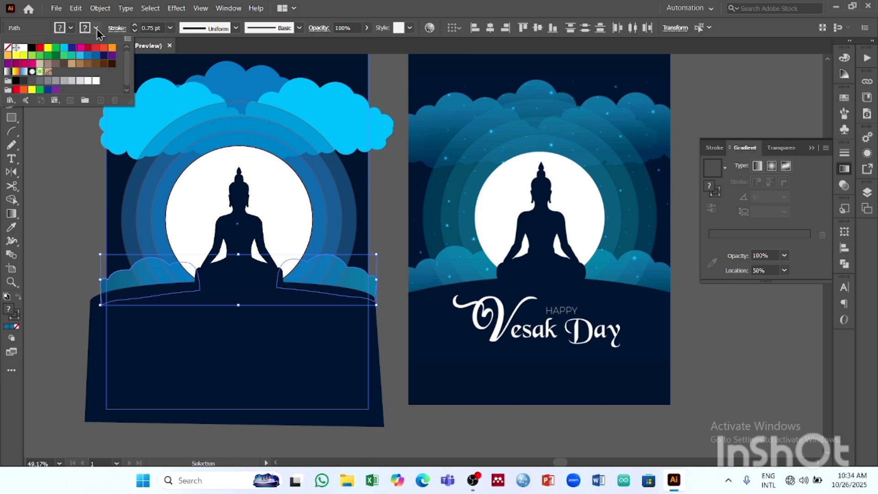
left_click(9, 48)
left_click(83, 192)
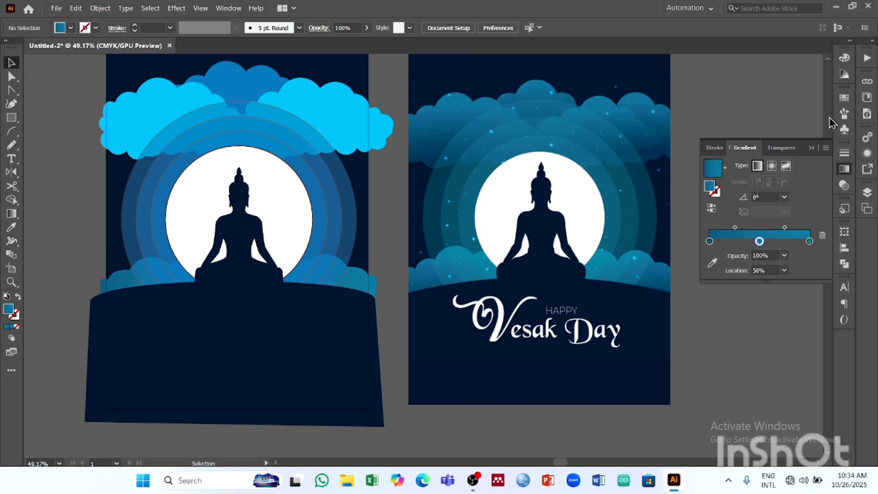
left_click(811, 147)
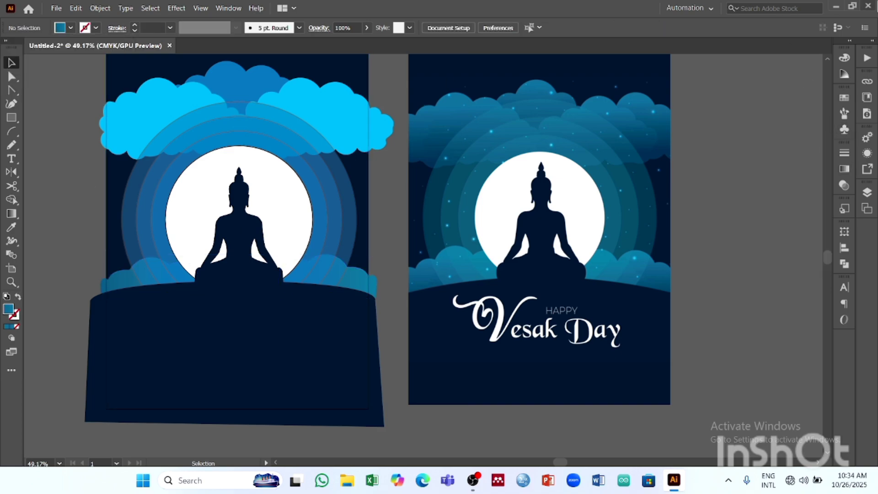
- Fill the bright cyan upper left cloud with the blue-to-teal linear gradient used on the lower clouds
scroll(503, 258, "up", 5)
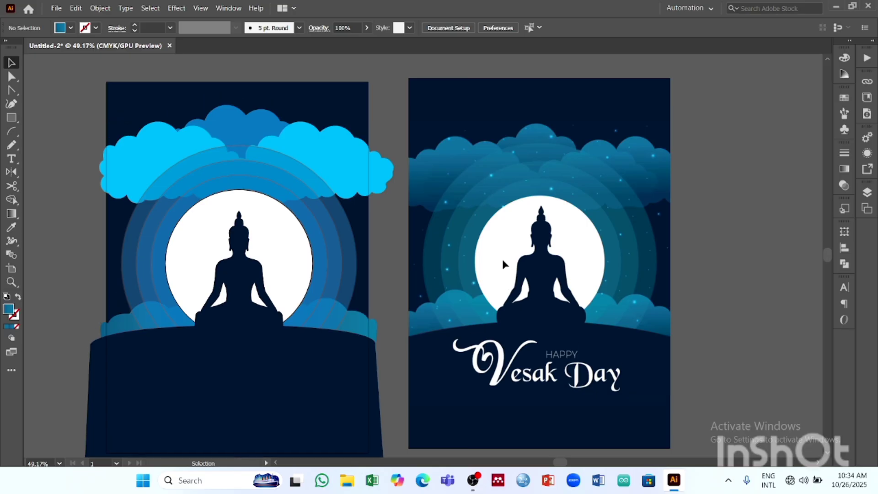
scroll(341, 188, "down", 4)
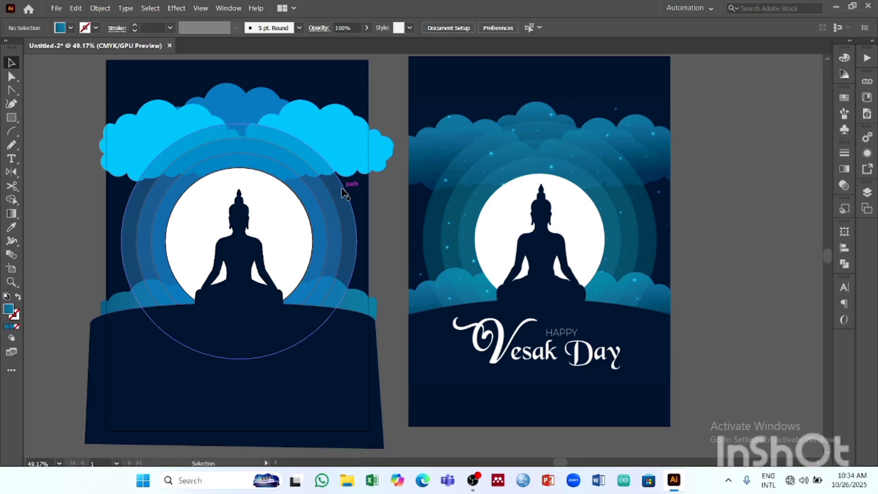
scroll(341, 187, "up", 4)
scroll(348, 175, "down", 2)
left_click(347, 174)
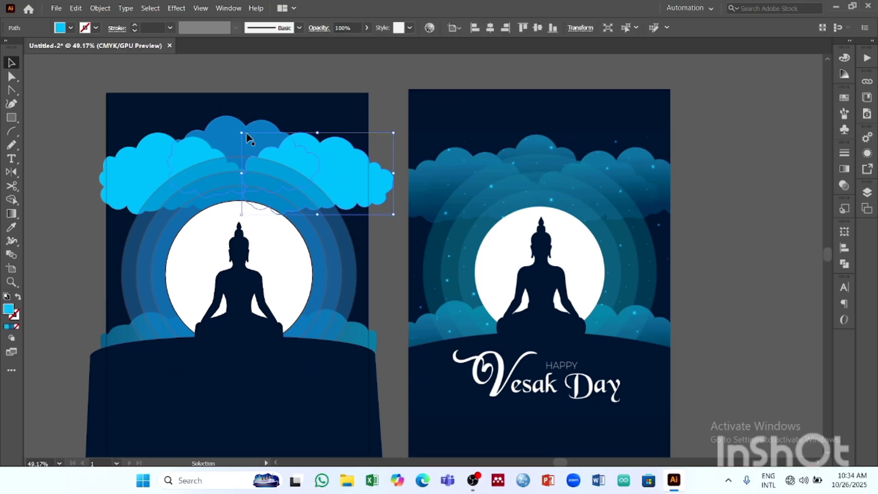
left_click(217, 139)
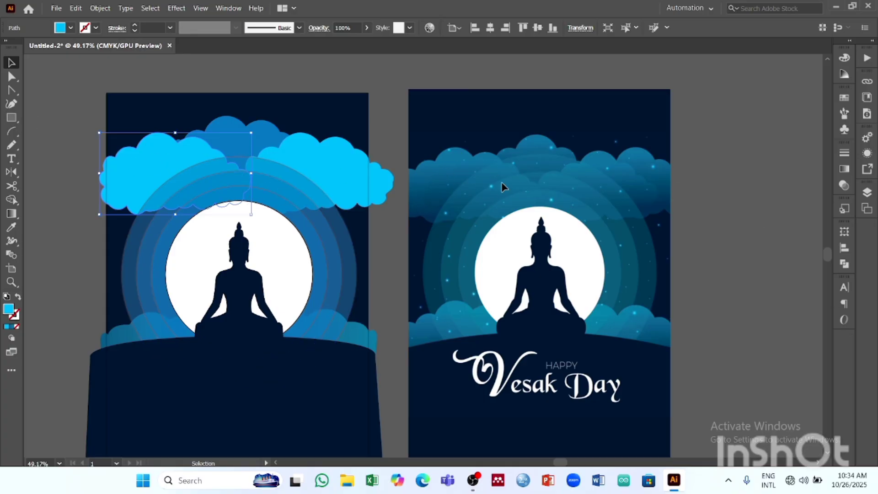
left_click(844, 169)
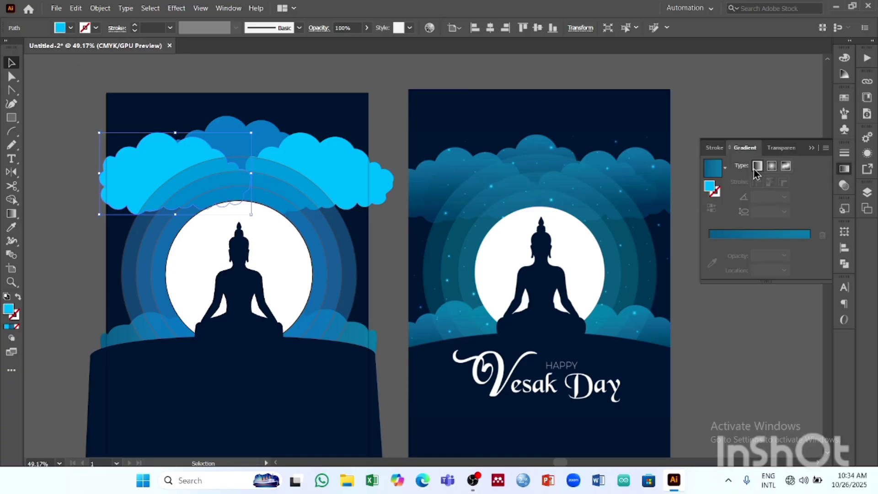
left_click(726, 170)
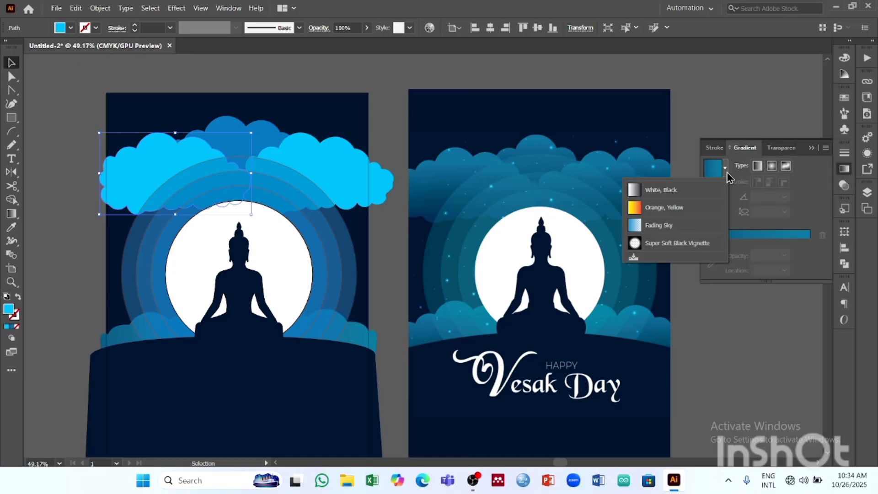
left_click(727, 176)
left_click(717, 235)
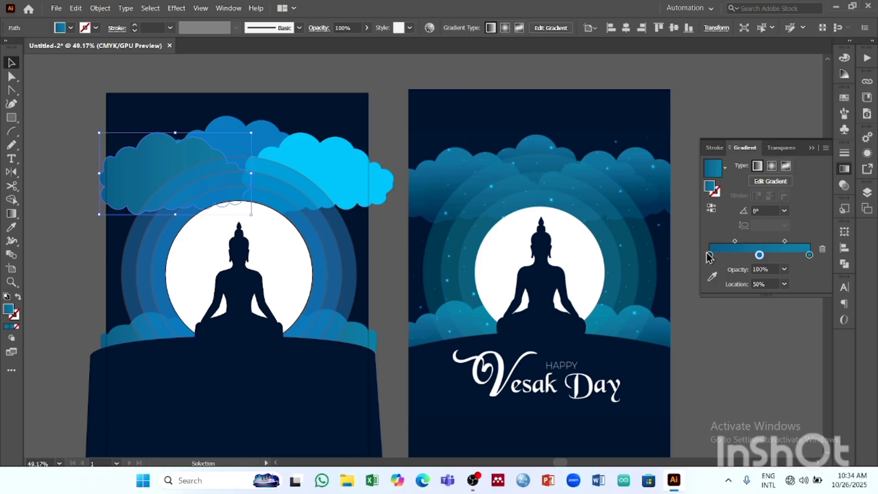
- Reduce the upper left cloud's gradient to two stops and colour its starting stop with the darker blue sampled from the reference's left cloud
left_click(709, 255)
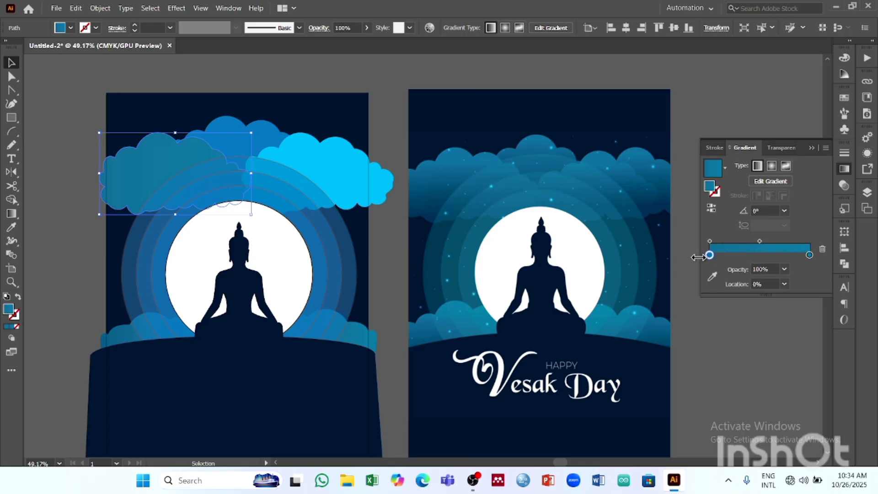
left_click(711, 210)
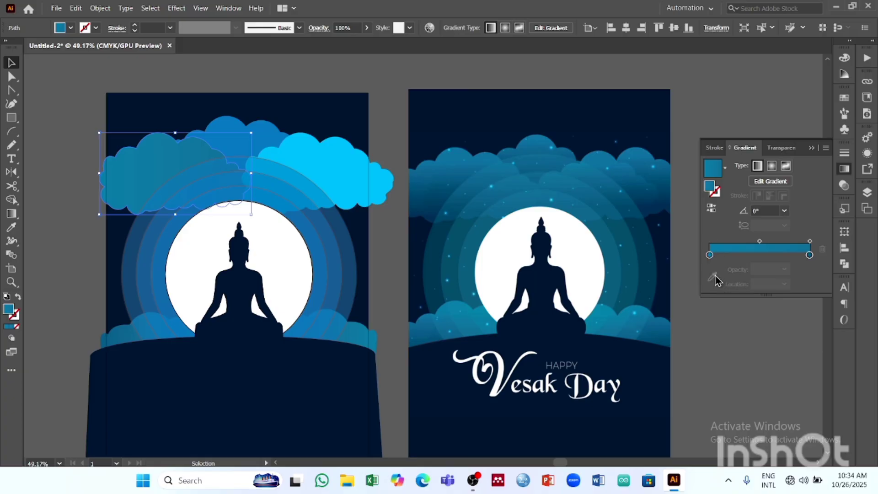
left_click(710, 255)
double_click(709, 255)
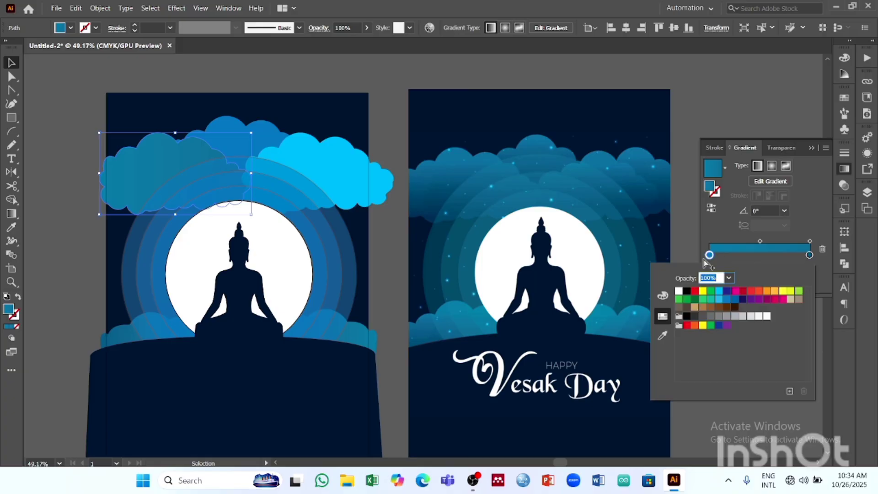
left_click(663, 337)
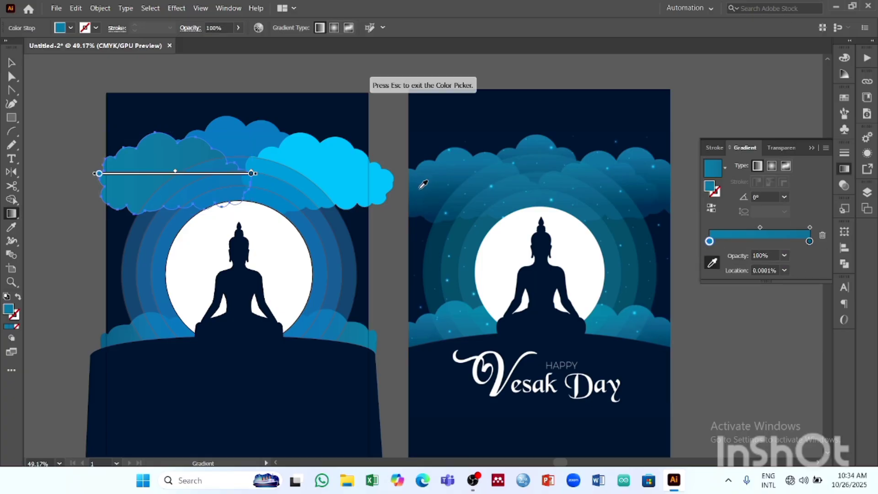
left_click(436, 181)
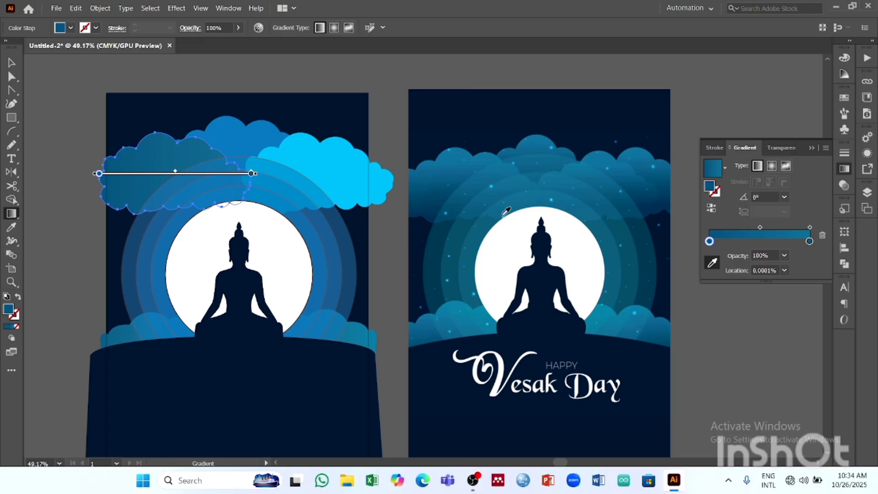
- Add a gradient stop at about 42% on the upper left cloud, sample the reference cloud's lighter blue for it, and deselect the cloud
left_click(752, 241)
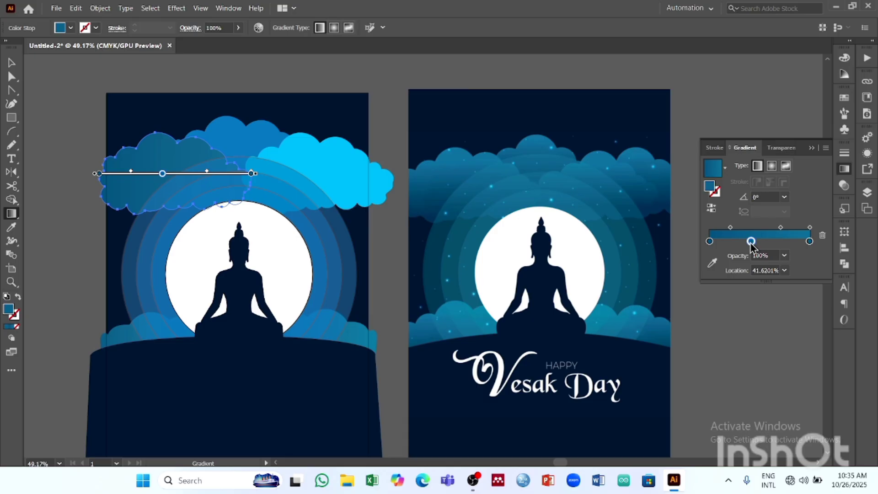
left_click(712, 263)
left_click(459, 159)
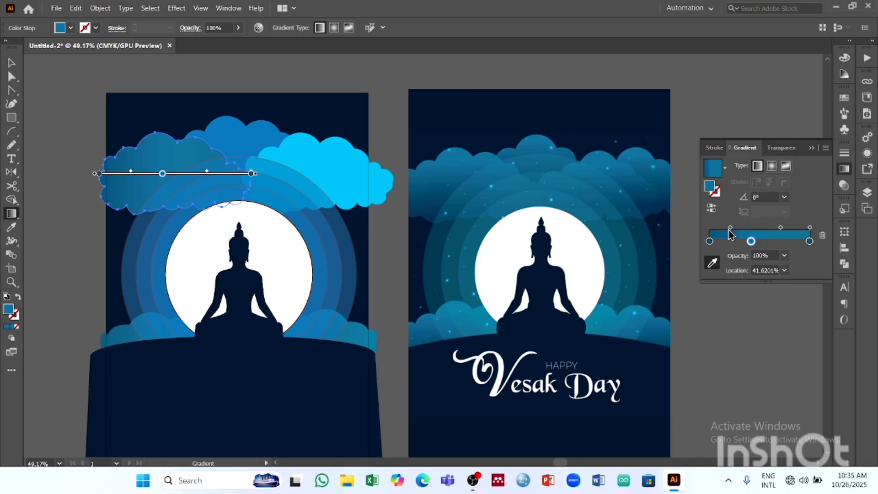
left_click(809, 241)
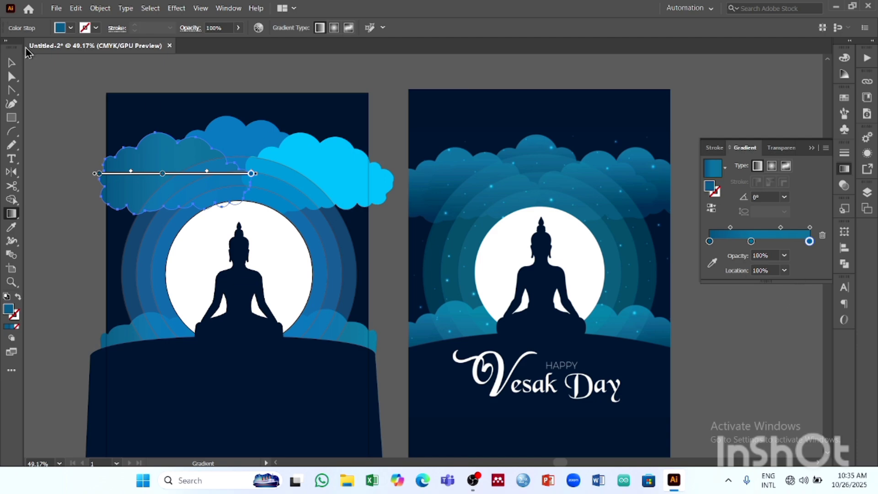
left_click(12, 64)
left_click(402, 71)
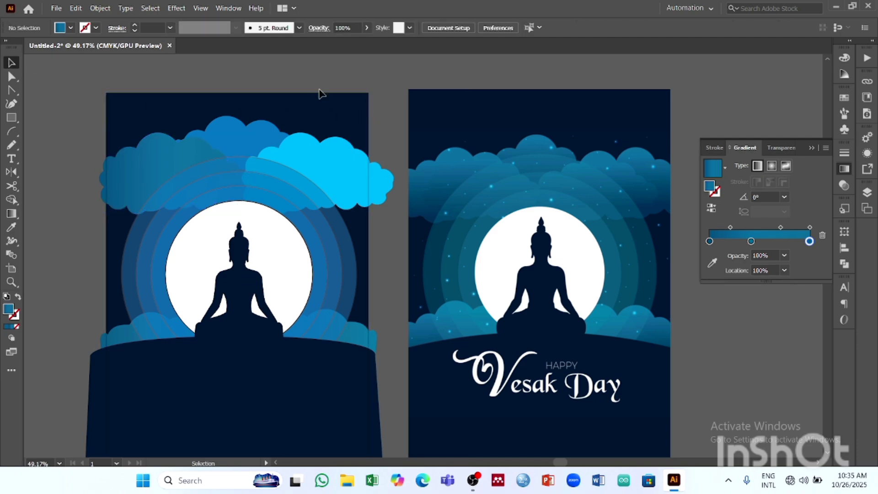
- Apply the same three-stop blue-teal linear gradient to the upper middle and upper right clouds, and deselect them
left_click(265, 130)
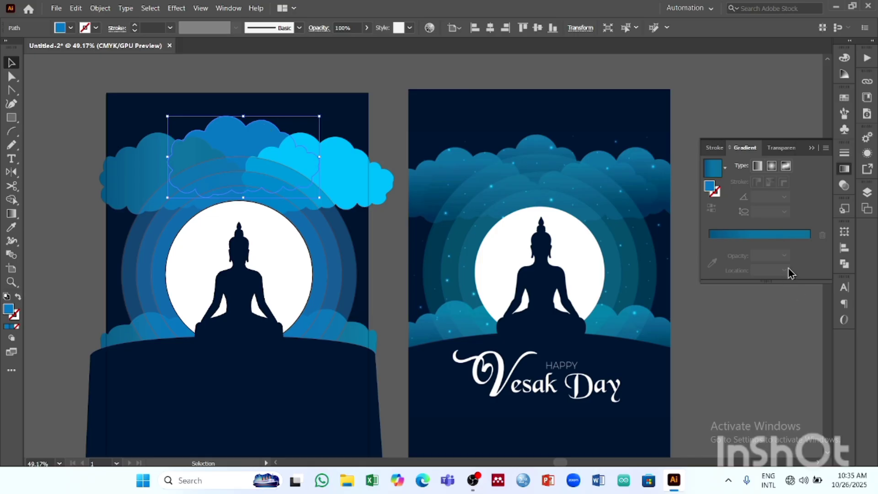
left_click(357, 172)
left_click(723, 234)
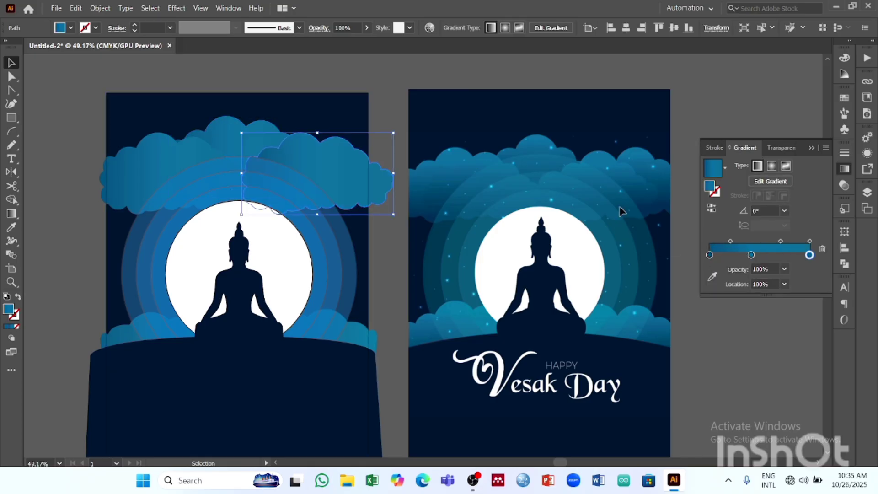
left_click(628, 67)
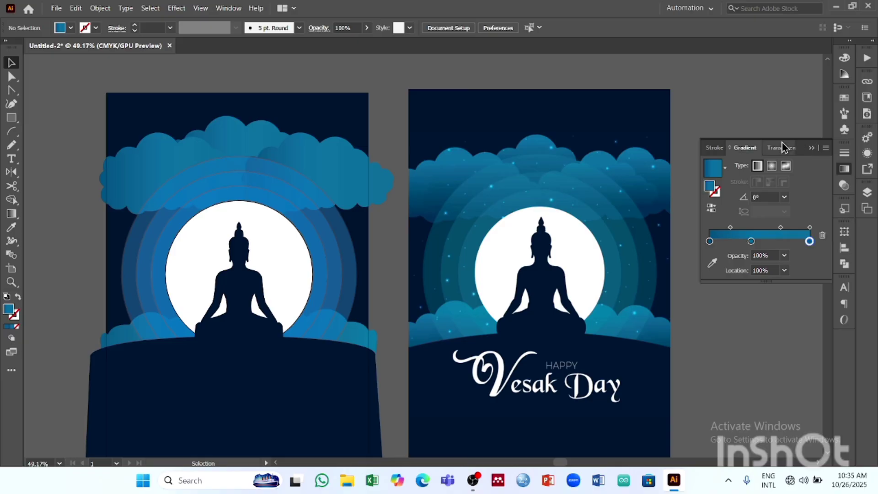
- Switch the upper left cloud's gradient to radial and reverse its colour order
left_click(158, 146)
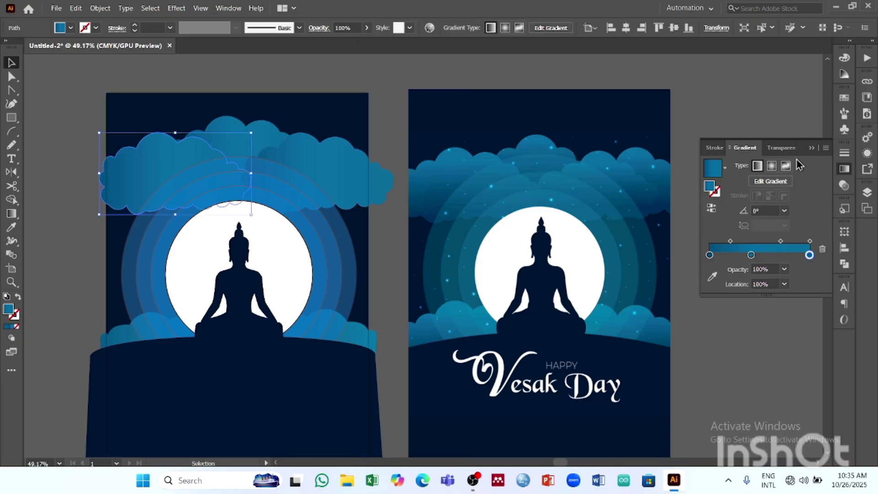
left_click(772, 166)
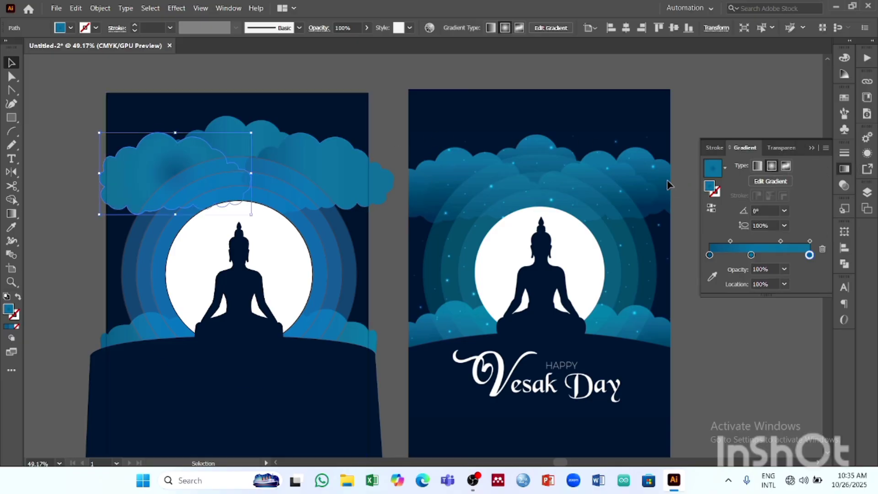
left_click(711, 208)
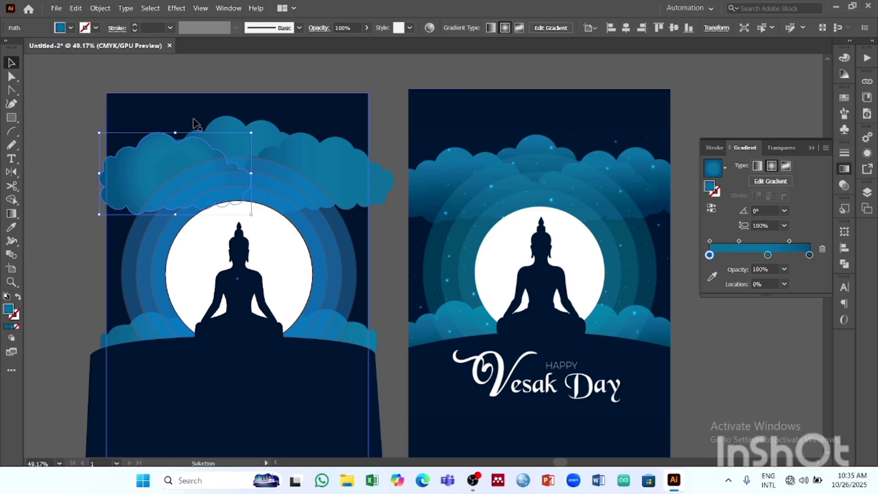
- Reverse the linear gradients of the upper middle and upper right clouds, and deselect them
left_click(266, 139)
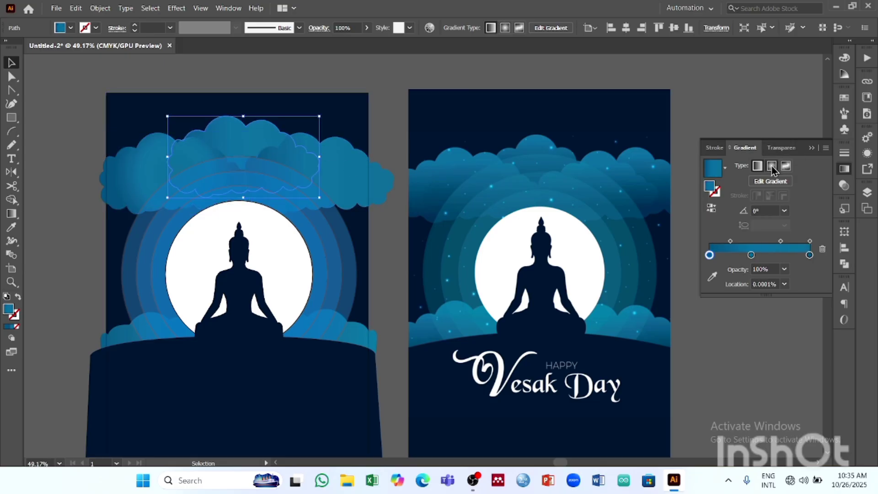
left_click(712, 208)
left_click(355, 173)
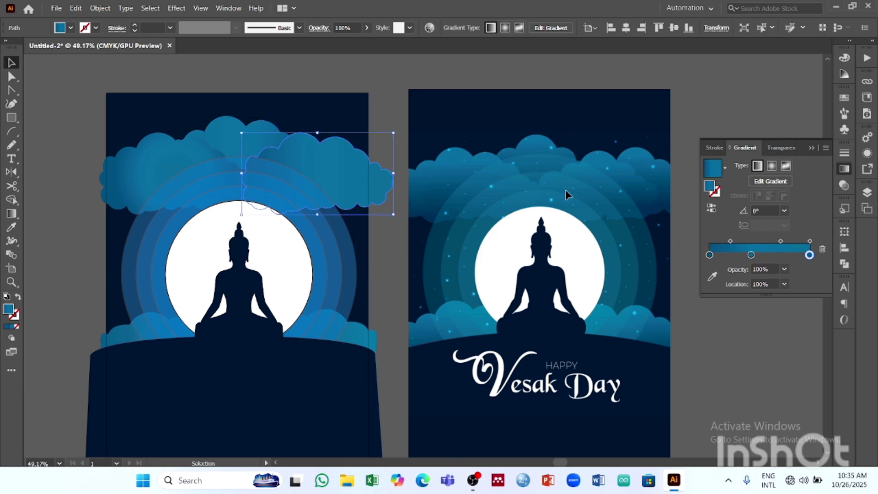
left_click(712, 208)
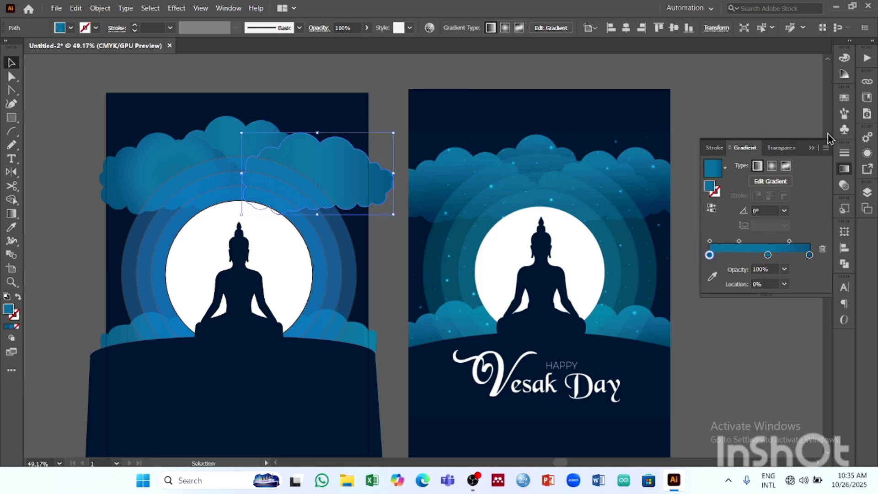
left_click(812, 148)
left_click(767, 78)
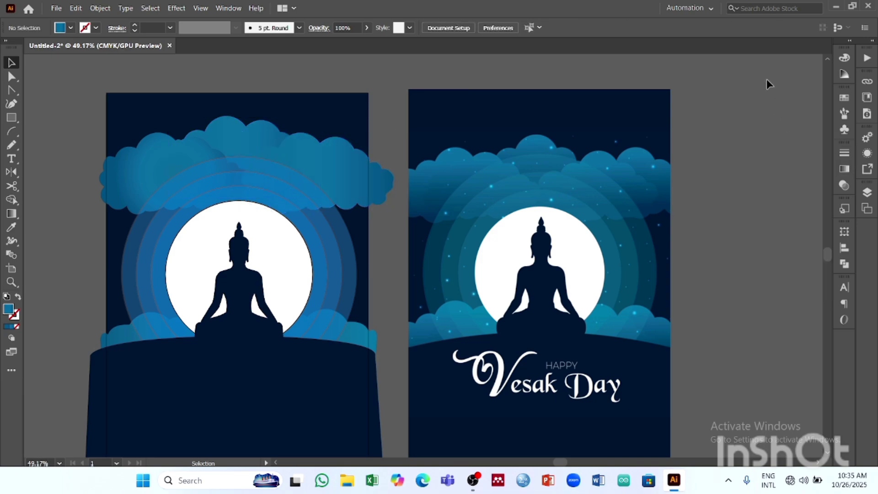
- Change the upper left cloud's gradient type back to linear, keeping its reversed colour order
left_click(341, 167)
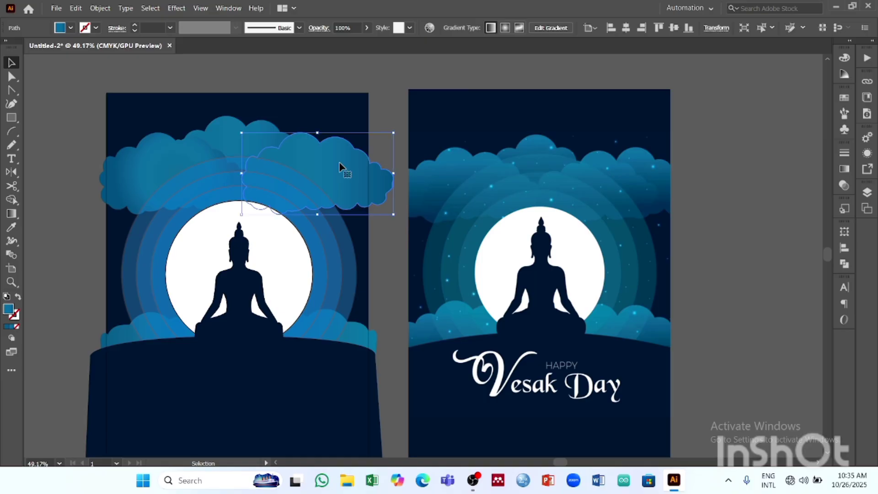
left_click(175, 174)
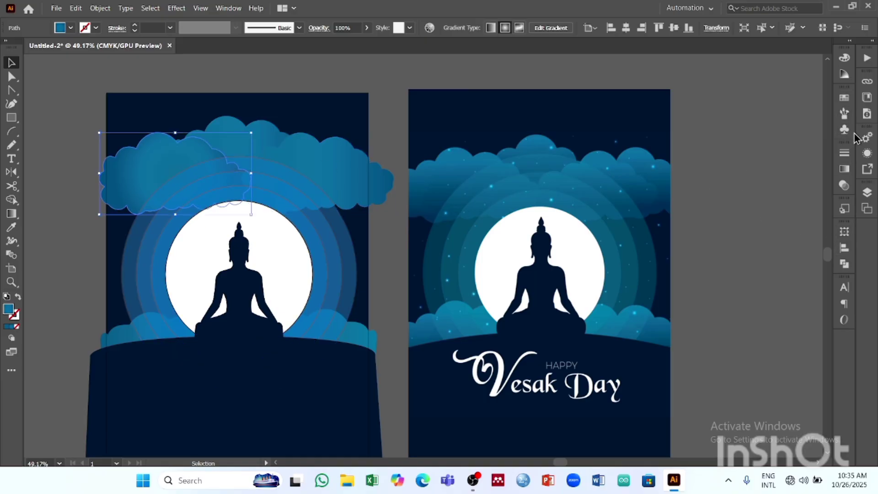
left_click(845, 169)
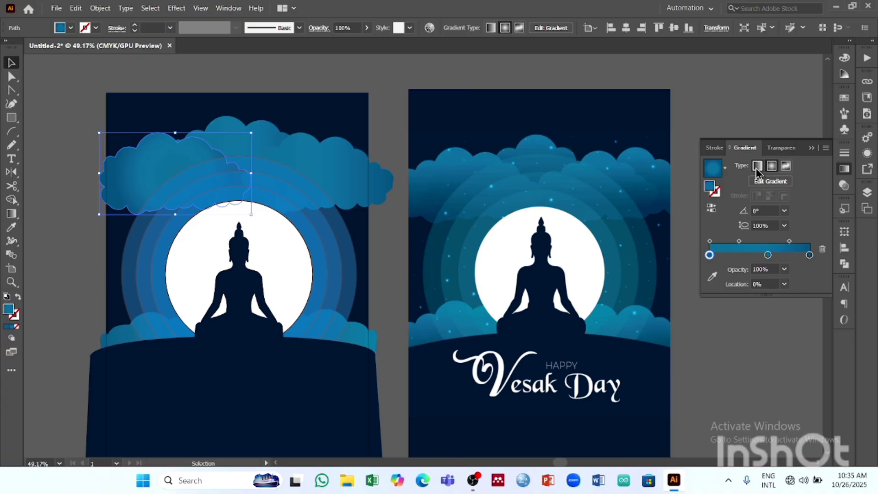
left_click(757, 170)
left_click(812, 148)
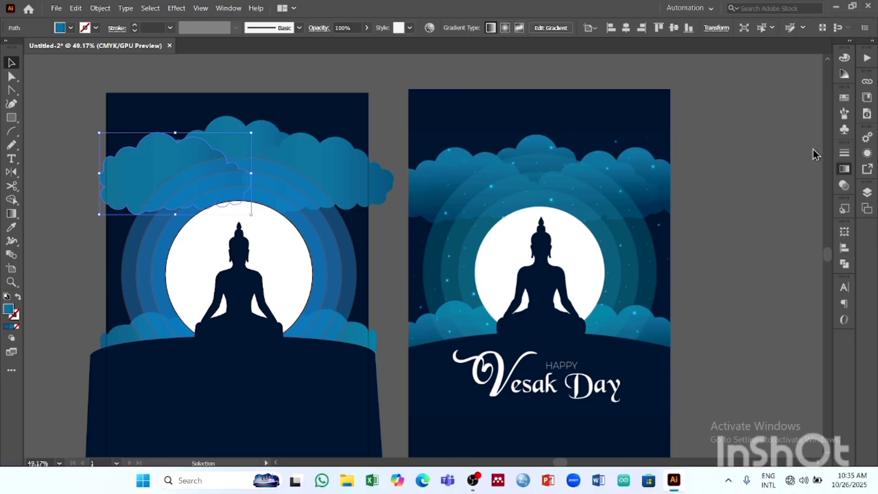
- Try lowering the opacity of the three upper clouds to 69%
left_click(333, 168)
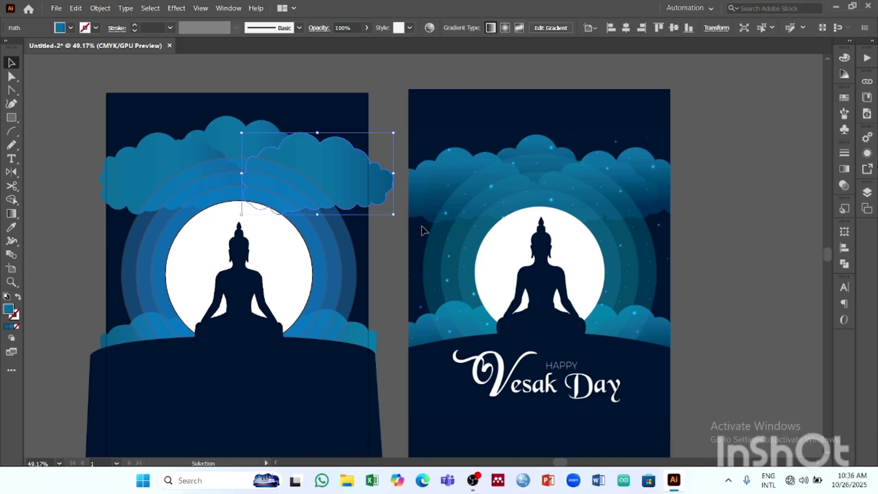
left_click_drag(302, 137, 227, 120)
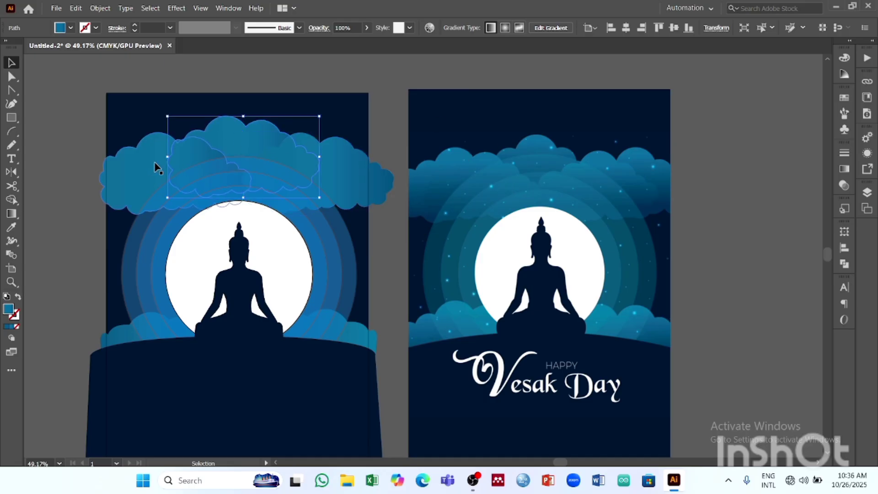
left_click(154, 167, "shift")
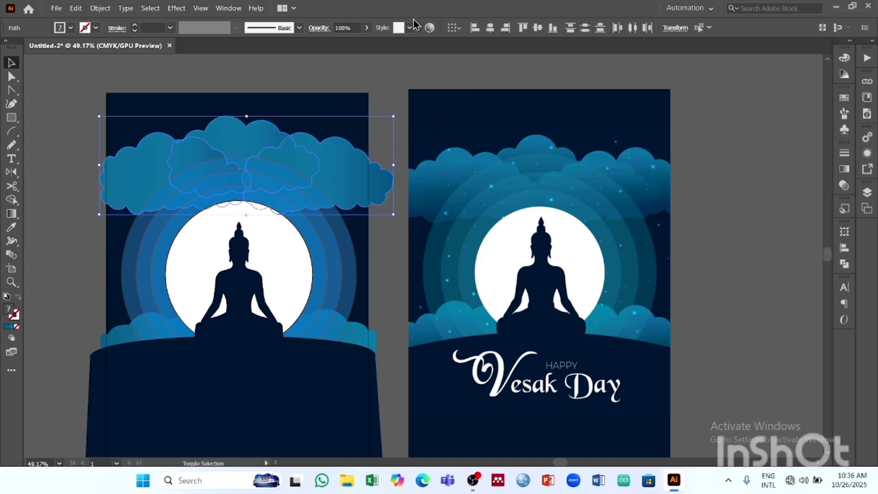
left_click(367, 29)
left_click_drag(364, 41, 350, 42)
left_click(450, 68)
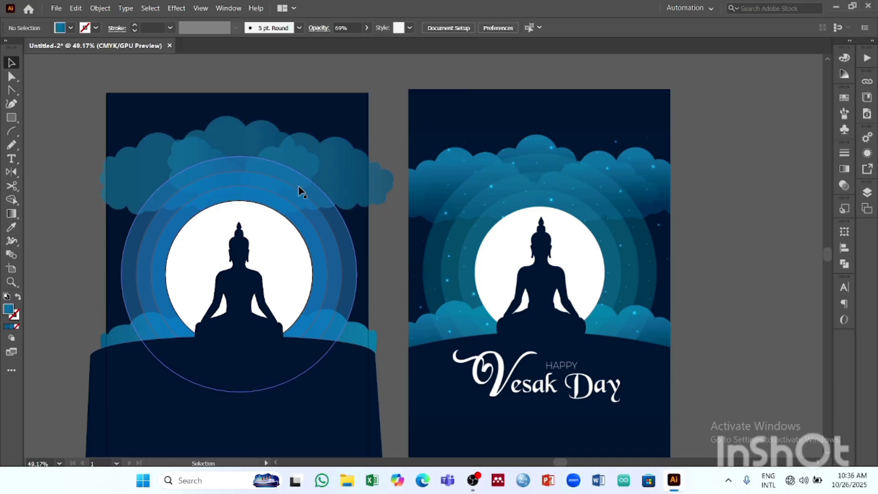
- Inspect the overlapping translucent upper clouds and undo their opacity reduction
left_click(225, 139)
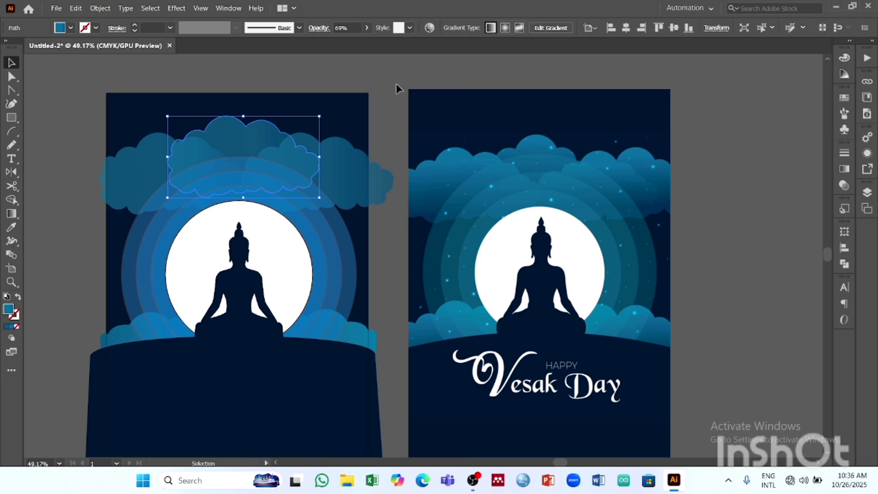
left_click(412, 85)
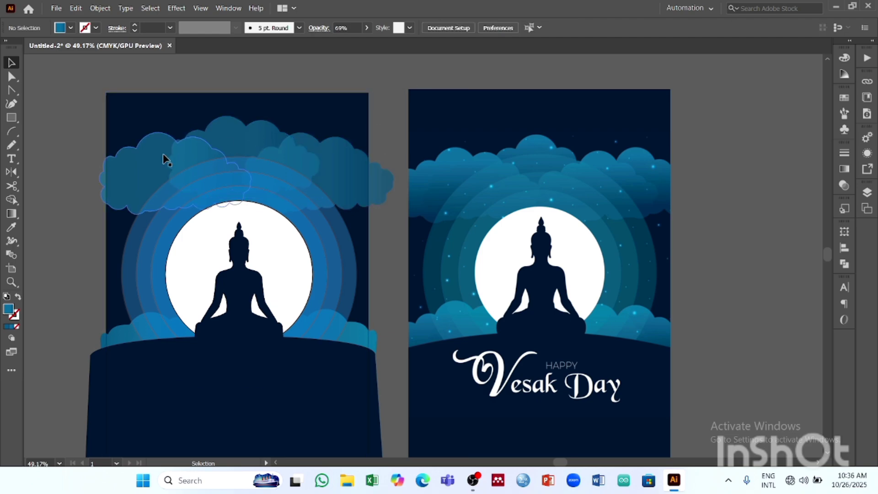
left_click(177, 148)
left_click(418, 80)
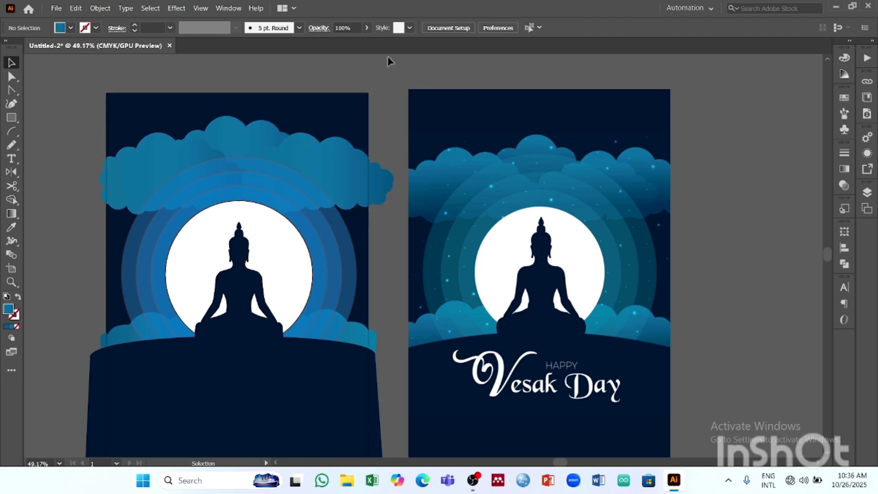
- Nudge the three upper clouds together slightly downward over the halo rings, and deselect them
scroll(400, 171, "down", 2)
scroll(399, 172, "up", 1)
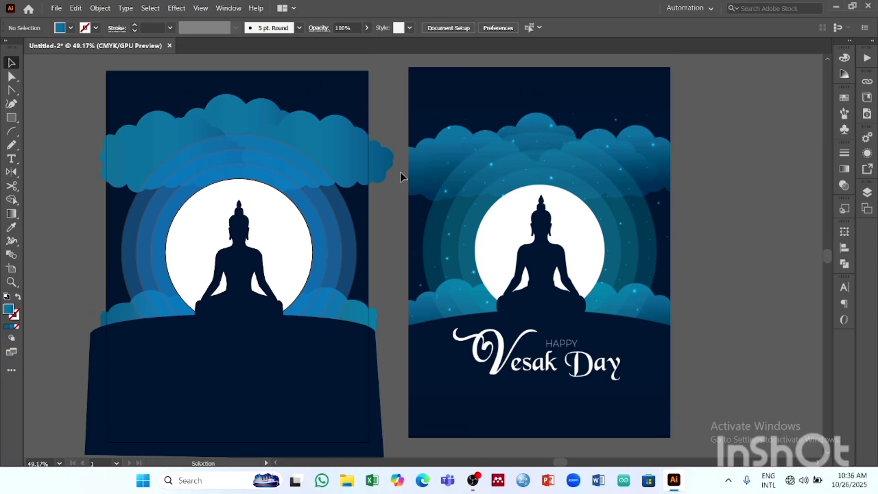
scroll(403, 176, "down", 1)
left_click(257, 125)
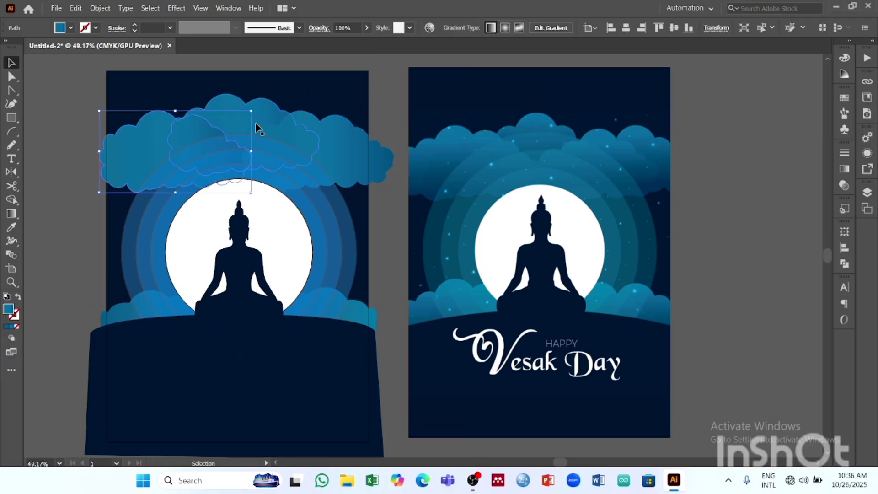
left_click(347, 153, "shift")
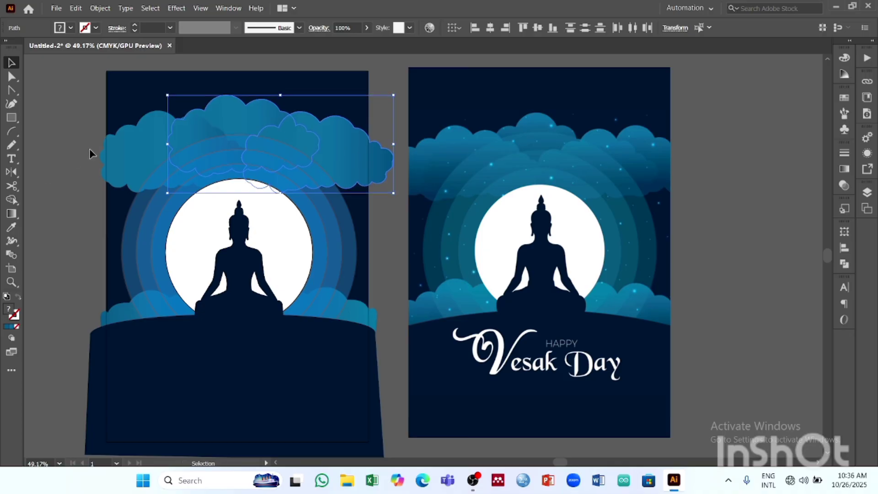
left_click(139, 147, "shift")
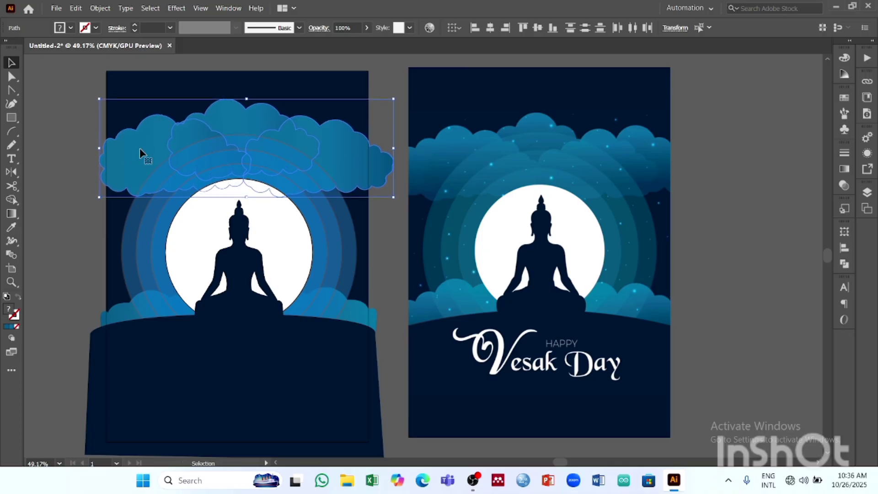
left_click(382, 72)
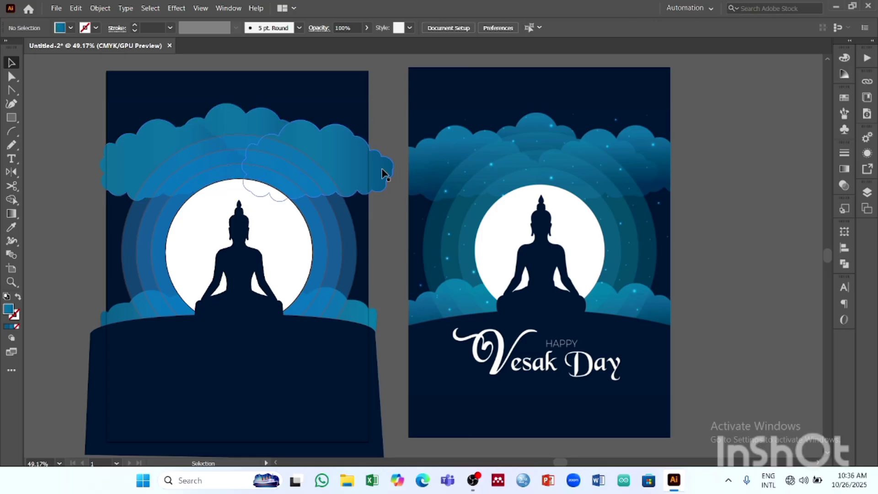
- Match the halo rings' fill and stroke to the teal sampled from the reference poster's rings above the moon
left_click(261, 148)
left_click(262, 158, "shift")
left_click(264, 175, "shift")
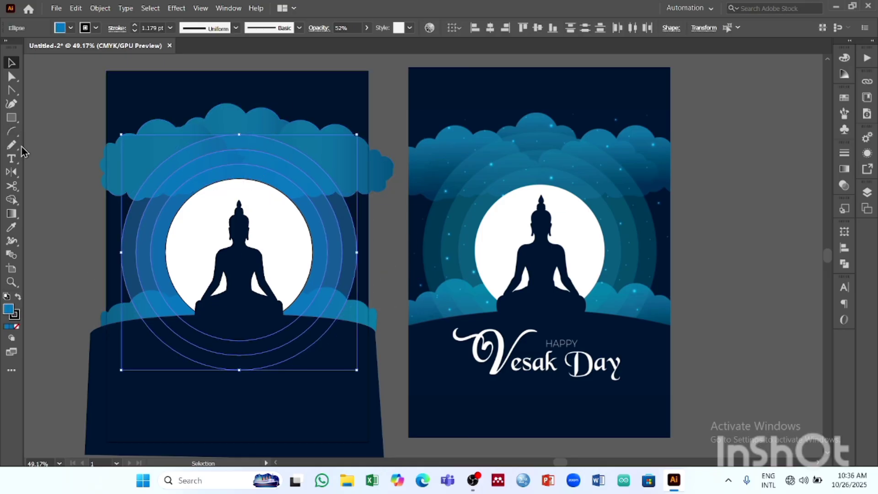
left_click(16, 228)
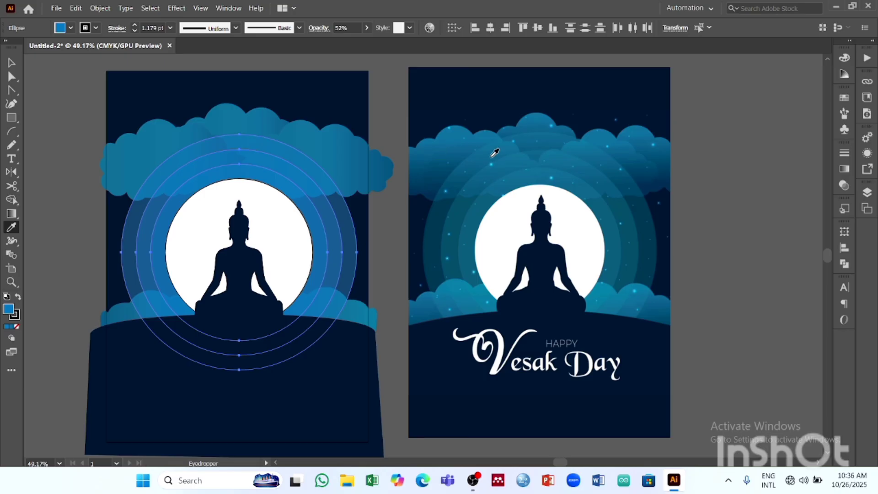
left_click(536, 173)
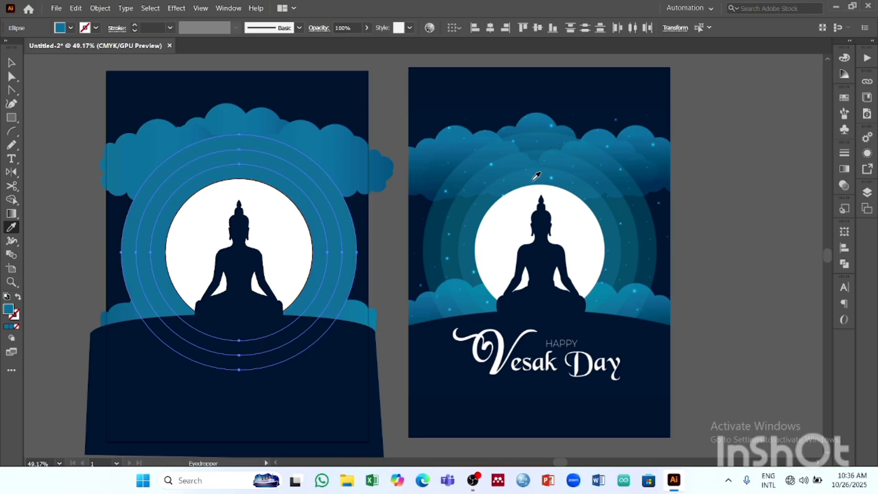
left_click(538, 147)
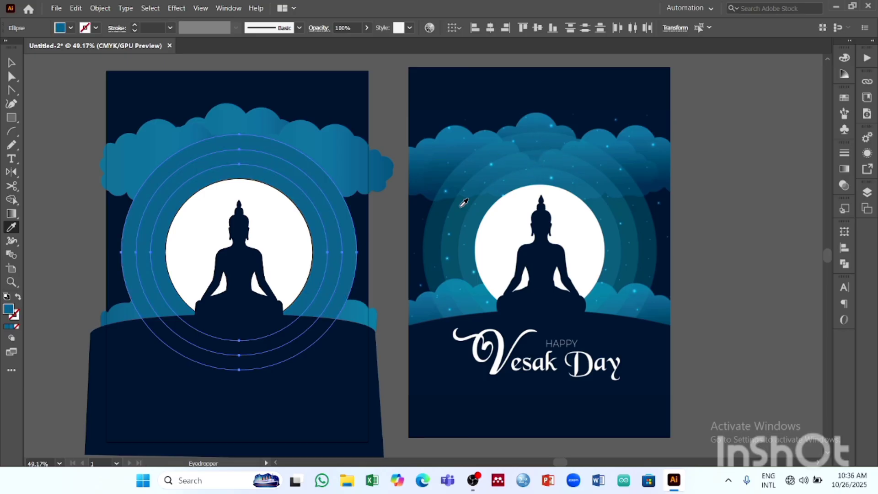
- Try a bright cyan fill, 08C5F7, on the halo rings
left_click(72, 28)
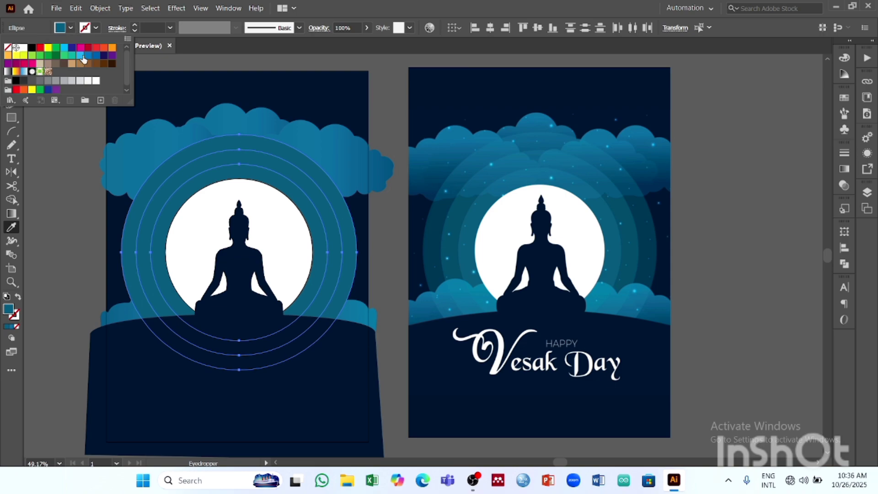
left_click(64, 27)
left_click(63, 27)
left_click(63, 27)
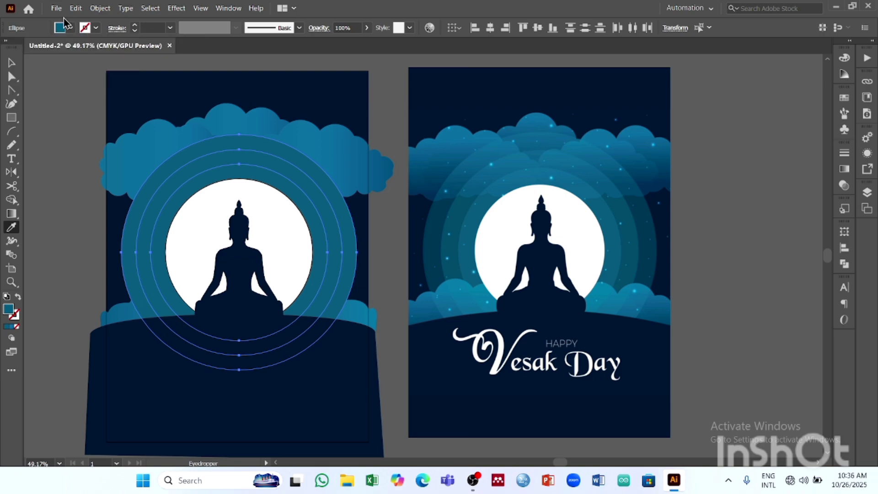
double_click(9, 310)
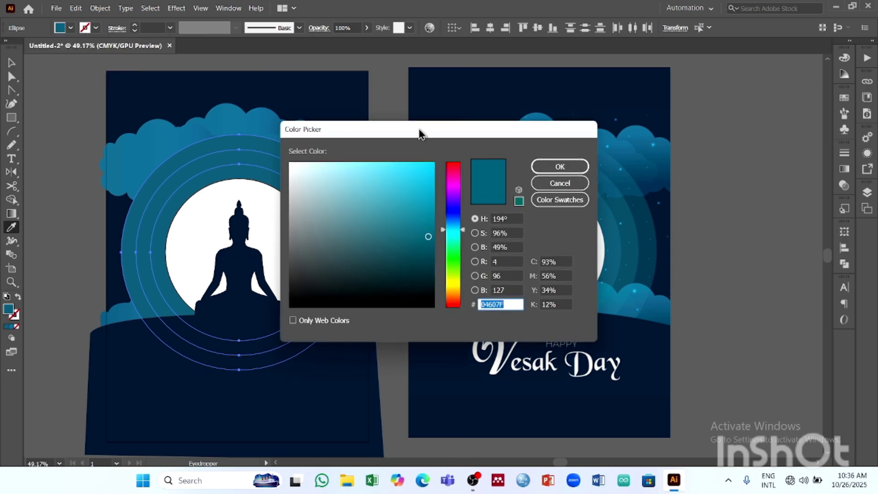
left_click_drag(419, 131, 631, 151)
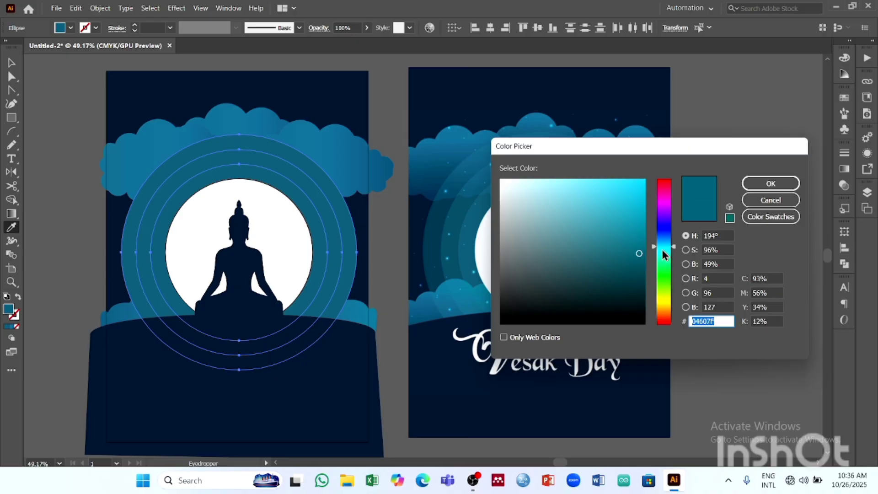
mouse_move(639, 254)
left_mouse_down()
mouse_move(625, 204)
mouse_move(607, 210)
mouse_move(630, 194)
mouse_move(580, 187)
mouse_move(642, 183)
left_mouse_up()
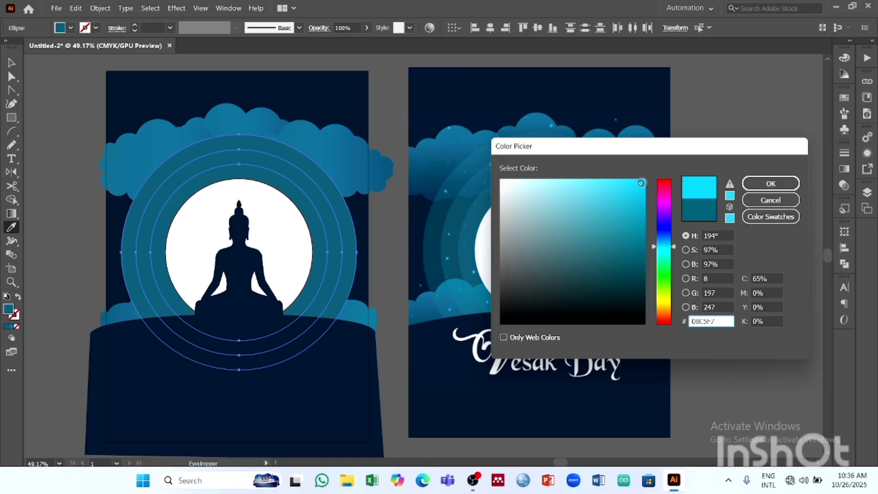
left_click(771, 183)
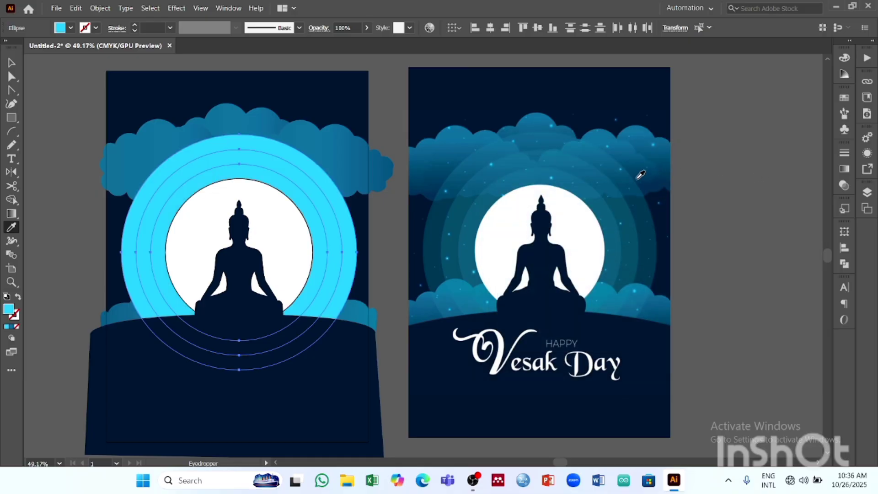
- Set the halo rings' fill to teal 19A0BF, reduce their opacity to 53%, and deselect them
double_click(9, 311)
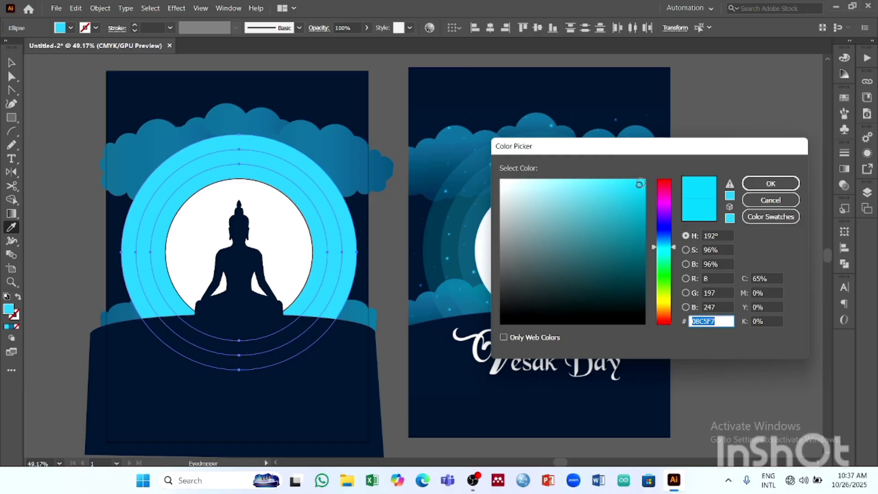
mouse_move(640, 184)
left_mouse_down()
mouse_move(634, 211)
mouse_move(620, 210)
mouse_move(626, 215)
left_mouse_up()
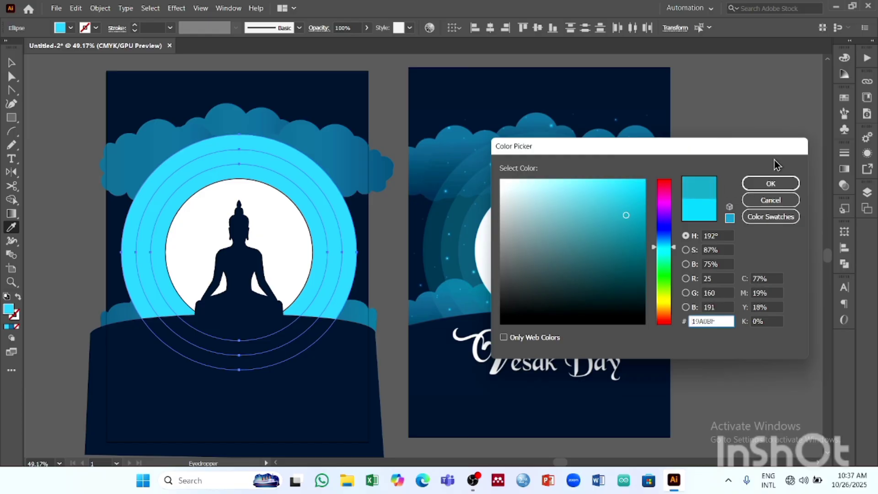
left_click(771, 183)
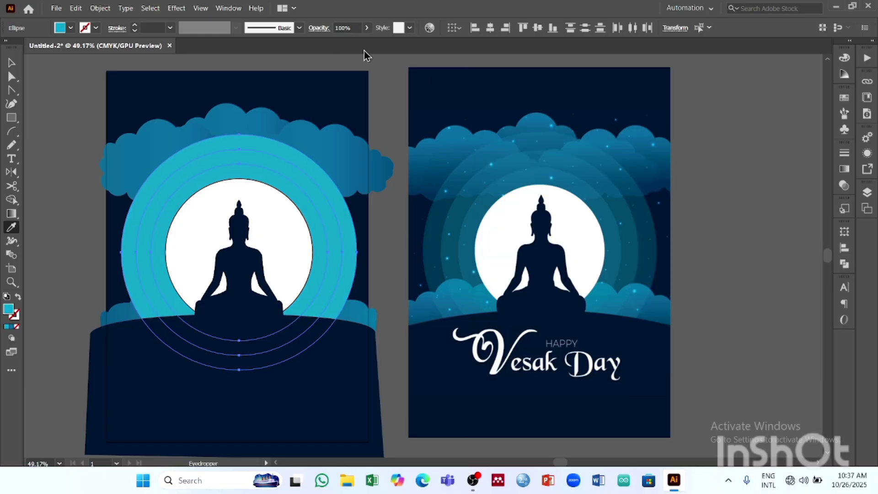
left_click(367, 28)
left_click_drag(369, 41, 345, 41)
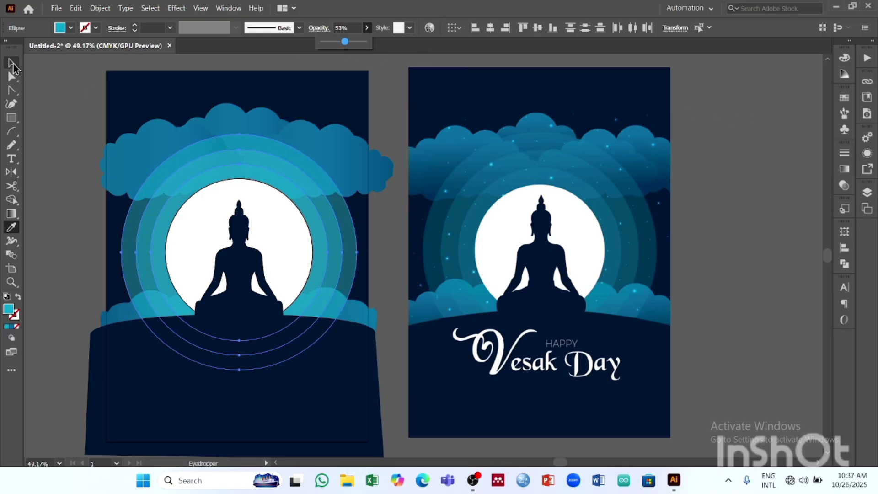
left_click(12, 63)
left_click(67, 73)
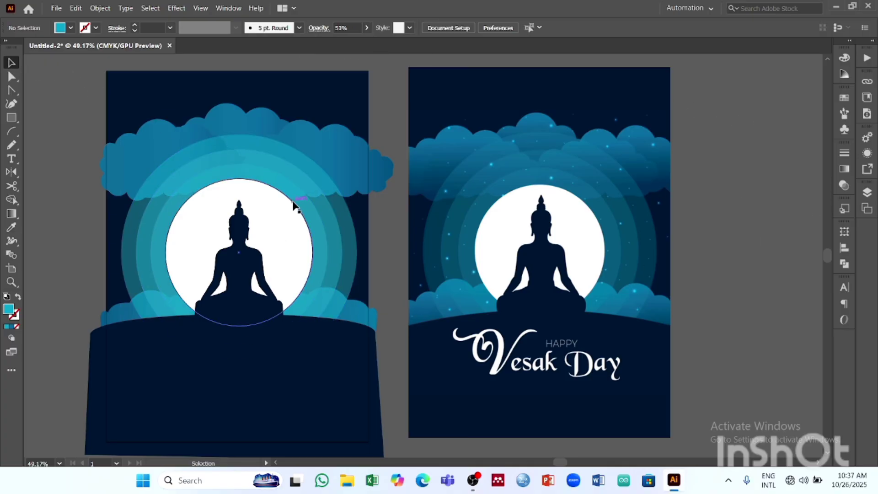
- Nudge the upper middle cloud upward and slightly left above the halo rings, and deselect it
scroll(439, 288, "down", 2)
scroll(502, 277, "up", 3)
scroll(502, 276, "up", 2)
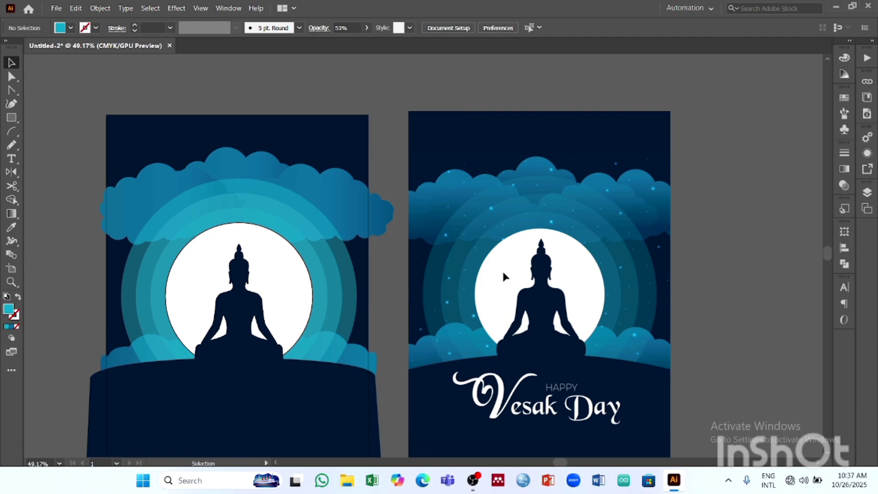
scroll(503, 276, "down", 3)
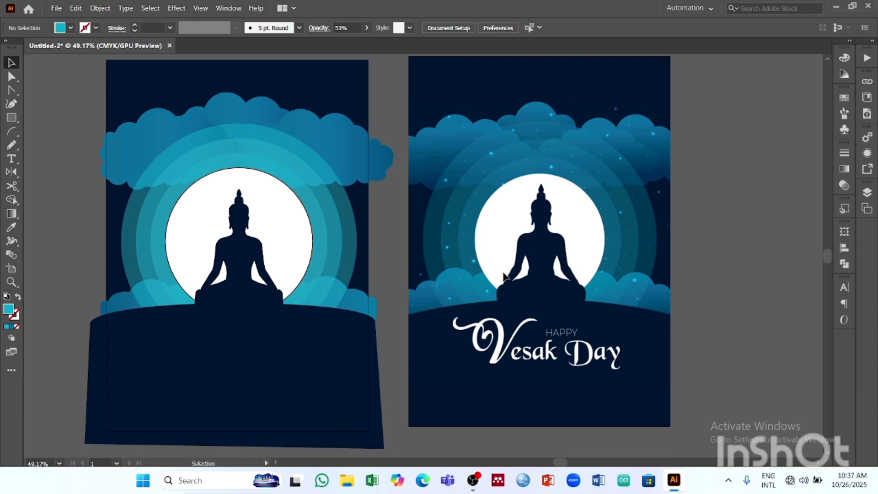
left_click(223, 111)
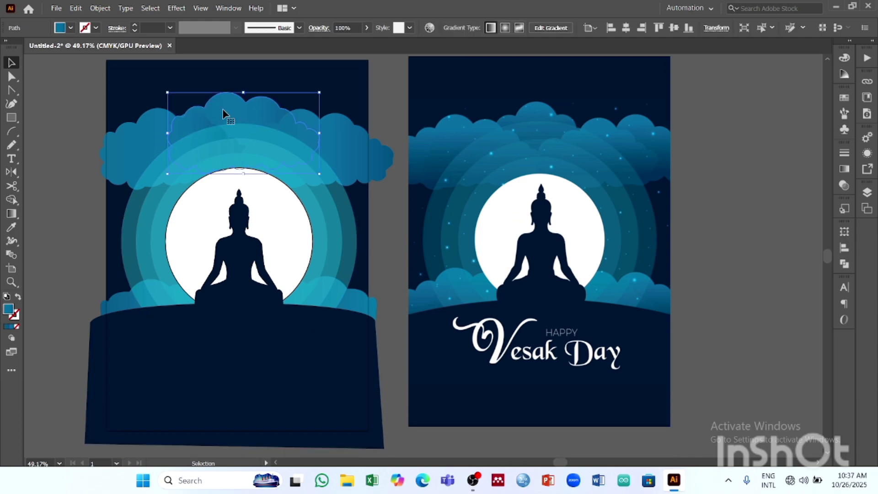
key("shift+Up")
key("shift+Up")
key("shift+Up")
key("shift+Up")
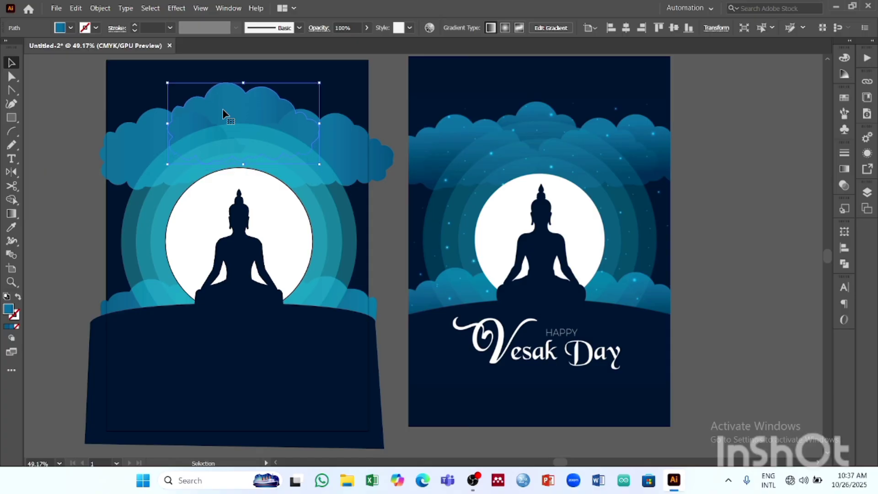
key("Up")
key("Up")
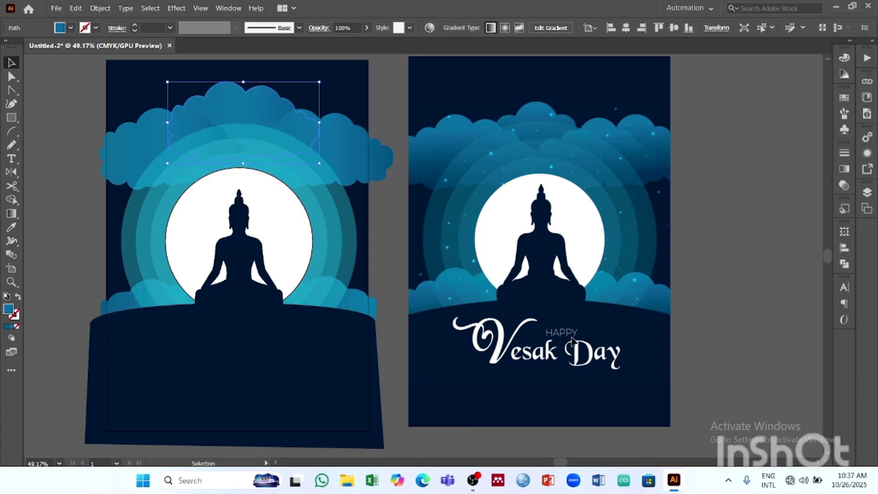
key("Left")
key("Left")
key("Left")
key("Left")
key("Left")
key("Left")
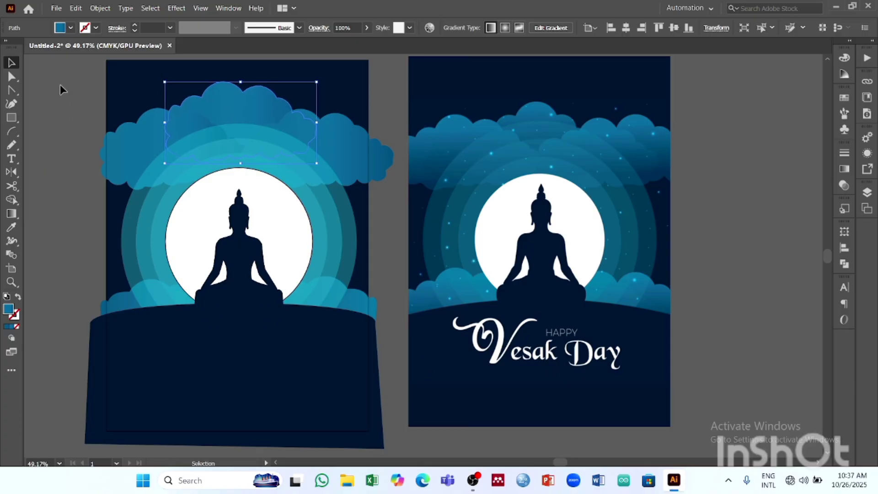
key("Left")
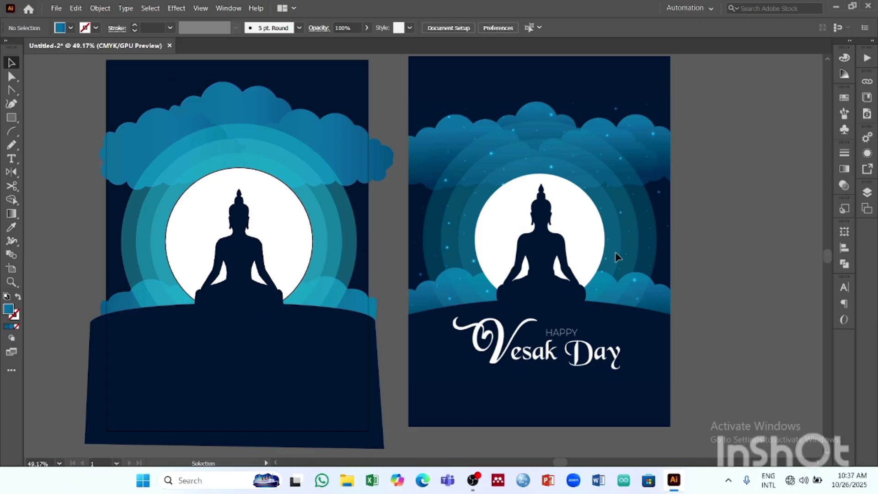
- Shift the upper middle cloud slightly up and to the right between the side clouds, and deselect it
double_click(256, 99)
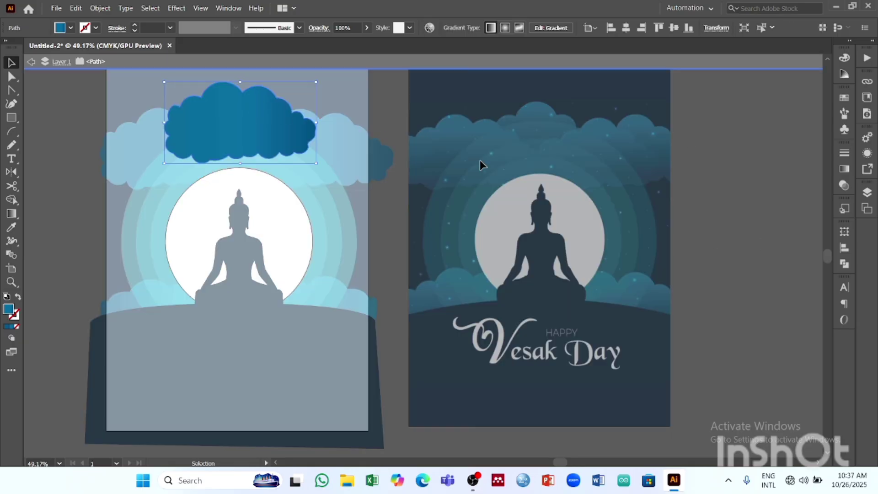
double_click(736, 169)
mouse_move(226, 100)
left_mouse_down()
mouse_move(269, 125)
mouse_move(228, 102)
mouse_move(239, 102)
mouse_move(232, 94)
left_mouse_up()
left_click(732, 153)
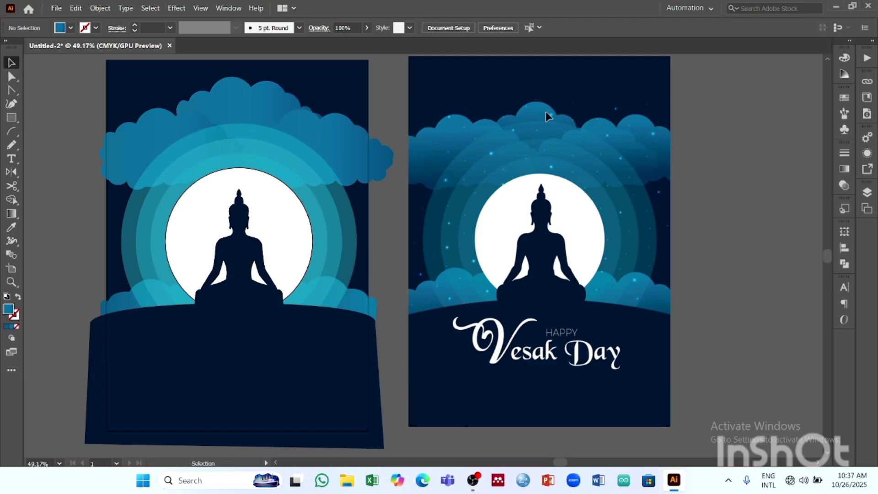
- Remove the stroke from the white moon circle behind the Buddha, and deselect it
scroll(256, 234, "down", 3)
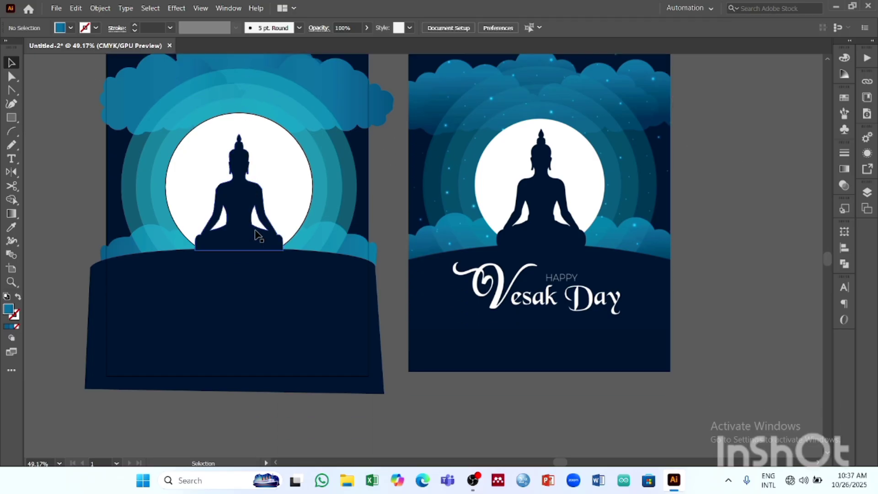
scroll(503, 131, "up", 2)
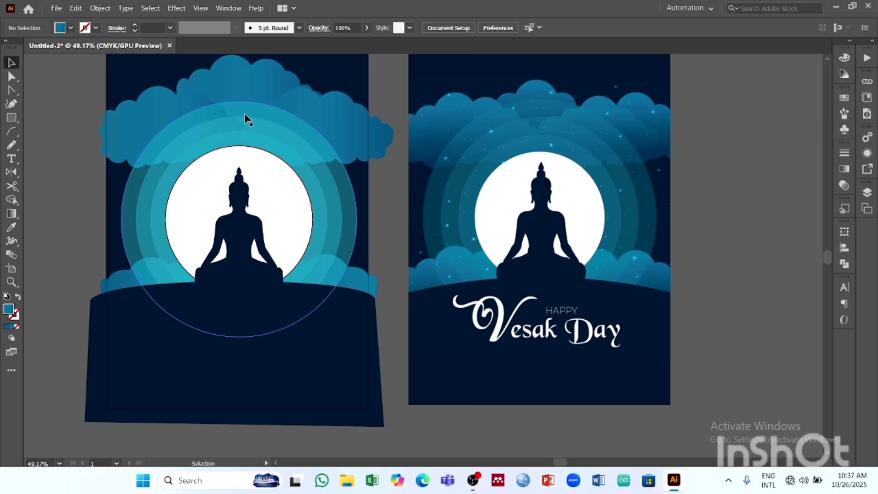
left_click(284, 166)
left_click(96, 28)
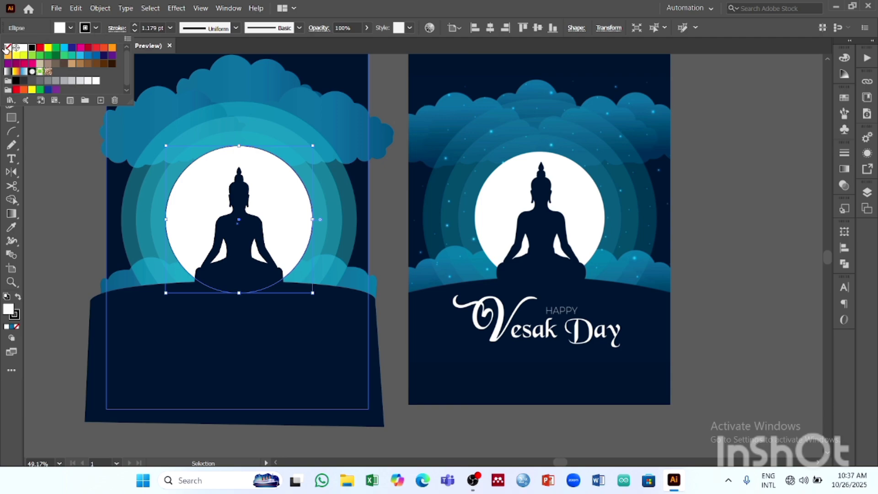
left_click(8, 47)
left_click(48, 177)
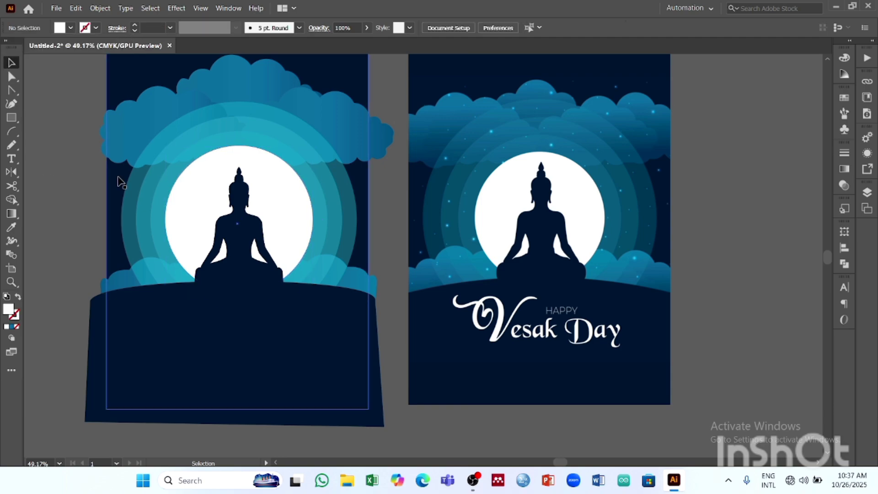
- Select all the artwork of the recreated poster to check its stroke setting, and deselect it
scroll(122, 182, "down", 2)
scroll(255, 186, "up", 4)
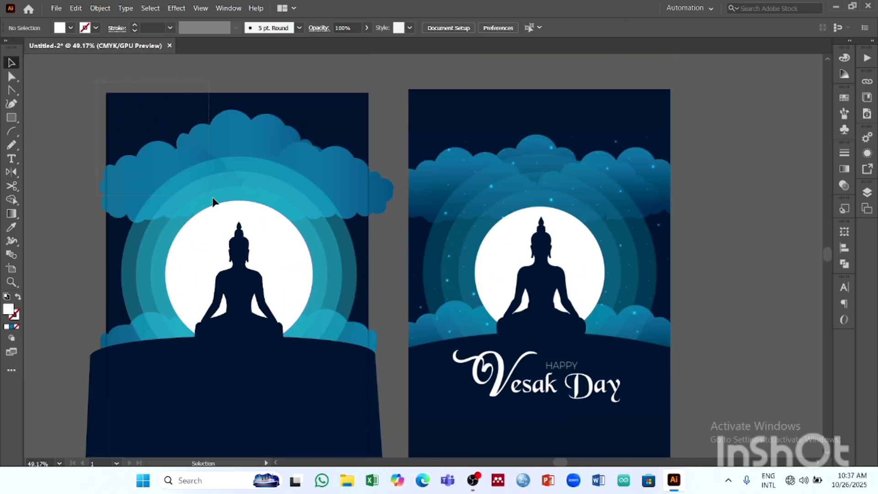
left_click_drag(213, 197, 382, 446)
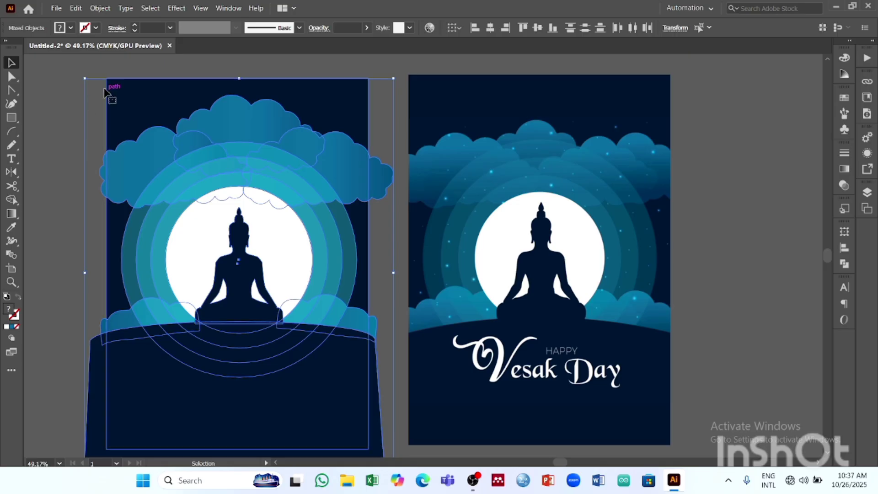
left_click(96, 28)
left_click(225, 61)
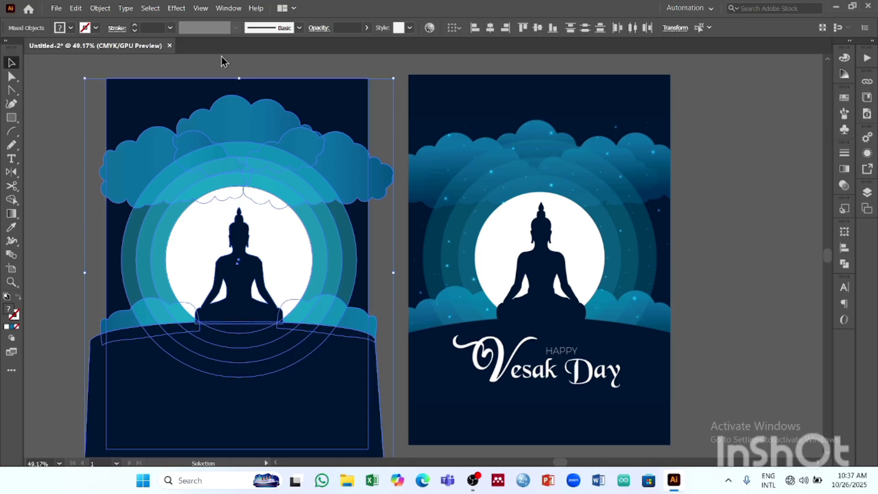
left_click(224, 62)
- Add the text "happy" on the navy hill below the Buddha and enlarge it to about 47.6 pt
scroll(247, 146, "down", 6)
scroll(258, 188, "up", 2)
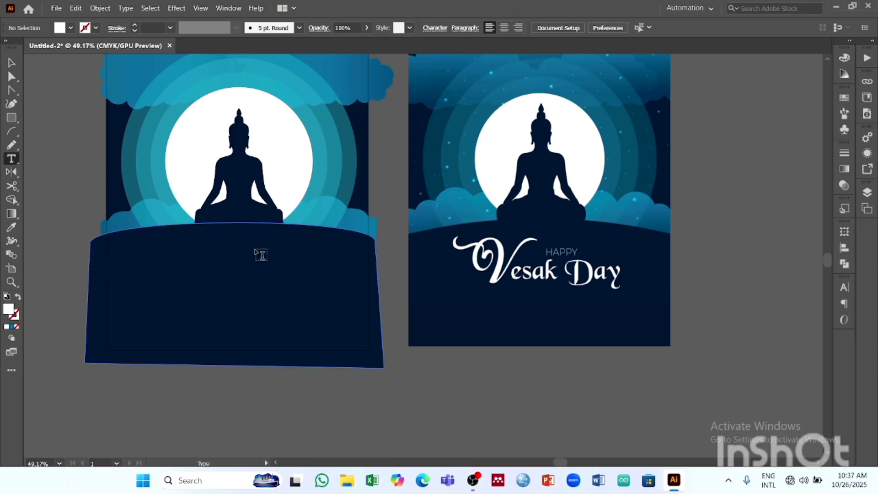
left_click(243, 254)
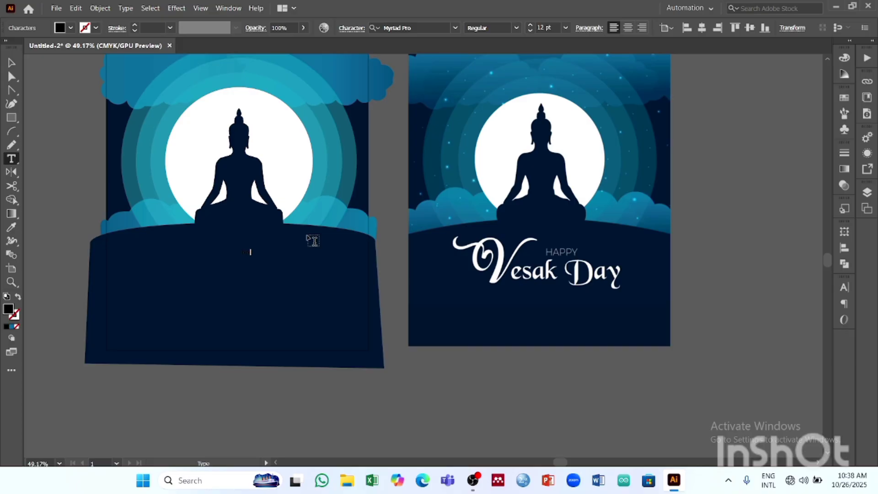
left_click(12, 63)
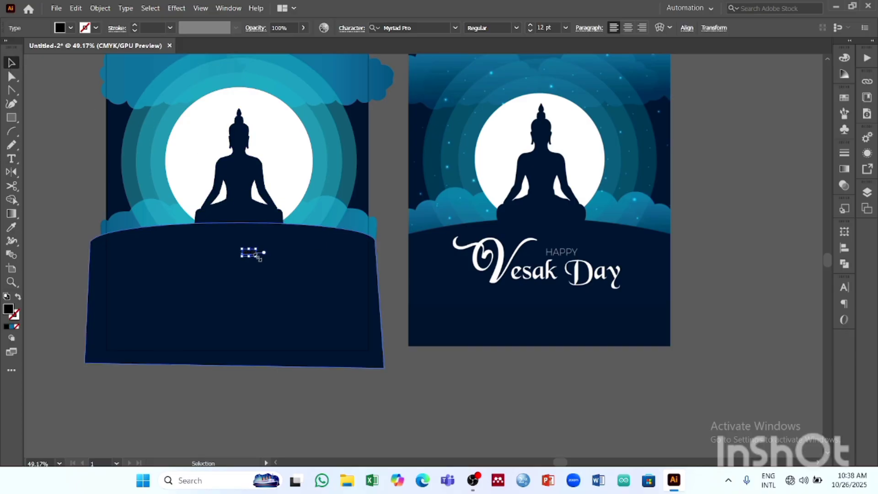
mouse_move(257, 257)
left_mouse_down()
mouse_move(298, 282)
mouse_move(263, 258)
left_mouse_up()
- Change the case of the "happy" text to UPPERCASE, and deselect it
left_click(124, 8)
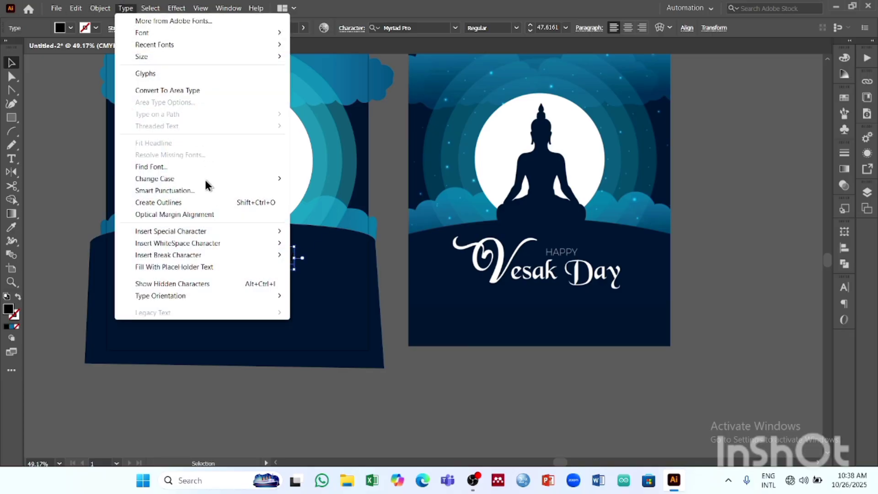
mouse_move(204, 178)
left_click(334, 181)
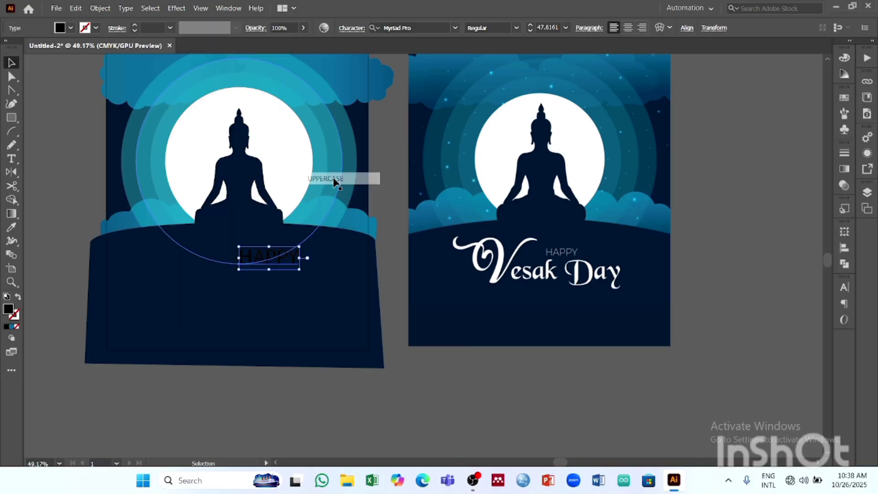
left_click(416, 391)
- Set the font of the HAPPY text to Candara
left_click(294, 263)
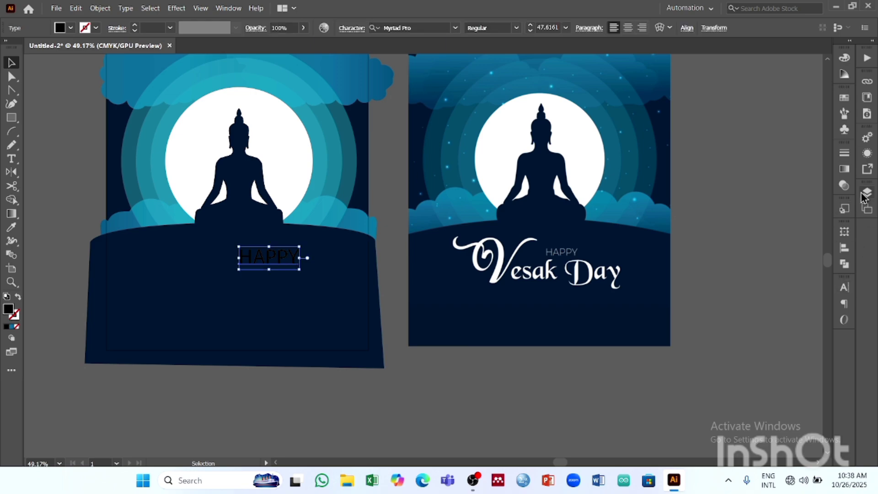
left_click(845, 286)
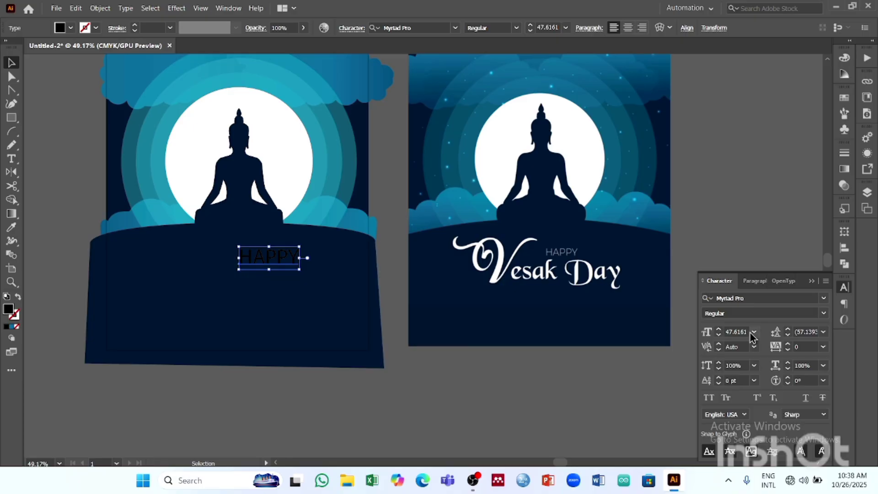
left_click(818, 297)
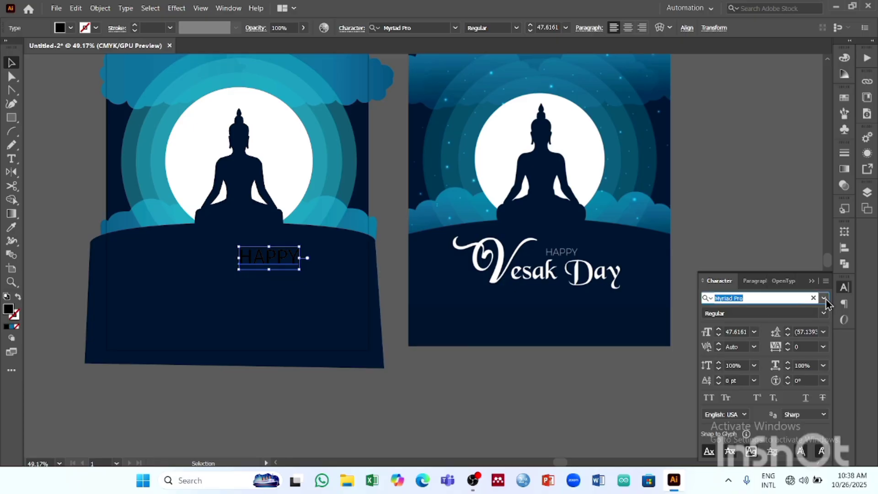
left_click(824, 298)
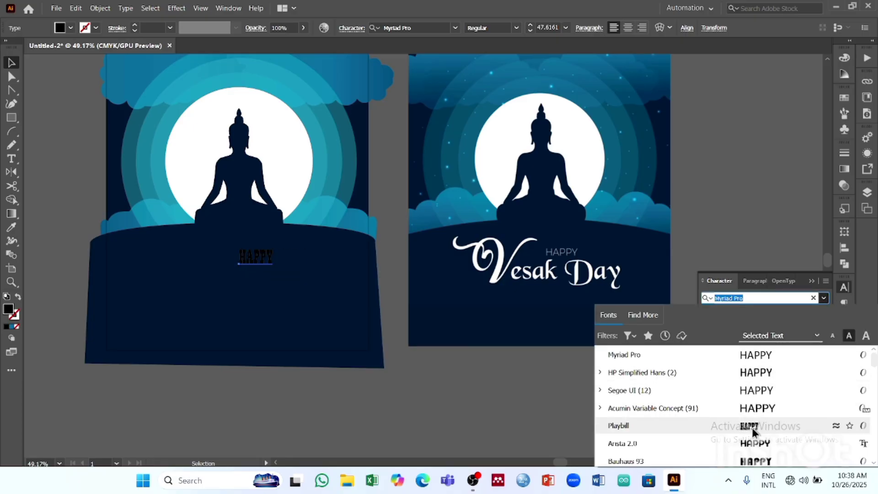
scroll(760, 426, "down", 3)
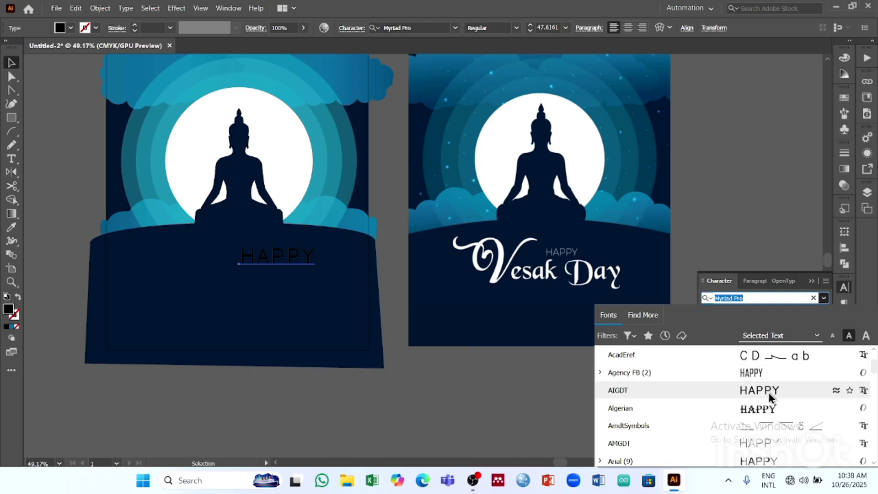
scroll(769, 402, "down", 10)
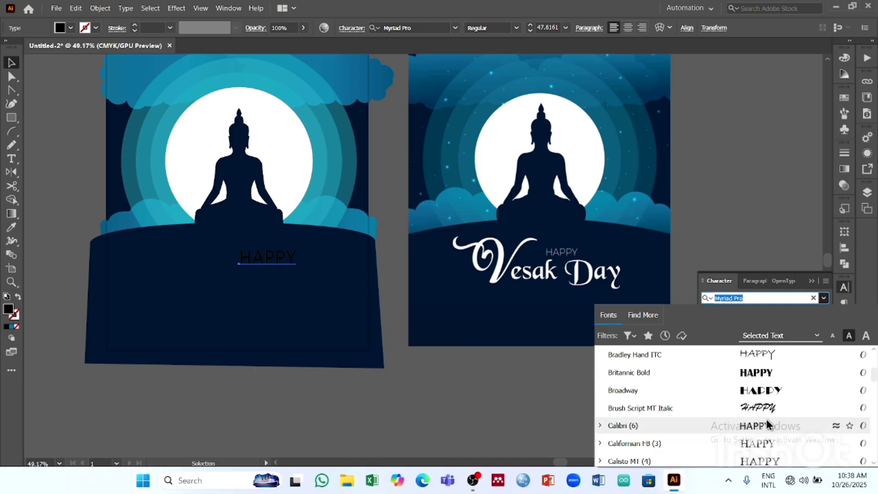
scroll(773, 393, "up", 13)
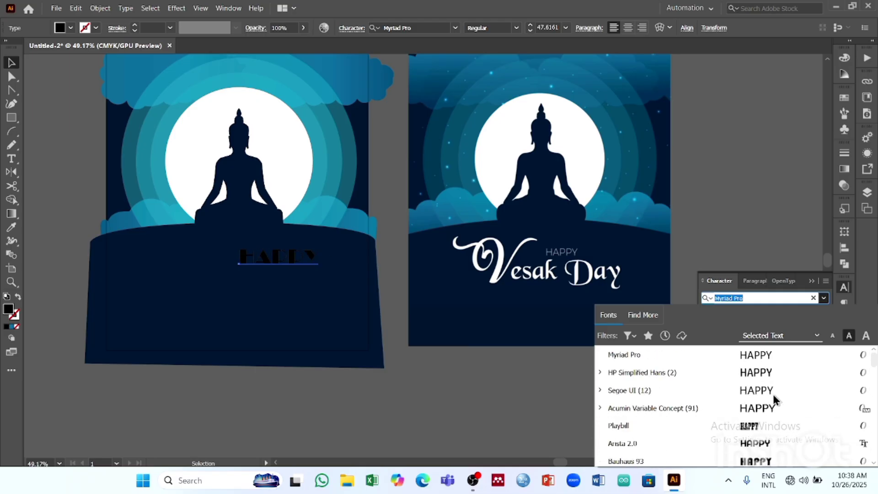
scroll(780, 412, "down", 12)
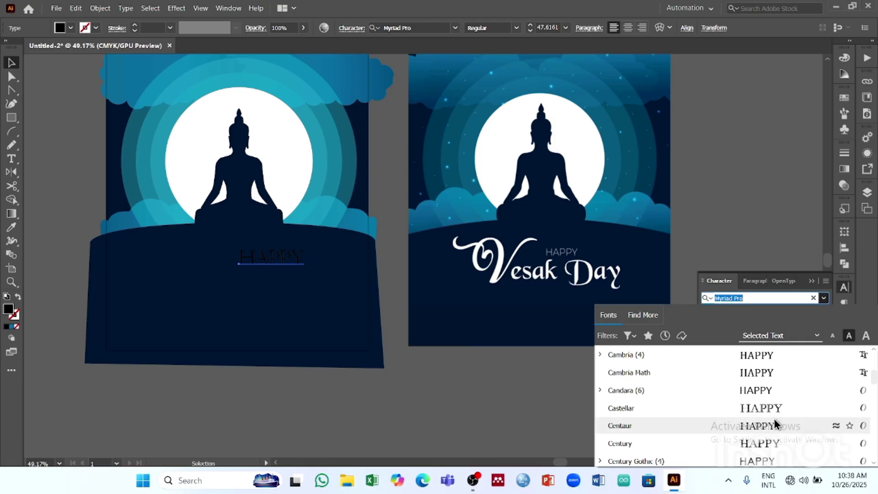
left_click(772, 392)
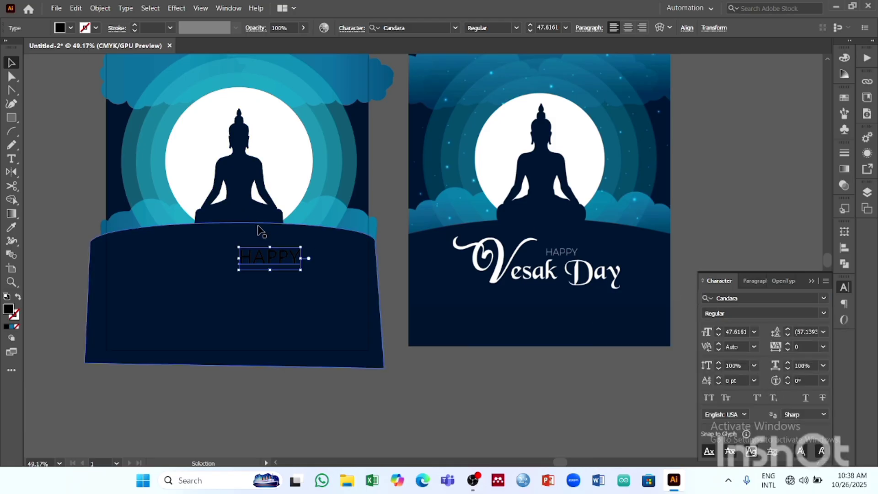
- Fill the HAPPY text with white and scale it down to about 41.6 pt
left_click(71, 28)
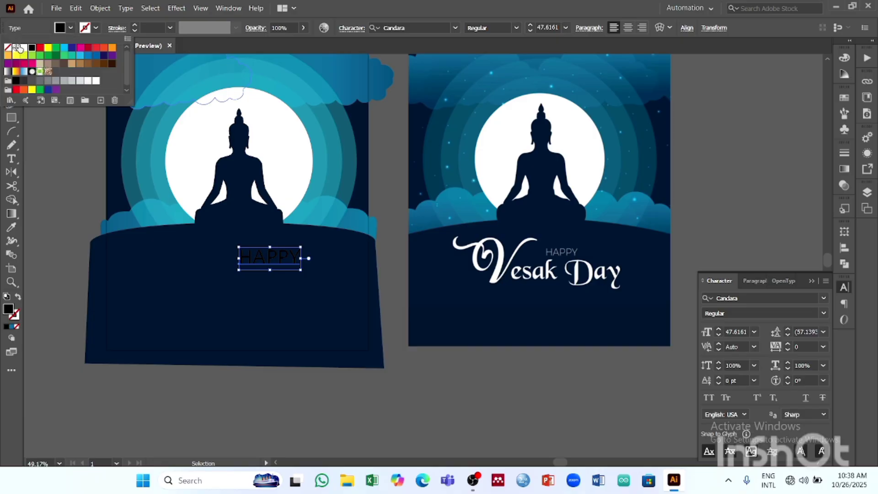
left_click(24, 48)
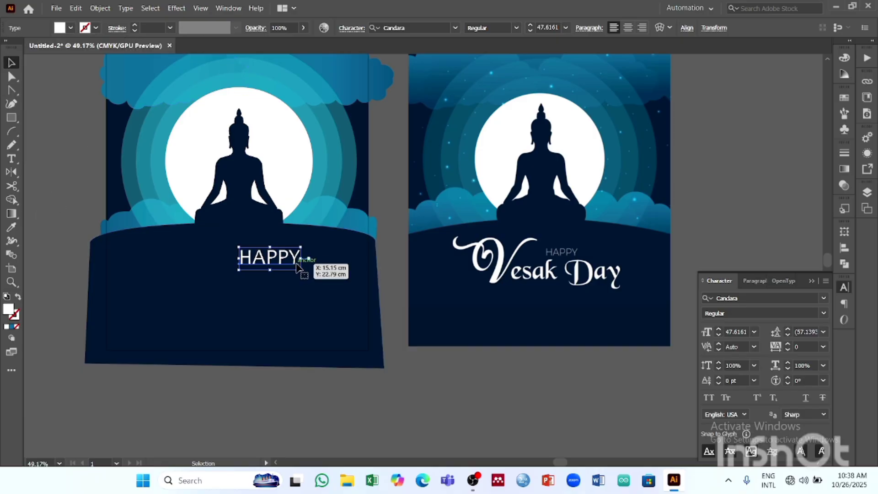
left_click_drag(302, 271, 293, 264)
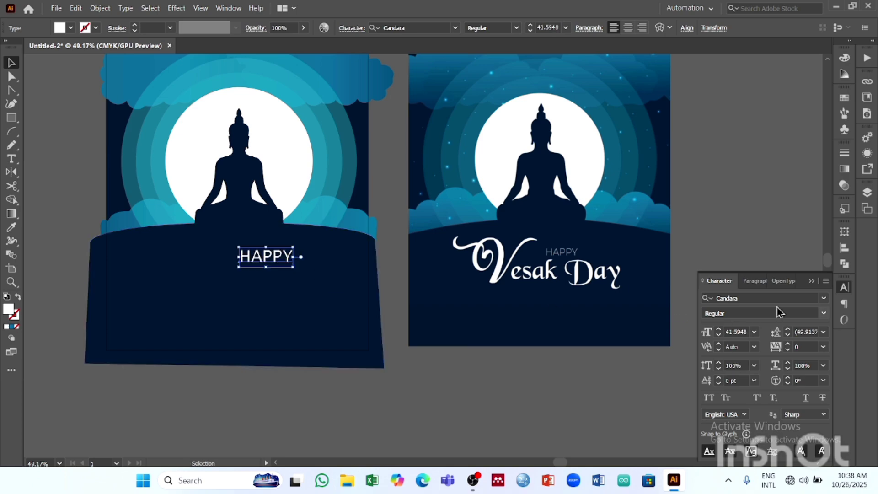
- Set the HAPPY text's font style to Light, and deselect it
left_click(823, 313)
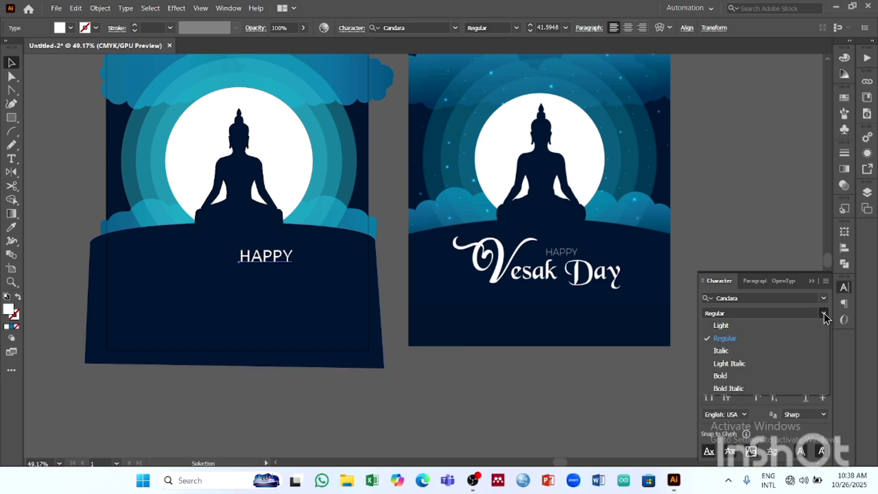
left_click(741, 327)
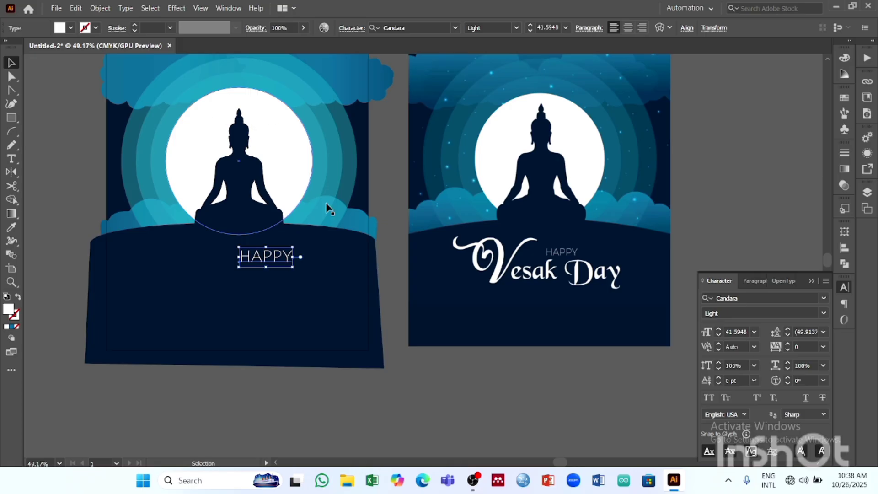
left_click(388, 416)
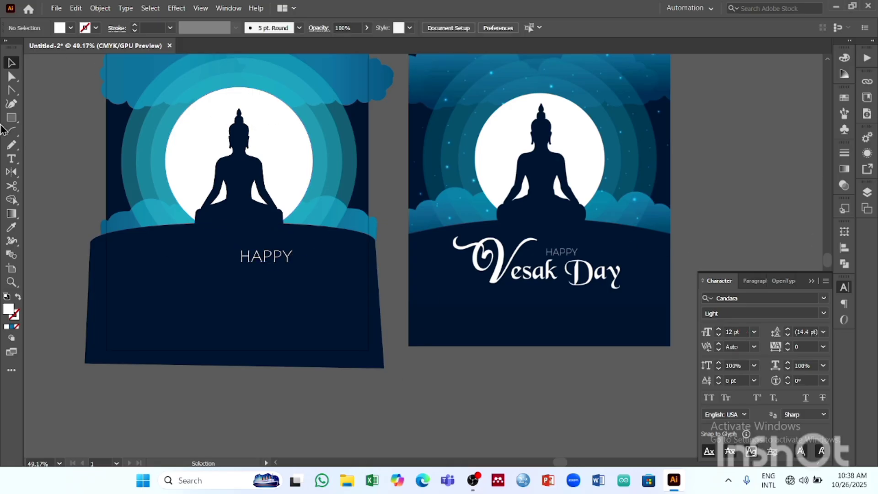
- Add the text "vesak day" on the hill below HAPPY and enlarge it to about 77.7 pt
left_click(12, 159)
left_click(176, 293)
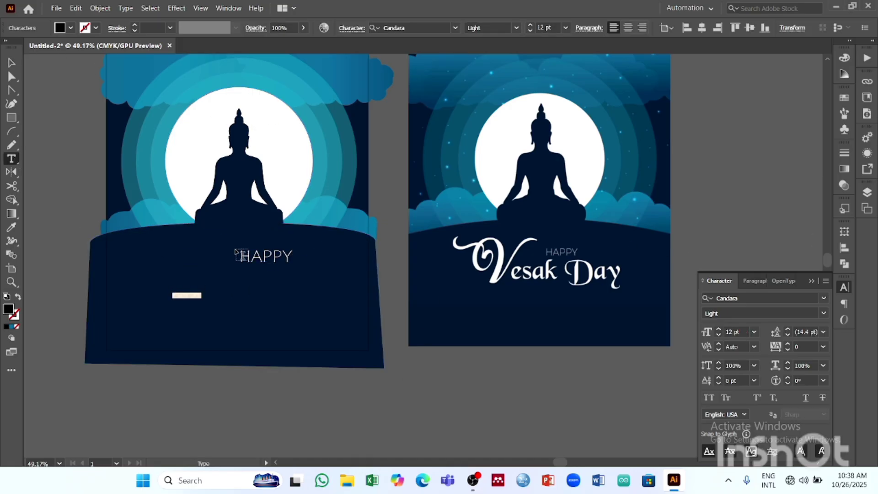
key("BackSpace")
left_click(12, 63)
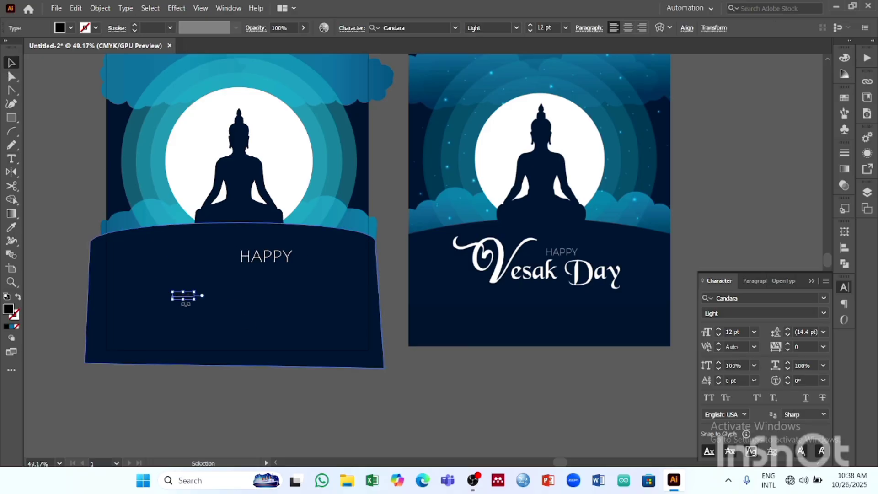
left_click_drag(195, 298, 307, 313)
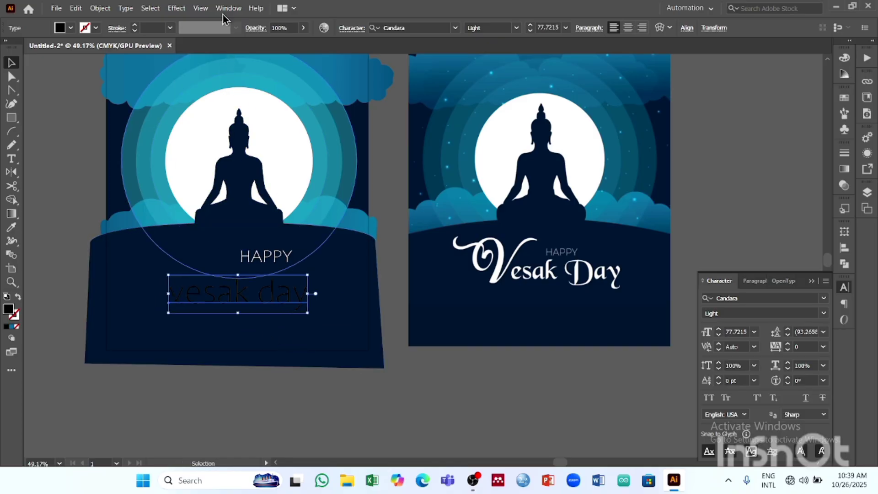
- Change the case of the "vesak day" text to Title Case, and deselect it
left_click(125, 9)
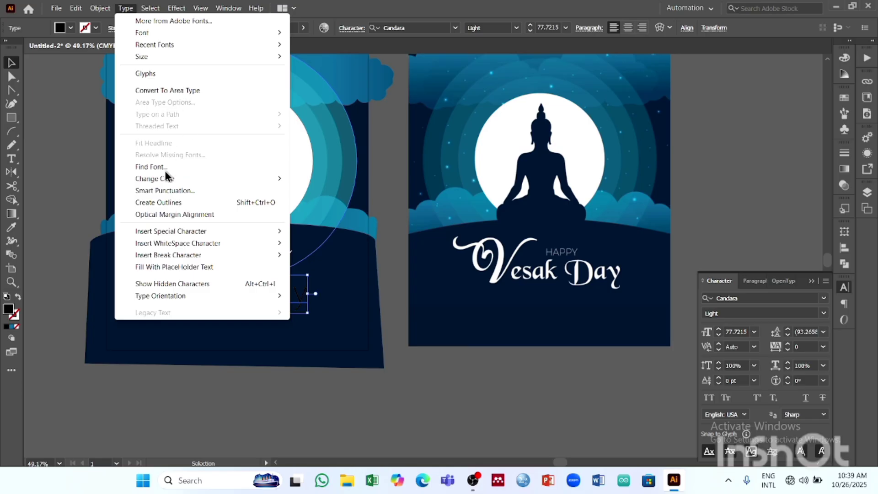
mouse_move(170, 179)
left_click(341, 203)
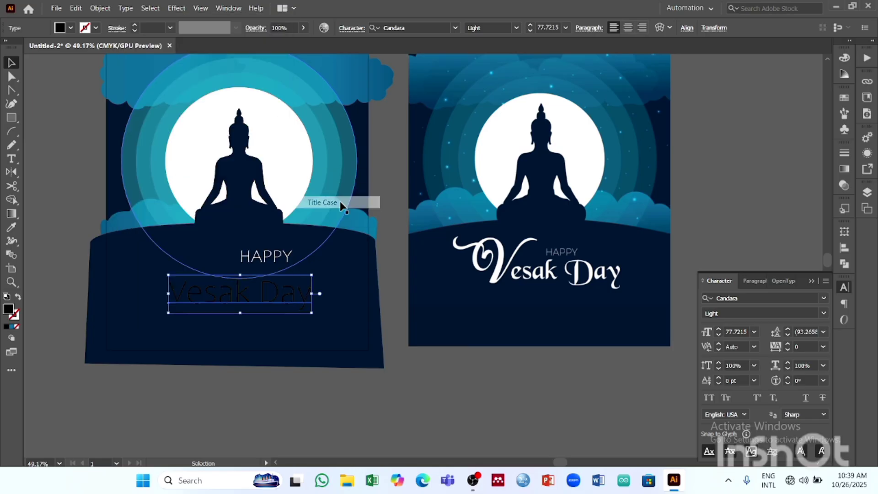
left_click(438, 400)
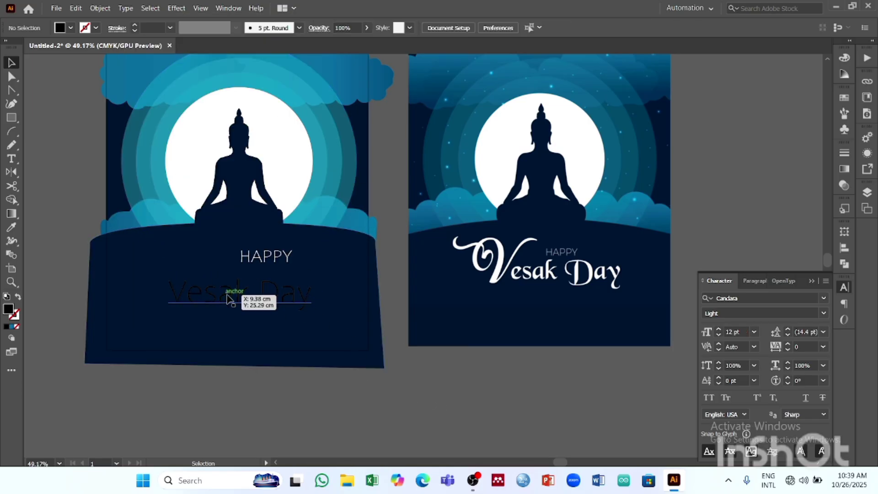
- Enlarge the Vesak Day text to about 102.9 pt and move it up and left, centred below the Buddha
left_click(298, 301)
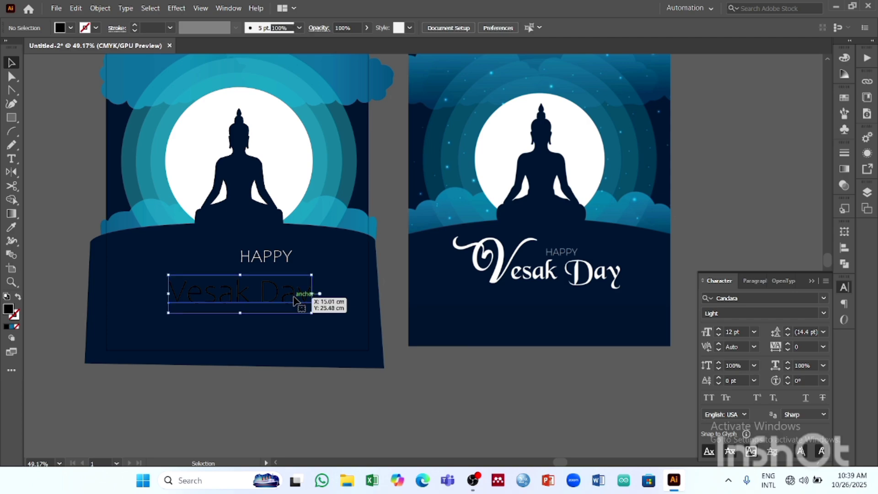
left_click_drag(312, 313, 359, 341)
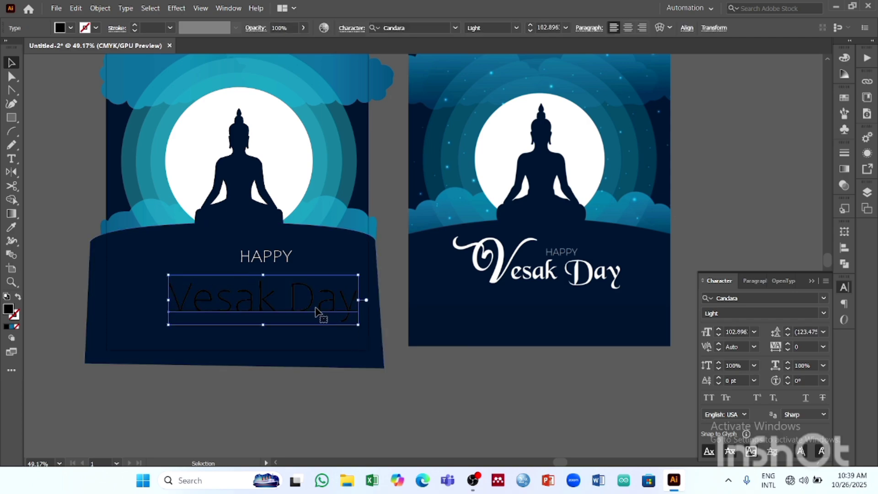
left_click_drag(302, 316, 279, 308)
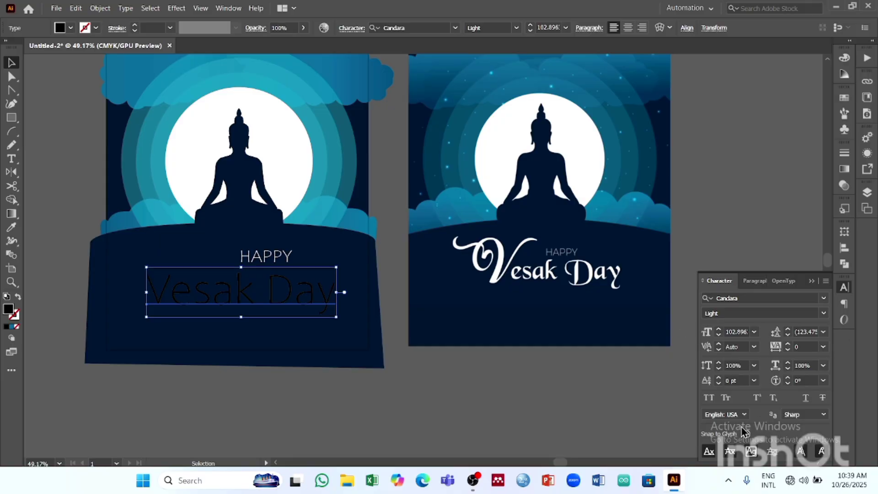
- Set the Vesak Day text's font to Edwardian Script ITC
left_click(823, 297)
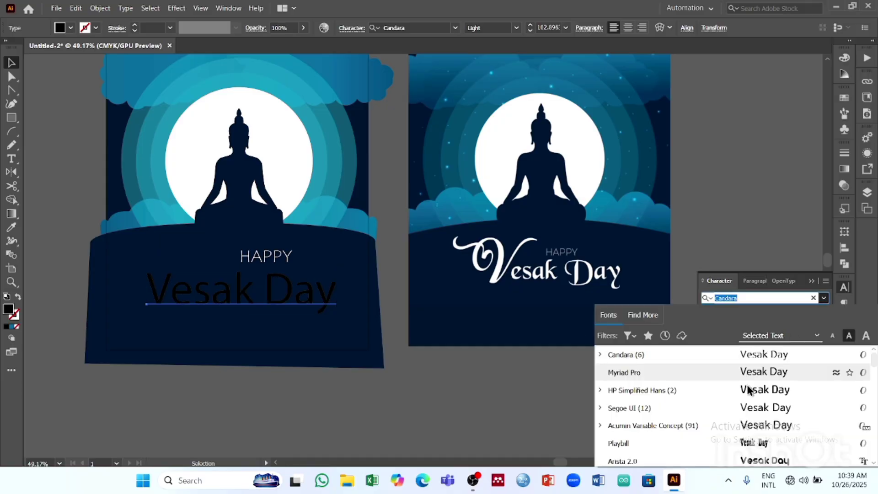
scroll(750, 391, "down", 15)
scroll(750, 391, "up", 8)
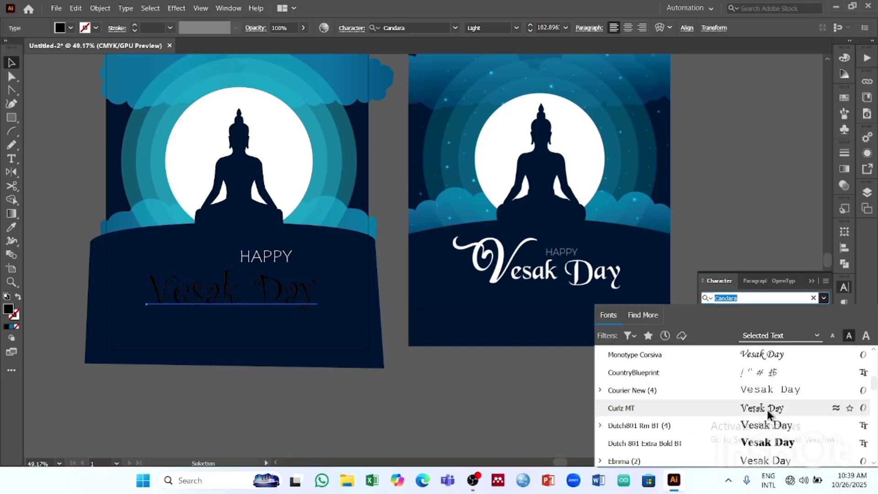
scroll(768, 412, "down", 5)
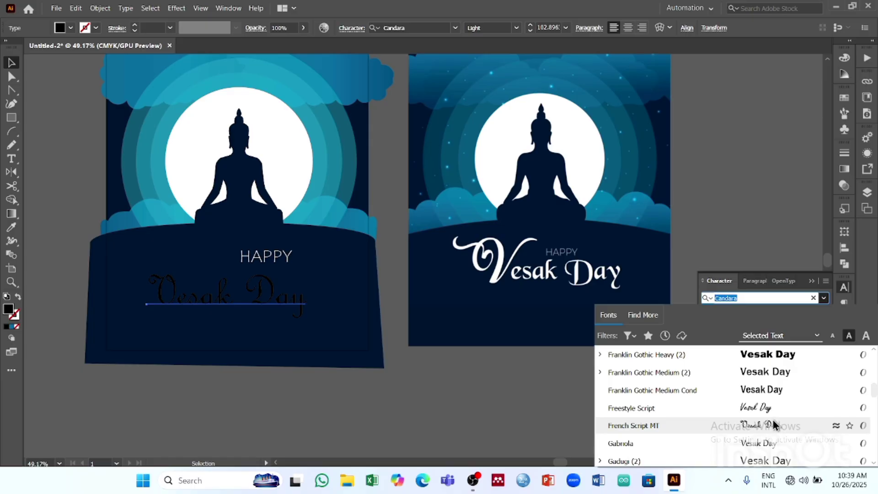
scroll(774, 419, "up", 4)
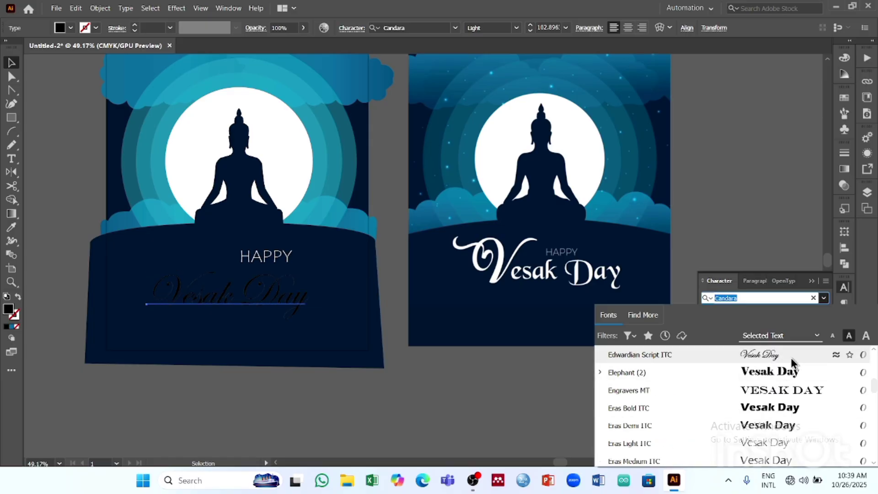
scroll(790, 357, "down", 20)
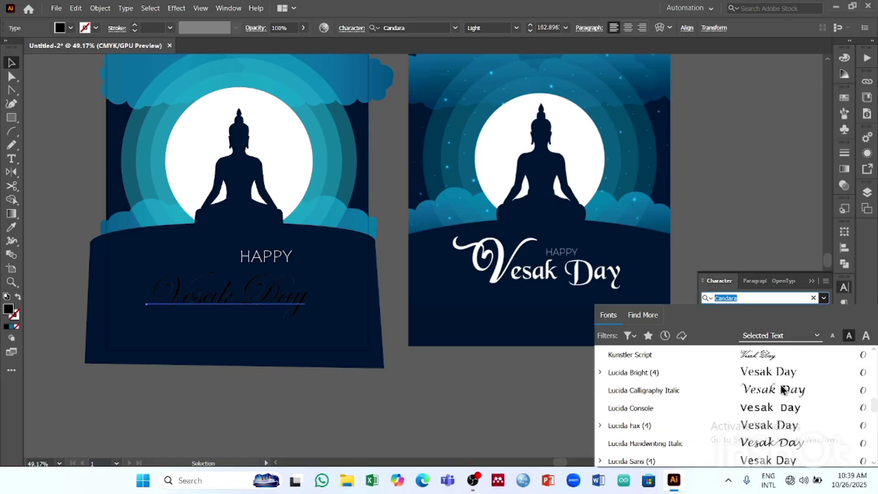
scroll(782, 391, "down", 20)
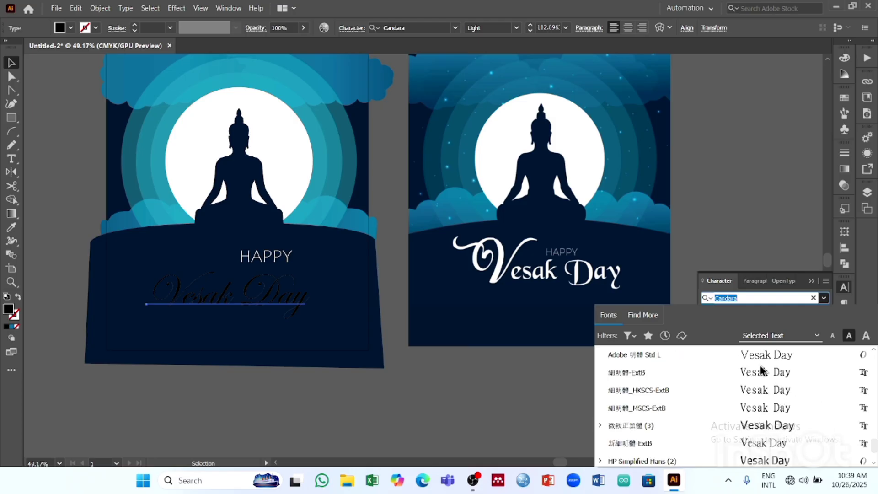
scroll(767, 386, "up", 18)
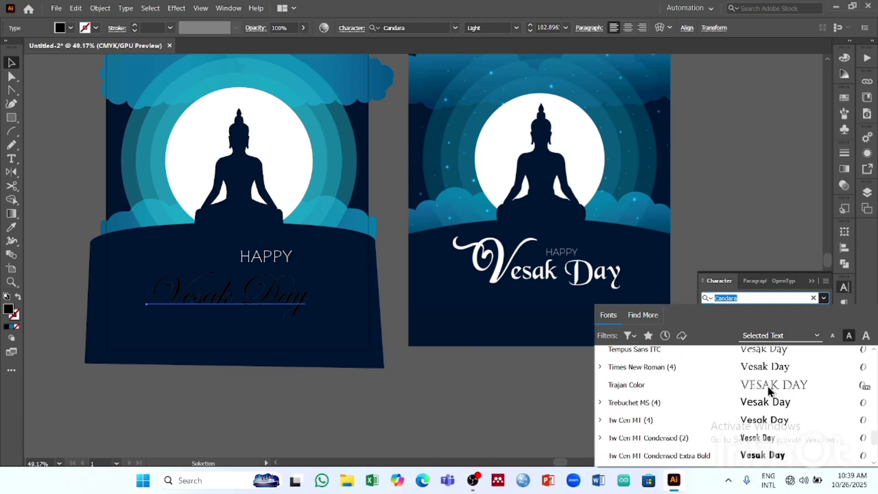
scroll(767, 386, "up", 15)
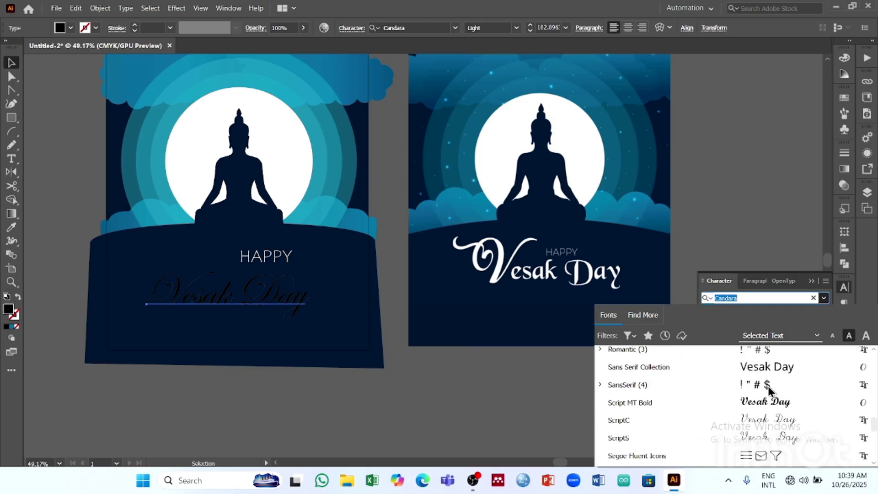
scroll(777, 412, "up", 15)
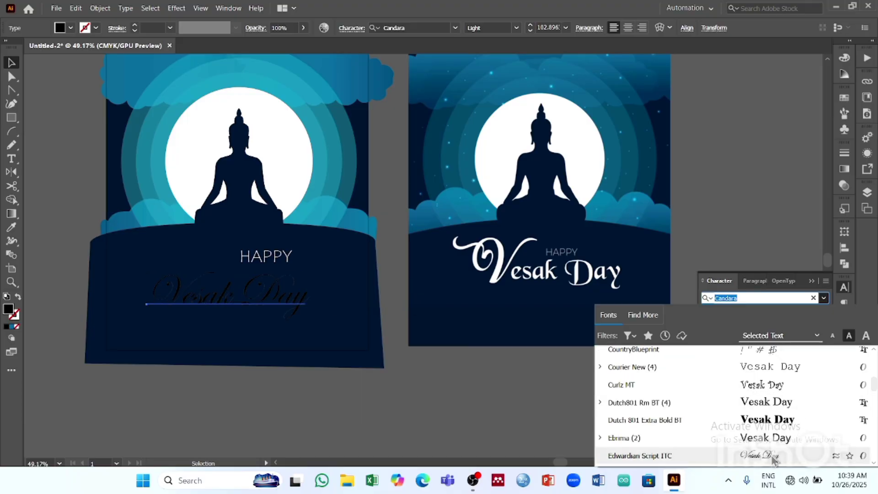
left_click(773, 459)
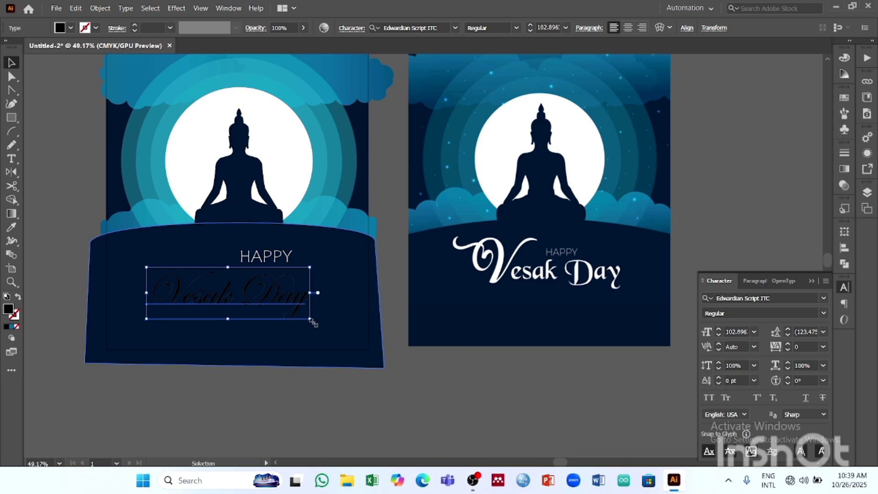
- Enlarge the Vesak Day text to about 119.4 pt, fill it with white, and deselect it
left_click_drag(311, 318, 336, 328)
left_click(71, 29)
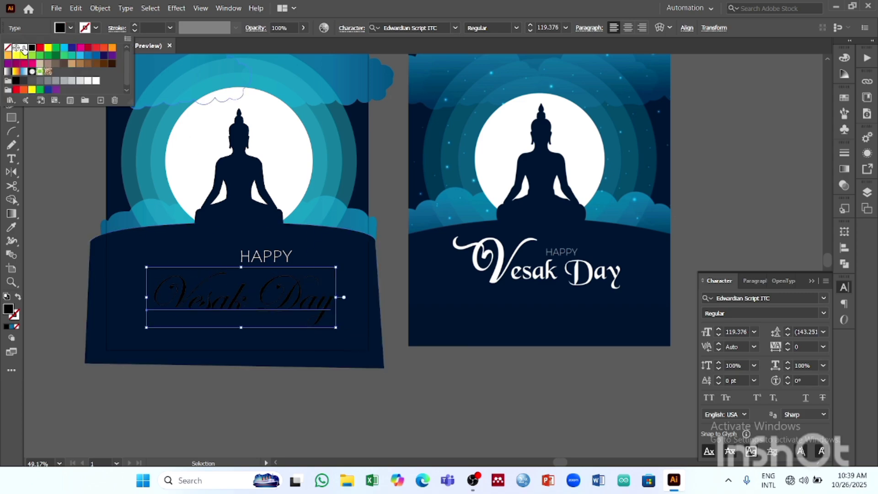
left_click(23, 49)
left_click(363, 368)
left_click(362, 368)
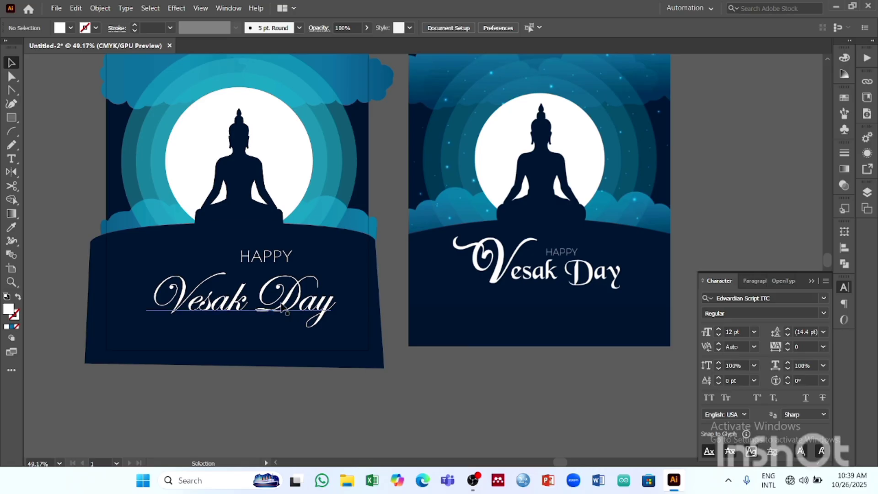
- Enlarge the Vesak Day text further and reposition it so it is centred on the hill below the Buddha
left_click_drag(282, 309, 273, 305)
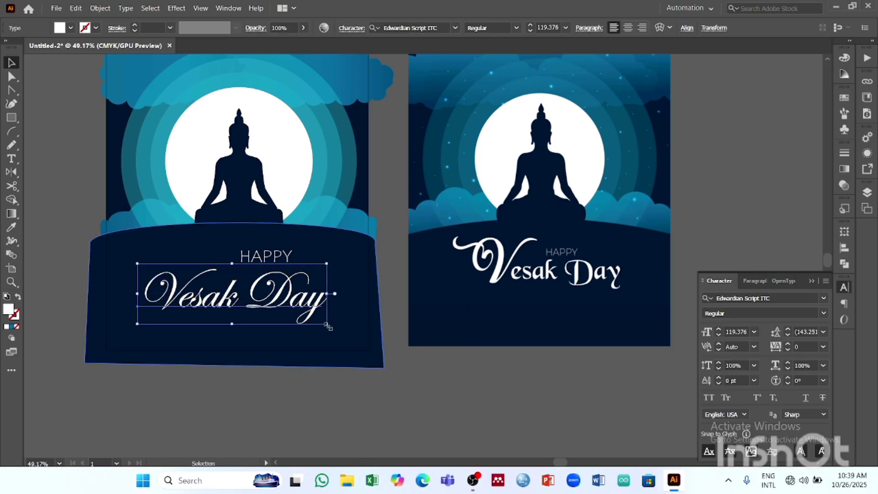
left_click_drag(327, 326, 362, 335)
left_click_drag(289, 312, 278, 306)
- Nudge the HAPPY text left and slightly down, closer to the gap between Vesak and Day
left_click(277, 251)
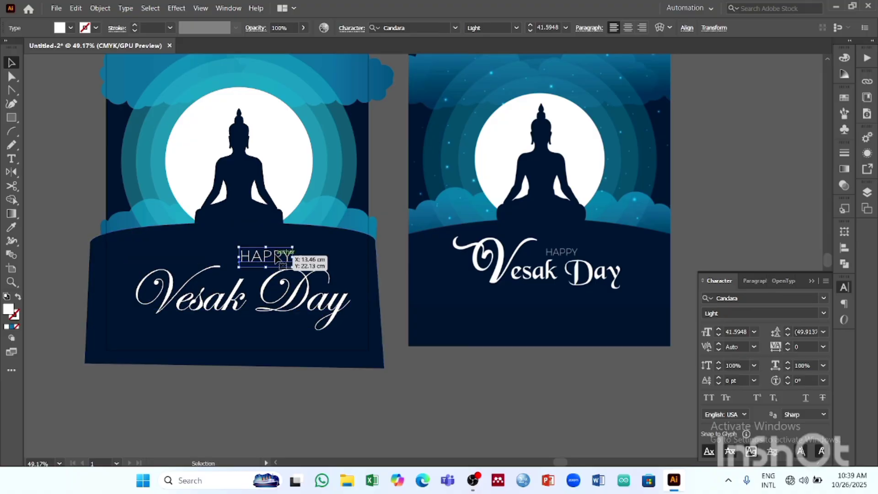
double_click(265, 259)
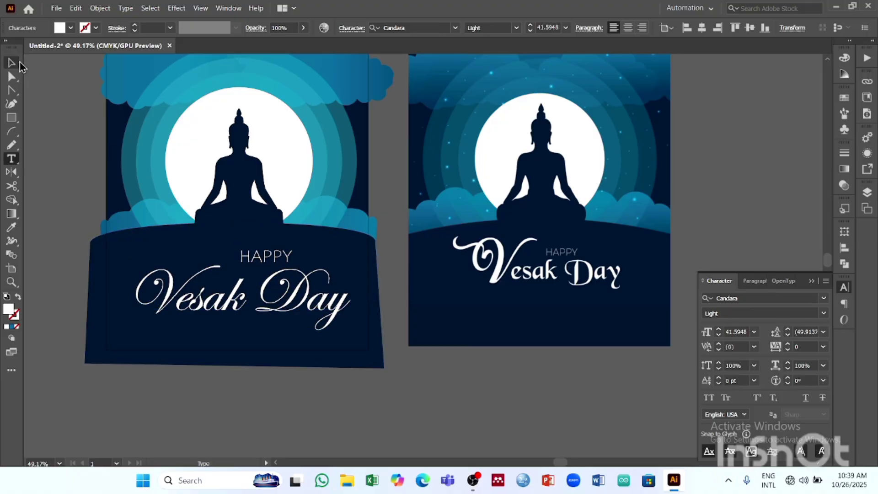
left_click(11, 63)
key("shift+Left")
key("shift+Left")
key("shift+Left")
key("shift+Left")
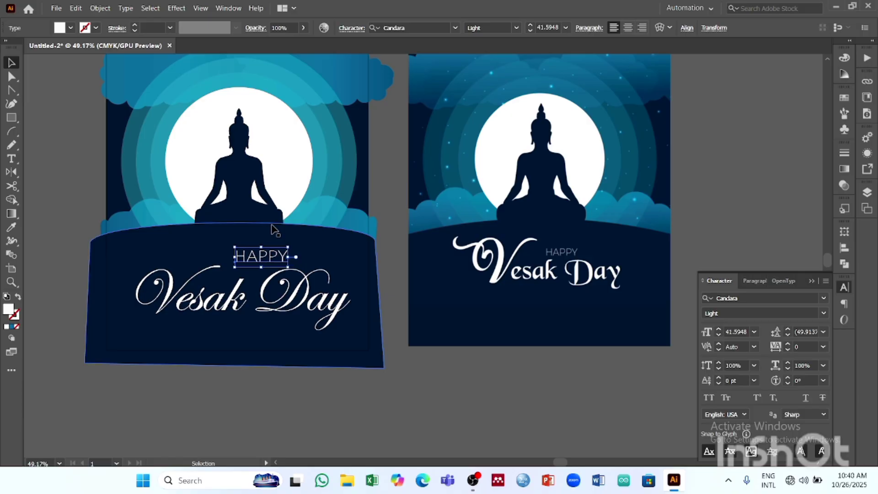
key("shift+Down")
key("shift+Down")
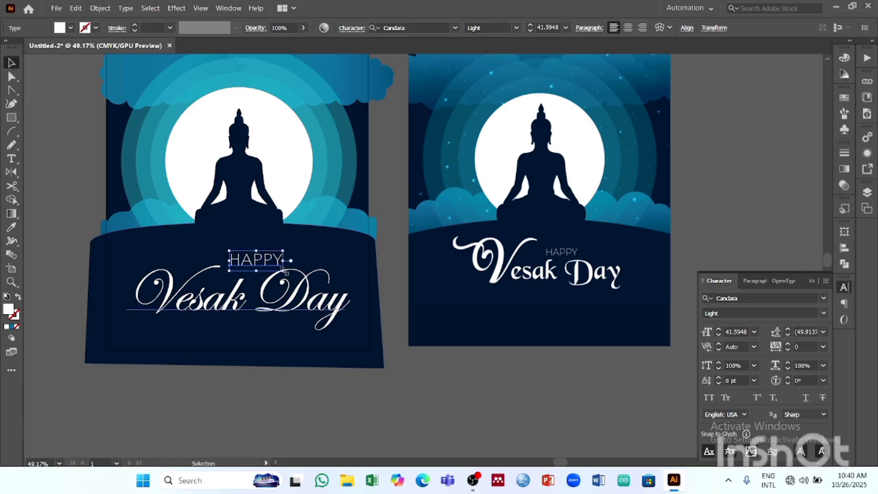
- Shrink the HAPPY text to about 31.8 pt, nudge it down between the capitals V and D, and deselect it
left_click_drag(283, 270, 269, 267)
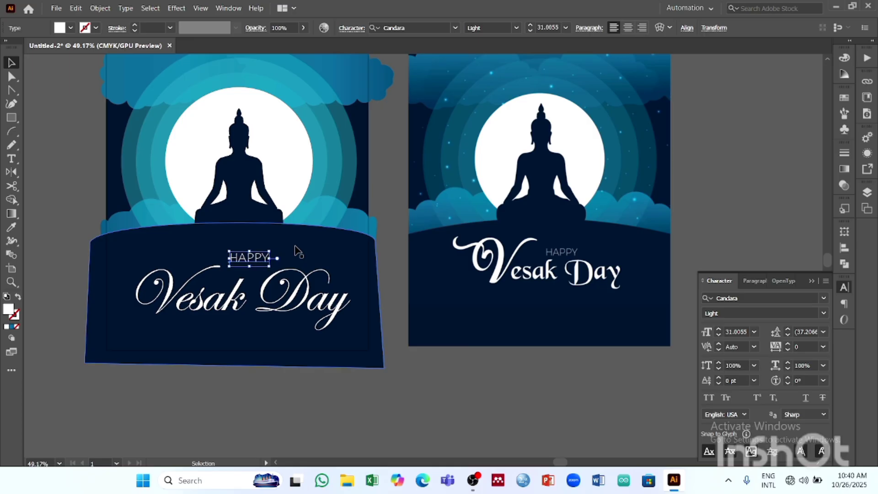
key("shift+Down")
key("shift+Down")
key("shift+Down")
key("shift+Down")
key("shift+Down")
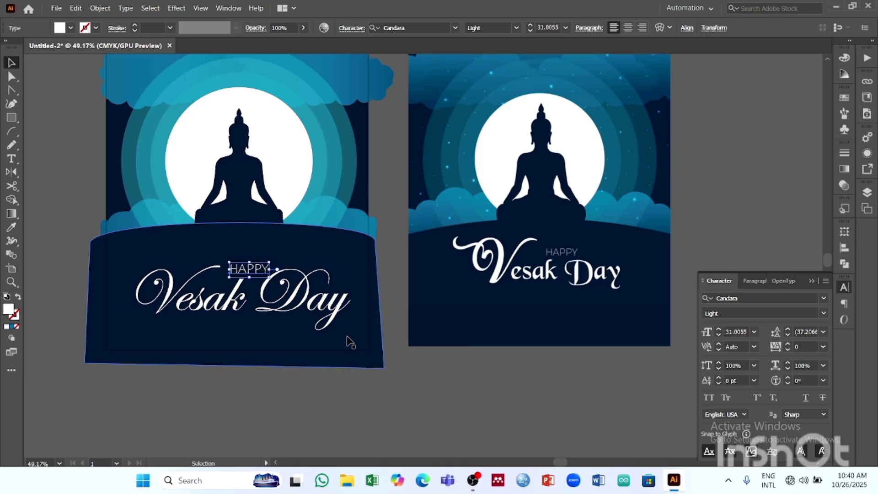
left_click(421, 388)
scroll(449, 424, "up", 6)
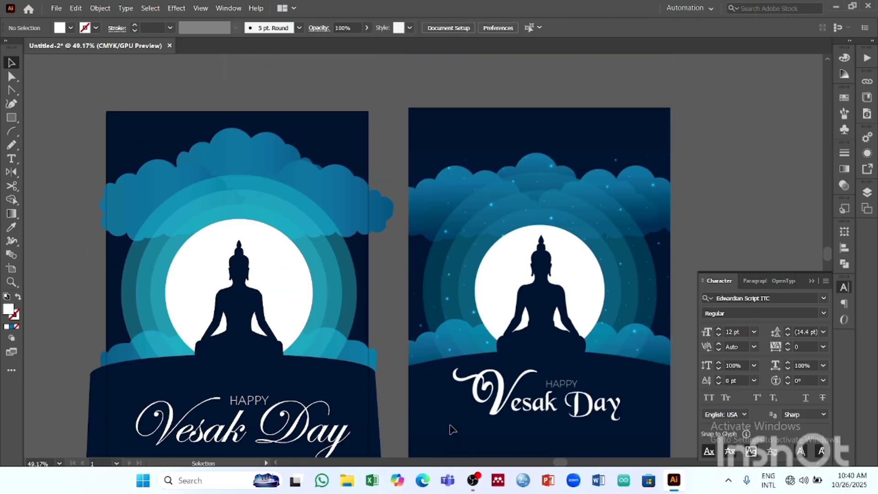
scroll(450, 426, "down", 3)
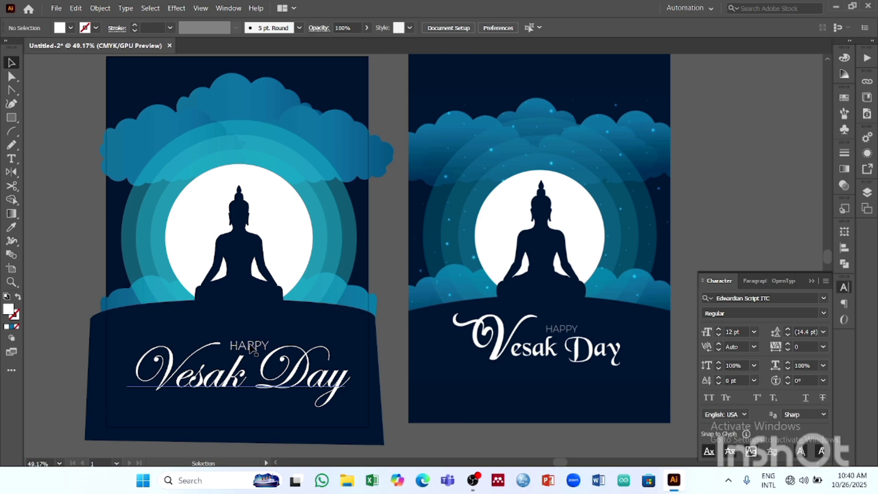
left_click(252, 348)
left_click(70, 139)
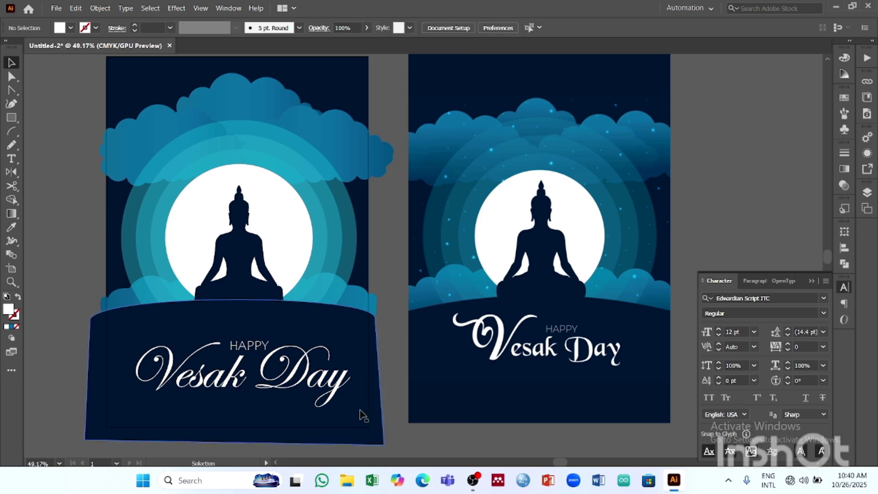
scroll(357, 359, "up", 3)
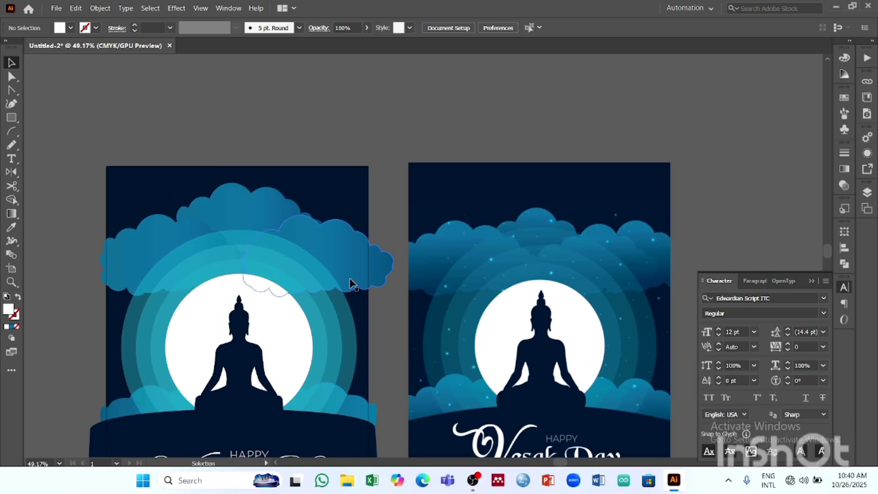
scroll(350, 280, "down", 4)
scroll(467, 176, "up", 1)
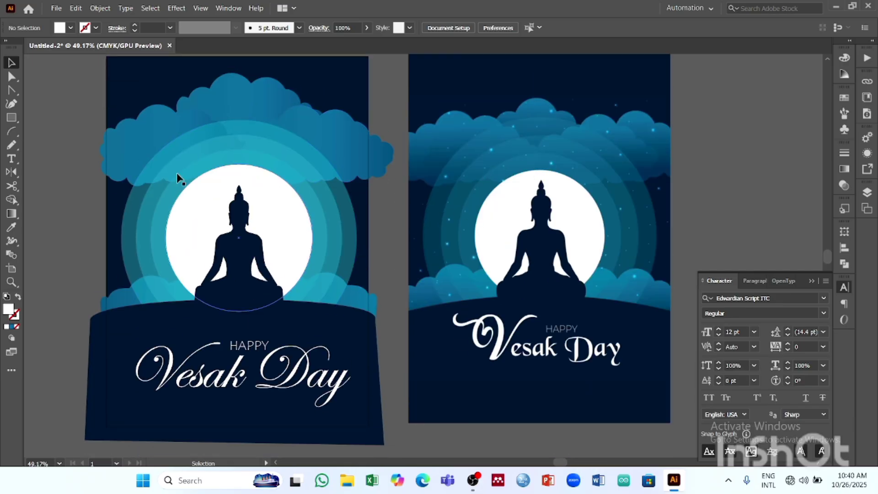
- Draw a very small circle on the empty canvas to the right of the reference poster
scroll(482, 92, "right", 10)
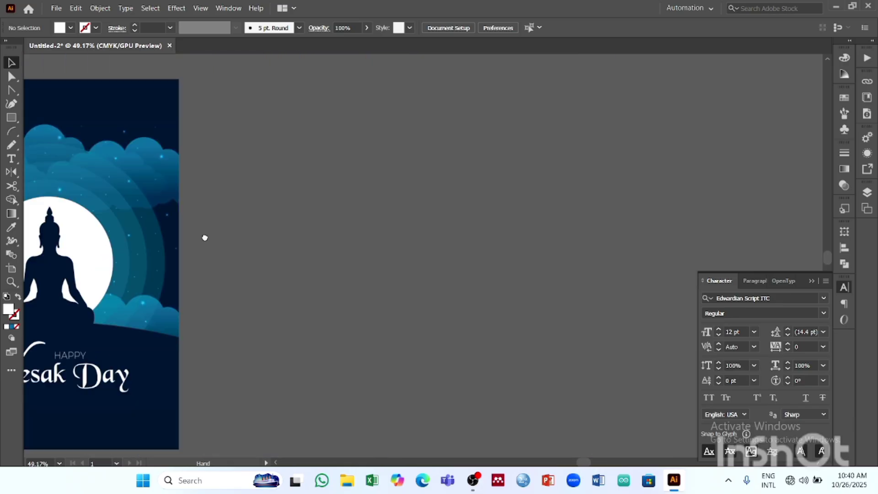
left_click(813, 280)
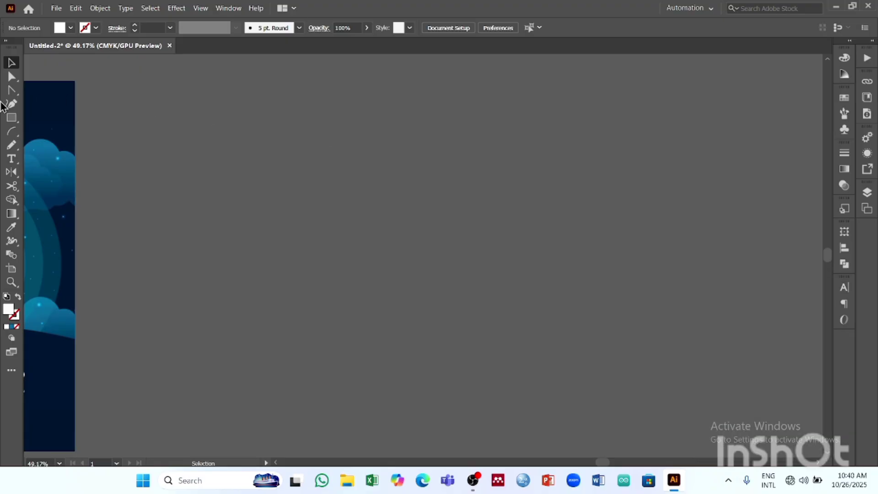
right_click(12, 118)
left_click(63, 132)
mouse_move(221, 220)
left_mouse_down()
mouse_move(444, 311)
mouse_move(458, 276)
left_mouse_up()
key("z")
key("space")
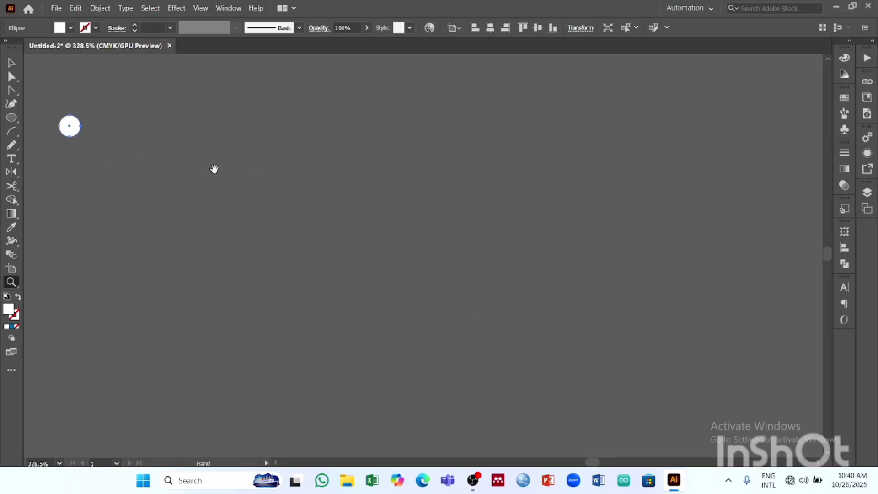
left_click_drag(162, 165, 304, 262)
key("v")
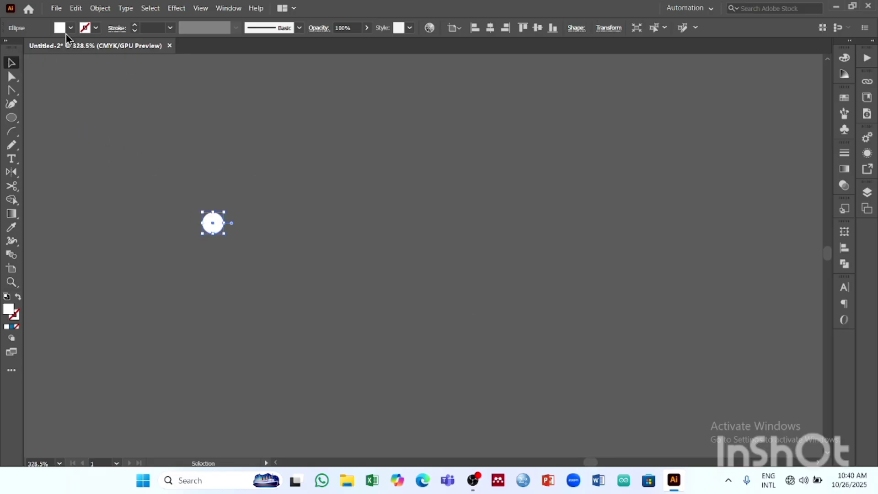
- Fill the small circle with cyan and shrink it to about two thirds of its size
left_click(71, 28)
left_click(71, 49)
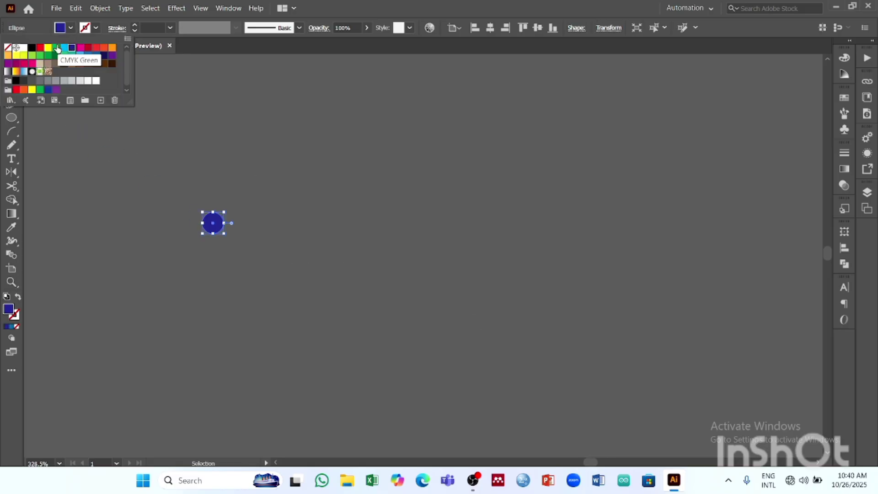
left_click(64, 47)
left_click(225, 236)
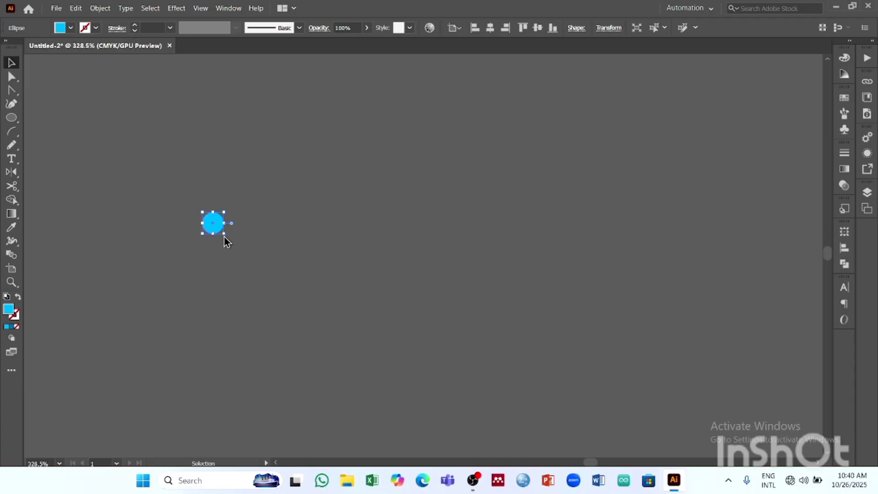
left_click_drag(224, 234, 218, 230)
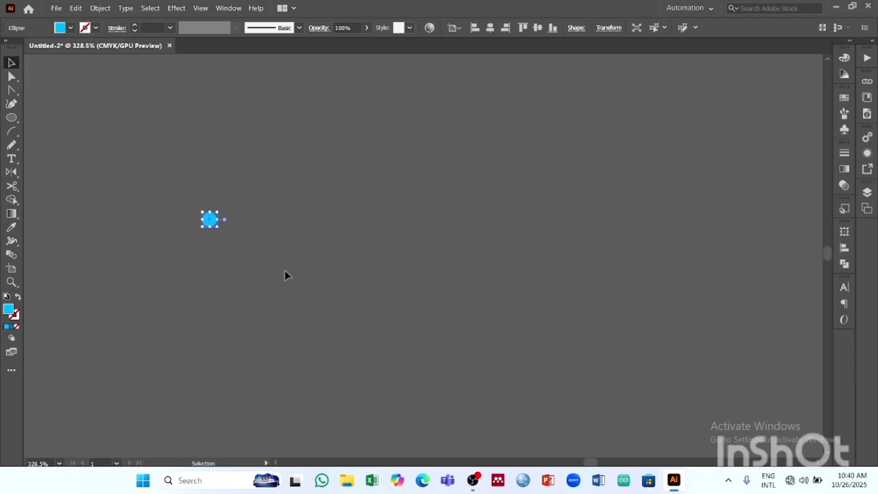
- Recolour the small circle with the blue sampled from a glowing star dot in the reference poster's night sky
key("z")
left_click_drag(368, 265, 481, 263)
left_click_drag(101, 209, 355, 221)
left_click_drag(199, 225, 459, 269)
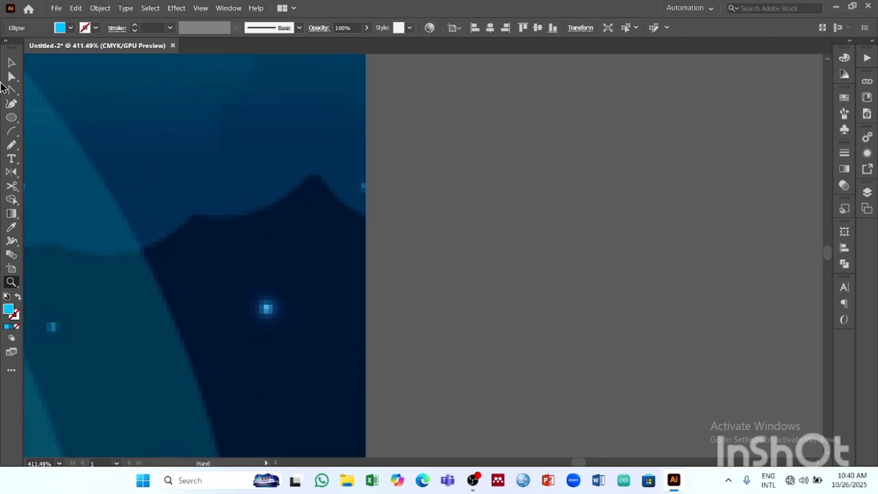
left_click(12, 227)
left_click(269, 306)
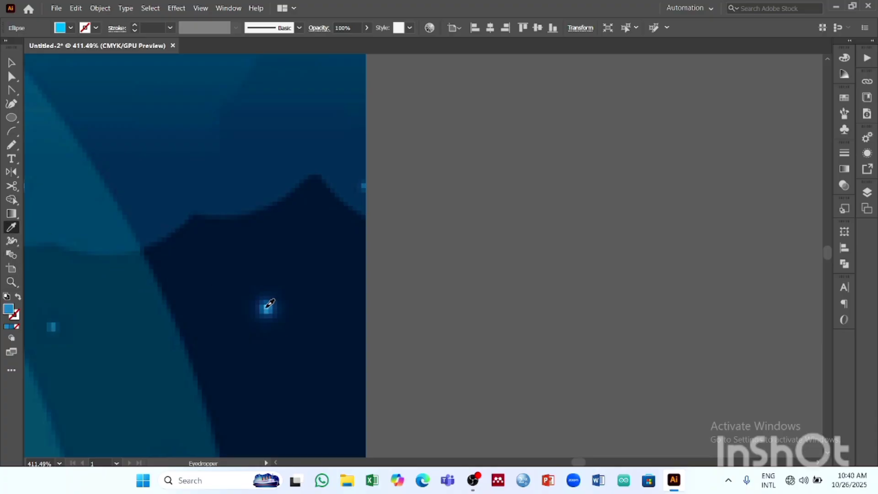
left_click_drag(409, 238, 165, 263)
left_click_drag(522, 247, 152, 119)
key("v")
key("z")
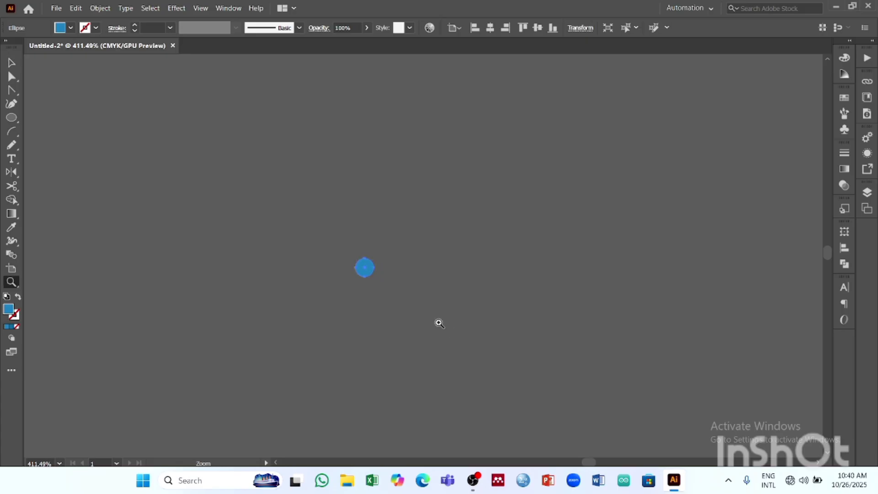
left_click_drag(438, 321, 259, 327)
left_click_drag(441, 275, 375, 240)
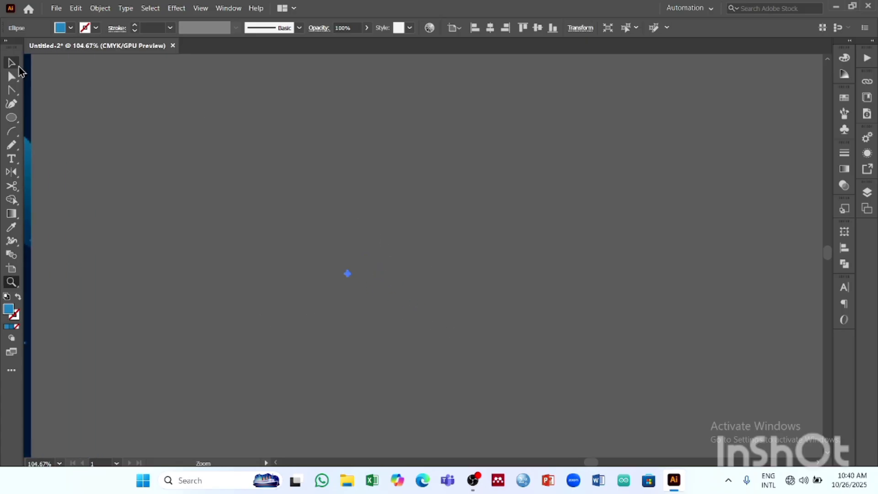
- Copy the small blue circle and paste a duplicate of it on the empty canvas
left_click(11, 63)
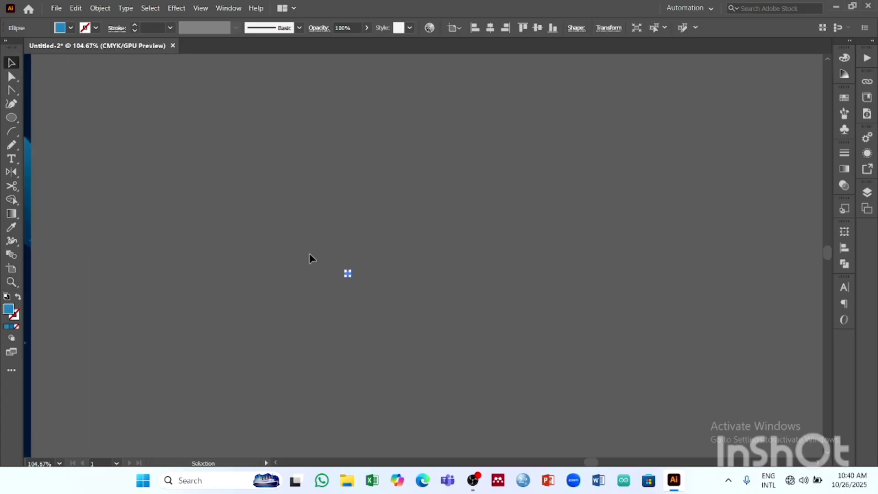
key("ctrl+c")
key("ctrl+v")
key("z")
left_click_drag(439, 272, 560, 314)
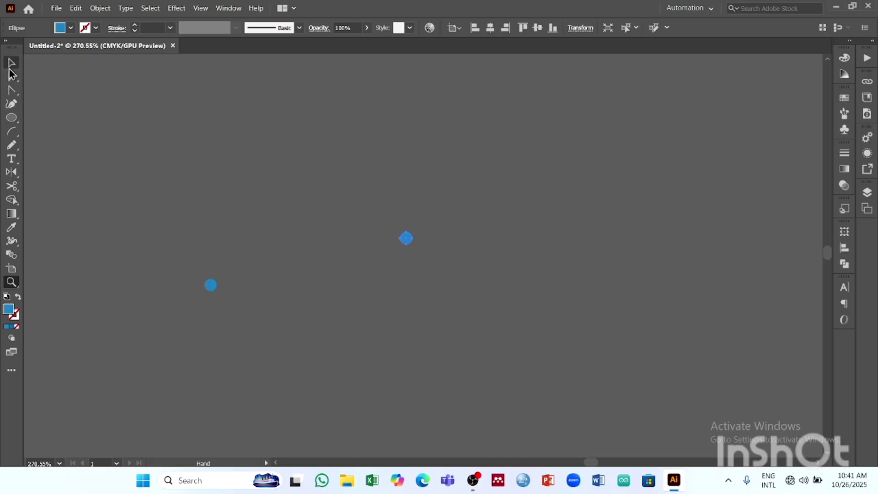
left_click(11, 64)
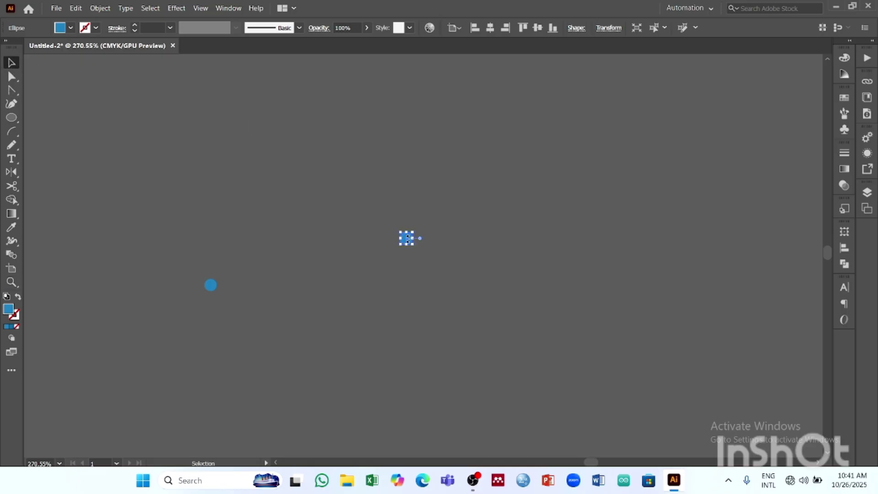
- Add more copies of the blue circle, spreading them irregularly until seven dots form a loose scattered cluster
key("z")
left_click_drag(406, 239, 531, 278)
key("space")
left_click_drag(417, 261, 79, 300)
left_click(12, 63)
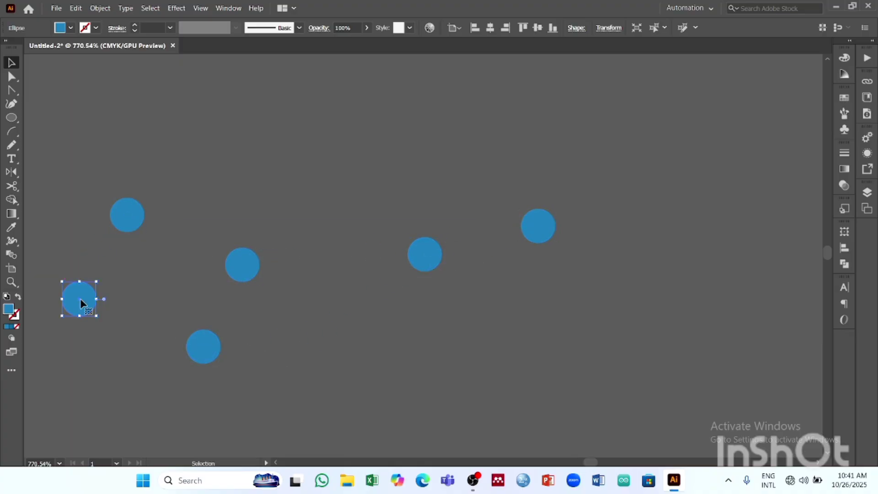
key("z")
left_click_drag(462, 250, 221, 315)
key("space")
left_click_drag(503, 239, 304, 299)
key("space")
left_click_drag(380, 259, 245, 212)
left_click_drag(288, 235, 402, 257)
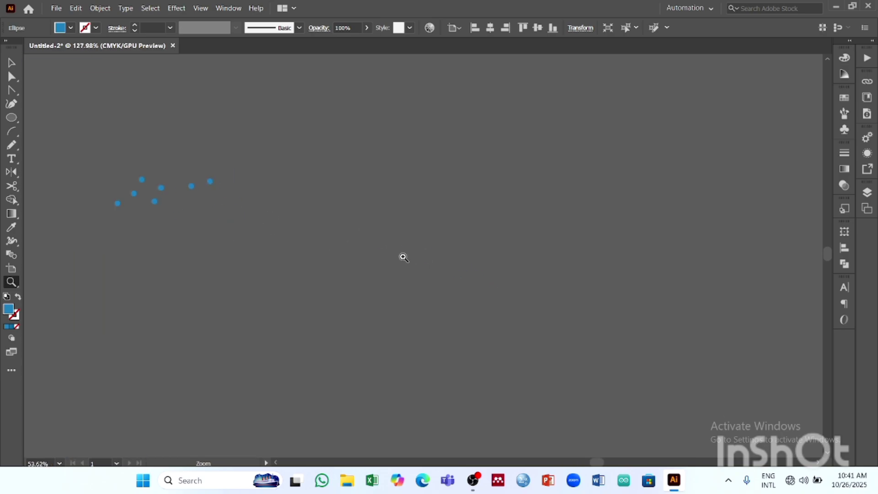
- Select all seven blue dots and try combining them into one group
left_click(8, 65)
left_click_drag(266, 262, 268, 261)
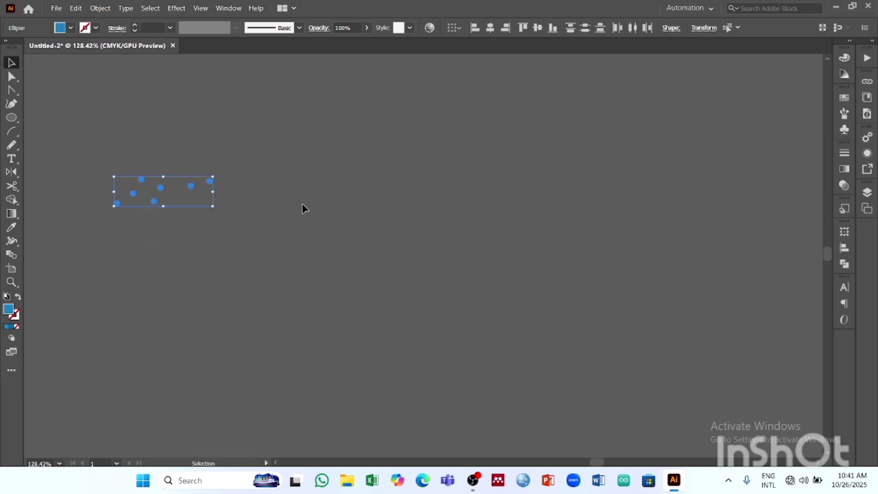
key("ctrl+g")
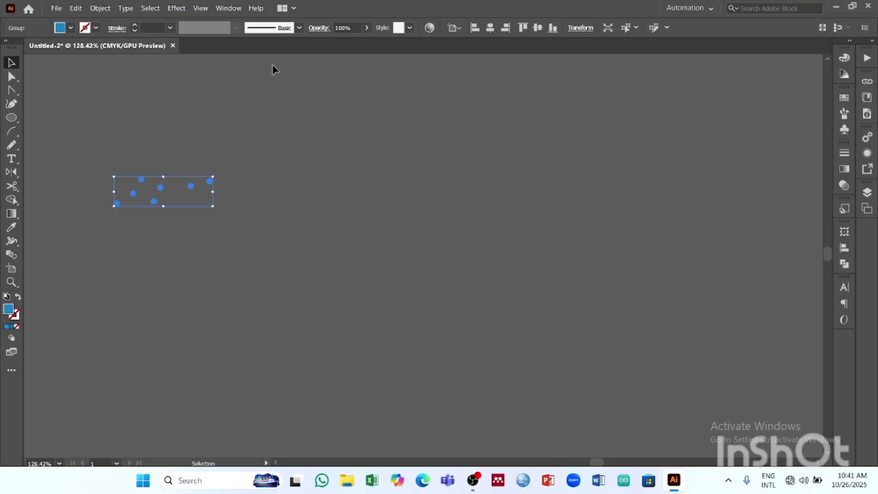
key("a")
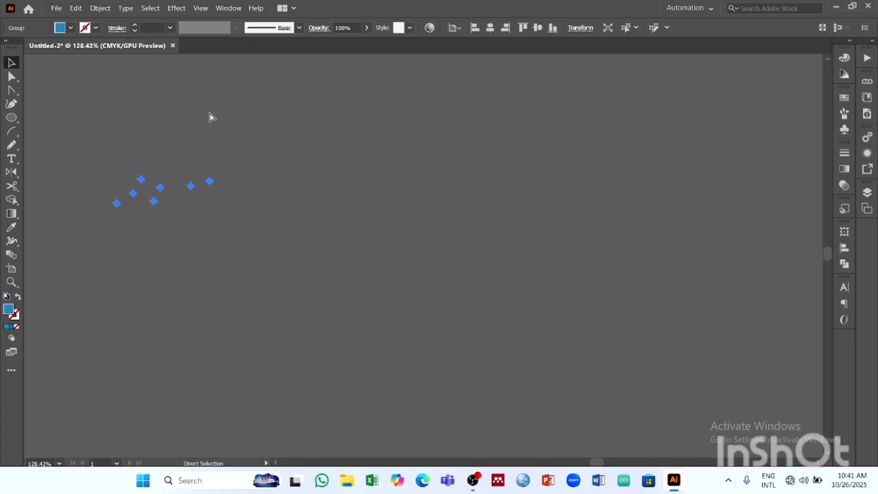
key("v")
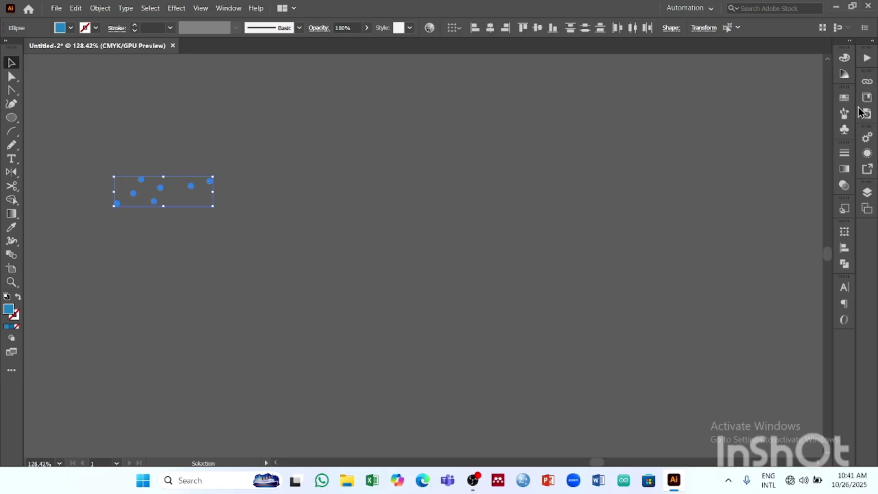
- Start a new scatter brush from the seven selected dots
left_click(846, 113)
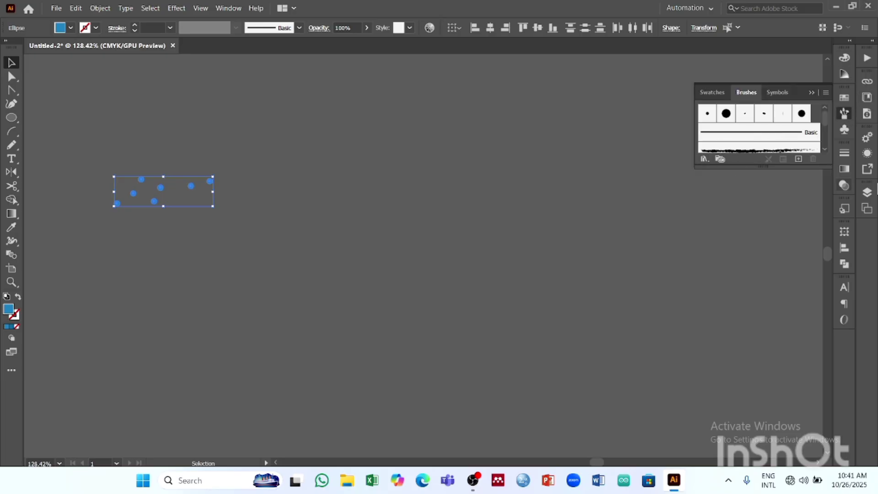
left_click(798, 159)
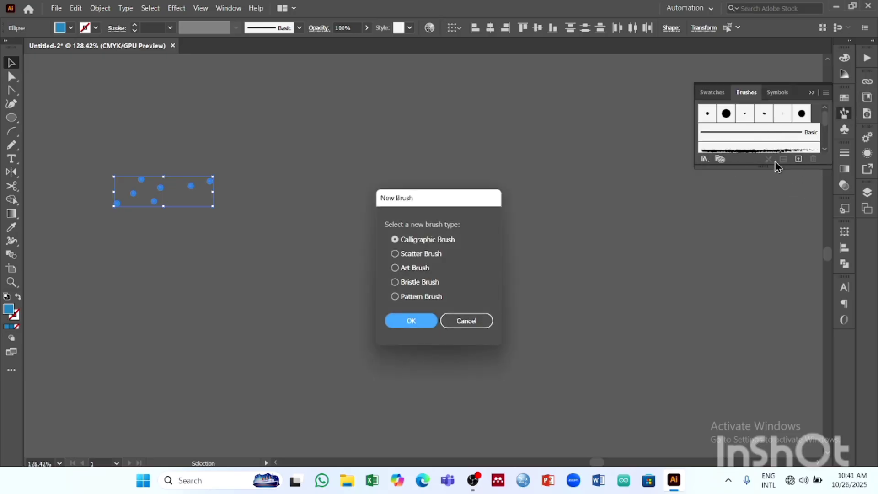
left_click(419, 255)
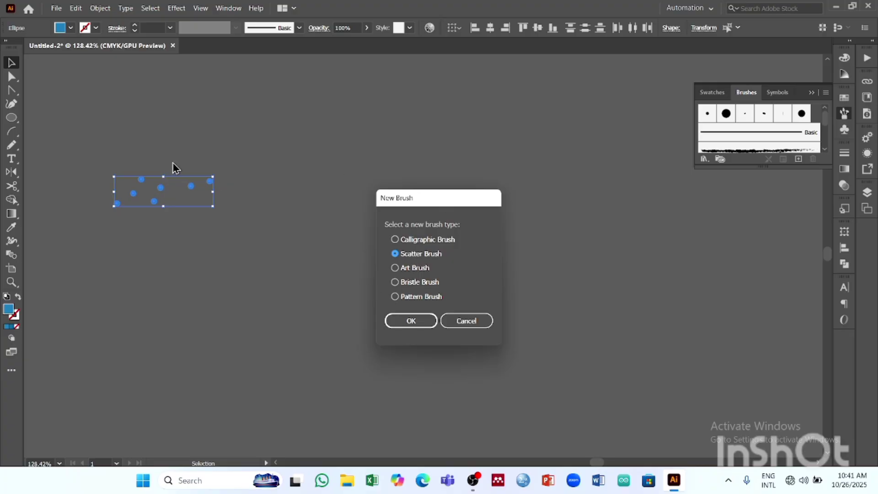
left_click(411, 320)
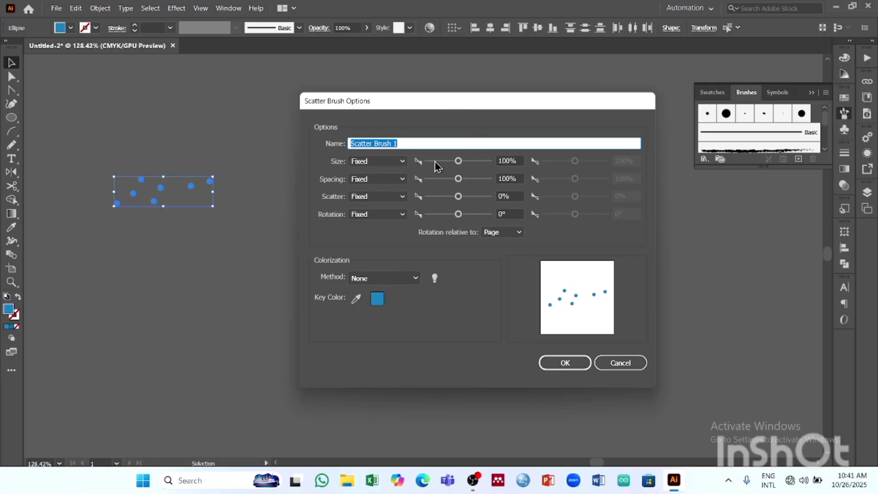
- Try random size at 143% and random spacing at 190% in the scatter brush options
mouse_move(458, 160)
left_mouse_down()
mouse_move(444, 161)
mouse_move(462, 166)
left_mouse_up()
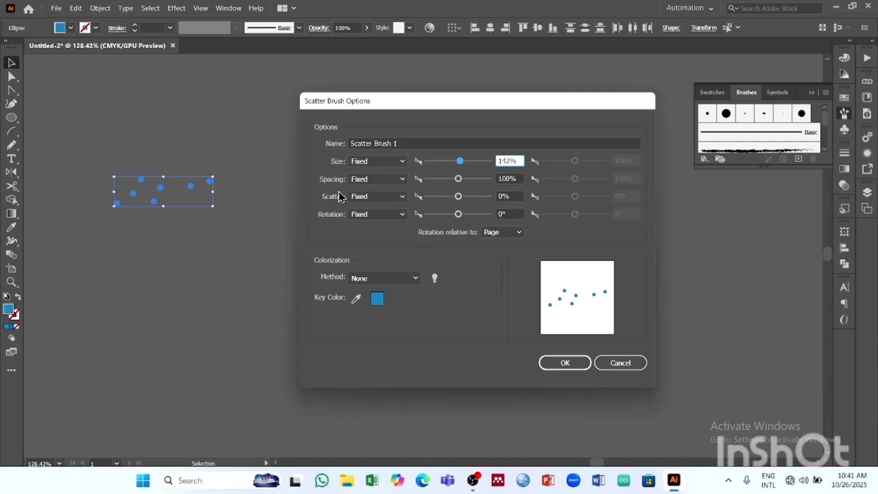
left_click(393, 160)
left_click(415, 182)
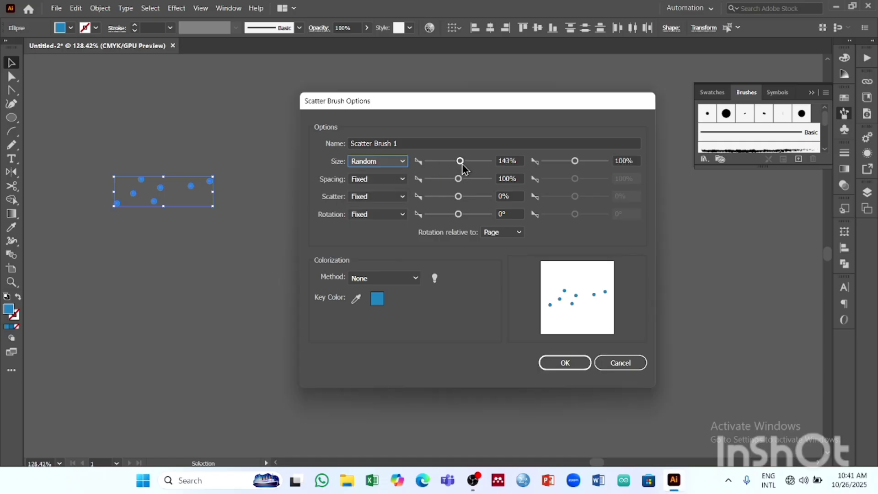
mouse_move(460, 161)
left_mouse_down()
mouse_move(447, 162)
mouse_move(473, 161)
mouse_move(461, 163)
left_mouse_up()
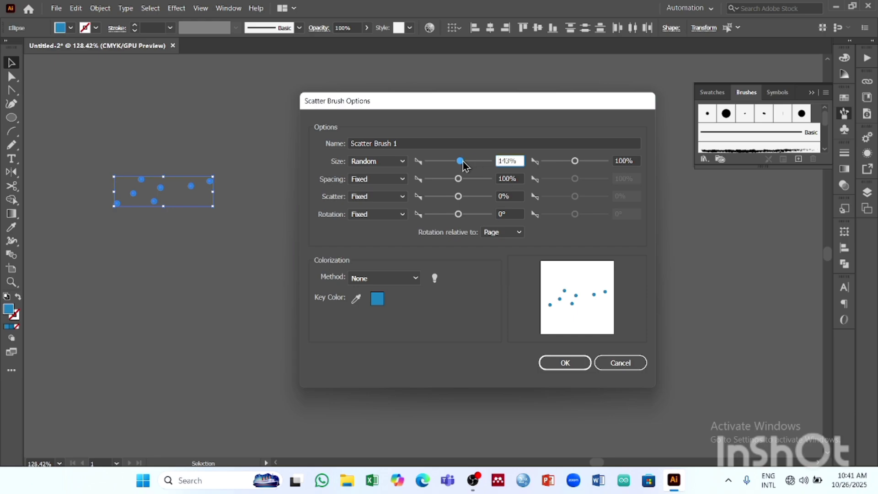
left_click(401, 178)
left_click(373, 204)
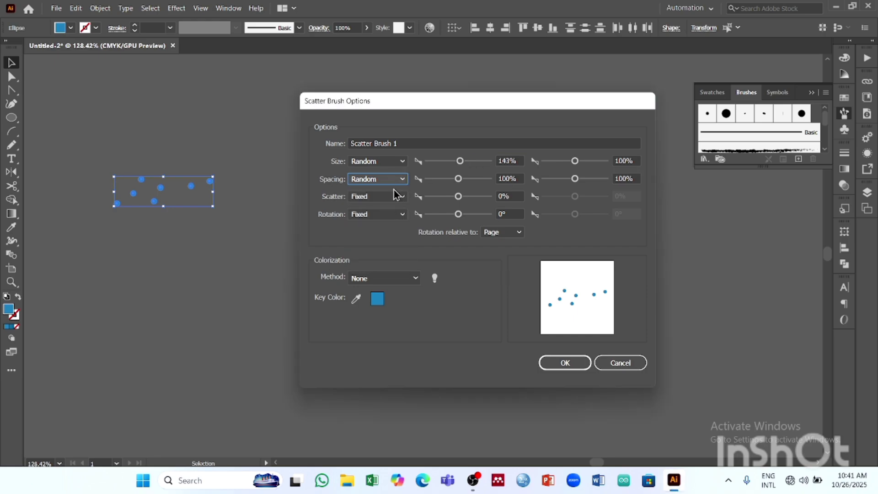
mouse_move(459, 179)
left_mouse_down()
mouse_move(450, 179)
mouse_move(462, 181)
left_mouse_up()
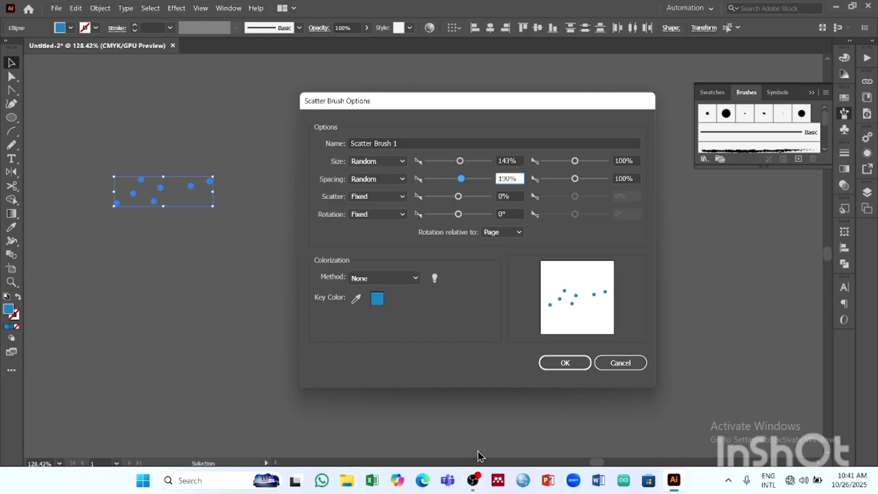
left_click(475, 481)
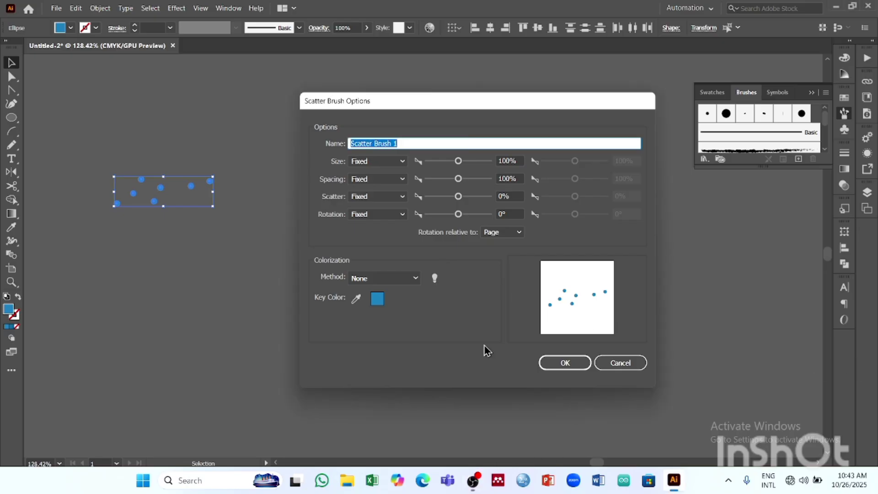
- Try random size for the scatter brush, return it to fixed, and create the brush with the default options
left_click(383, 162)
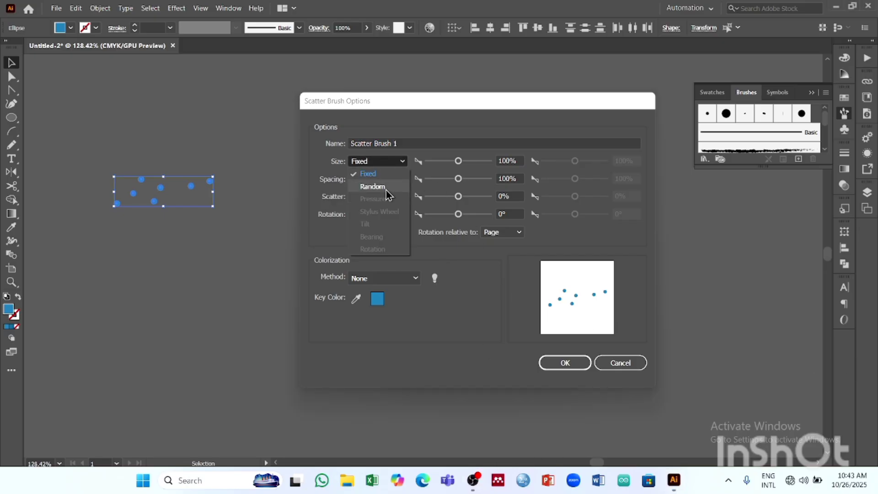
left_click(385, 187)
left_click(375, 162)
left_click(371, 173)
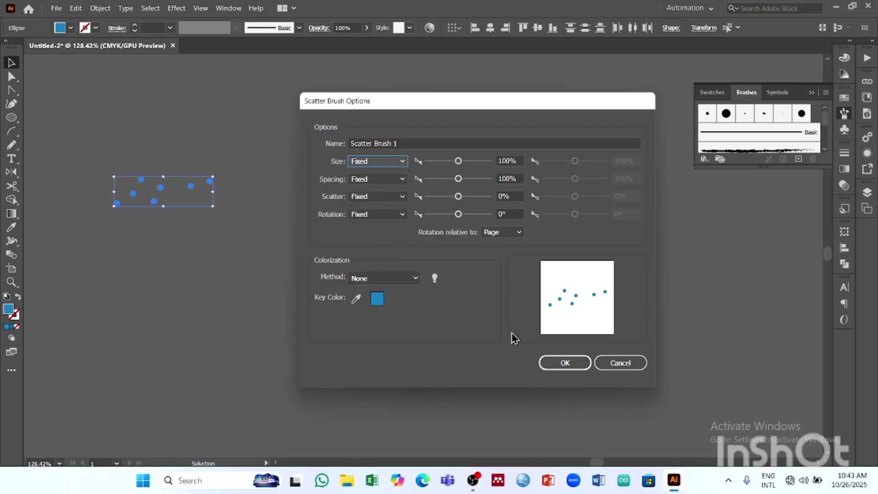
left_click(566, 363)
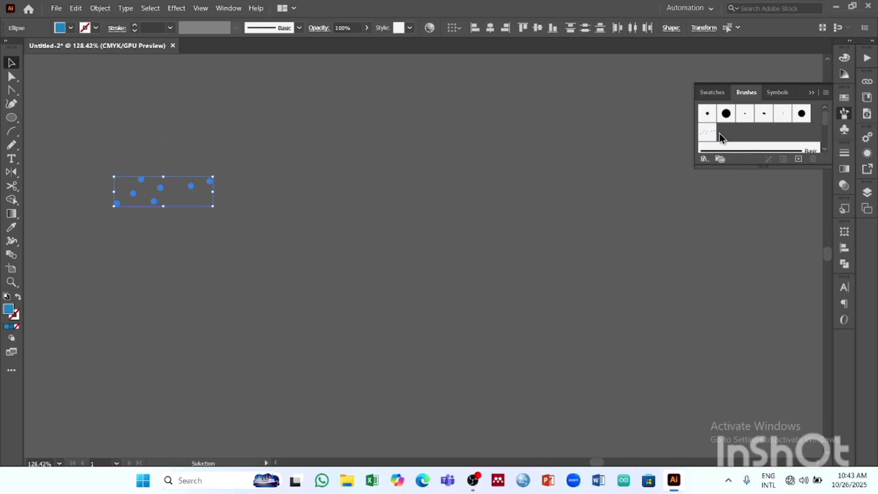
- Apply the new scatter brush to the selected dots and delete them from the canvas
left_click(707, 134)
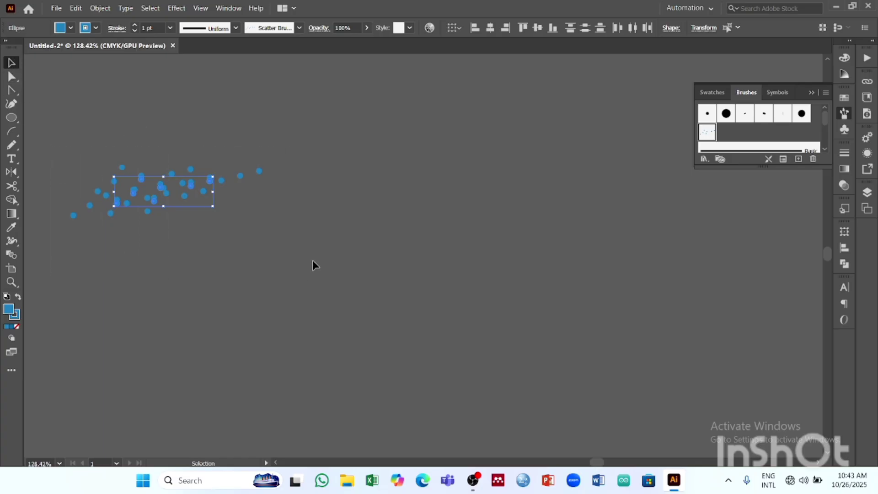
key("Delete")
- Try painting scattered dots over the recreated poster's moon and halo rings with the Paintbrush, and undo the strokes
key("z")
left_click_drag(368, 102, 544, 273)
left_click_drag(391, 271, 417, 268)
left_click_drag(362, 260, 455, 239)
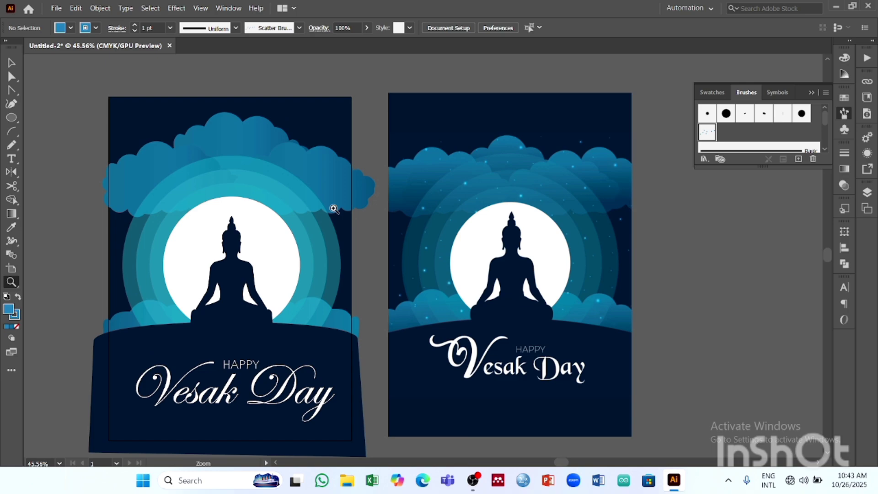
right_click(12, 147)
left_click(59, 145)
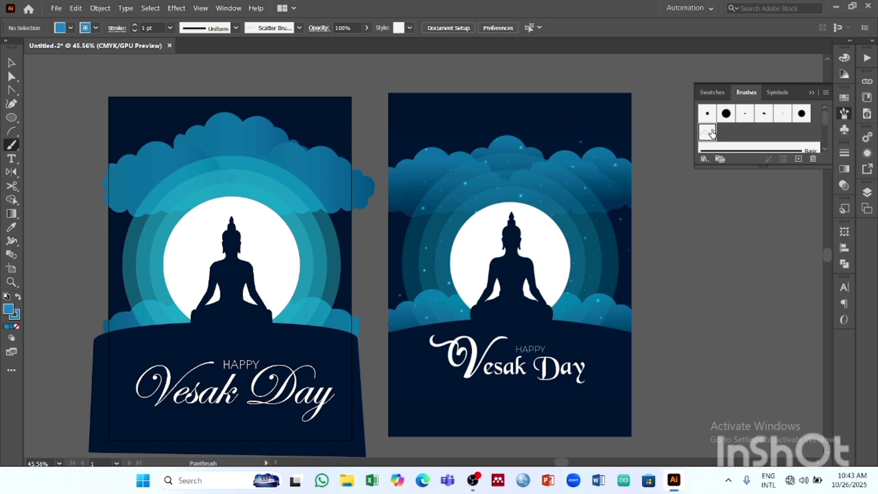
mouse_move(121, 212)
left_mouse_down()
mouse_move(256, 200)
mouse_move(289, 262)
mouse_move(264, 274)
left_mouse_up()
left_click_drag(184, 248, 143, 275)
left_click_drag(279, 213, 304, 267)
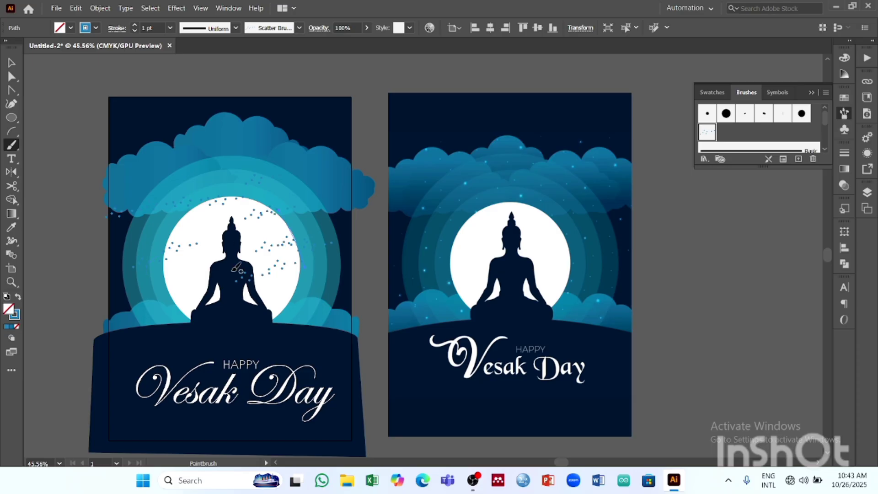
left_click_drag(196, 273, 190, 297)
key("ctrl+z")
key("ctrl+z")
key("ctrl+z")
key("ctrl+z")
key("ctrl+z")
key("ctrl+z")
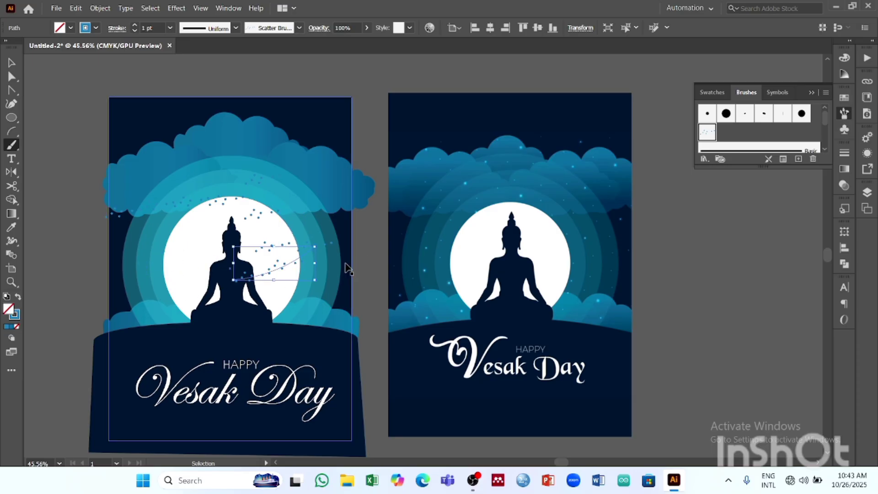
key("v")
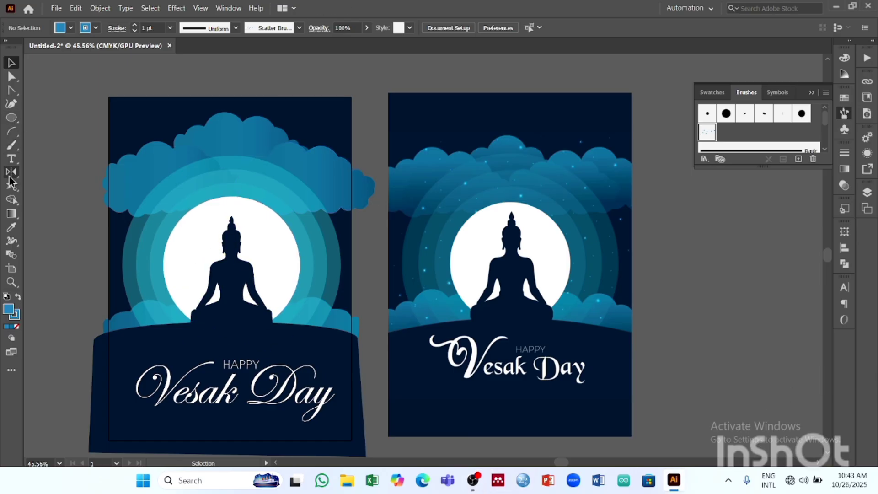
- Paint a short, gently sloping stroke of scattered dots on the empty canvas just above the recreated poster
left_click(12, 145)
left_click_drag(159, 73, 233, 84)
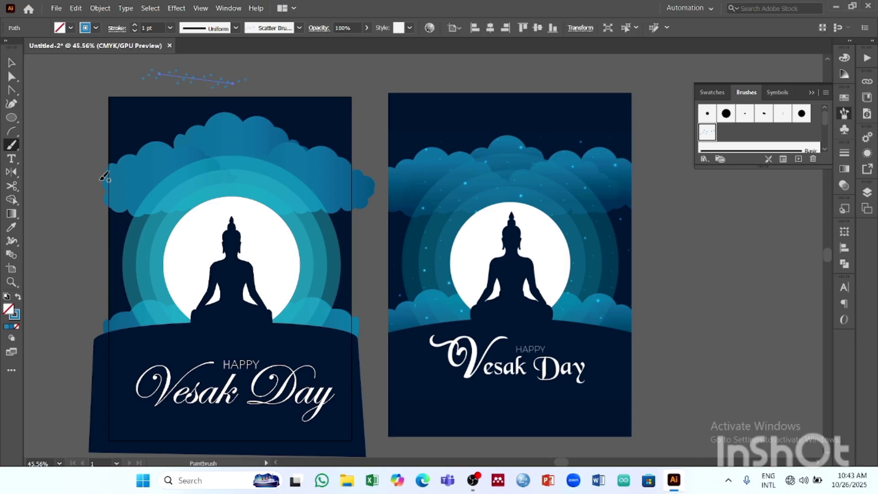
- Try further scatter brush strokes across the poster's clouds and halo rings, and undo them
left_click_drag(134, 188, 168, 269)
left_click_drag(250, 145, 318, 201)
left_click_drag(334, 254, 294, 311)
left_click_drag(139, 245, 125, 292)
key("ctrl+z")
key("ctrl+z")
key("ctrl+z")
key("ctrl+z")
key("ctrl+z")
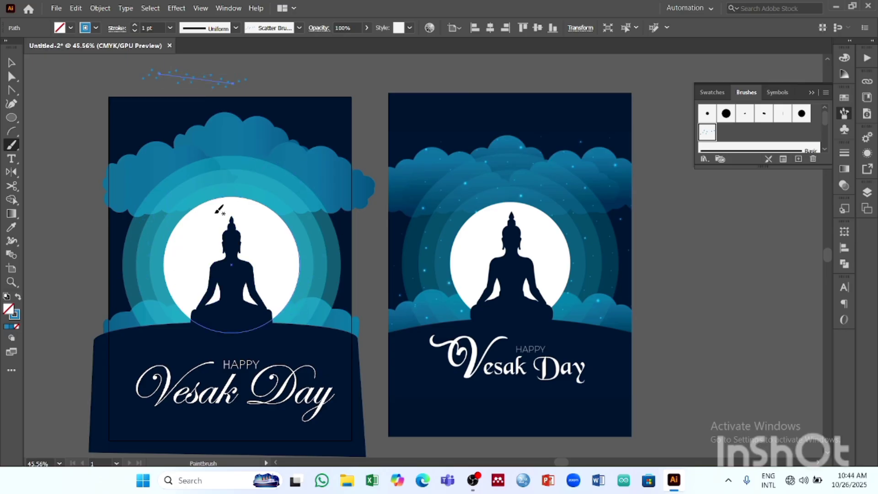
- Try a muted teal as the stroke colour of the dotted line above the poster, and cancel the colour choice
key("z")
left_click_drag(218, 170, 333, 251)
left_click_drag(267, 133, 304, 392)
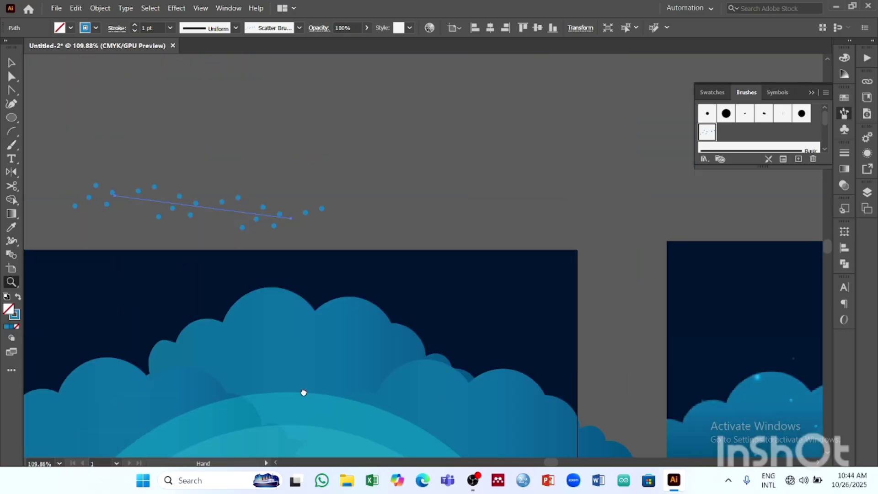
left_click(96, 29)
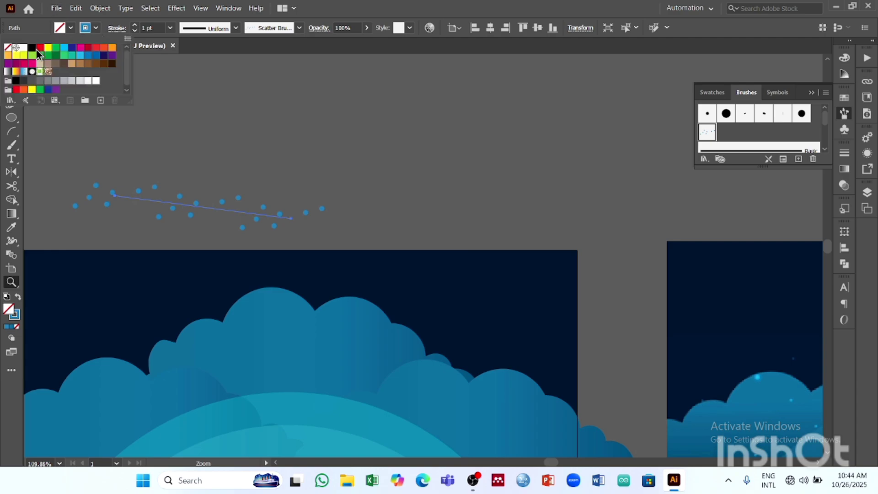
double_click(14, 313)
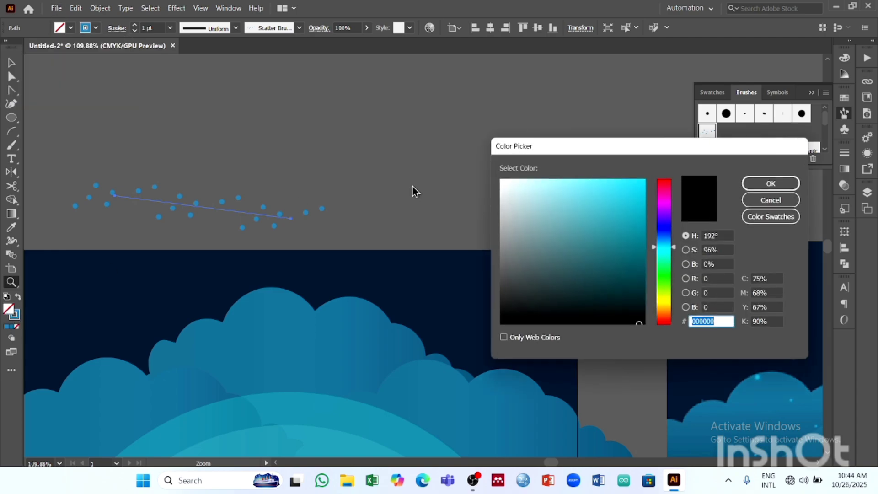
mouse_move(552, 209)
left_mouse_down()
mouse_move(552, 199)
mouse_move(521, 199)
mouse_move(586, 235)
left_mouse_up()
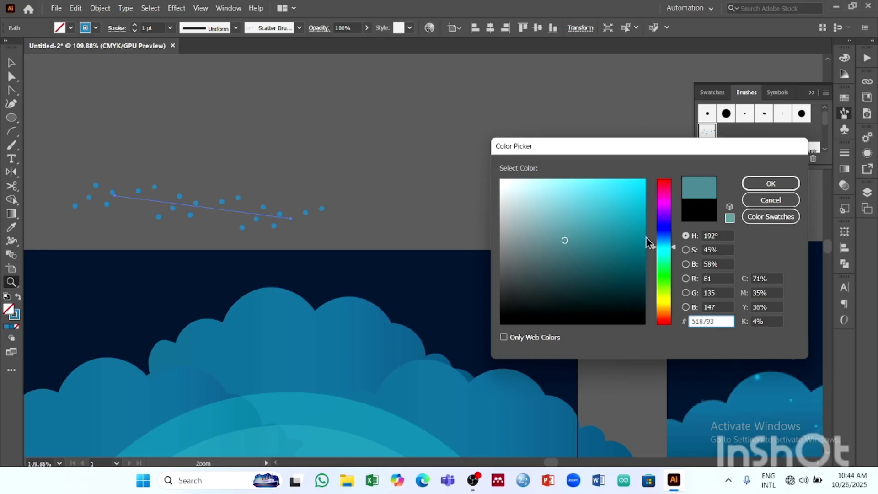
left_click(771, 201)
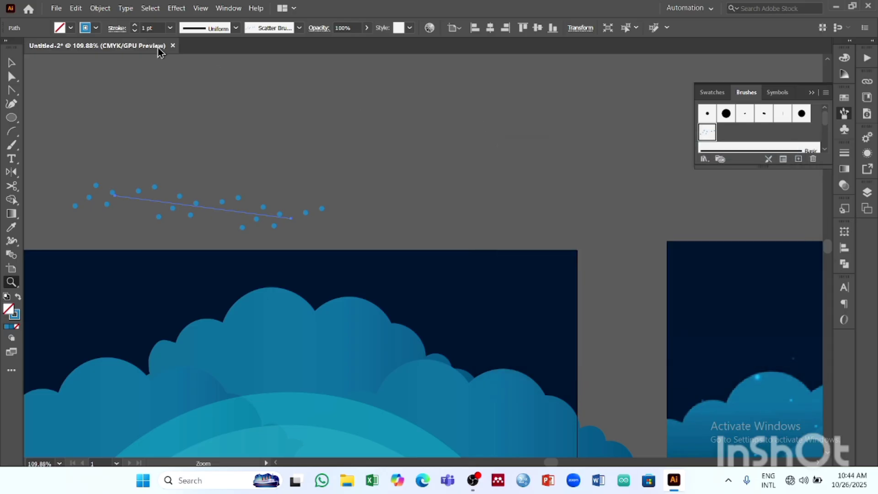
- Set the stroke of the dotted line above the recreated poster to the light blue swatch, C 70%, M 15%, Y 0%, K 0%
left_click(96, 28)
left_click(81, 56)
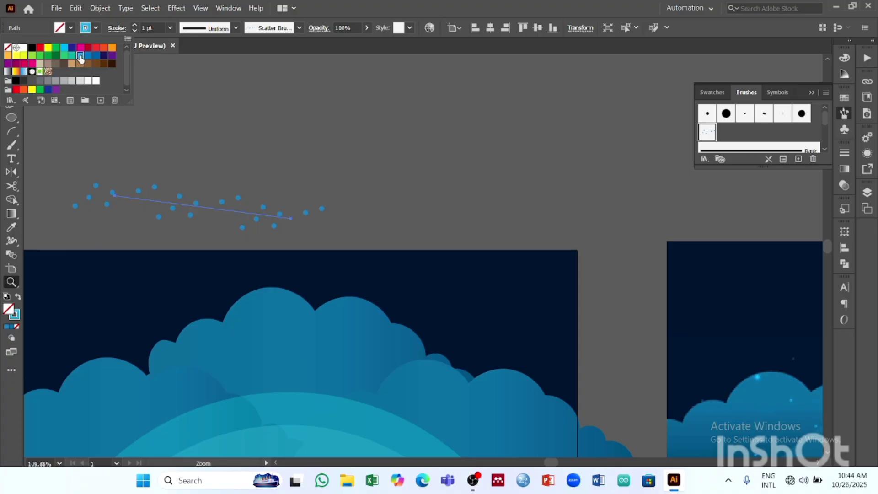
left_click(349, 138)
left_click(96, 28)
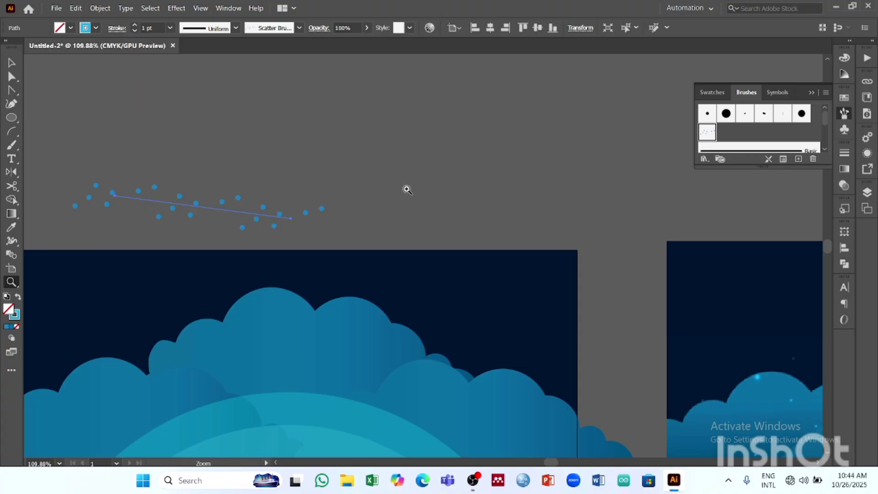
left_click_drag(500, 190, 297, 243)
left_click_drag(455, 206, 341, 256)
left_click_drag(293, 236, 95, 121)
left_click_drag(212, 180, 179, 204)
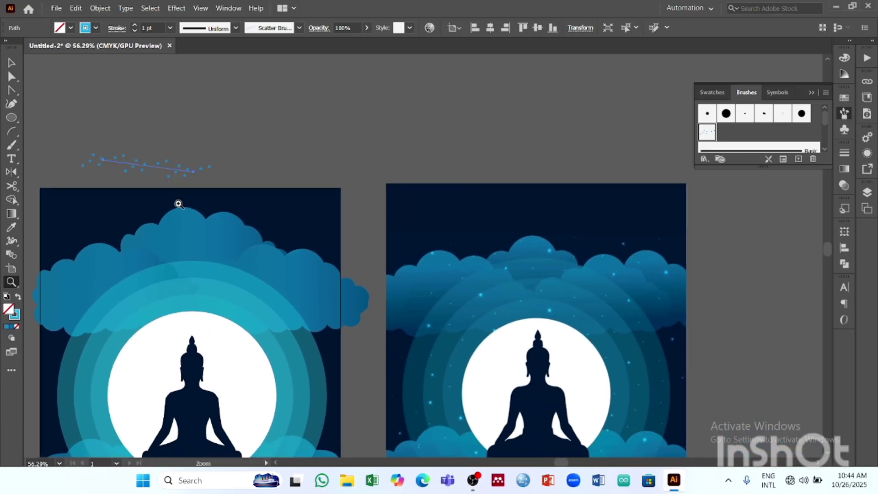
double_click(15, 316)
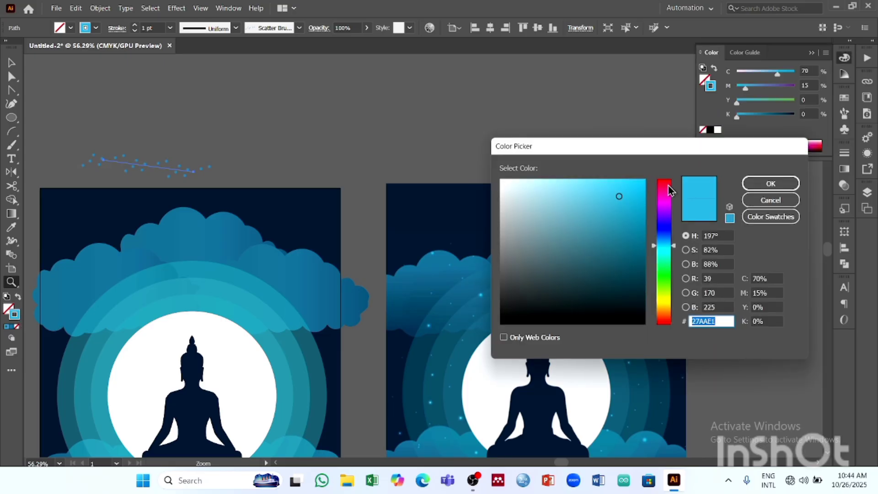
left_click(760, 199)
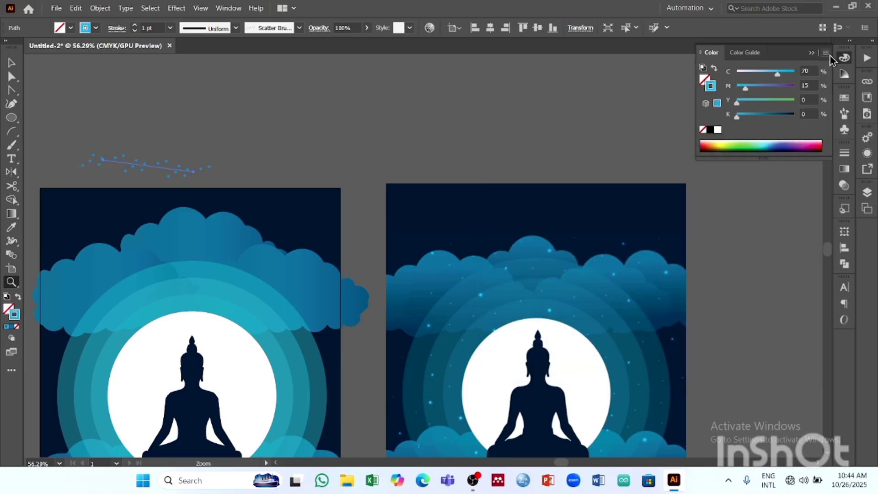
left_click(811, 53)
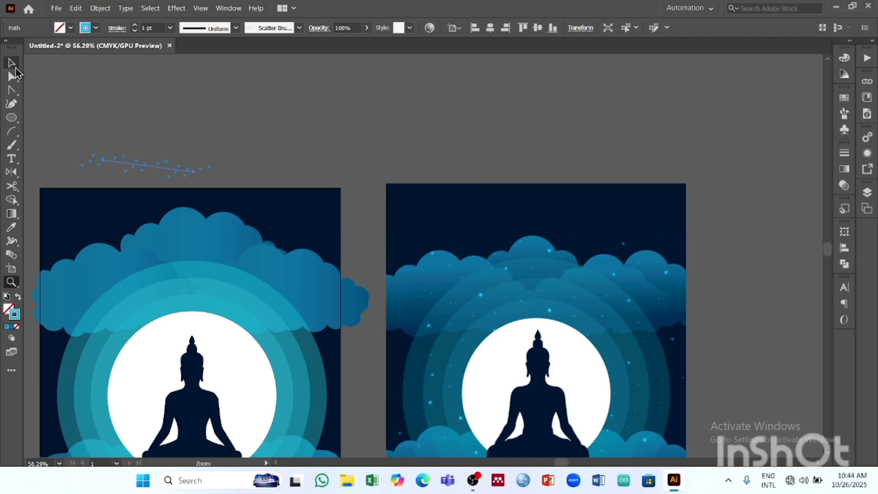
- Move the dotted line onto the empty canvas above the reference poster and deselect it
left_click(10, 64)
mouse_move(168, 170)
left_mouse_down()
mouse_move(413, 152)
mouse_move(548, 128)
left_mouse_up()
mouse_move(601, 139)
left_mouse_down()
mouse_move(559, 191)
mouse_move(351, 258)
left_mouse_up()
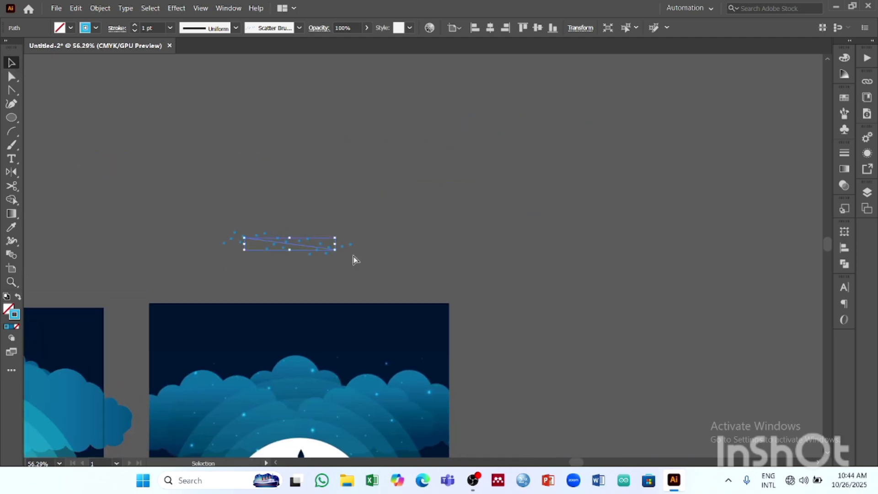
key("ctrl+c")
left_click(353, 254)
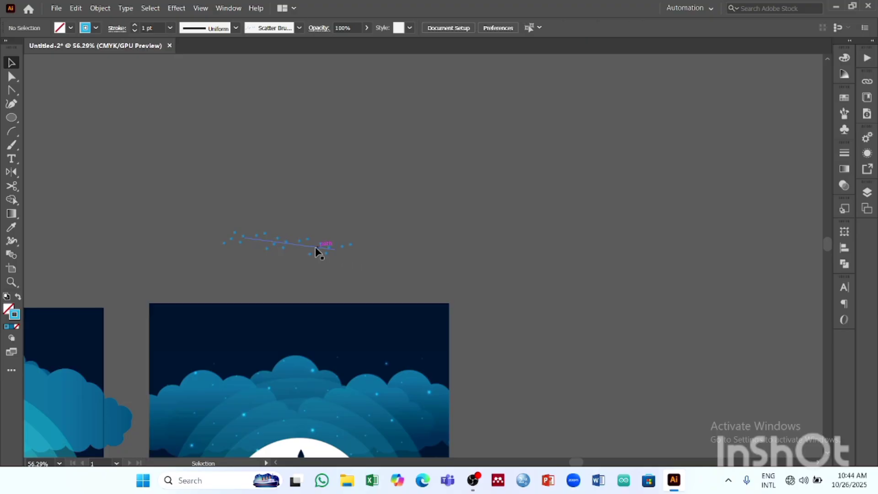
left_click(317, 246)
left_click(369, 220)
left_click_drag(367, 277, 367, 276)
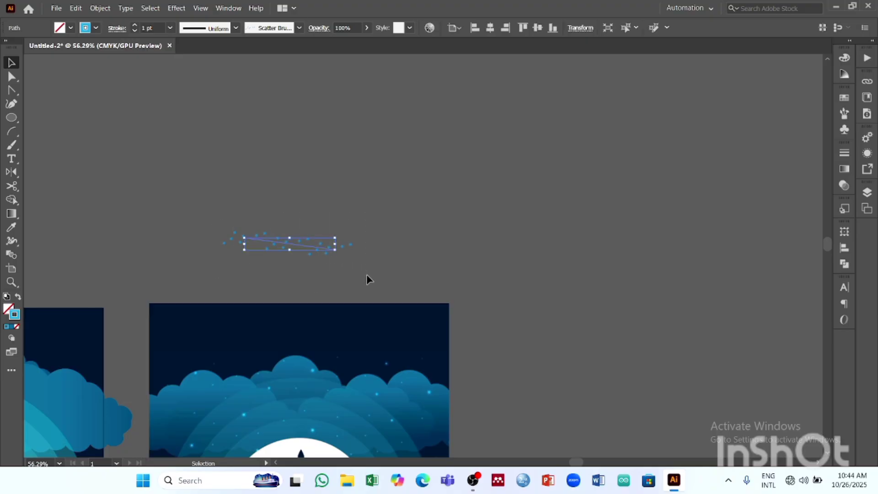
left_click(124, 8)
left_click(100, 8)
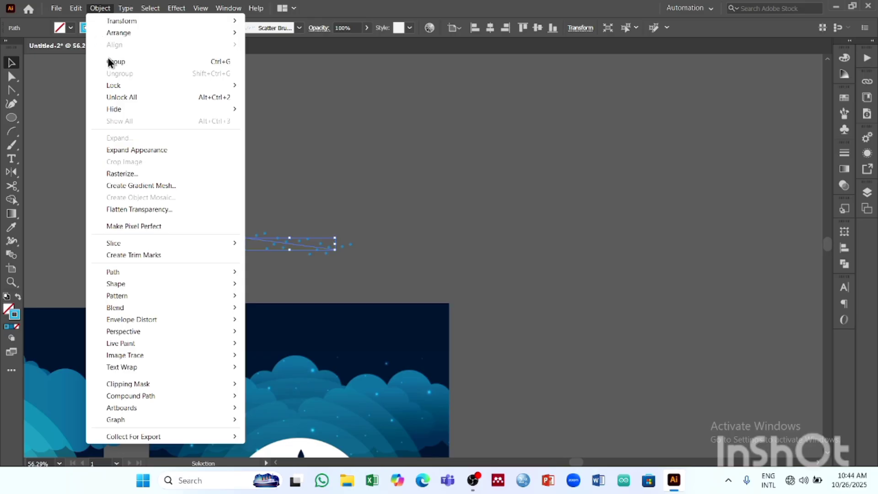
left_click(398, 285)
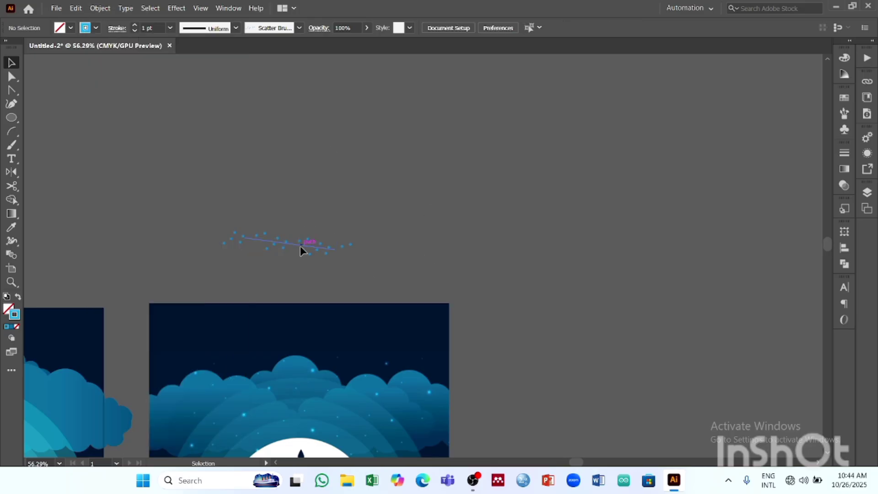
- Select the dotted line, open the options of its scatter brush, and activate the key colour eyedropper
left_click(301, 245)
left_click(844, 113)
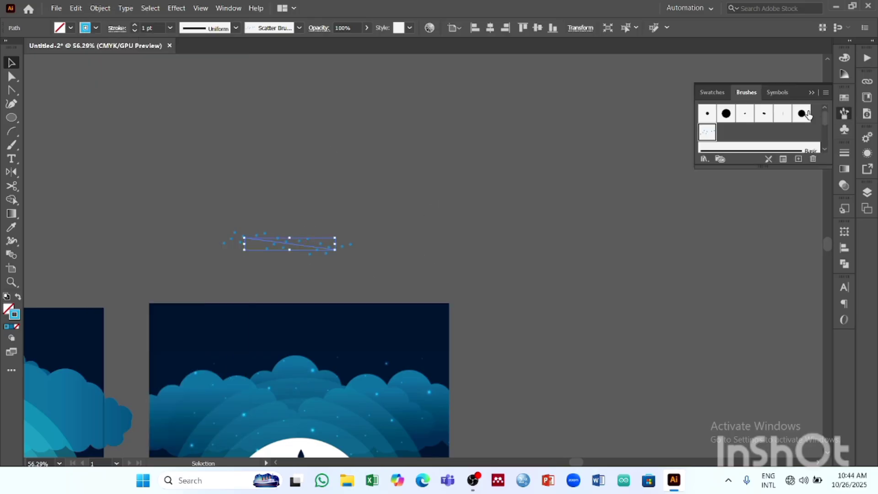
double_click(709, 134)
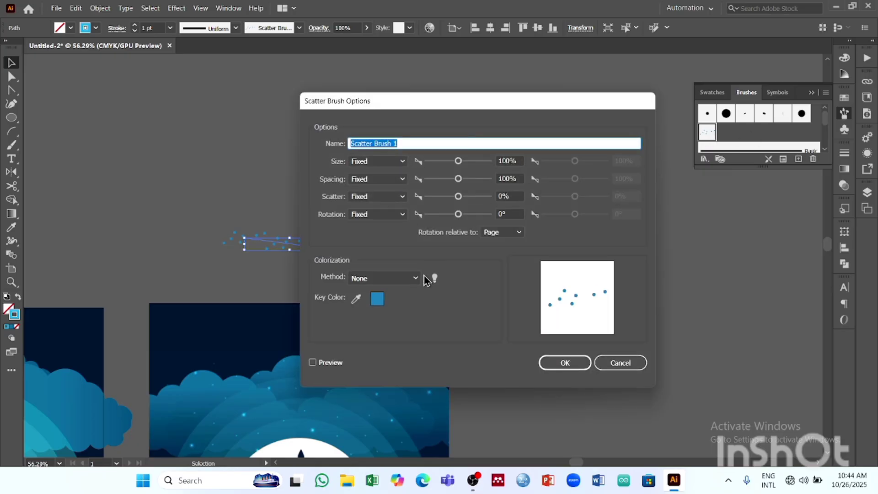
left_click(356, 299)
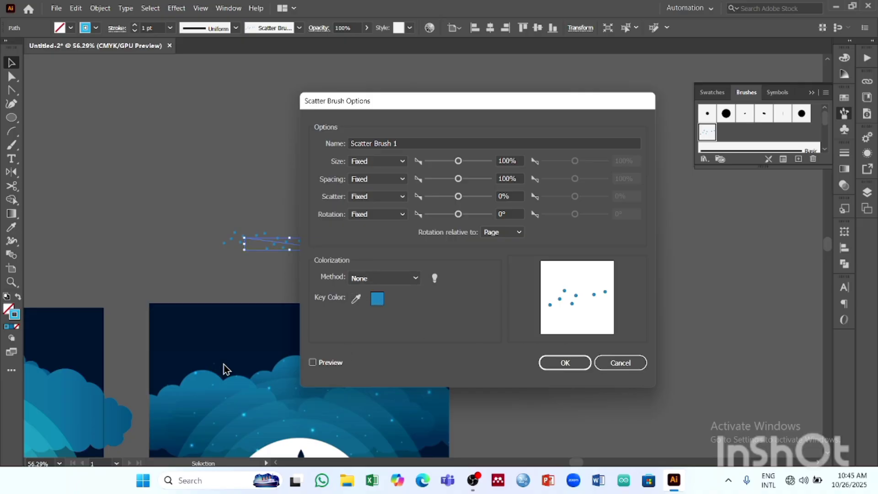
left_click(356, 298)
mouse_move(446, 108)
left_mouse_down()
mouse_move(484, 114)
mouse_move(622, 81)
left_mouse_up()
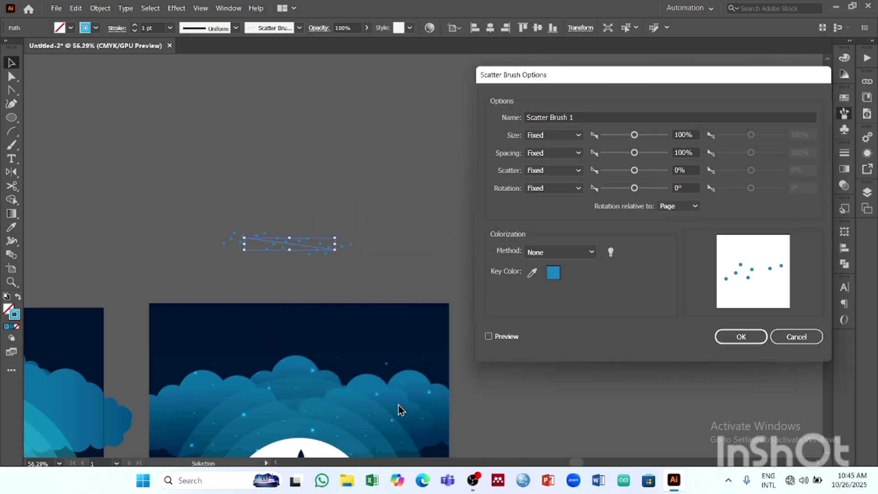
left_click(419, 385)
left_click(796, 337)
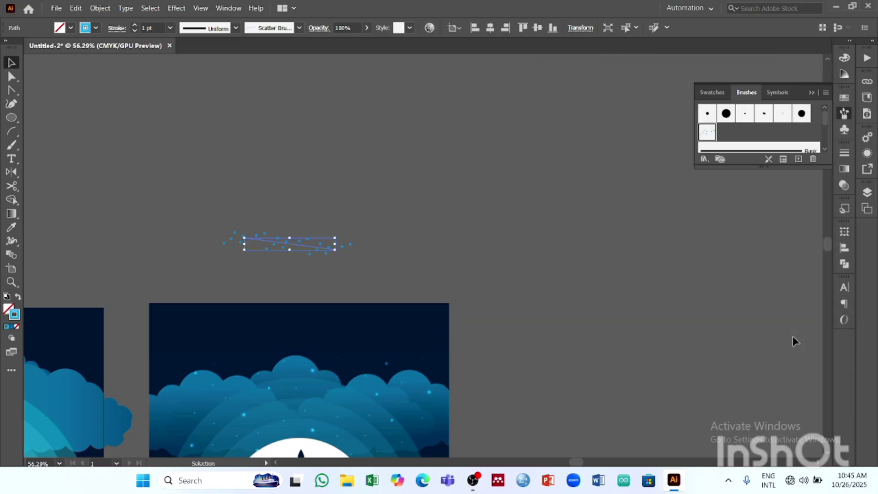
double_click(708, 132)
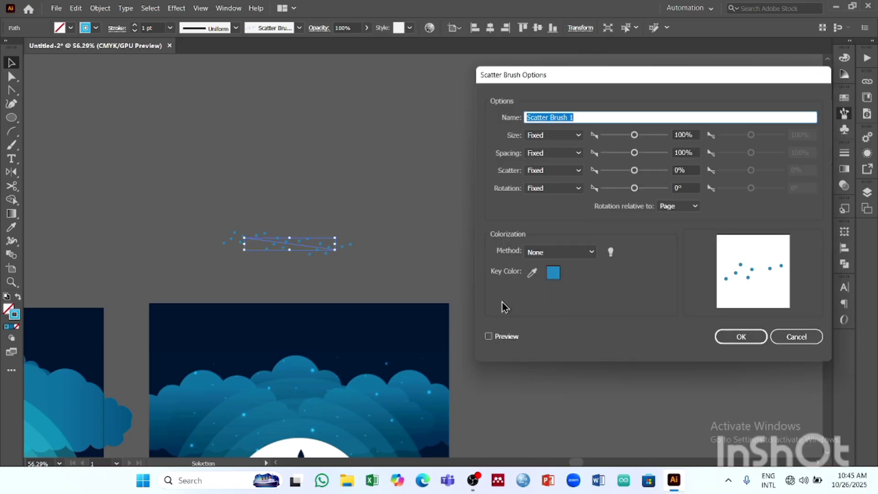
left_click(532, 273)
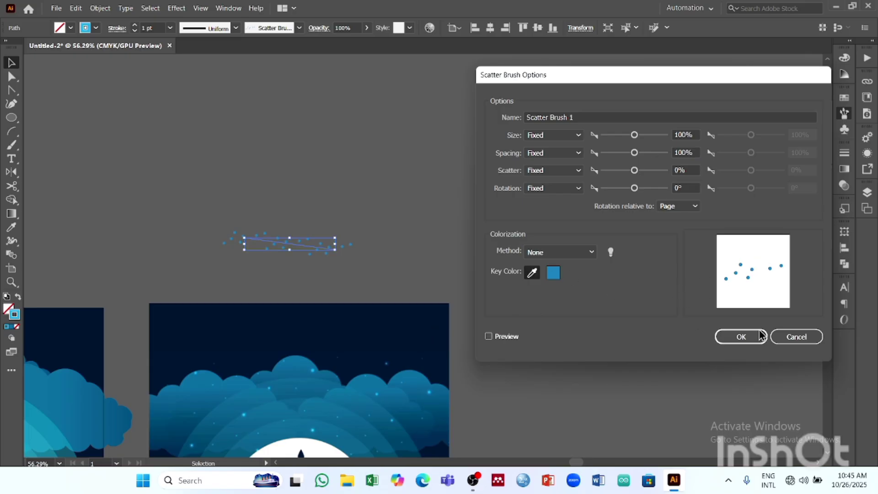
left_click(785, 336)
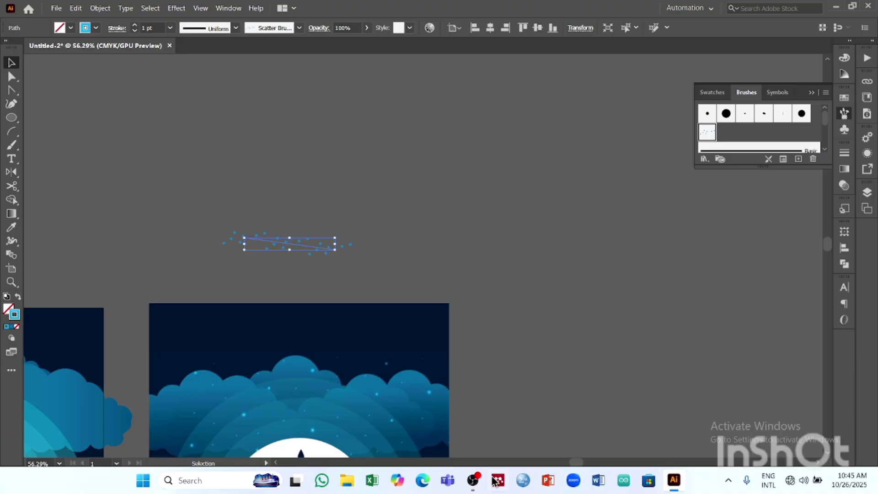
left_click(473, 480)
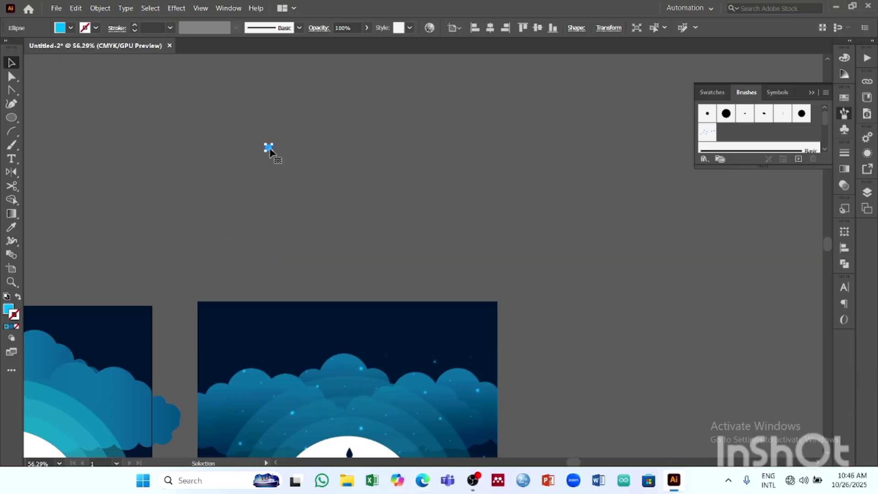
- Duplicate the light-blue dot into a loose cluster of eight on the canvas above the posters, and scale the cluster down slightly
left_click_drag(267, 149, 352, 159)
left_click_drag(333, 183, 374, 161)
key("ctrl+a")
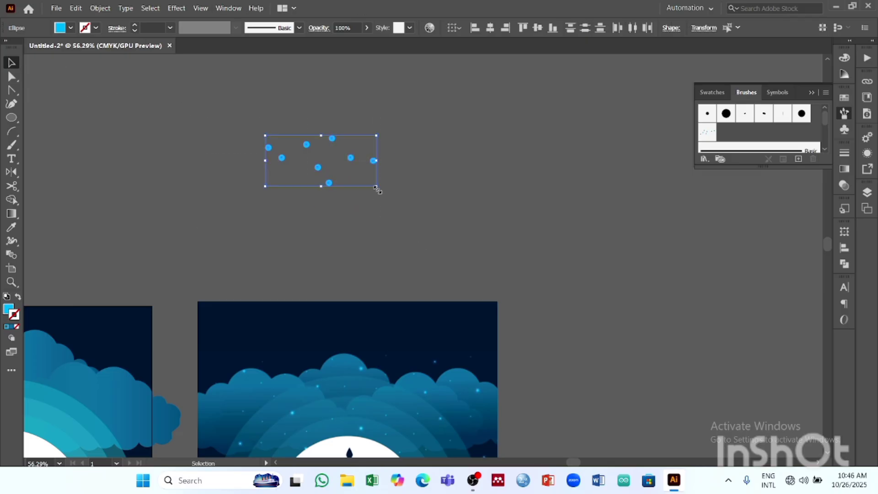
left_click_drag(378, 190, 354, 175)
left_click(372, 189)
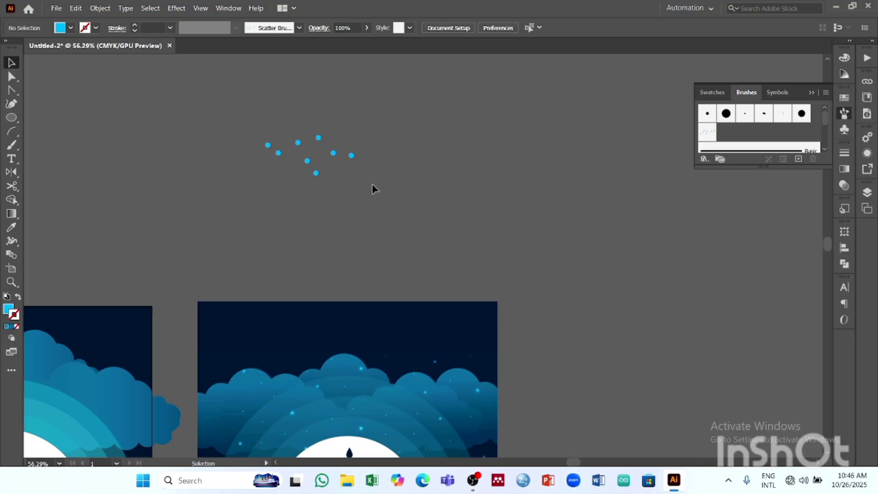
- Create a new scatter brush from the light-blue dot cluster with its size fixed at 89% and no colorization
left_click(318, 137)
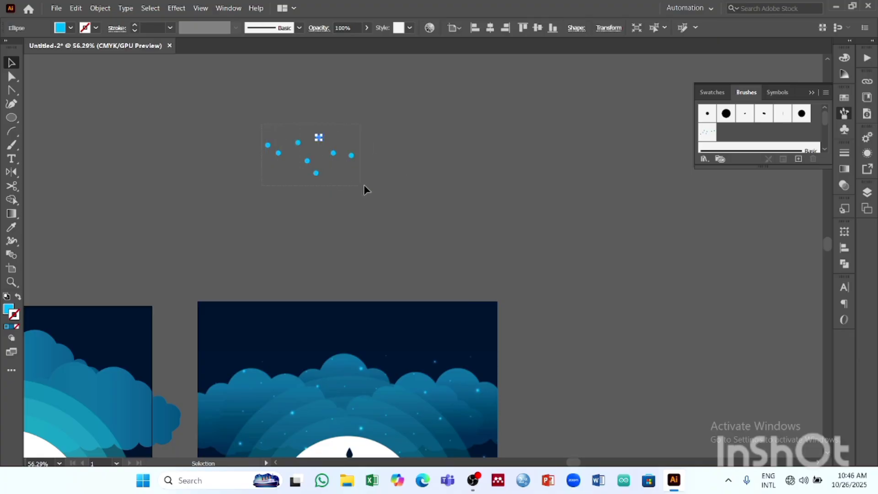
key("ctrl+a")
left_click(798, 159)
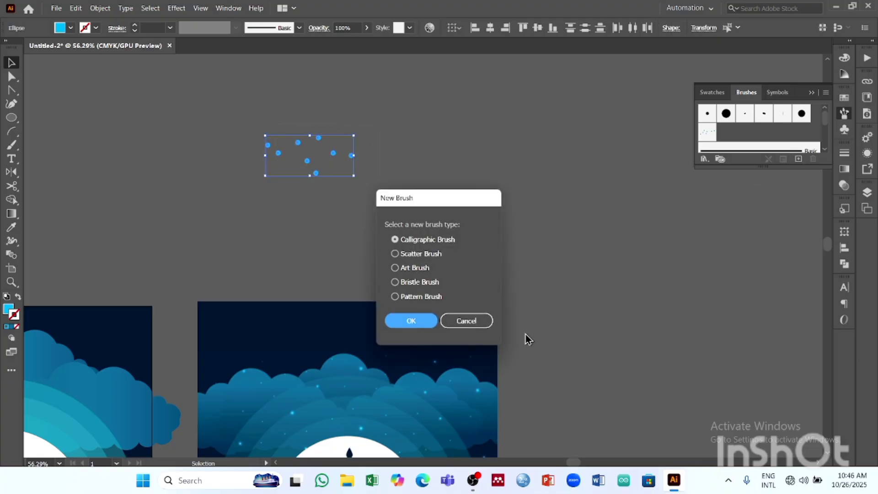
left_click(405, 255)
left_click(410, 320)
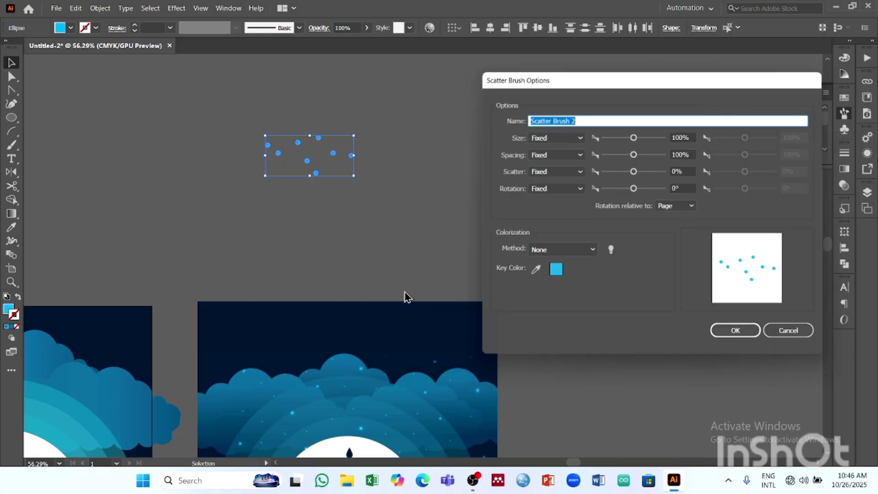
left_click(552, 135)
left_click(549, 160)
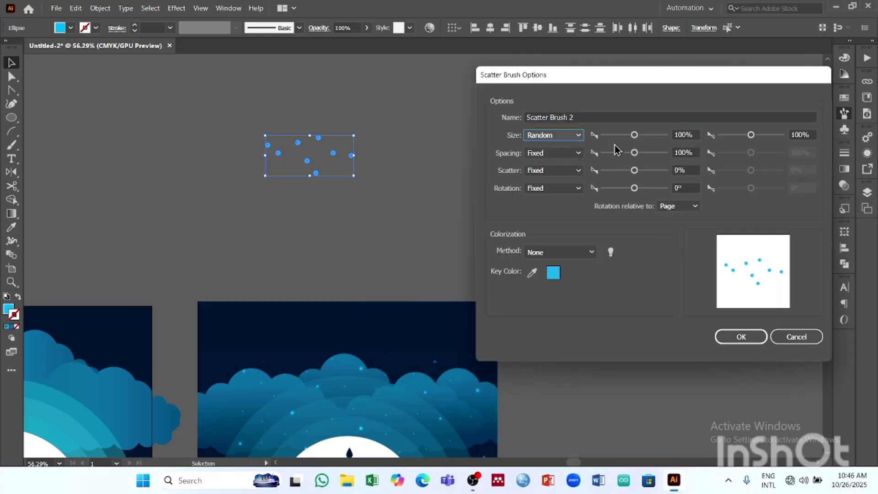
mouse_move(634, 135)
left_mouse_down()
mouse_move(620, 135)
mouse_move(631, 137)
left_mouse_up()
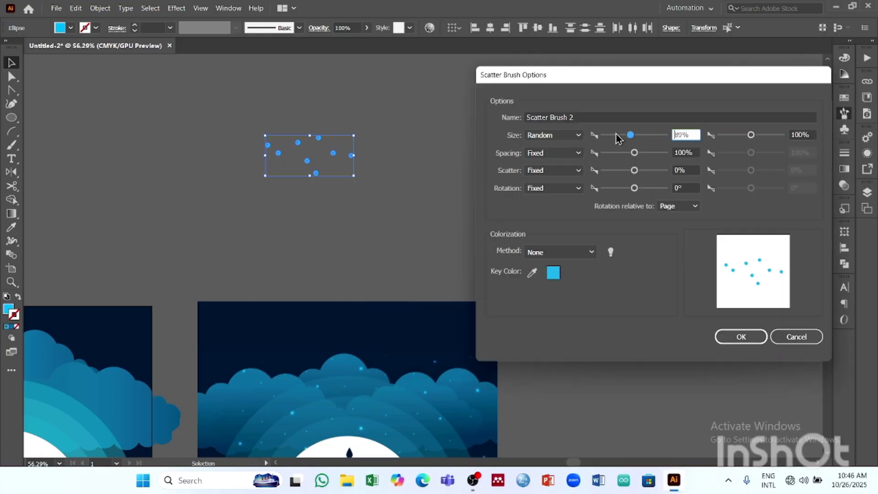
left_click(571, 135)
left_click(547, 147)
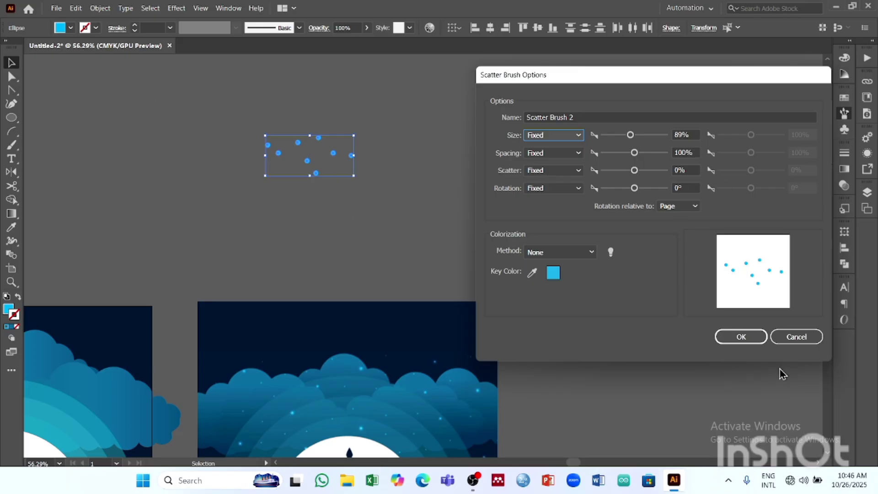
left_click(741, 337)
- Apply the new scatter brush to the dot cluster above the posters, and remove the cluster from the canvas
left_click_drag(521, 308, 685, 209)
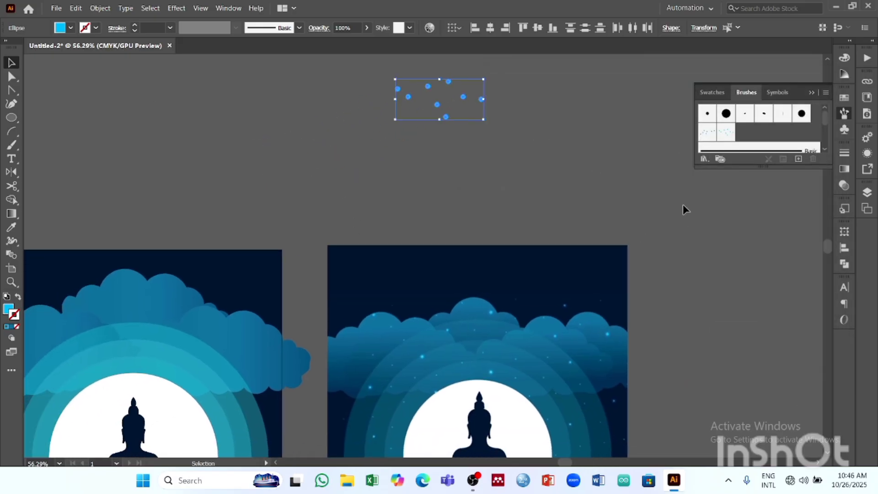
left_click(726, 132)
mouse_move(446, 243)
left_mouse_down()
mouse_move(594, 237)
mouse_move(520, 257)
left_mouse_up()
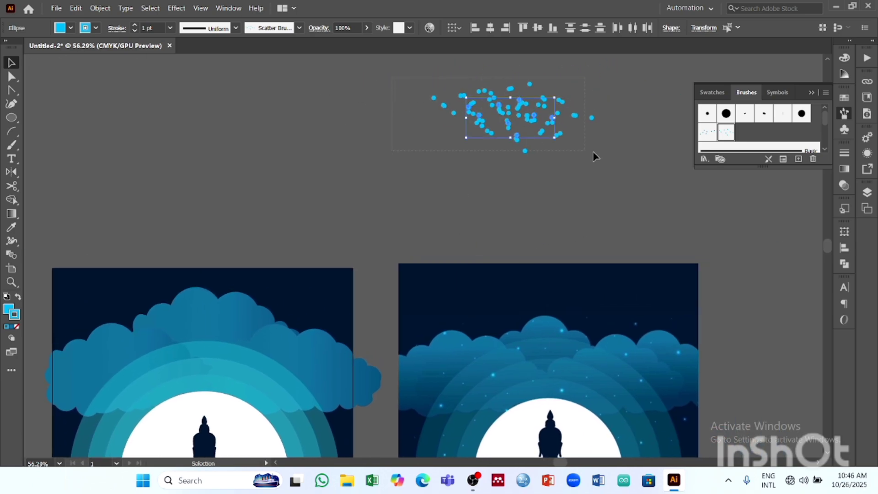
left_click(611, 138)
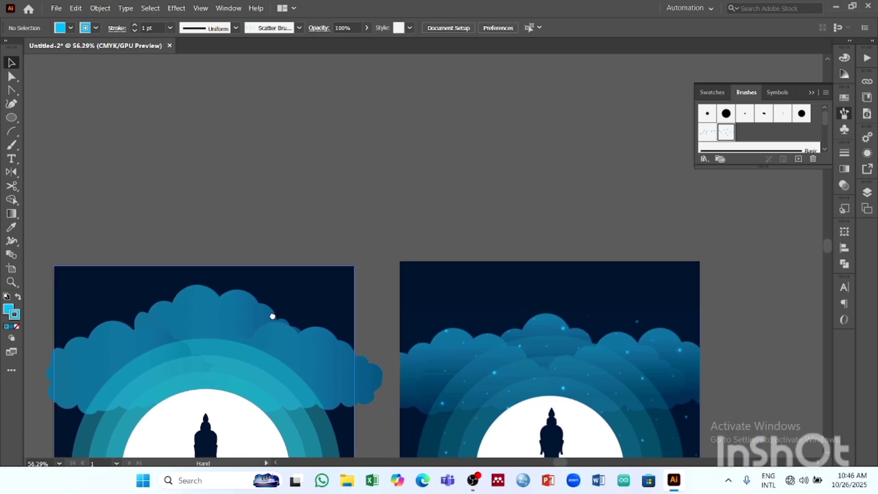
- Paint scatter-brush dots over the upper rings, beside the moon and over both lower clouds of the recreated poster, undoing the stroke across the moon
mouse_move(272, 313)
left_mouse_down()
mouse_move(297, 143)
mouse_move(333, 129)
mouse_move(336, 141)
left_mouse_up()
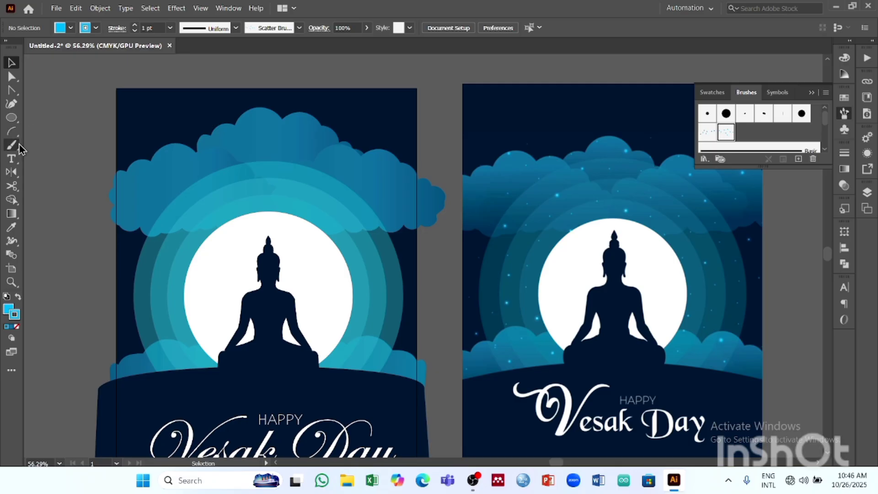
left_click(12, 146)
left_click_drag(132, 250, 234, 212)
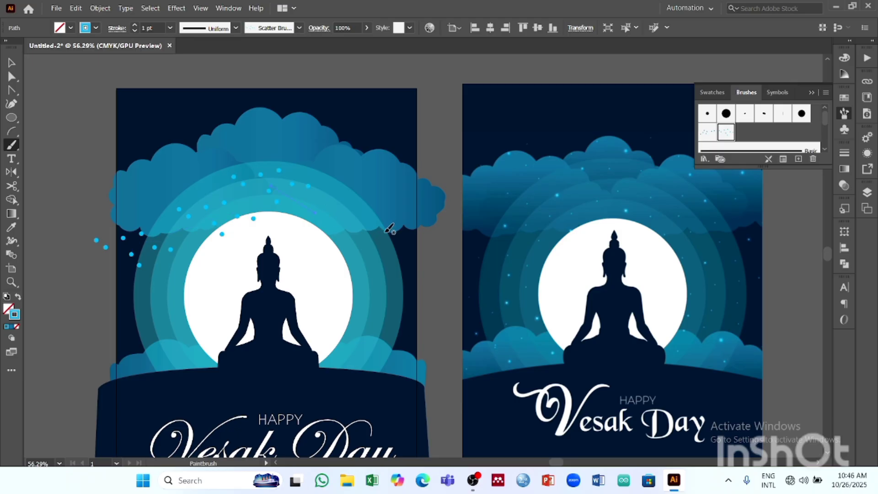
left_click_drag(392, 267, 421, 307)
left_click_drag(148, 325, 150, 362)
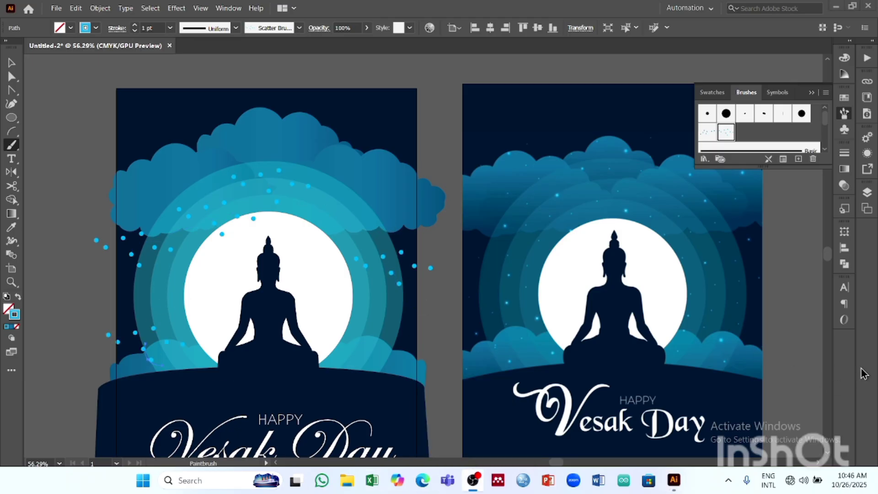
left_click(474, 482)
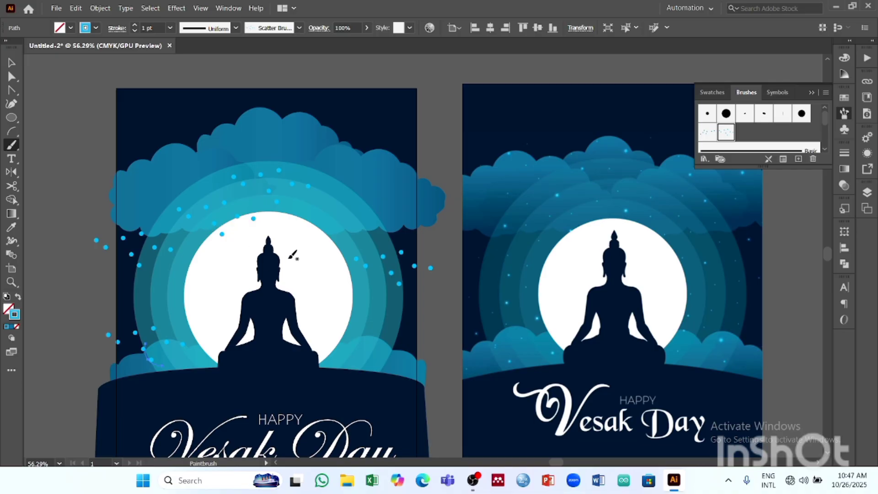
left_click_drag(392, 341, 408, 333)
left_click_drag(223, 282, 181, 290)
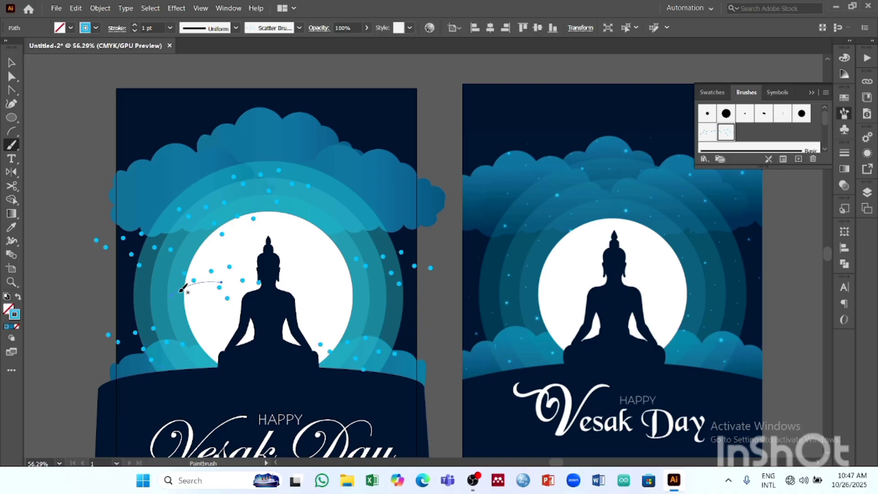
key("ctrl+z")
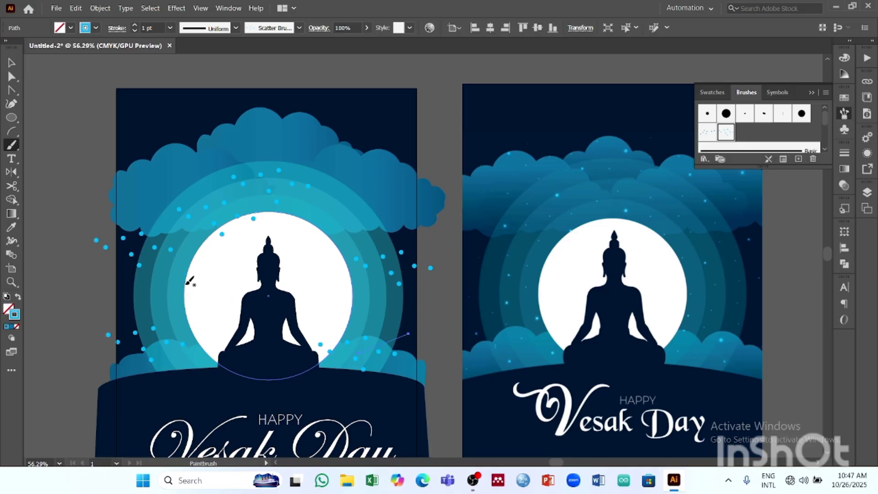
key("v")
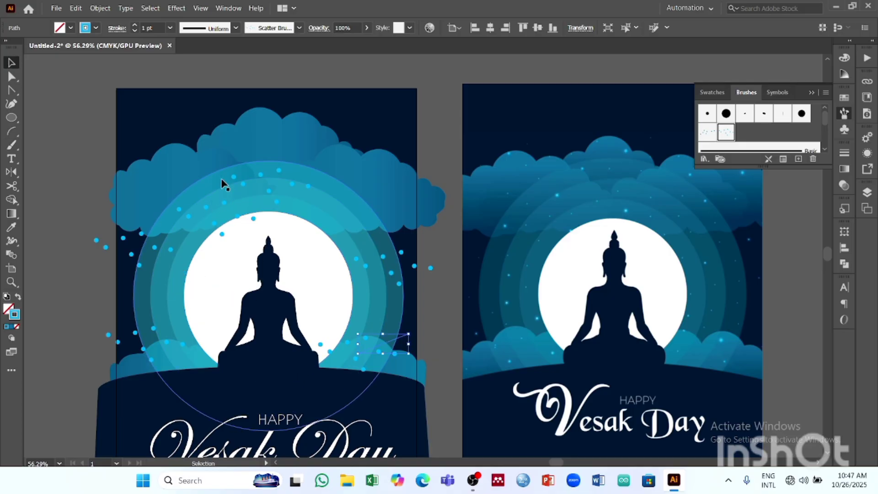
left_click(227, 187)
left_click(230, 194, "shift")
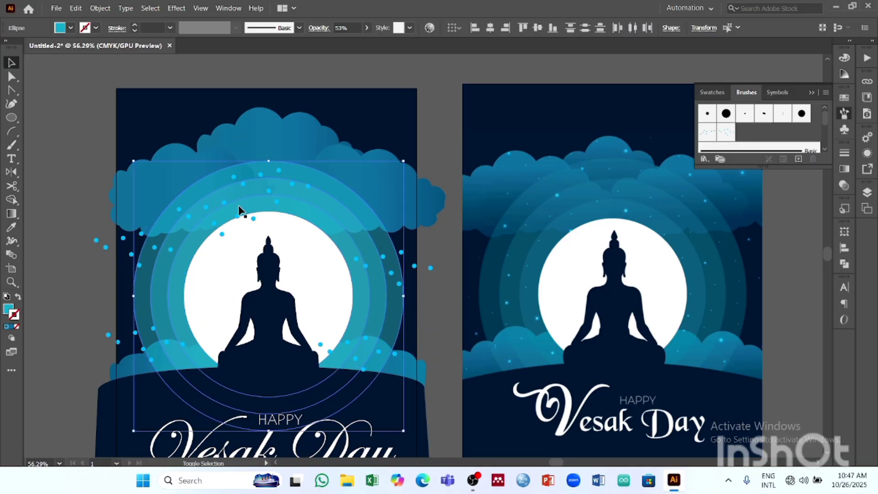
left_click(239, 207, "shift")
left_click(102, 8)
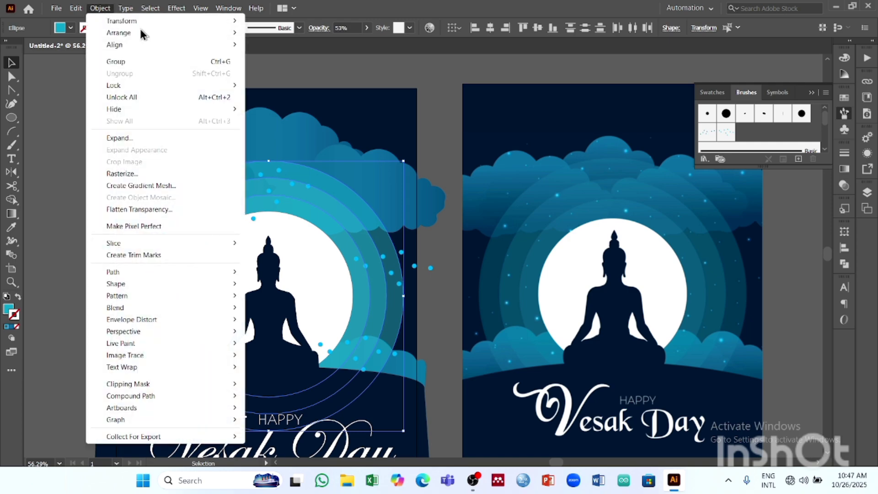
mouse_move(140, 32)
left_click(498, 61)
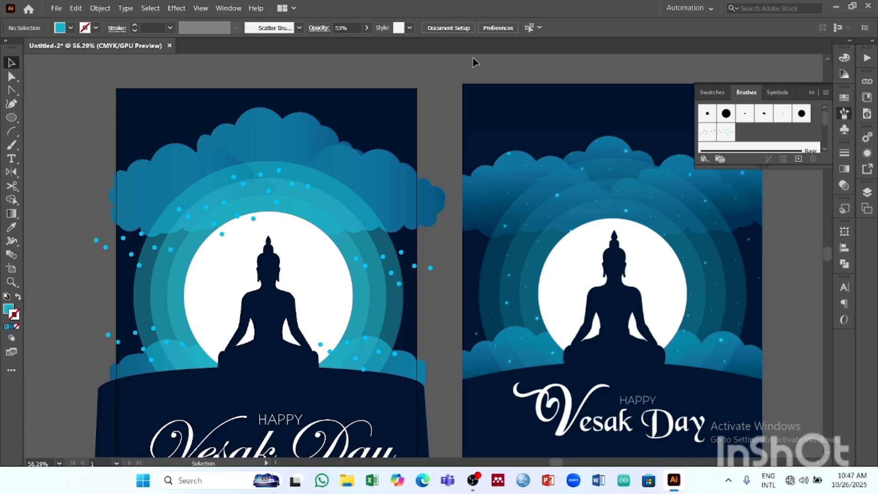
- Paint more scatter-brush dots on both sides of the moon and along both ends of the dark hill's upper edge
scroll(247, 201, "down", 3)
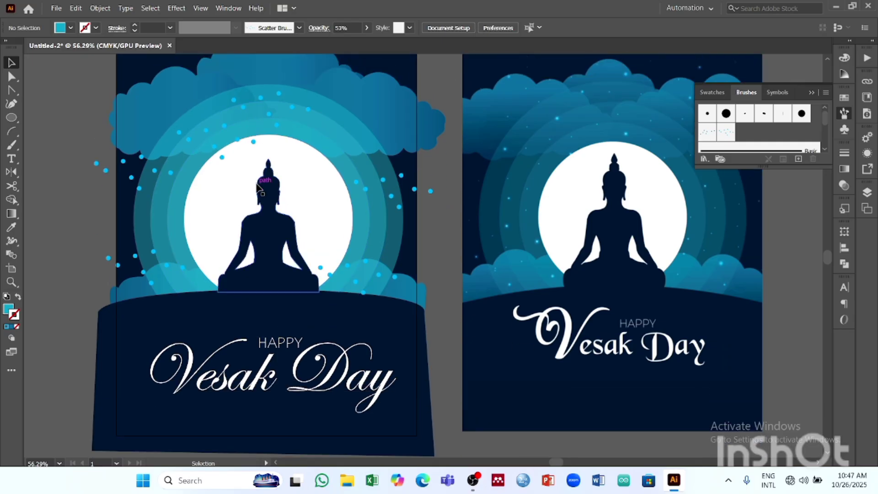
scroll(294, 196, "up", 1)
left_click(11, 145)
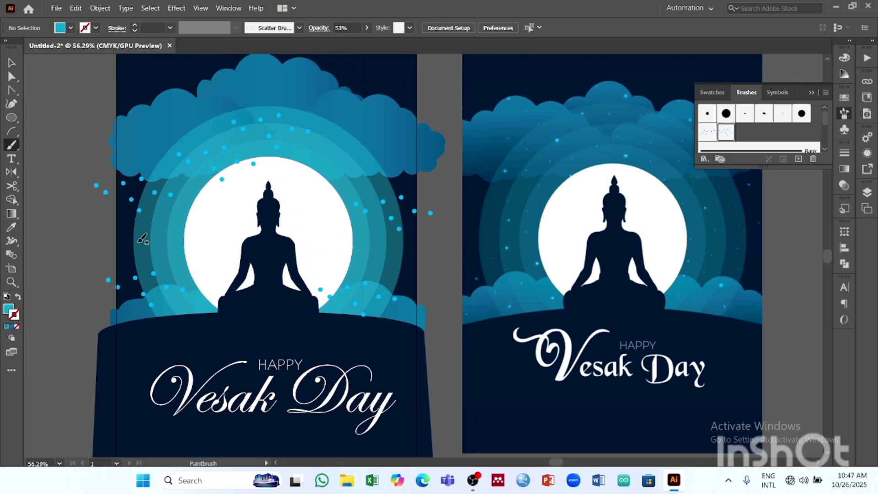
left_click_drag(143, 239, 149, 249)
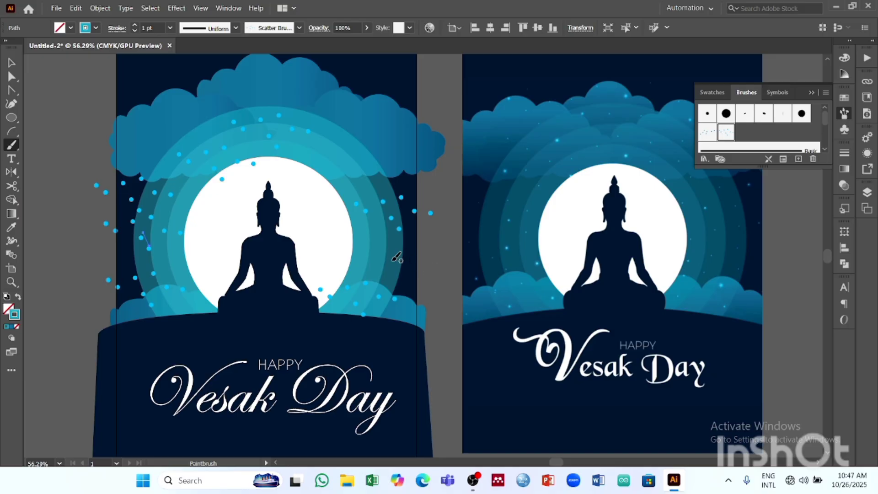
left_click_drag(391, 262, 450, 285)
left_click_drag(136, 335, 71, 328)
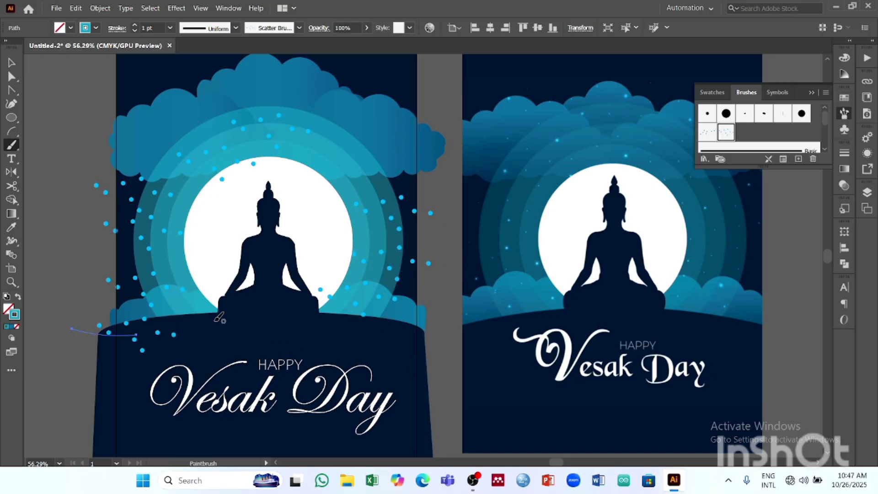
left_click_drag(377, 317, 417, 343)
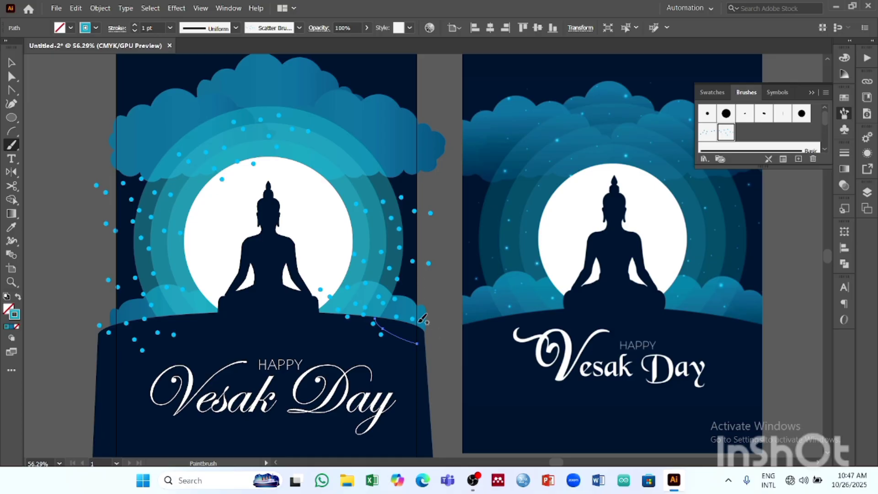
- Try painting scatter-brush dots across the upper cloud of the recreated poster, undo the strokes and deselect everything
key("ctrl+space")
mouse_move(426, 278)
left_mouse_down()
mouse_move(325, 279)
mouse_move(459, 262)
left_mouse_up()
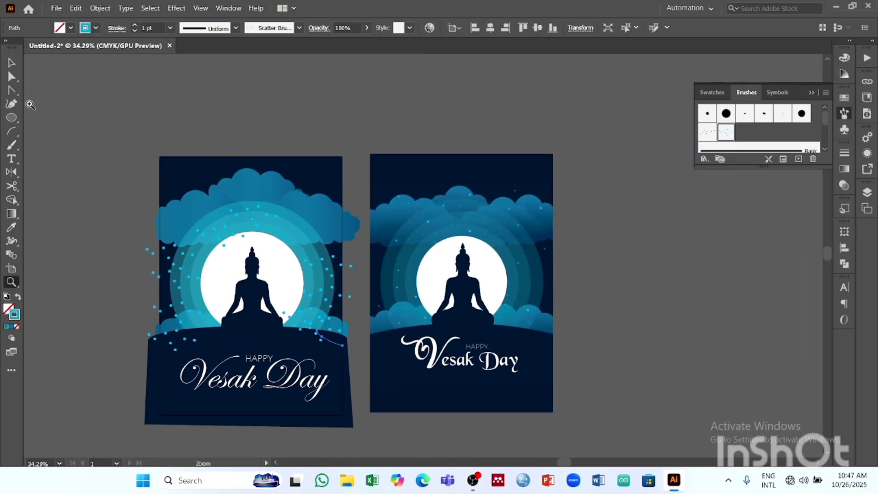
left_click(12, 75)
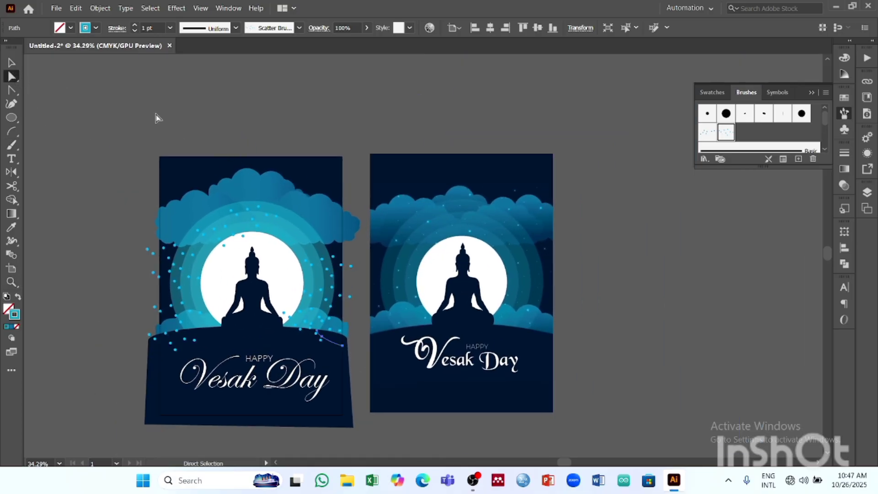
left_click(11, 144)
mouse_move(169, 195)
left_mouse_down()
mouse_move(293, 189)
mouse_move(304, 227)
left_mouse_up()
key("ctrl+z")
key("ctrl+z")
key("ctrl+z")
left_click(12, 62)
left_click(259, 100)
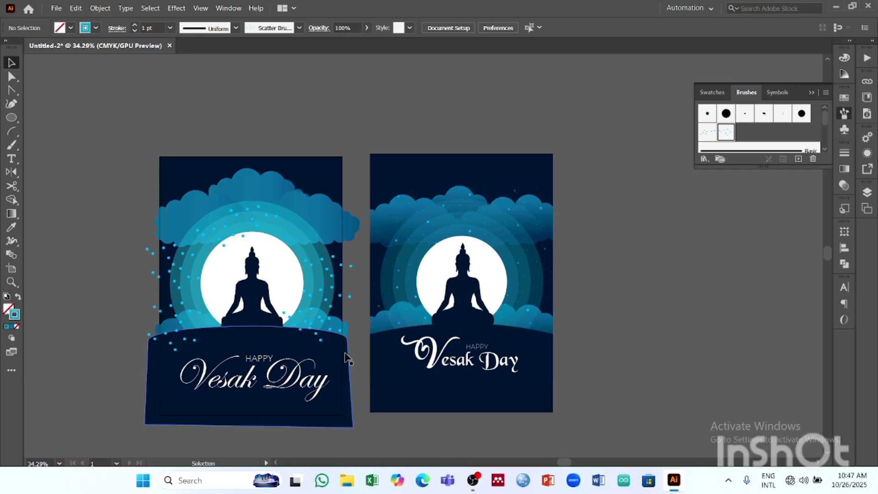
- Draw a rectangle covering the full artboard of the recreated poster, undoing the first attempt that is too short
left_click(15, 121)
left_click(69, 117)
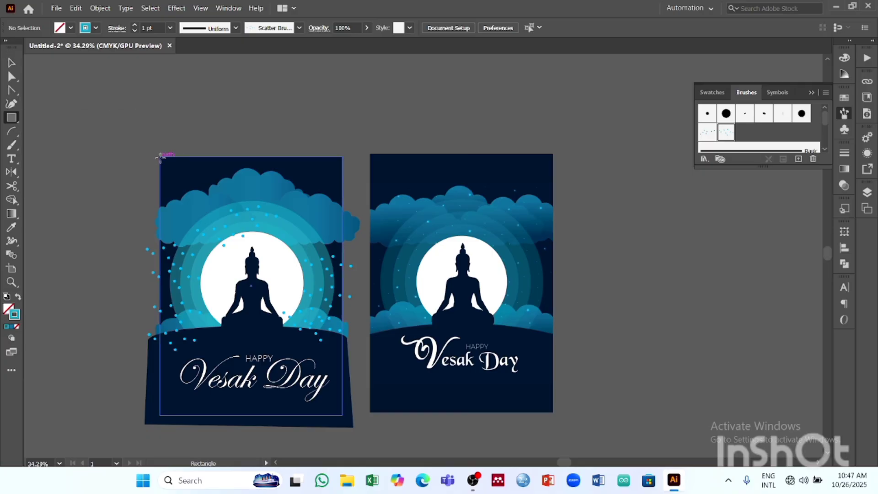
mouse_move(159, 157)
left_mouse_down()
mouse_move(297, 288)
mouse_move(352, 366)
mouse_move(339, 386)
left_mouse_up()
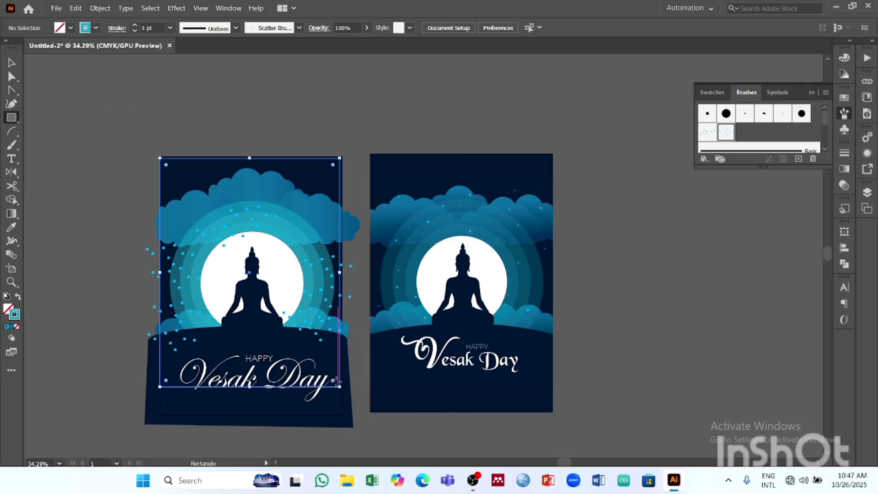
key("ctrl+z")
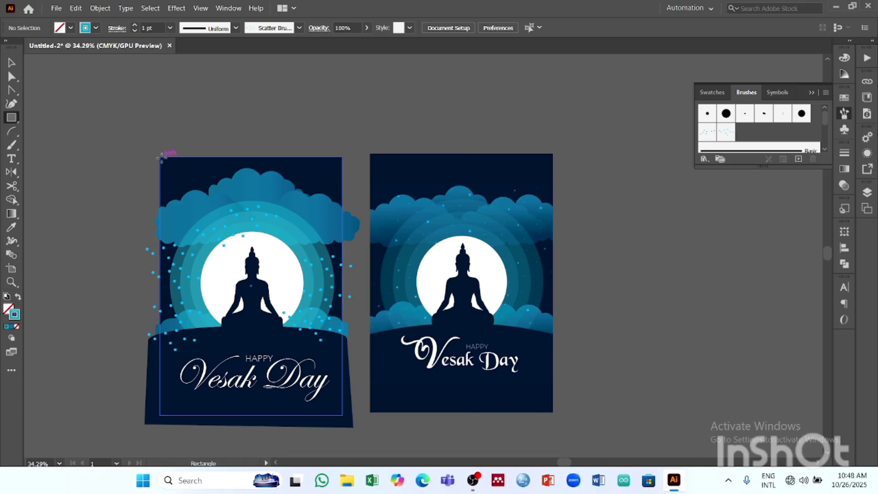
left_click_drag(160, 157, 342, 415)
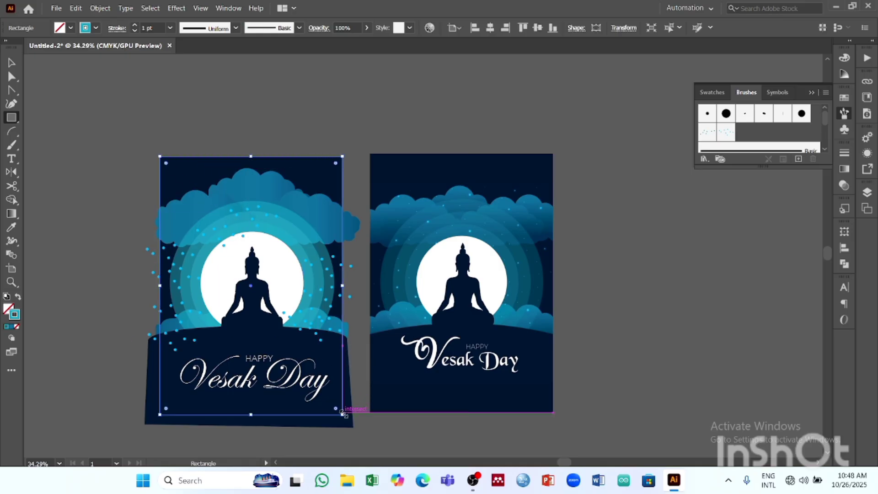
- Fill the new rectangle with yellow and remove its stroke
left_click(71, 28)
left_click(48, 47)
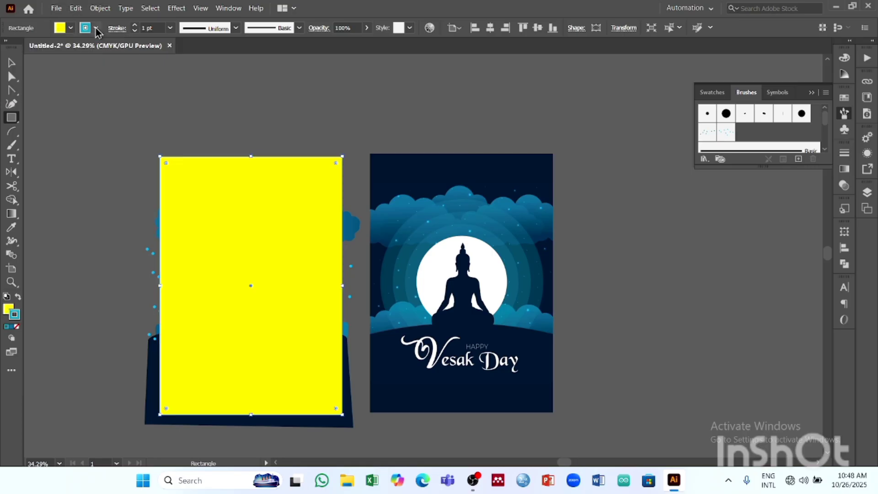
left_click(7, 48)
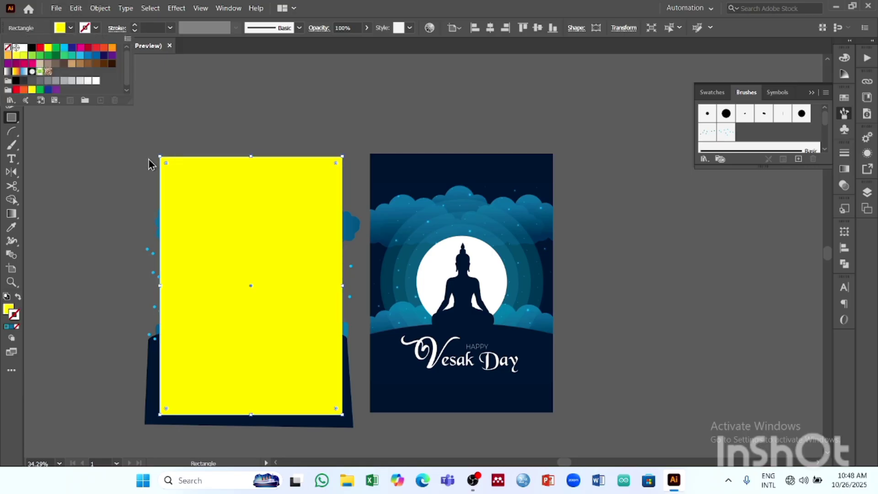
key("Escape")
- Move the yellow rectangle aside over the reference poster and group all artwork of the recreated poster
left_click(8, 67)
left_click_drag(254, 215, 458, 192)
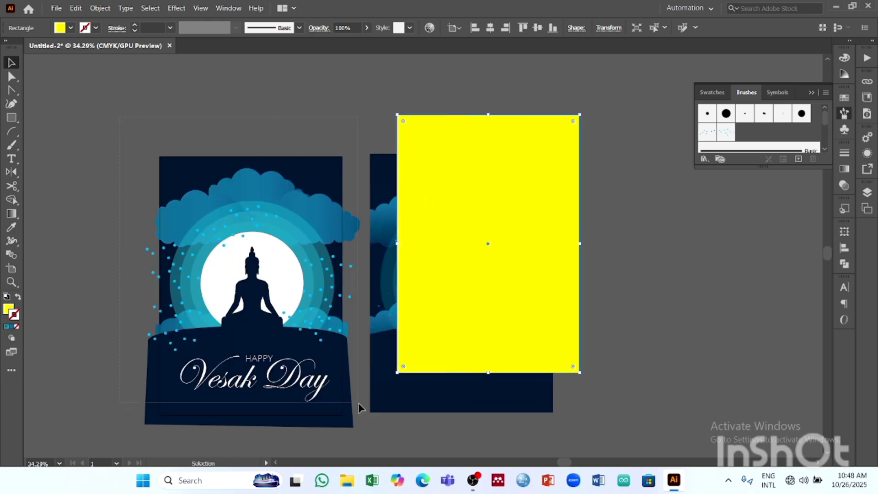
left_click_drag(368, 440, 364, 437)
key("ctrl+g")
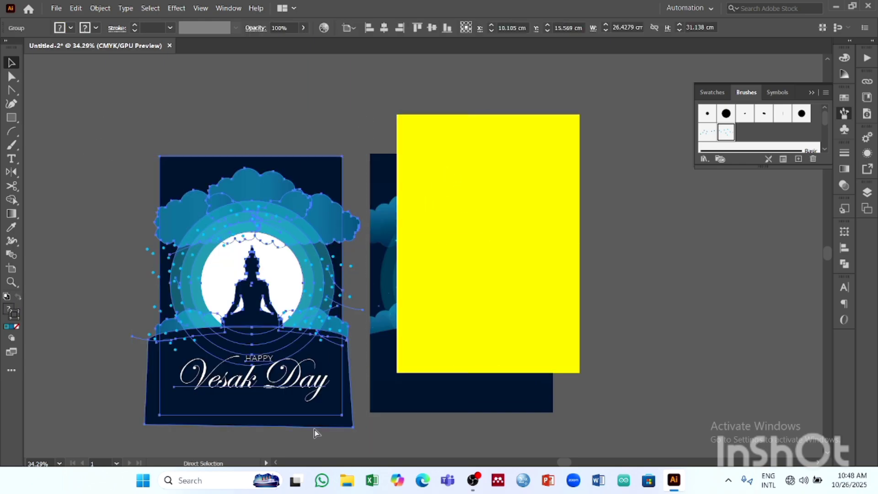
- Center the yellow rectangle horizontally and vertically on the recreated poster's artboard
left_click(560, 83)
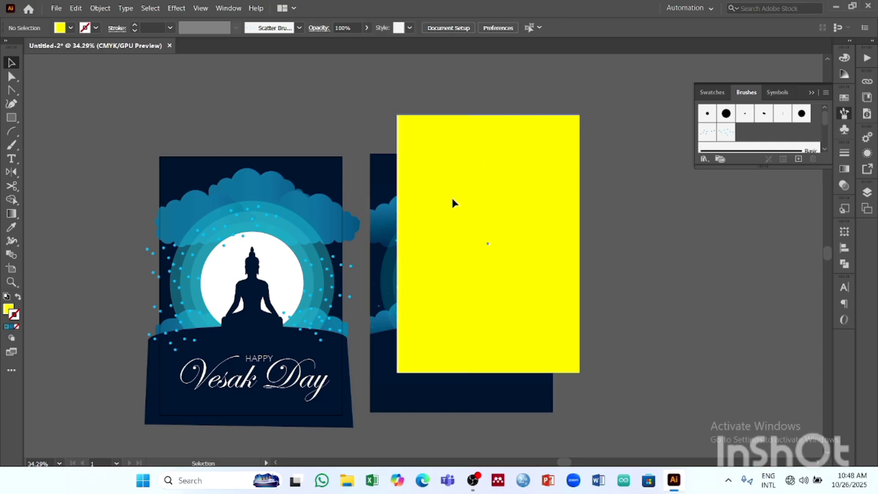
left_click(453, 201)
left_click(490, 27)
left_click(537, 27)
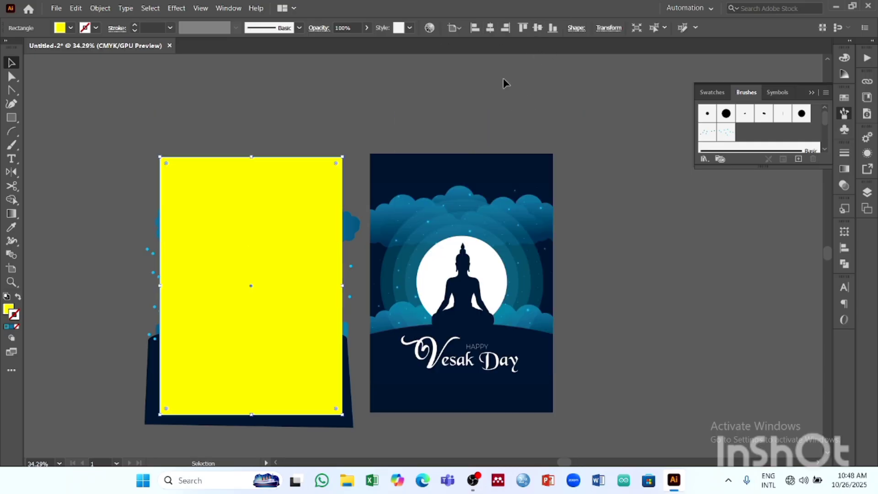
left_click(505, 83)
- Try clipping the grouped artwork to the yellow rectangle with a clipping mask, and undo the mask
left_click(283, 259)
left_click(156, 378, "shift")
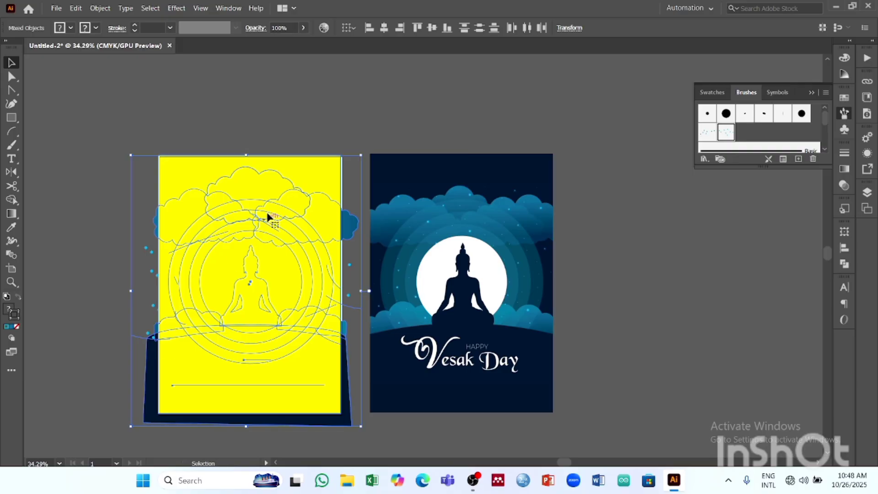
left_click(289, 81)
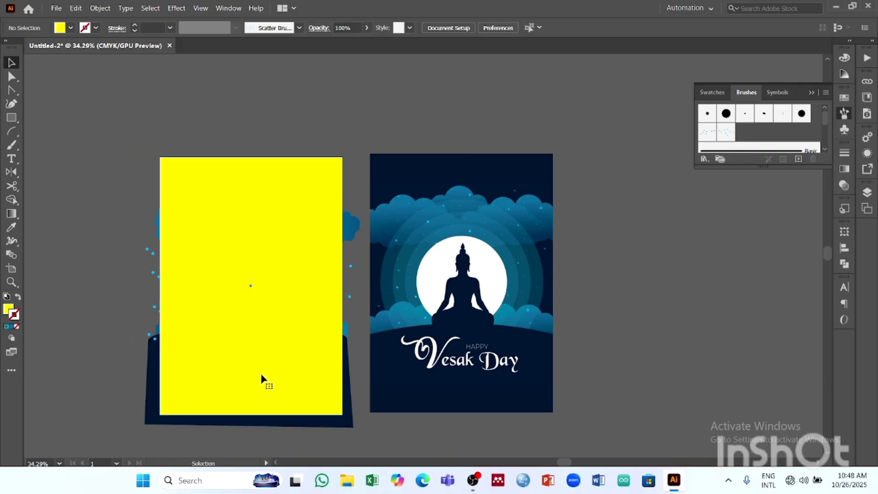
left_click(261, 376)
left_click(156, 389, "shift")
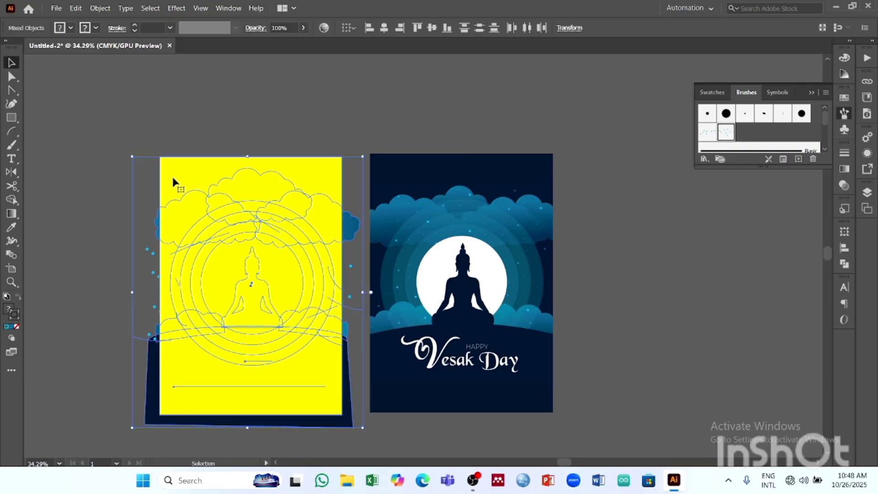
left_click(99, 8)
mouse_move(168, 383)
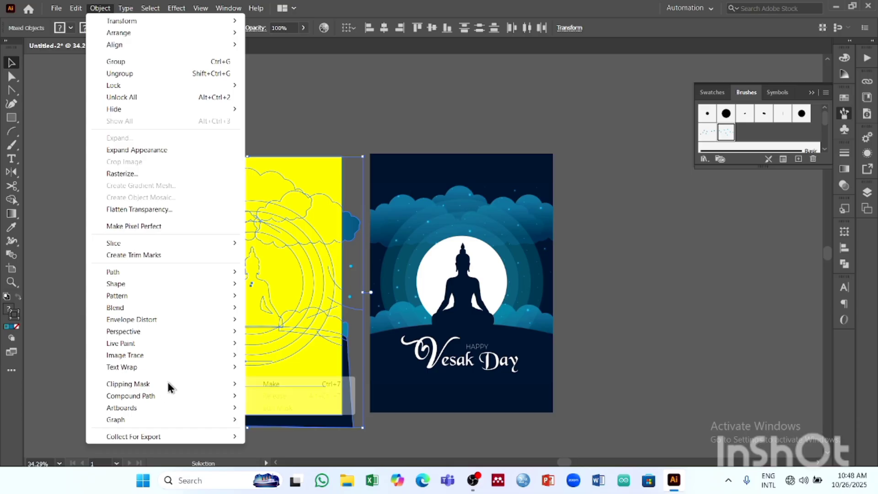
left_click(287, 386)
left_click(591, 299)
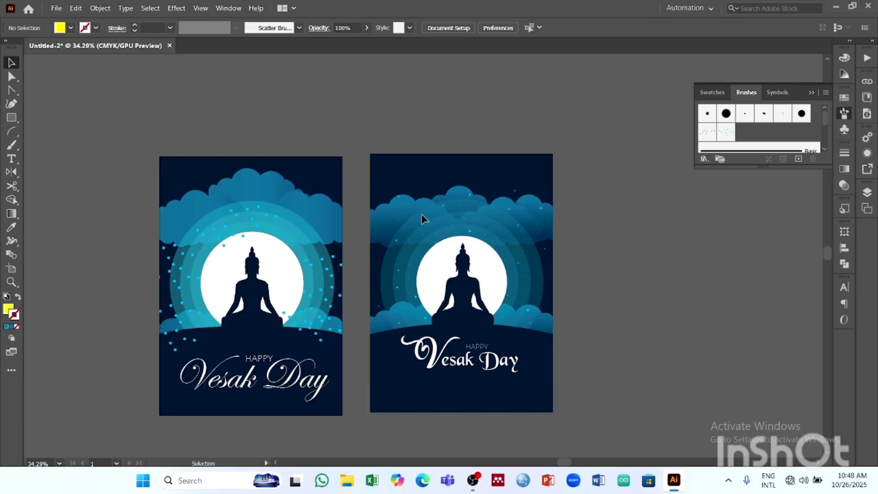
key("ctrl+z")
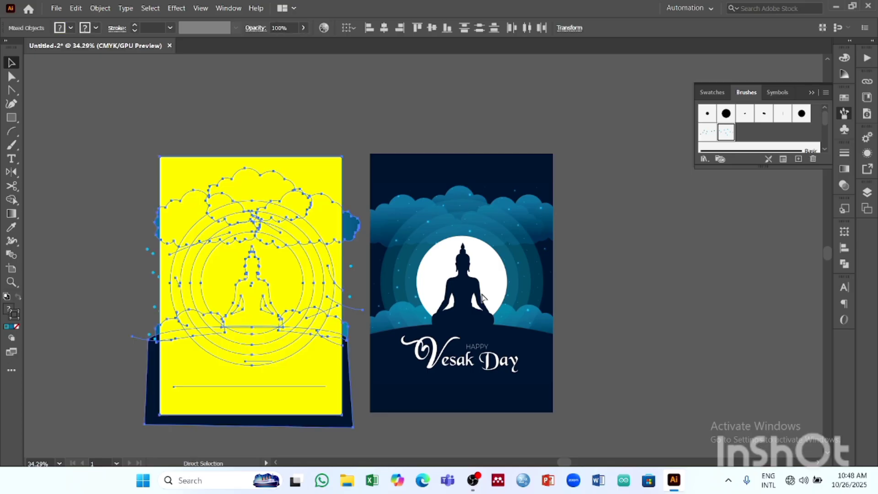
- Move only the yellow rectangle off the recreated poster, undoing the move that takes the artwork along
left_click_drag(303, 178, 602, 171)
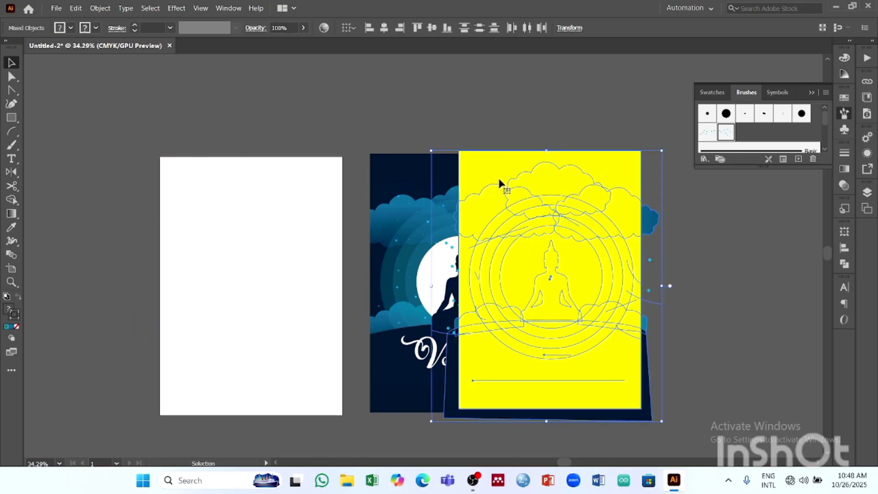
key("ctrl+z")
left_click(392, 143)
left_click_drag(334, 168, 672, 149)
- Ungroup the recreated poster's artwork and delete the scatter-brush stroke at the outer left end of the dark hill's upper edge
left_click(241, 283)
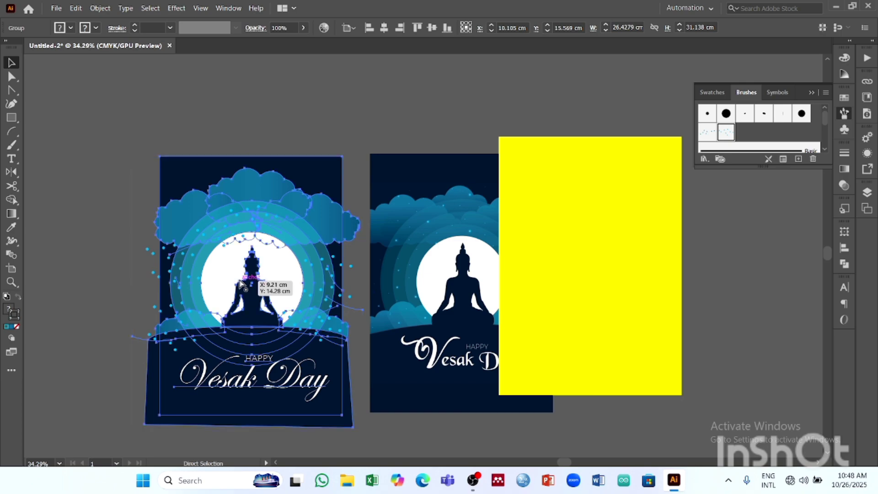
key("v")
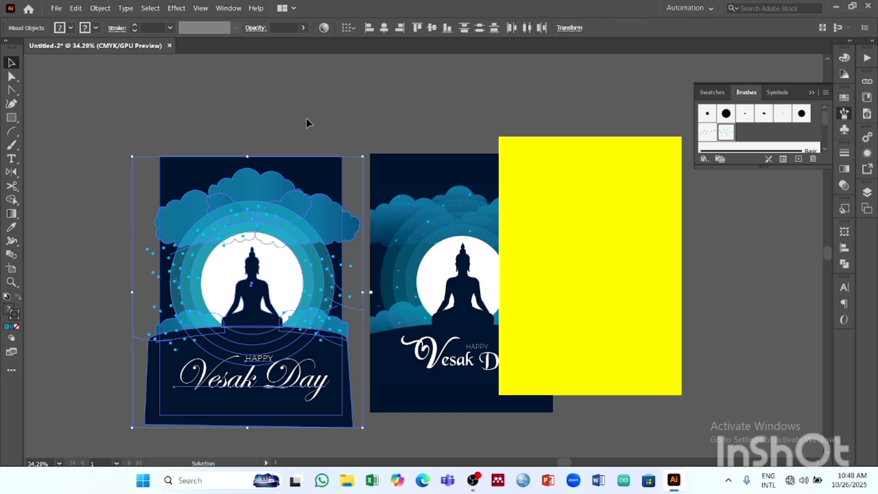
left_click(306, 122)
left_click(184, 340)
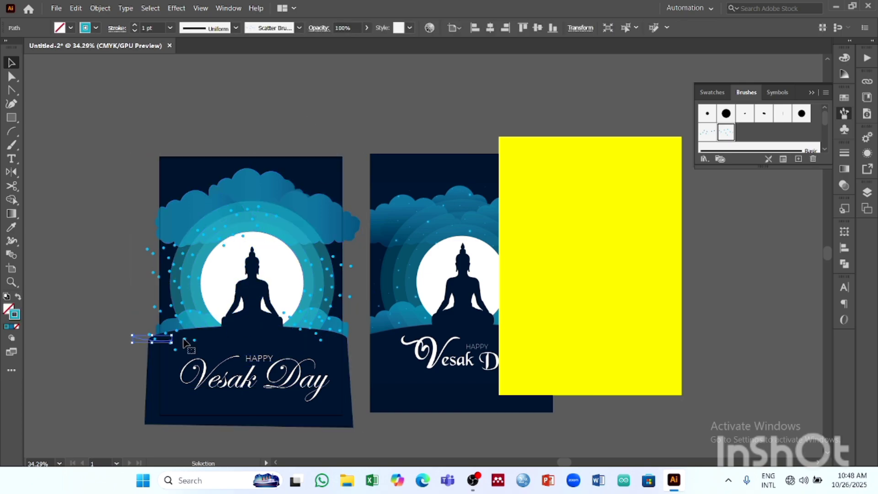
key("Delete")
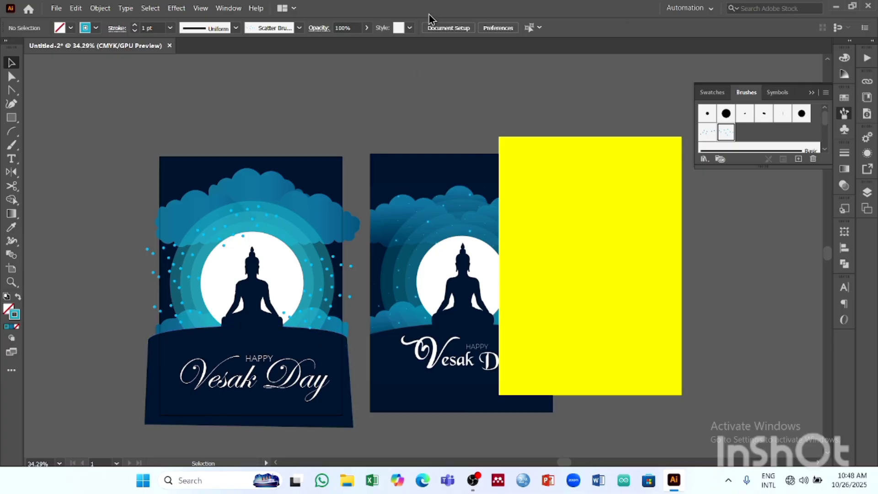
- Group the recreated poster's artwork again and center the yellow rectangle horizontally and vertically on its artboard
left_click(592, 226)
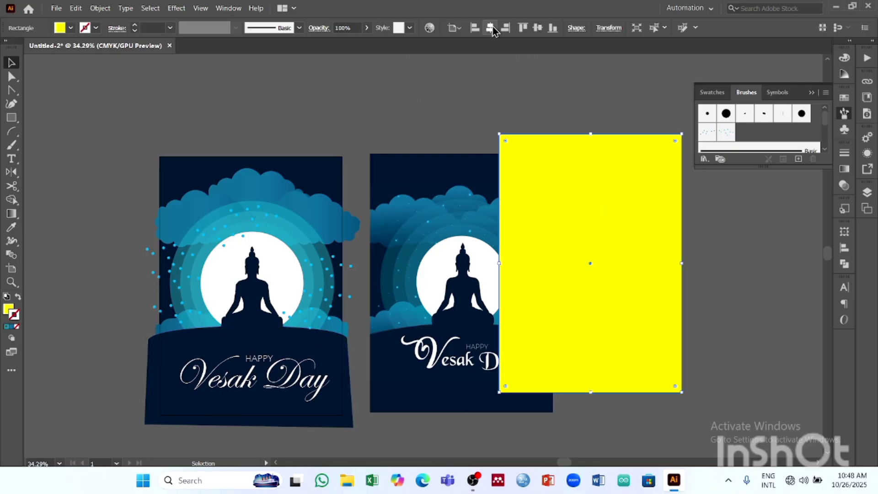
left_click_drag(141, 122, 360, 440)
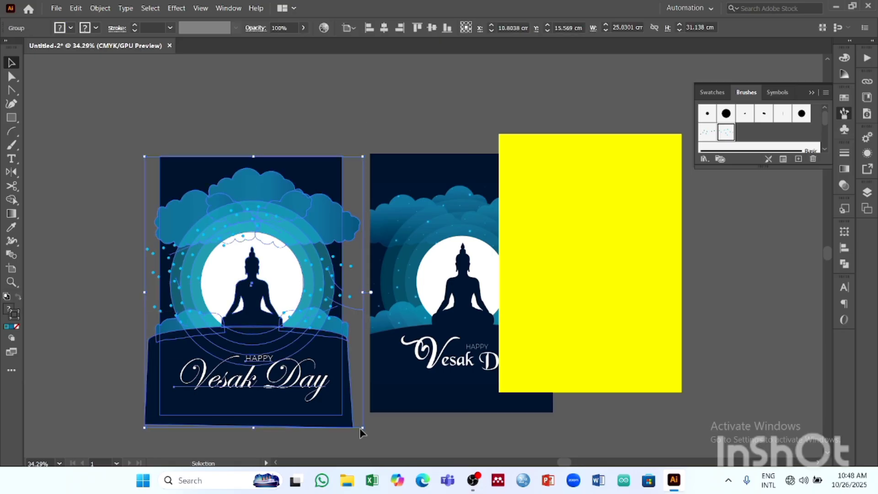
left_click(588, 195)
left_click(490, 28)
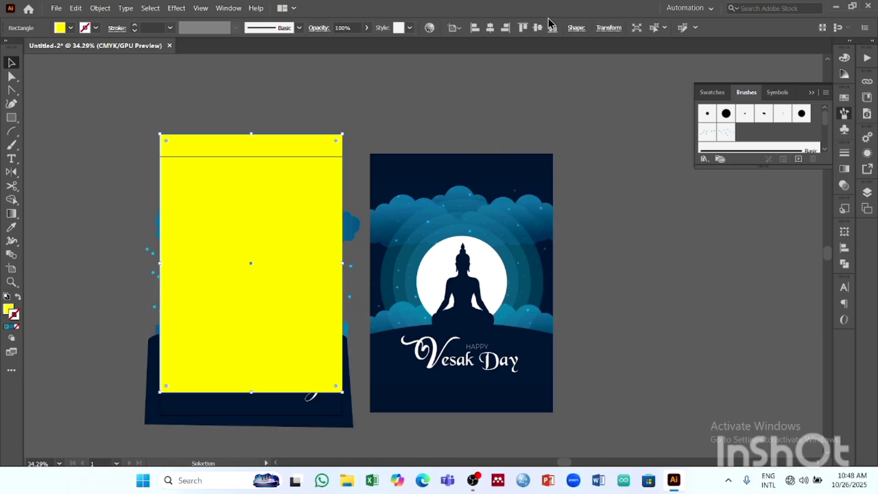
left_click(538, 27)
left_click(345, 111)
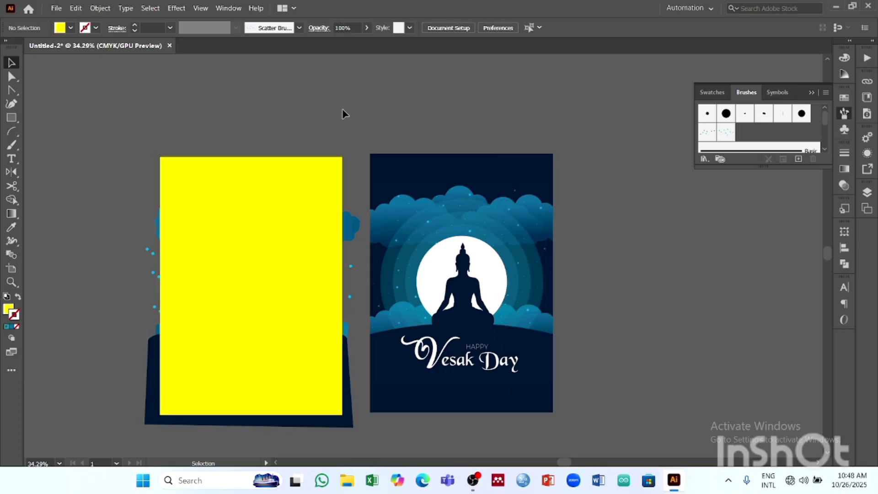
- Try twice to make a clipping mask with only the grouped artwork selected, and undo each mask
left_click(147, 359)
left_click(100, 8)
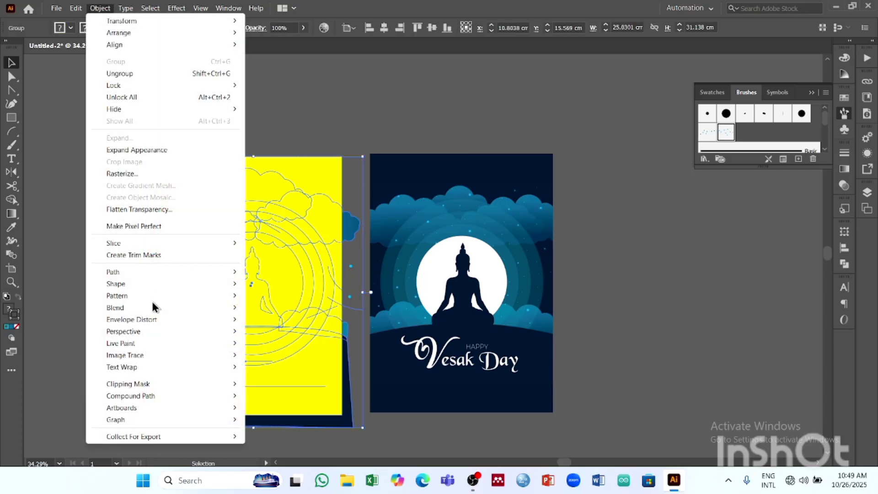
mouse_move(157, 385)
left_click(281, 386)
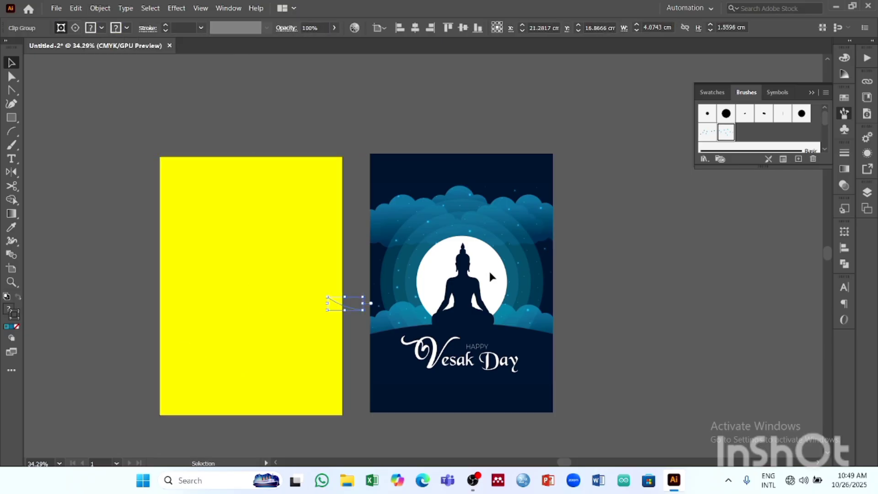
key("ctrl+z")
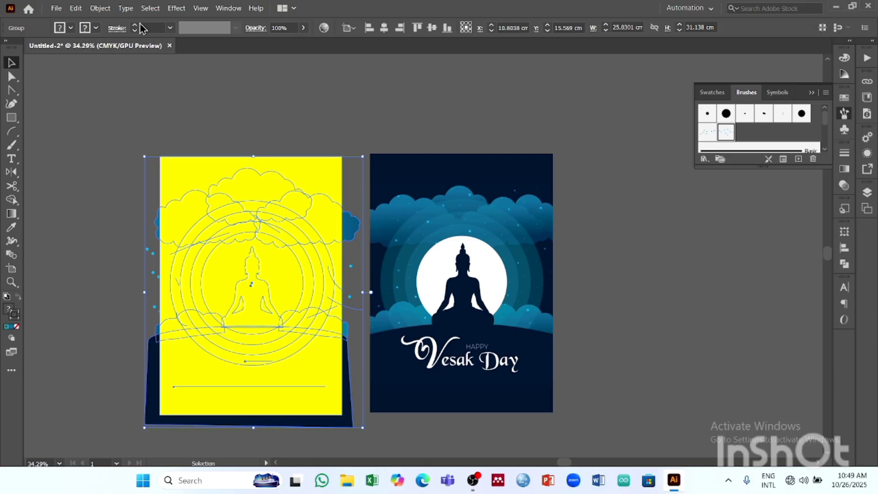
left_click(100, 8)
mouse_move(161, 385)
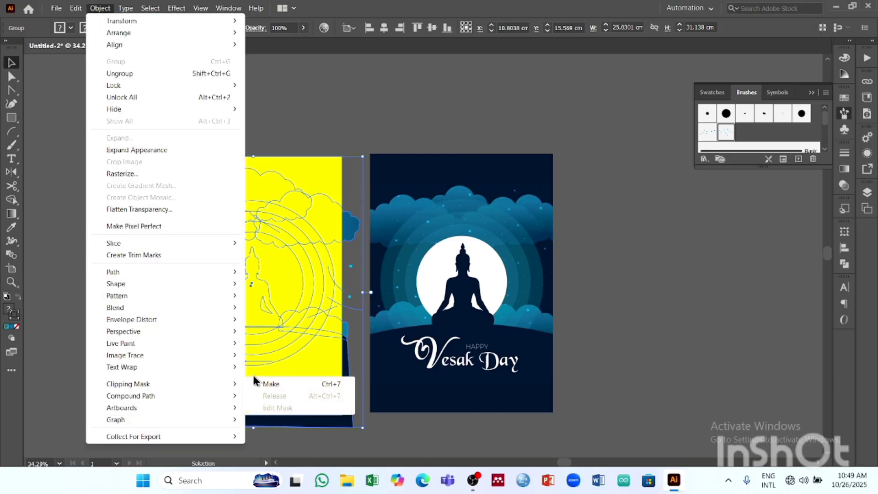
left_click(271, 385)
left_click(561, 225)
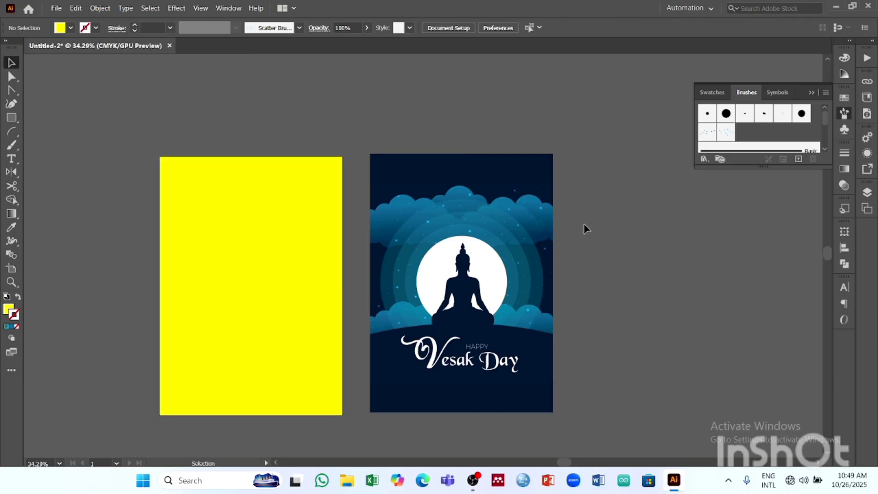
key("ctrl+z")
- Move the yellow rectangle aside over the reference poster and select the recreated poster's entire artwork
left_click(342, 139)
key("ctrl+z")
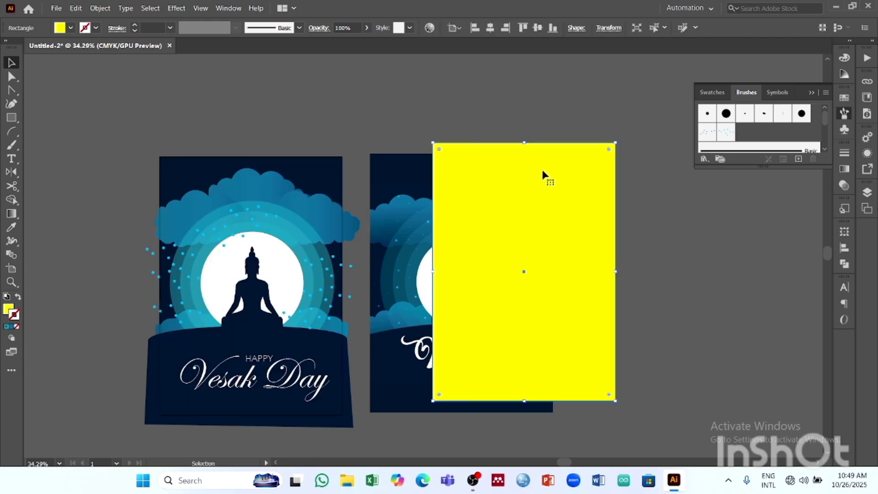
left_click(350, 262)
left_click(275, 140)
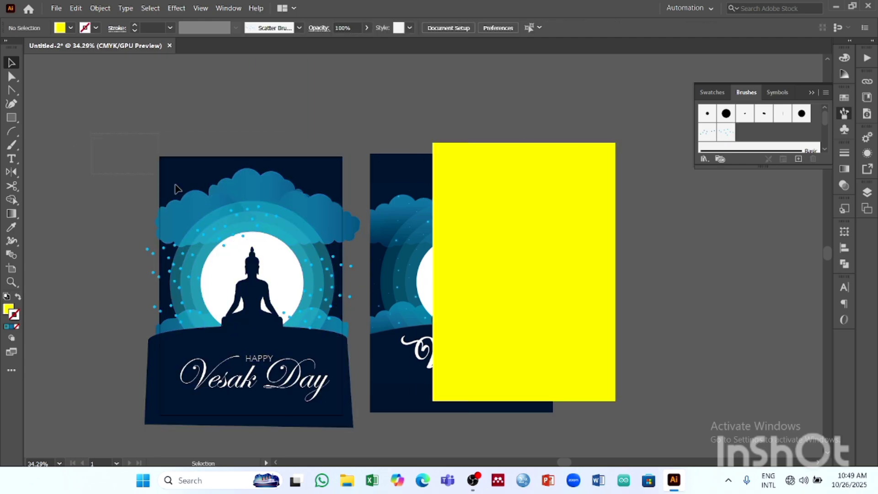
left_click(355, 403)
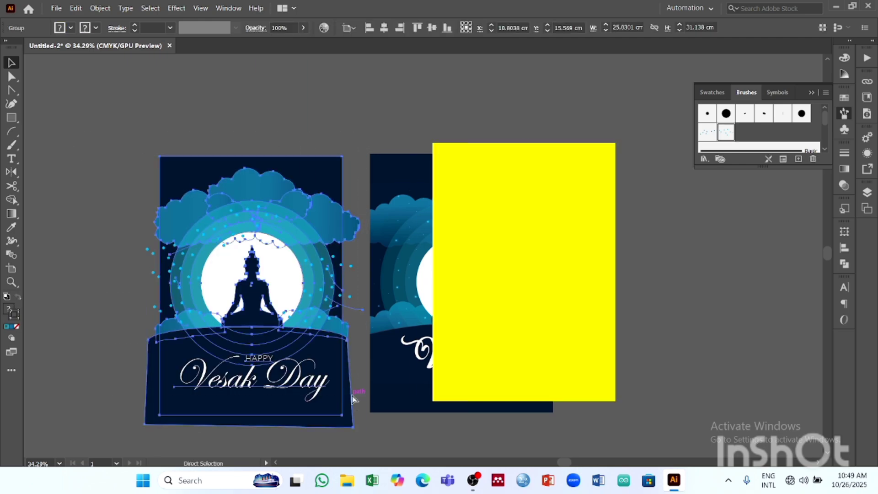
- Align the yellow rectangle to the artboard's horizontal and vertical center, covering the recreated artwork, and deselect it
left_click(594, 198)
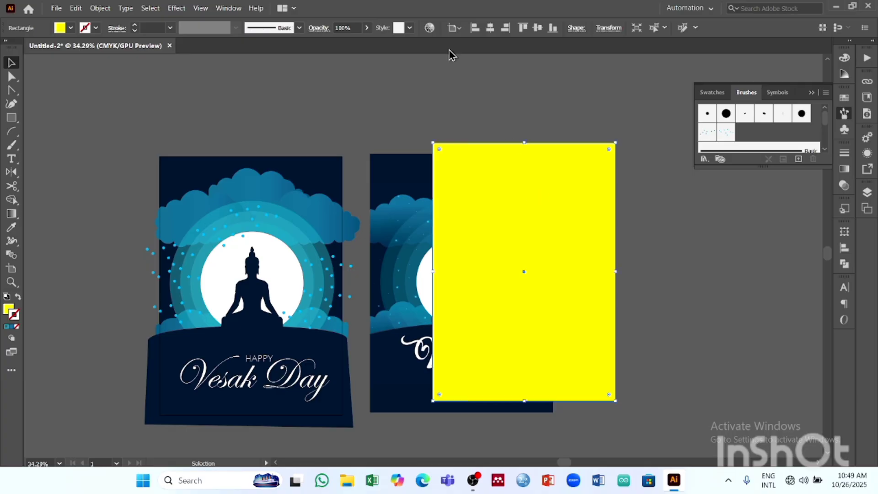
left_click(490, 27)
left_click(538, 28)
left_click(203, 152)
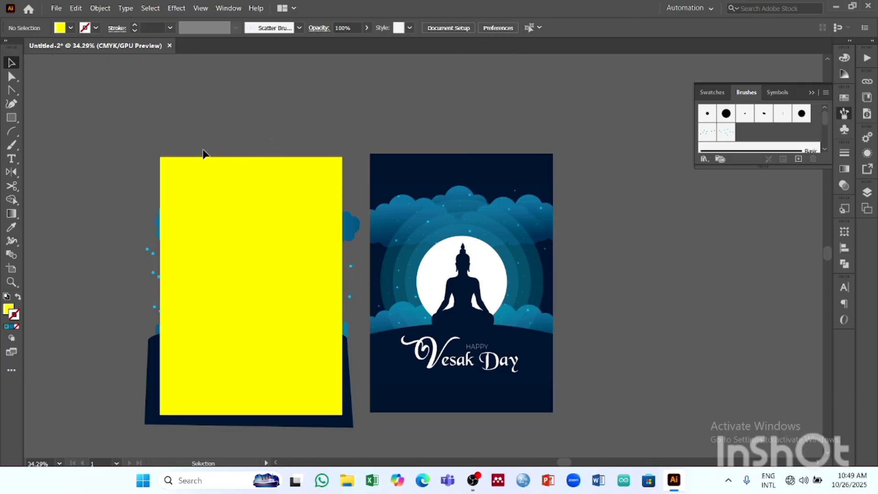
- Clip the recreated poster's artwork to the yellow rectangle by making a clipping mask from both, and deselect the result
left_click_drag(91, 185, 238, 324)
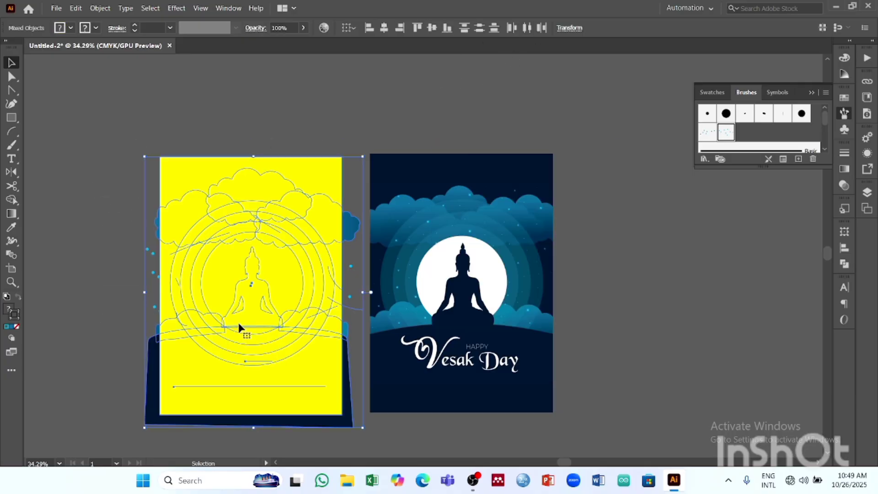
left_click(100, 8)
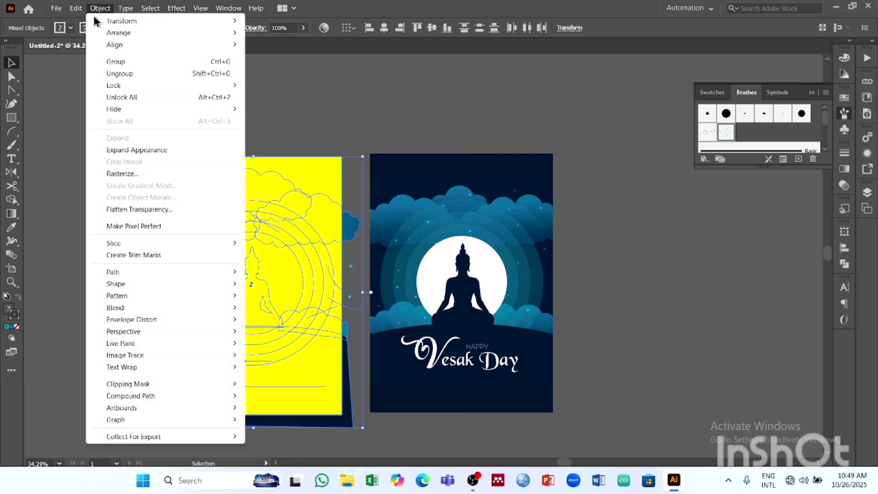
mouse_move(141, 384)
left_click(256, 384)
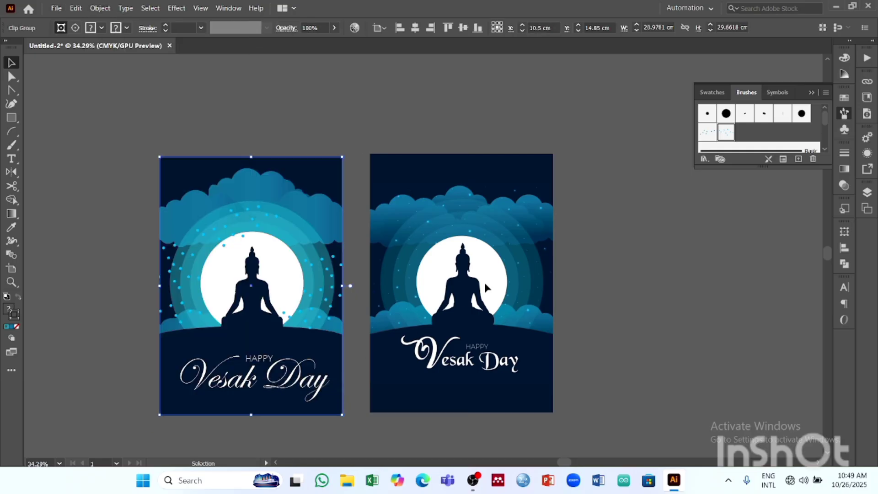
left_click(577, 239)
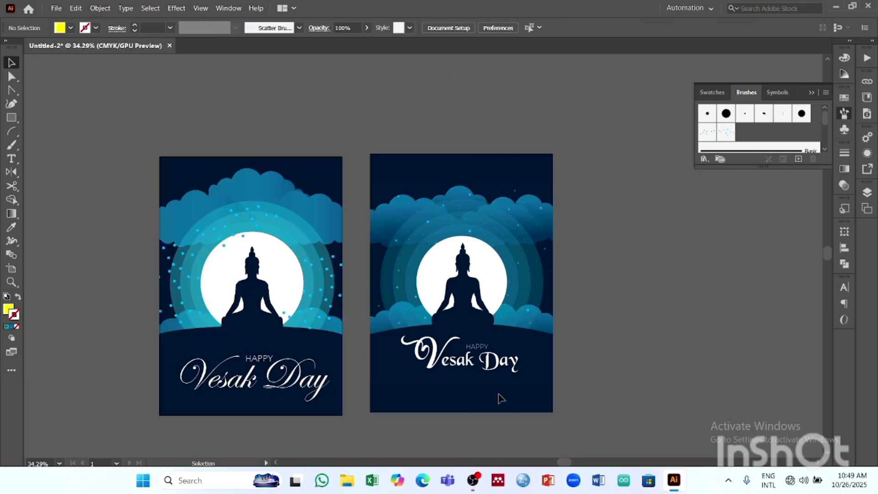
- Check the document's layer structure and delete the reference poster image beside the artboard
left_click(867, 193)
left_click(737, 240)
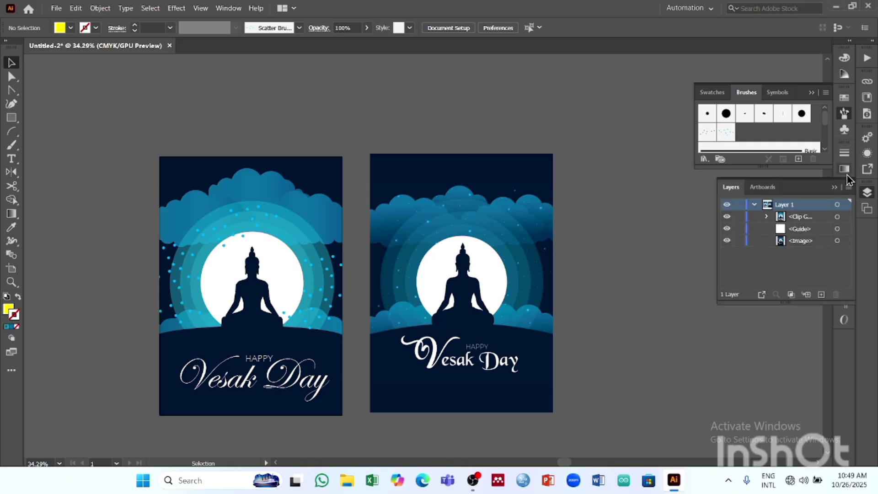
left_click(835, 187)
left_click_drag(456, 106, 551, 320)
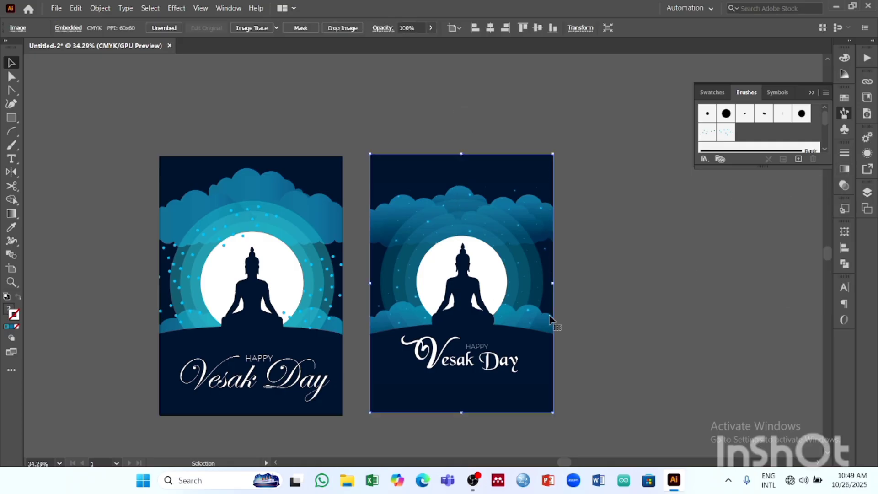
key("Delete")
left_click_drag(419, 307, 571, 298)
- Set the default fill to None with nothing selected
left_click(71, 27)
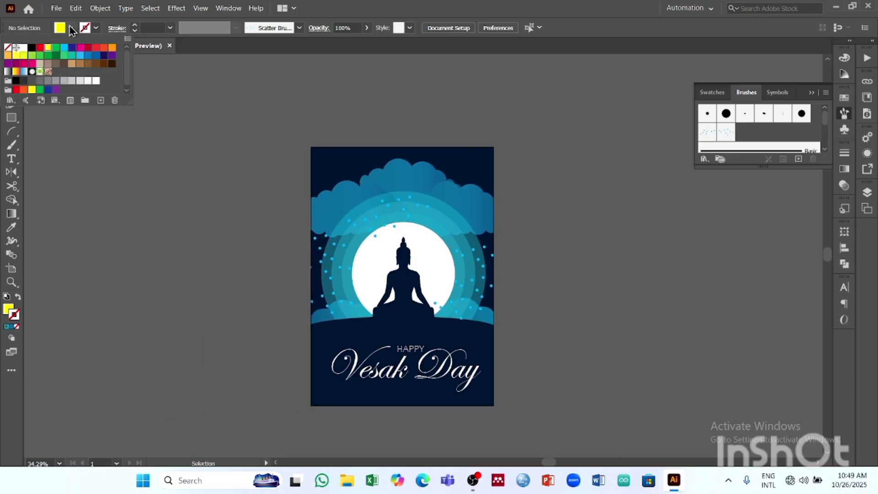
left_click(8, 48)
left_click(319, 222)
- Examine the clipped poster up close around the Buddha figure and the dots, and the whole poster including its edges and lettering
key("z")
left_click_drag(479, 272, 652, 342)
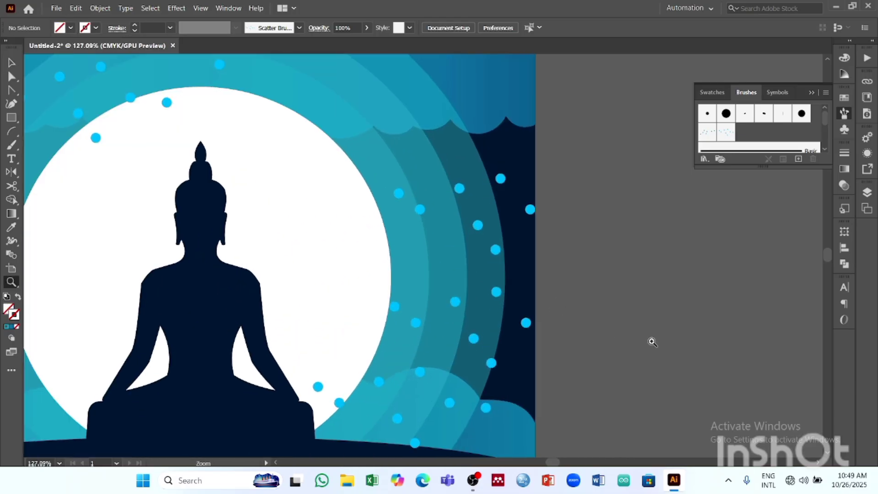
left_click_drag(268, 226, 444, 183)
left_click_drag(560, 286, 306, 272)
left_click_drag(412, 286, 407, 312)
mouse_move(354, 205)
left_mouse_down()
mouse_move(348, 239)
mouse_move(349, 215)
left_mouse_up()
left_click(11, 63)
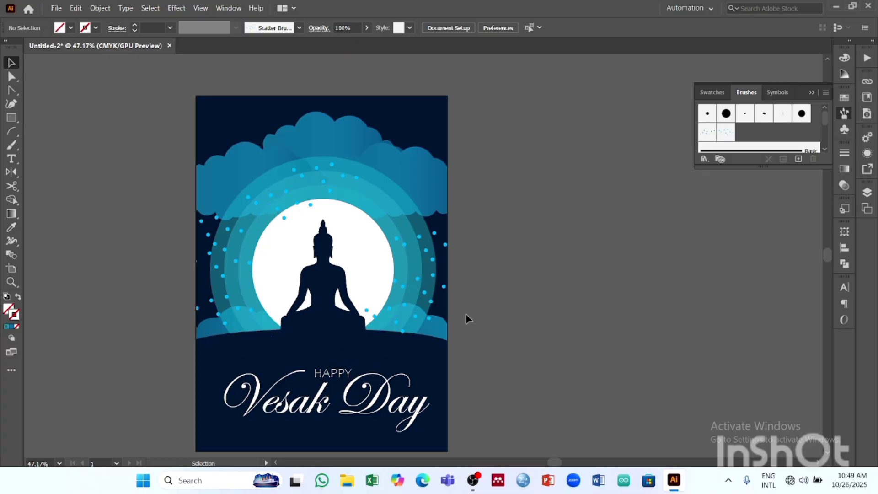
left_click_drag(465, 316, 477, 300)
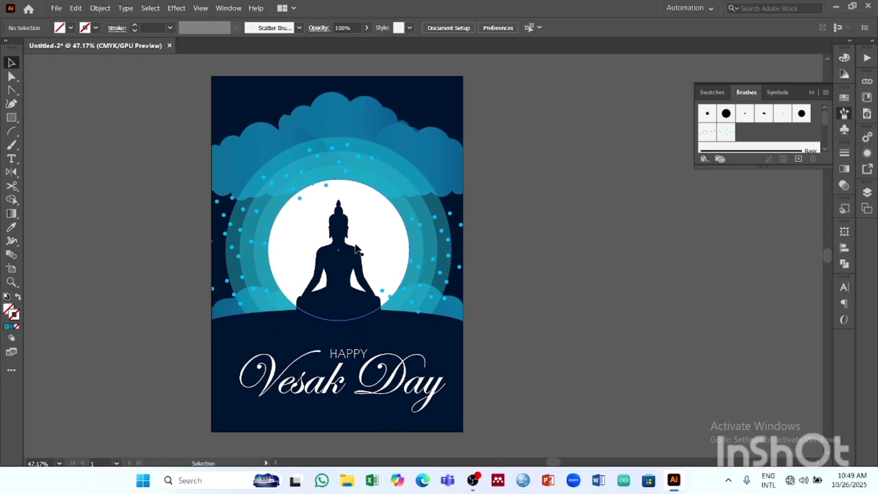
left_click(474, 481)
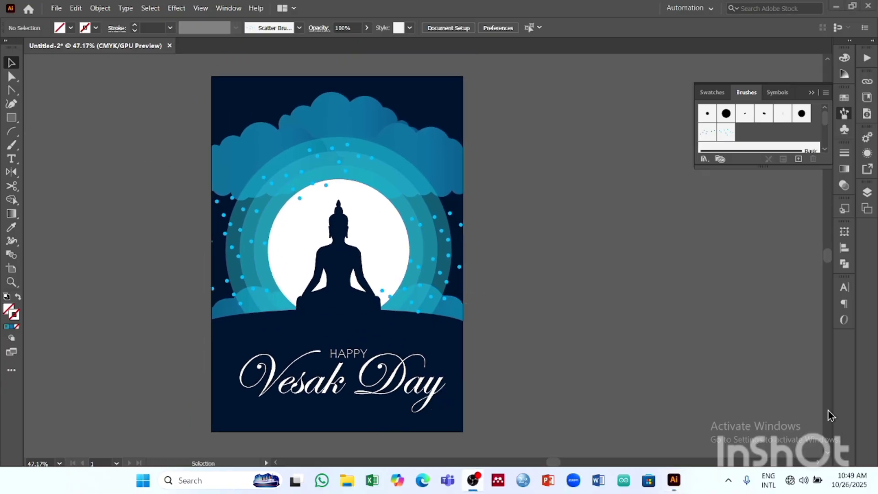